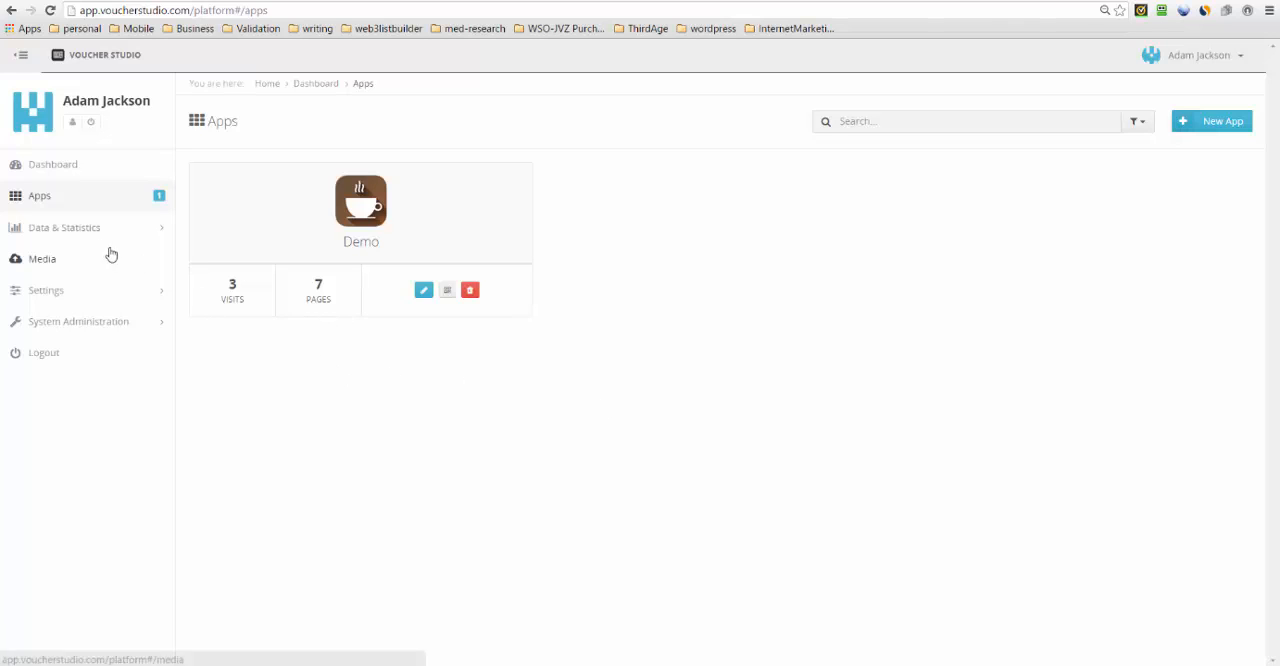
- Review the visit statistics, widget data and app users pages, and look at the files in the media library
click(79, 228)
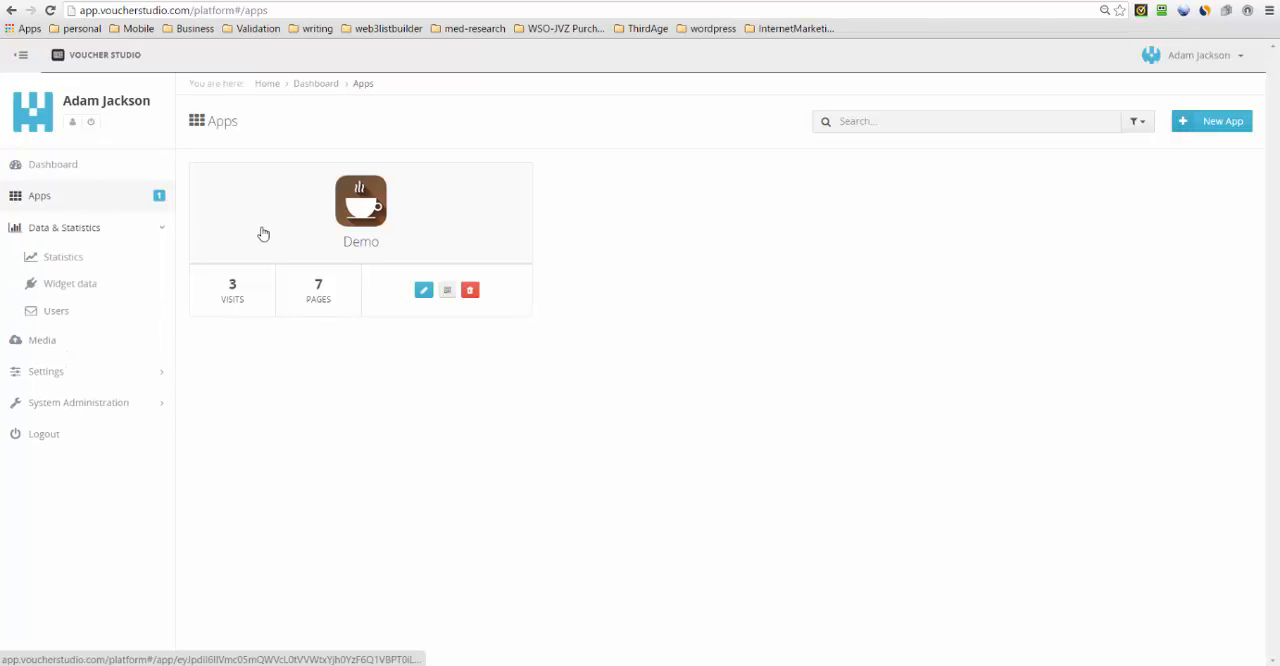
click(48, 259)
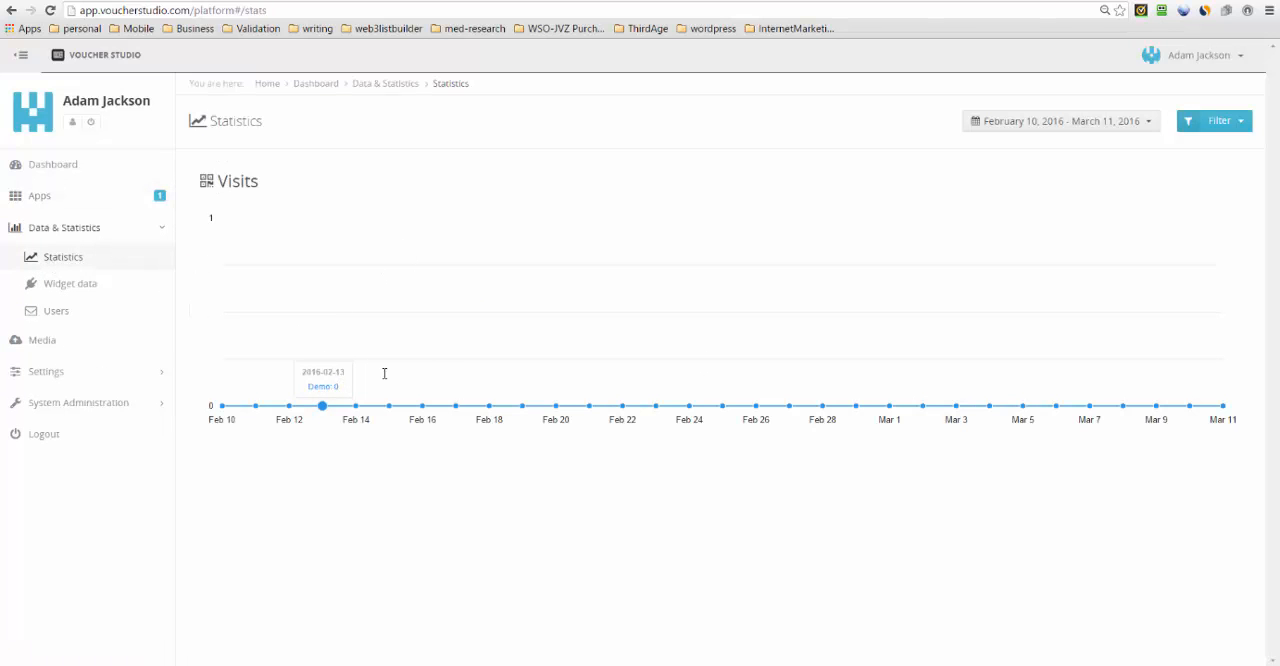
click(85, 290)
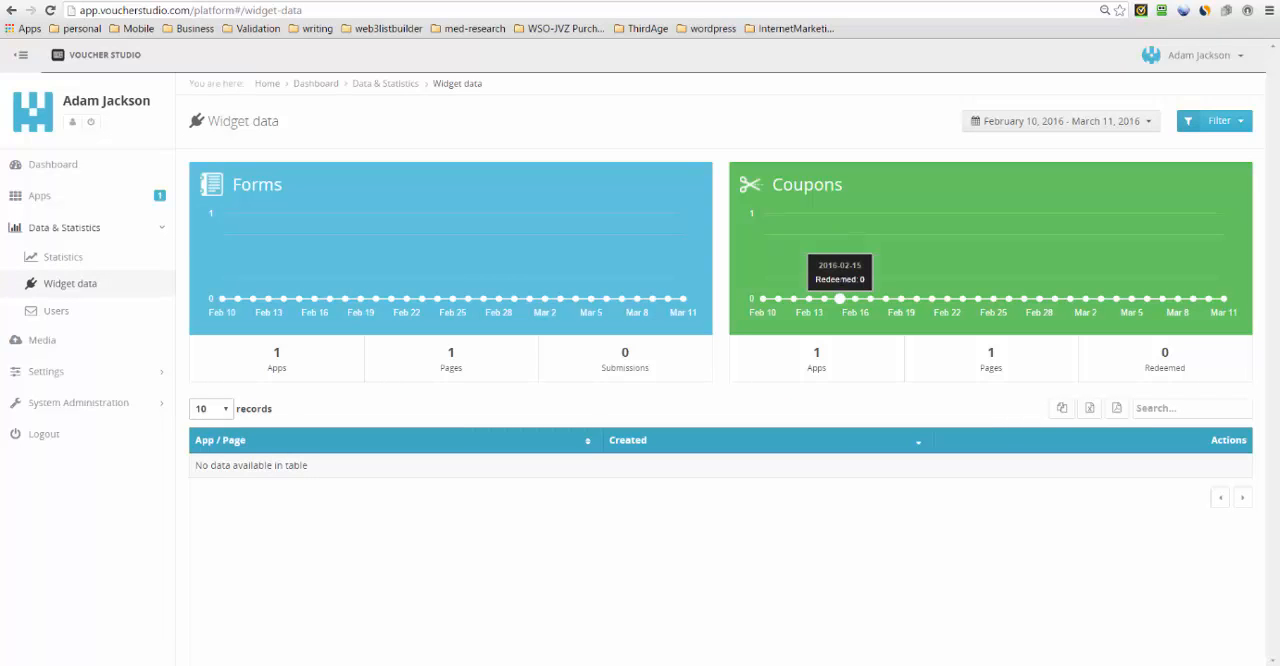
click(52, 311)
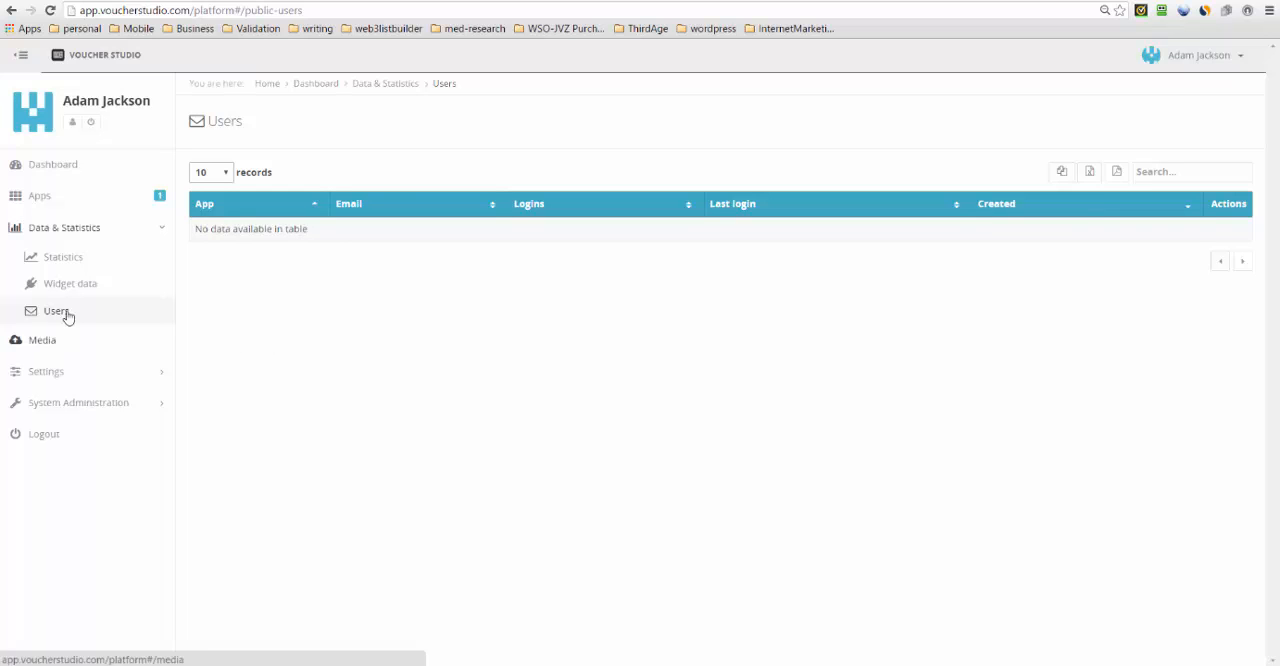
click(43, 340)
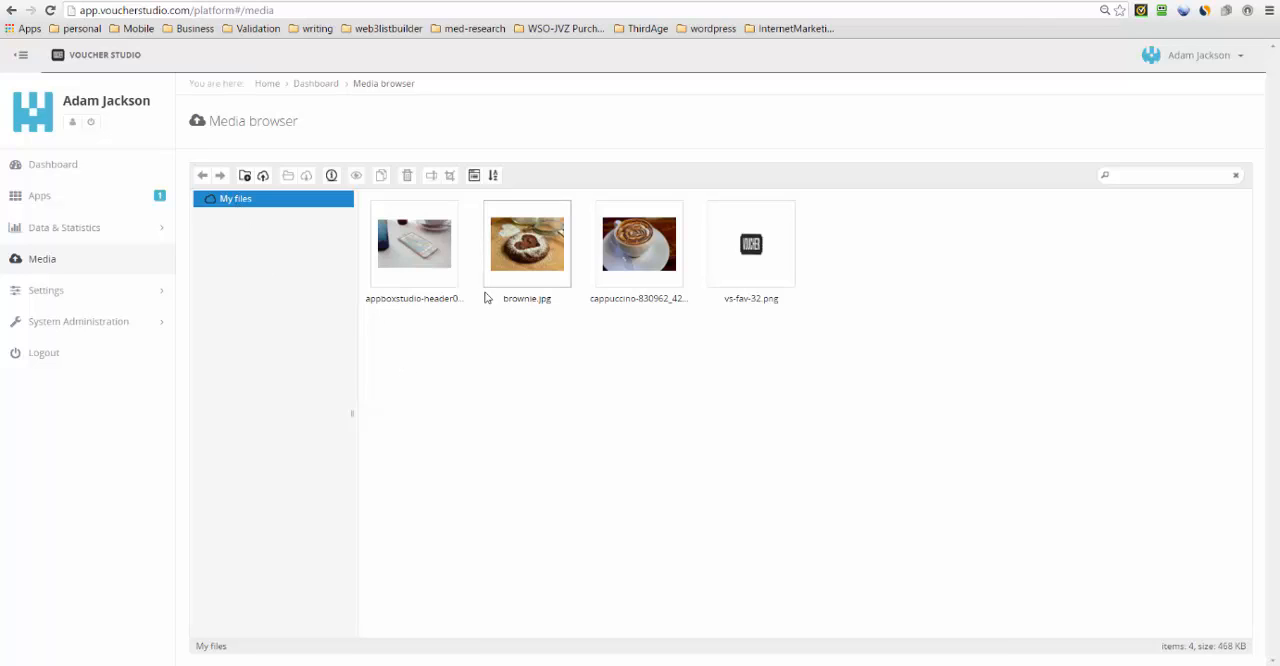
- Open a new team member form in the team settings and examine the available role options
click(72, 291)
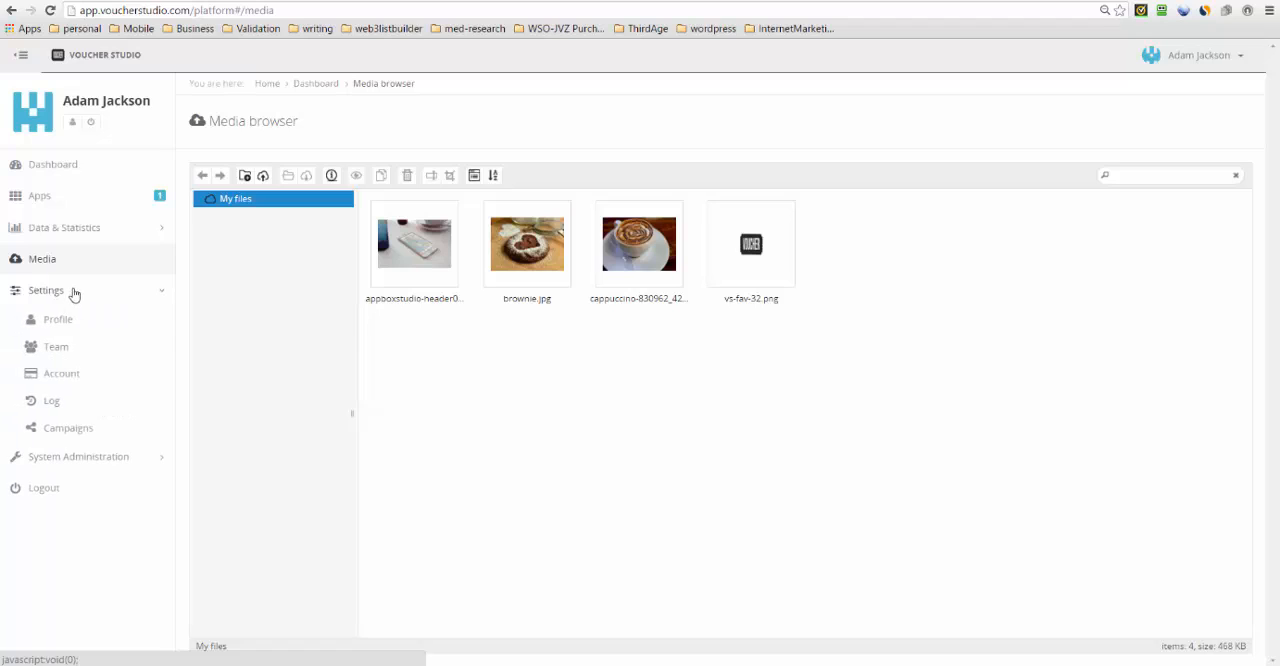
click(58, 350)
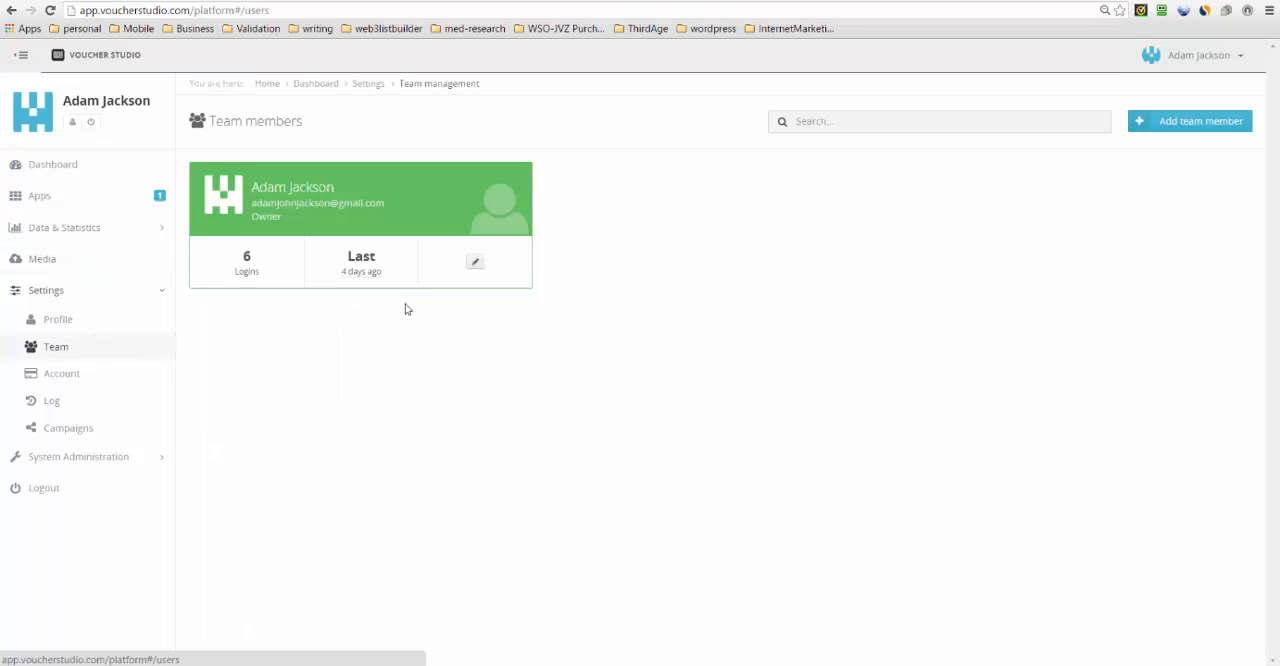
click(1186, 122)
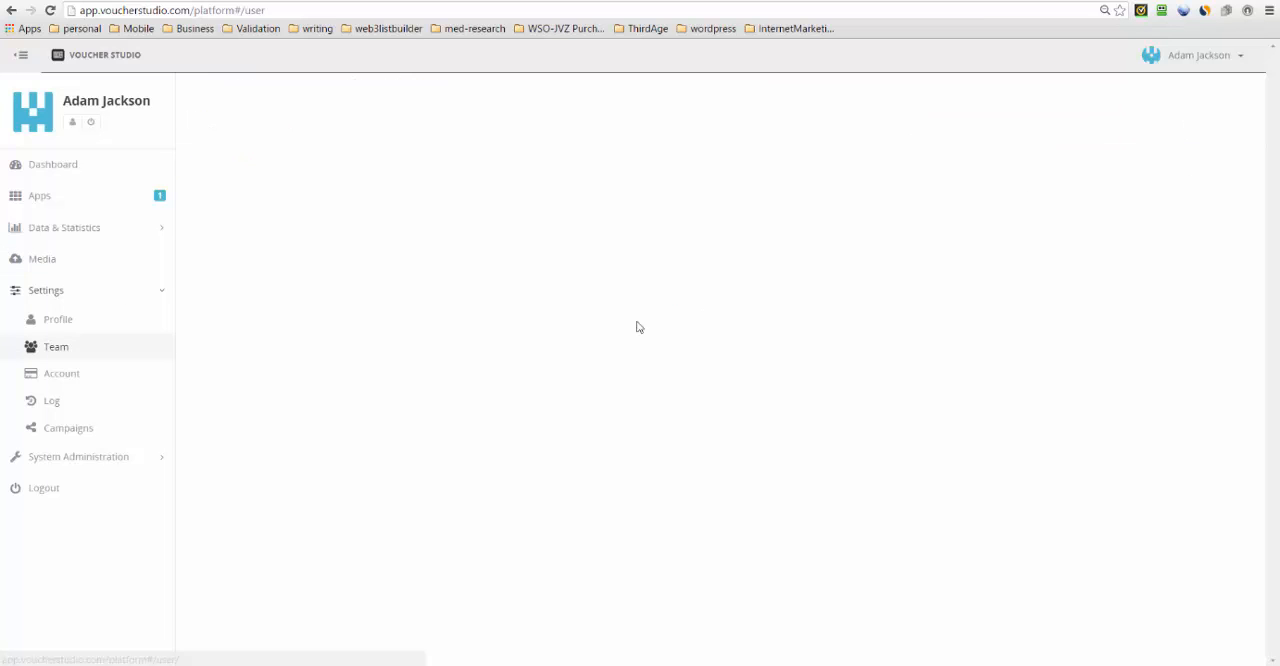
click(955, 224)
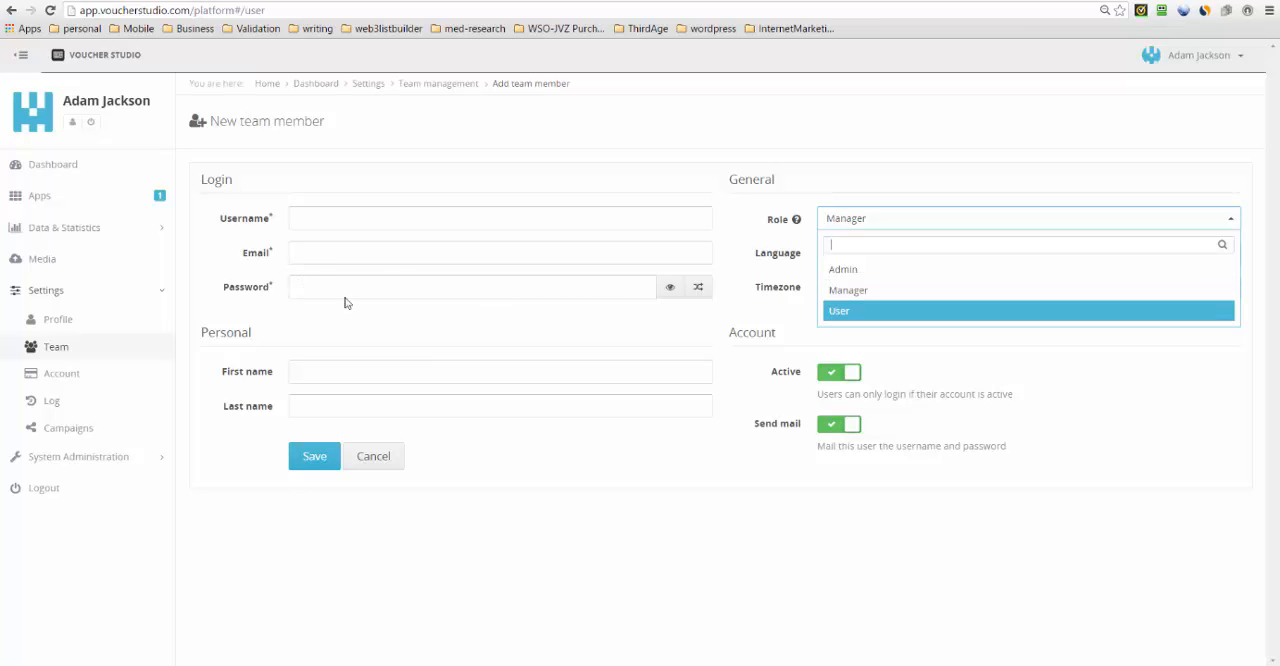
click(45, 200)
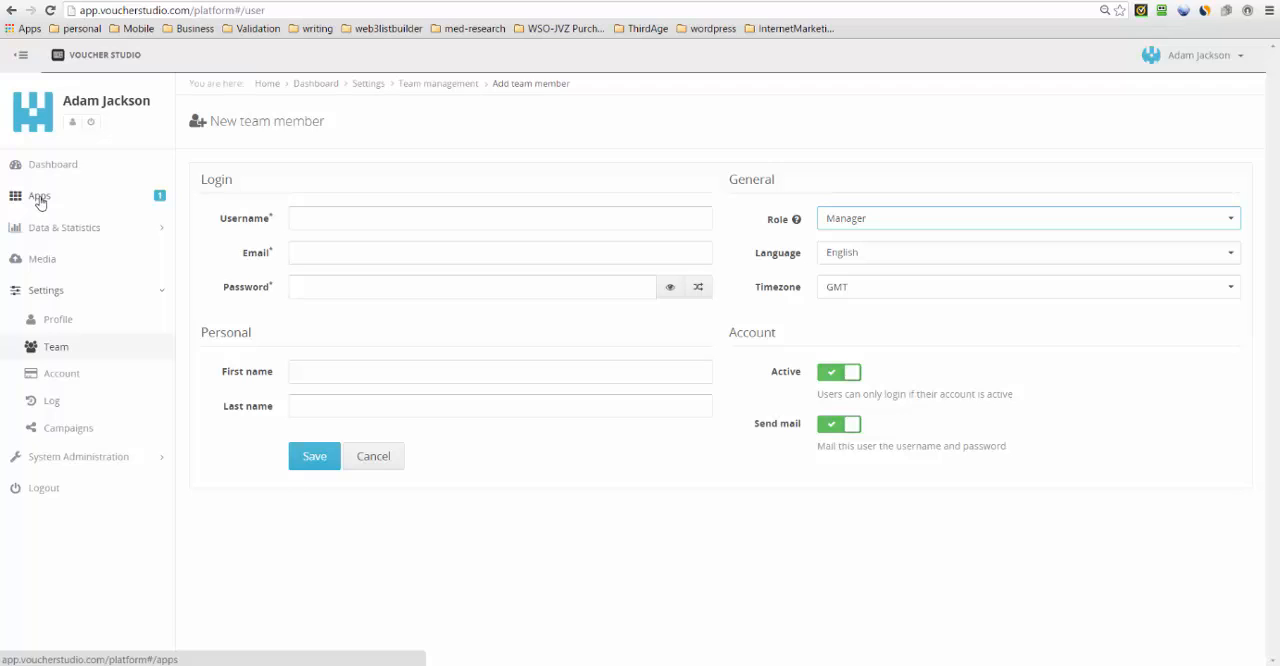
- Open the Demo app for editing and check its navigation menu in the phone preview
click(40, 197)
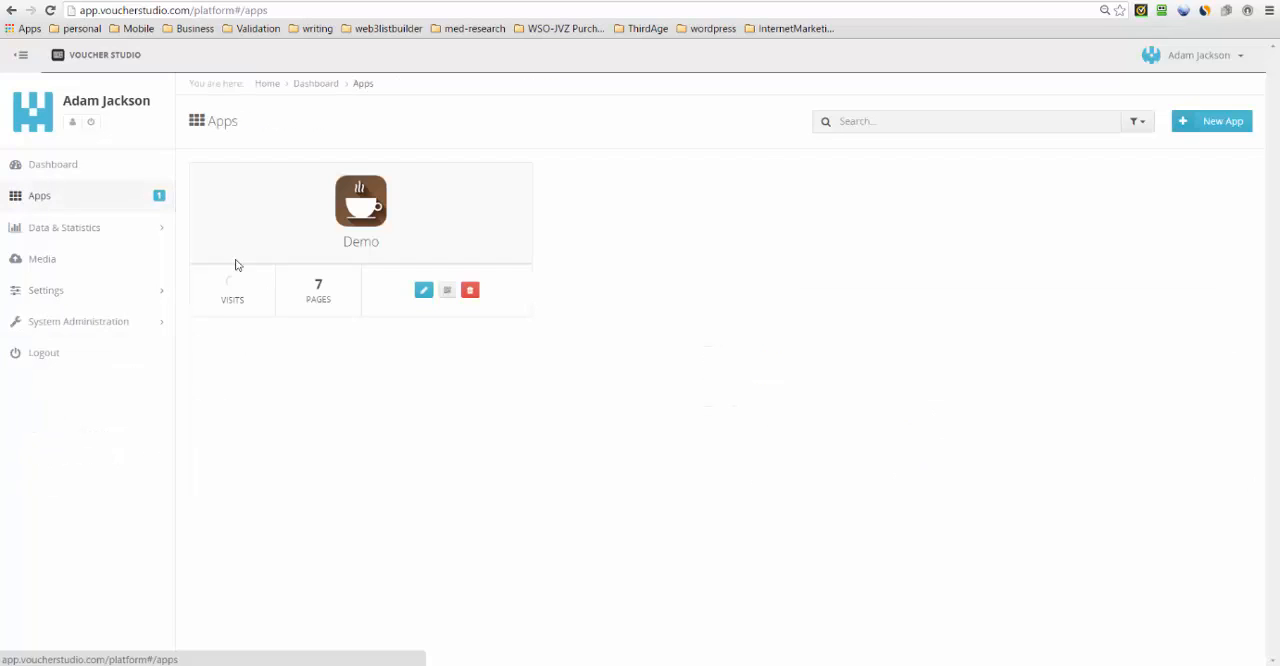
click(424, 291)
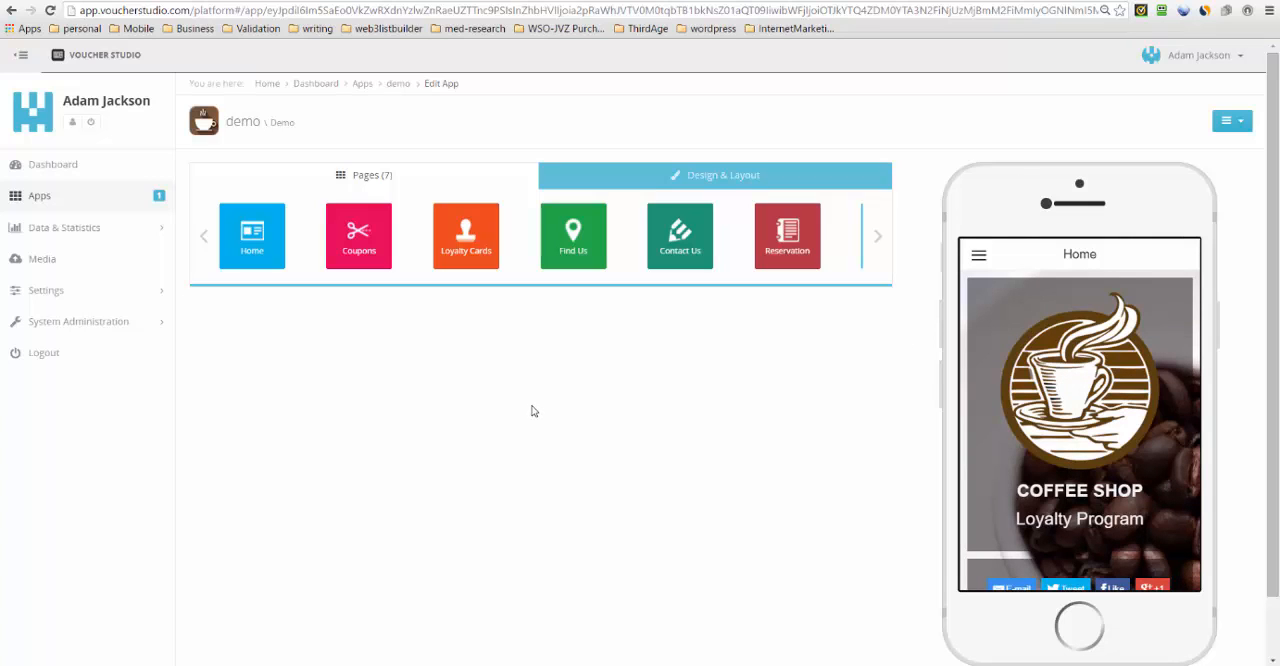
click(980, 258)
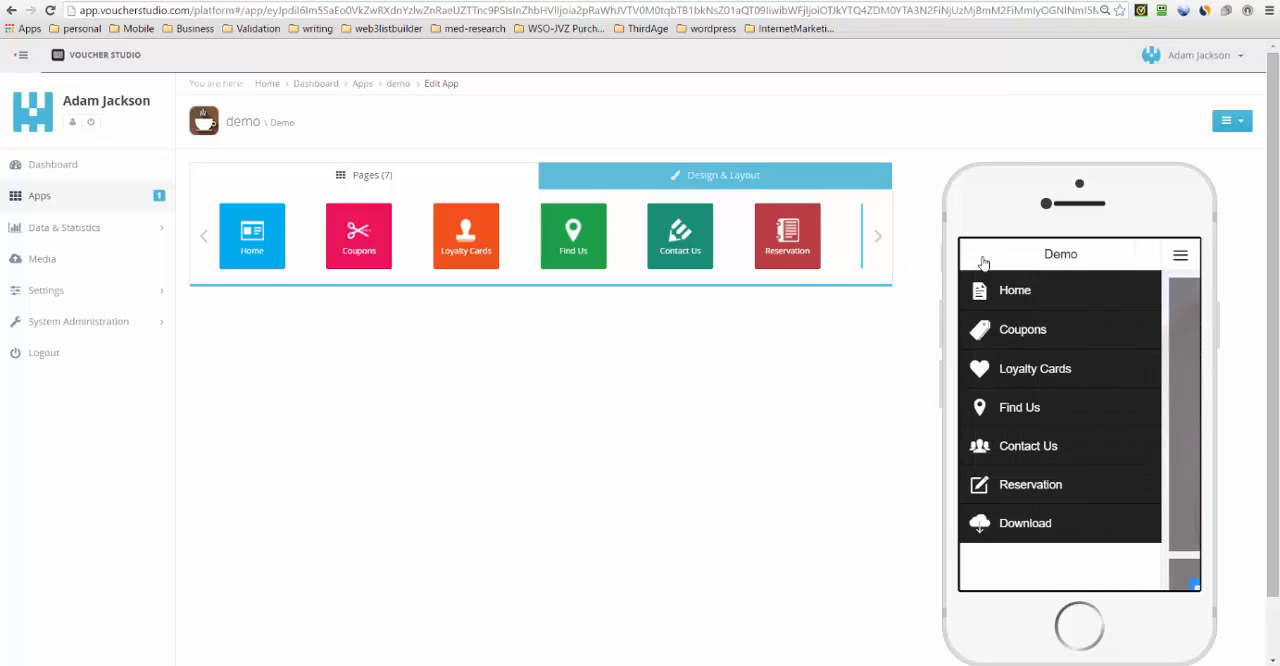
click(1181, 261)
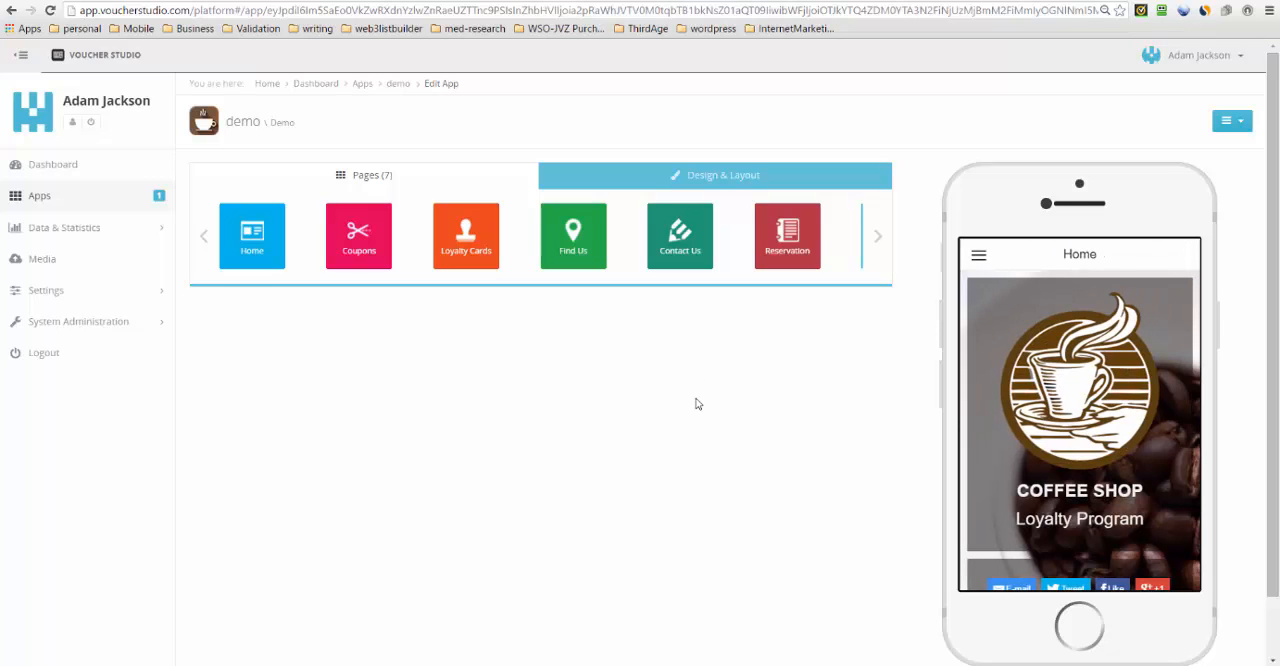
- Try the top icon bar in the Demo app's design and layout settings, and set its navigation to the bottom icon bar
click(727, 178)
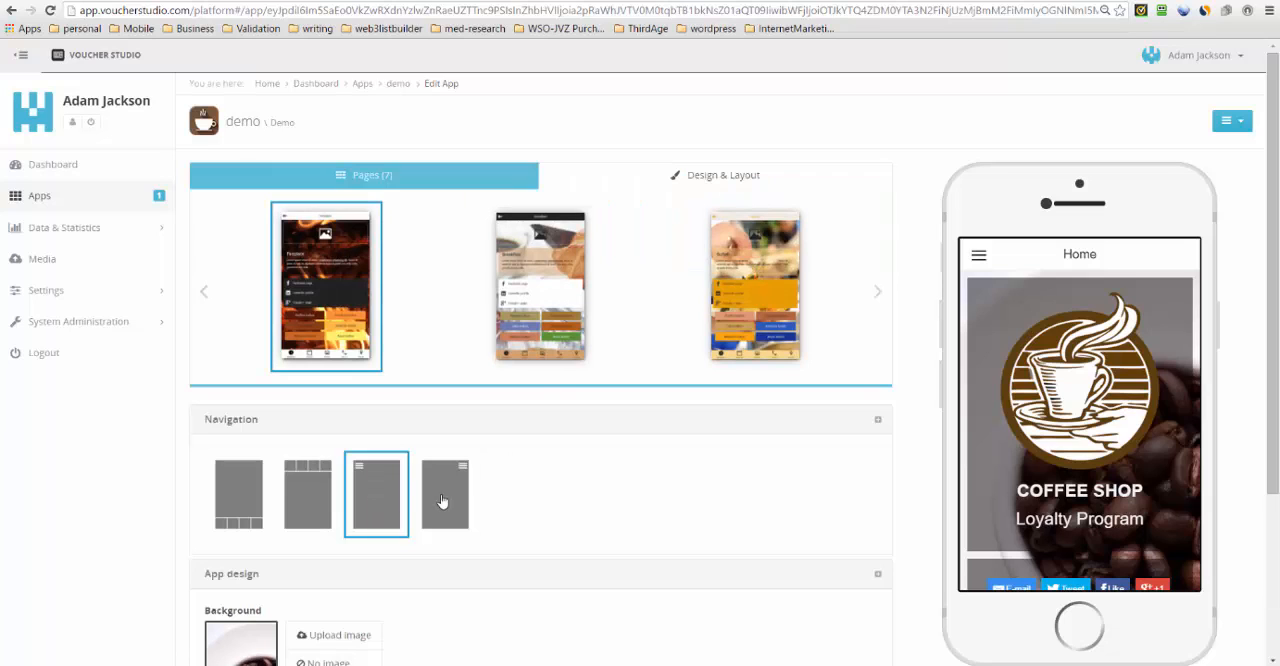
click(306, 492)
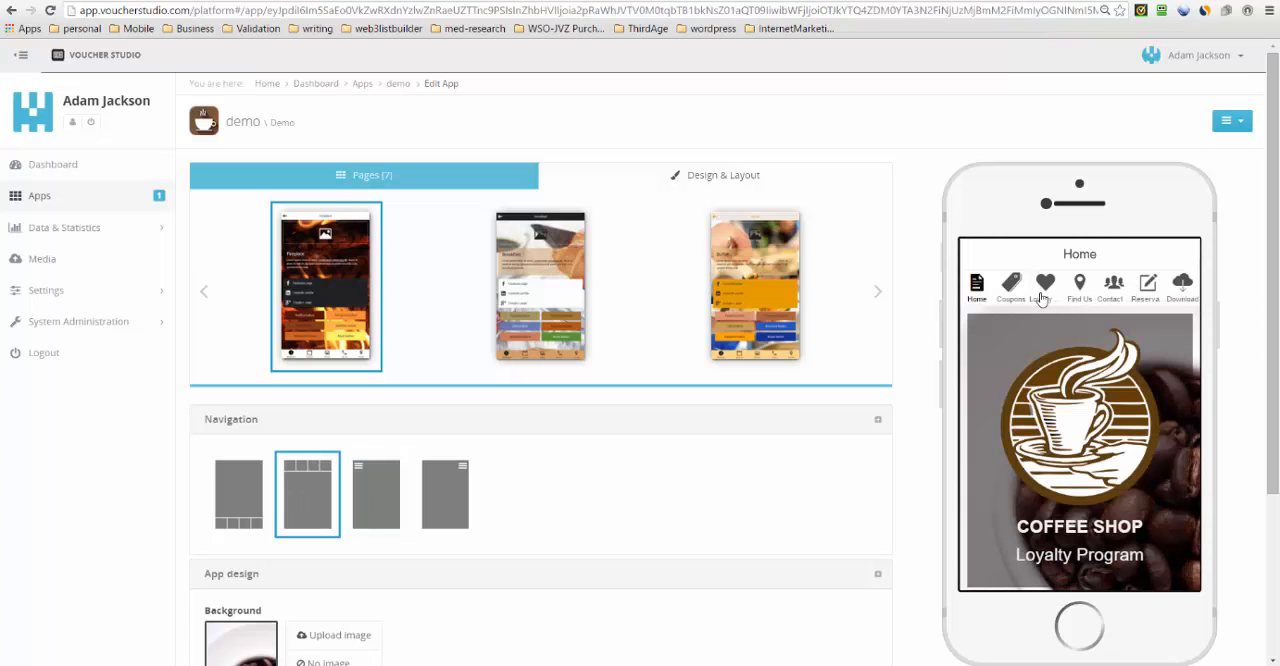
drag(1275, 366, 1258, 542)
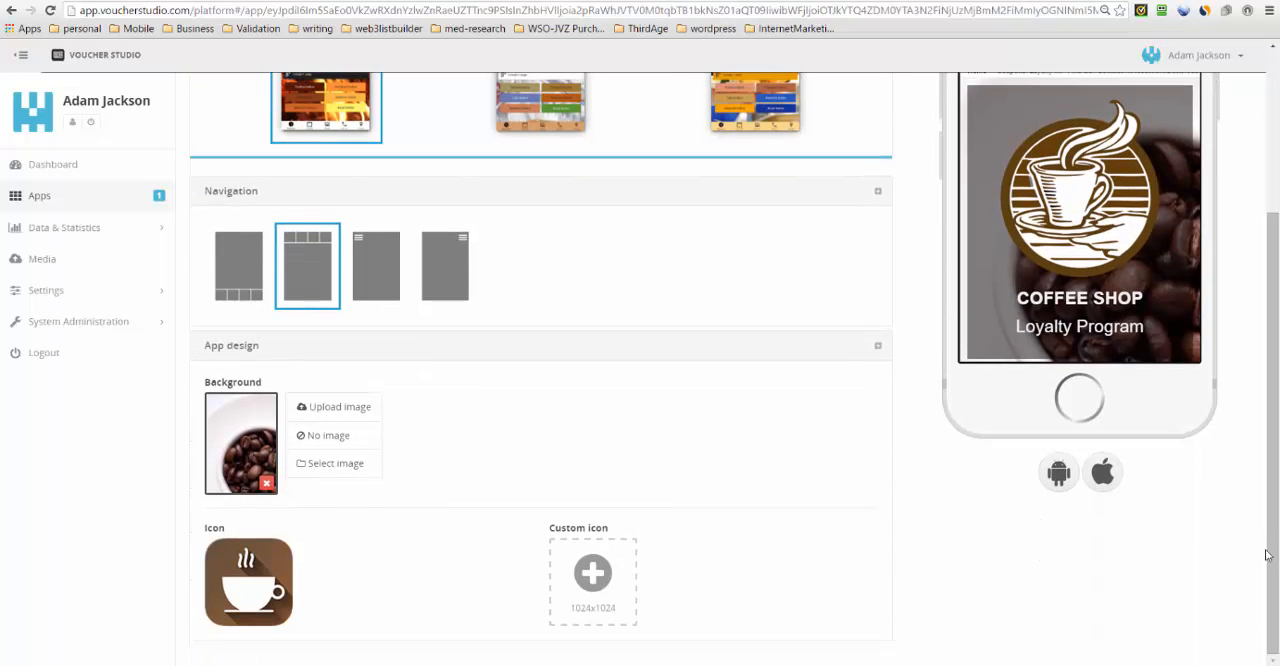
scroll(1273, 408, up, 3)
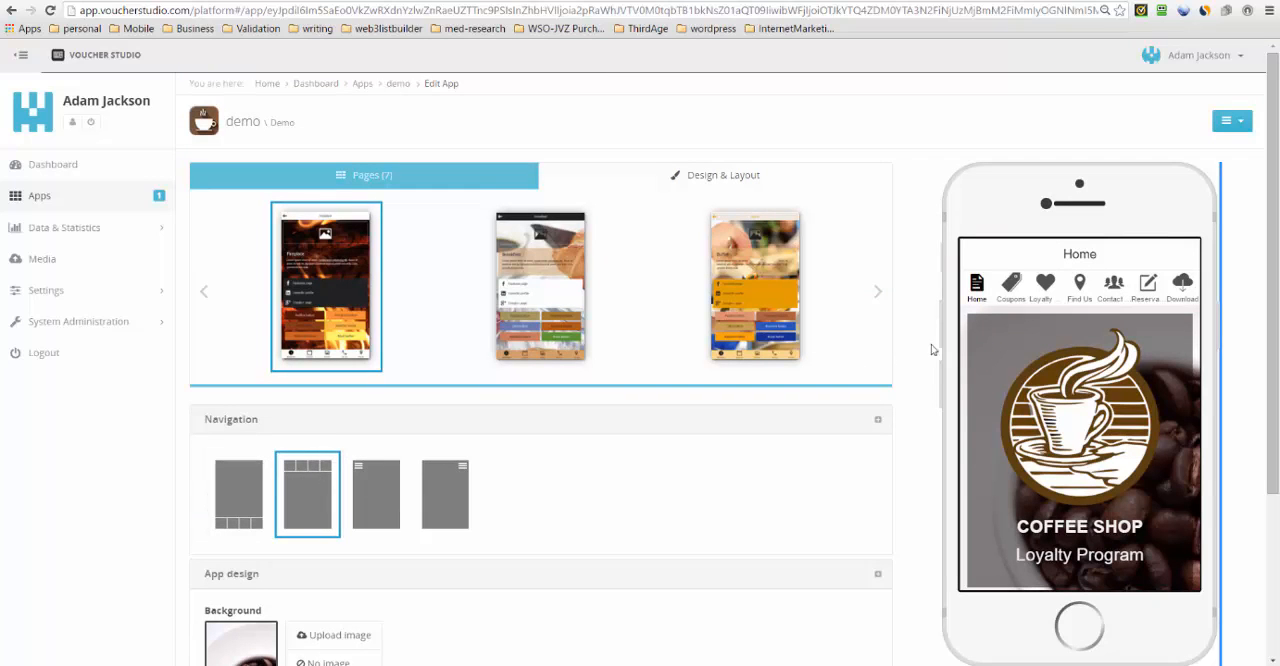
click(237, 488)
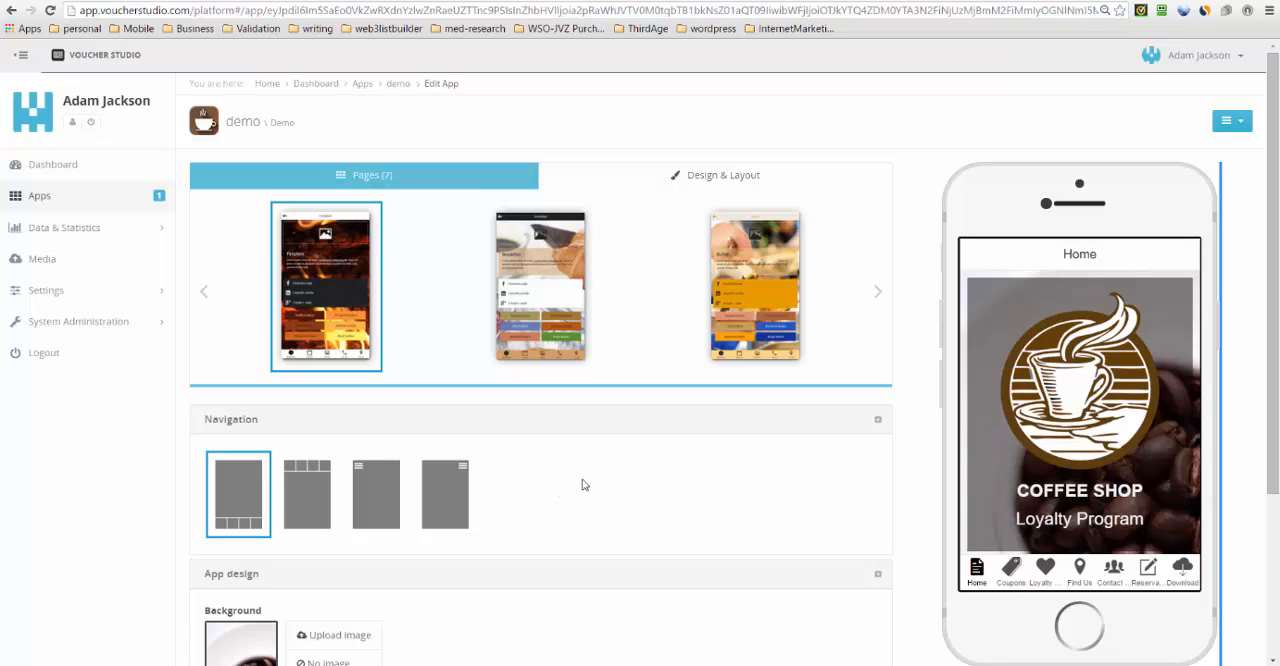
- Examine the app's design templates, background options and built-in icon choices
scroll(583, 485, down, 2)
scroll(584, 485, up, 2)
scroll(583, 485, down, 2)
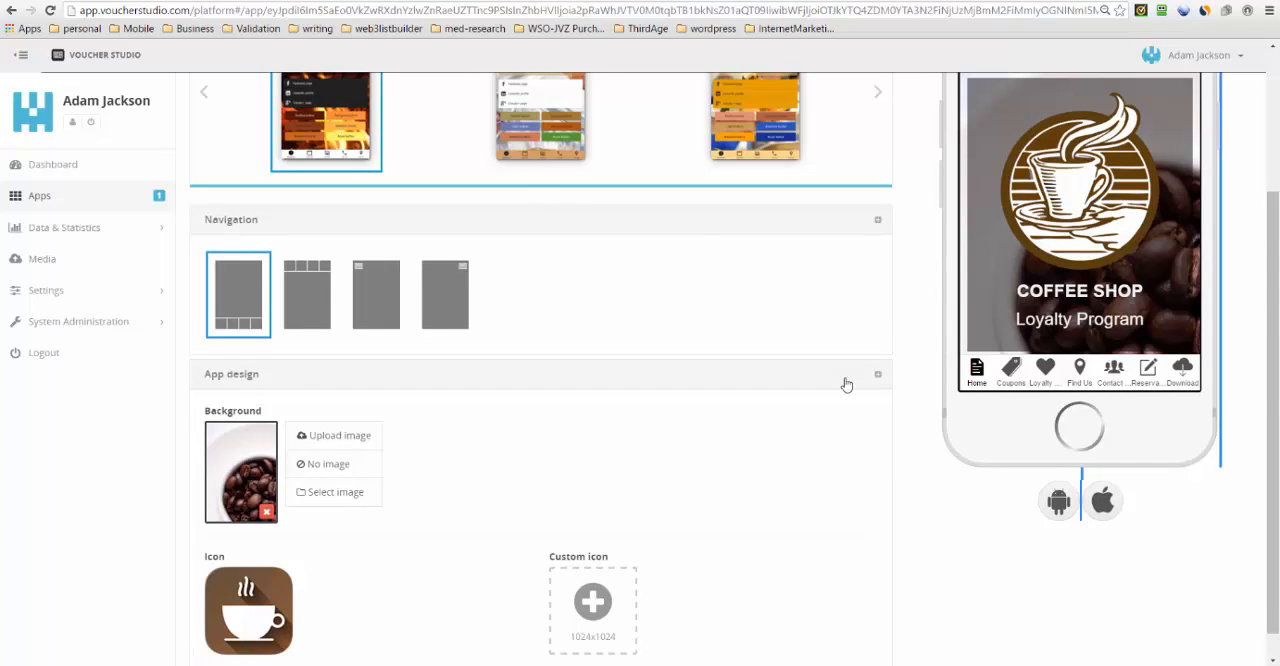
scroll(846, 384, up, 1)
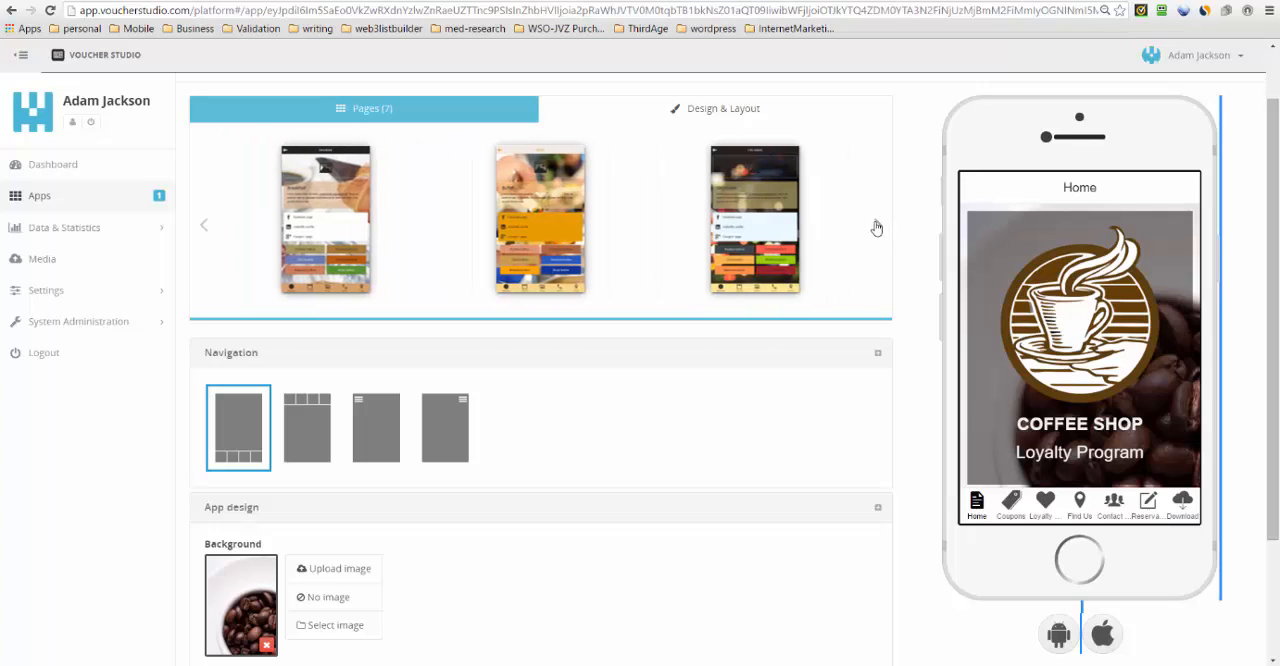
scroll(831, 386, down, 3)
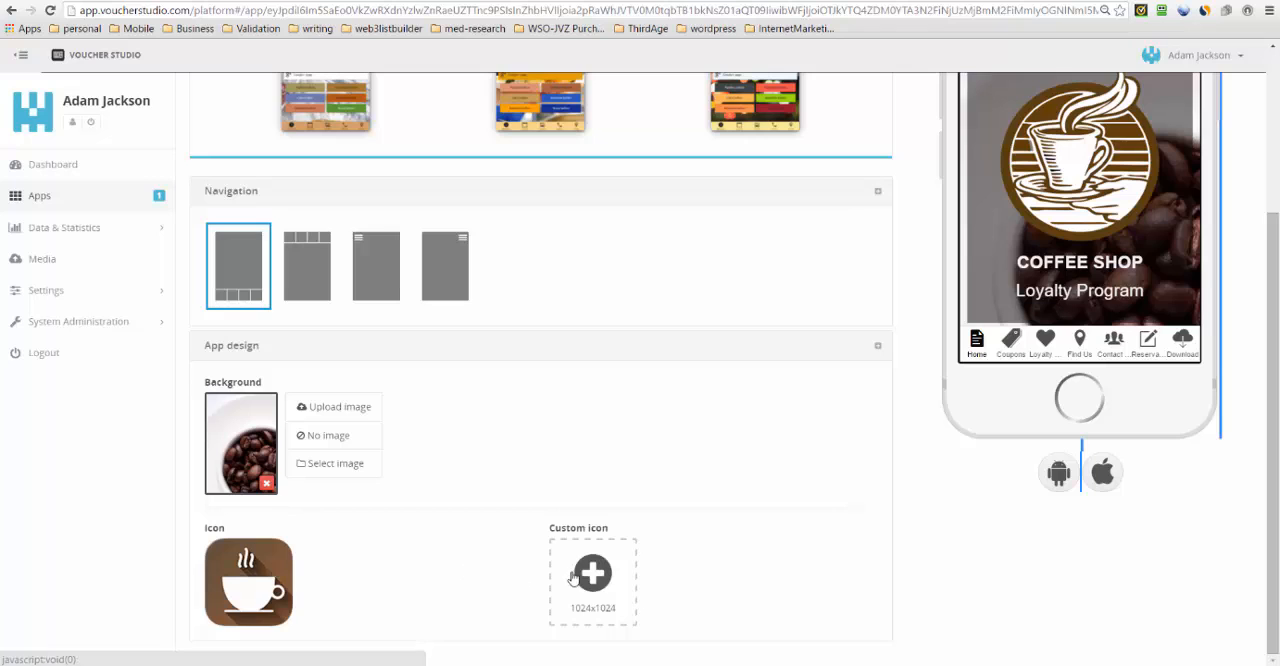
click(239, 592)
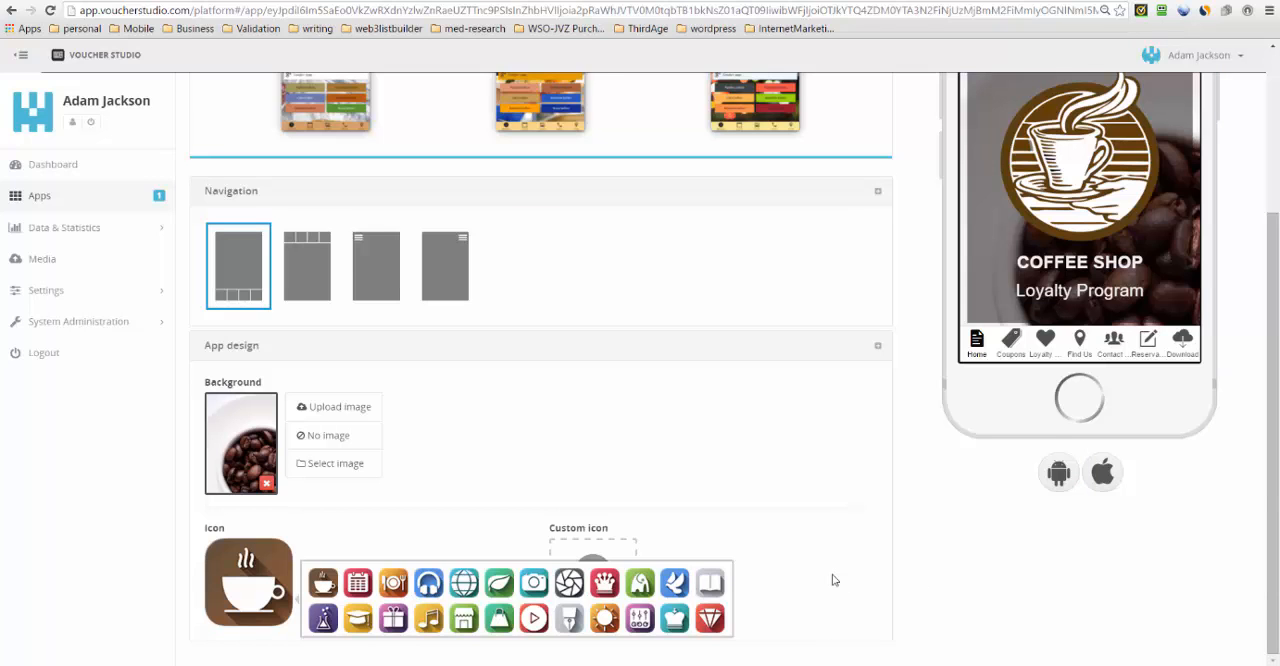
scroll(831, 580, up, 3)
- Set the end date of the "Get a FREE Brownie" coupon on the Coupons page to 2016-03-31
click(353, 178)
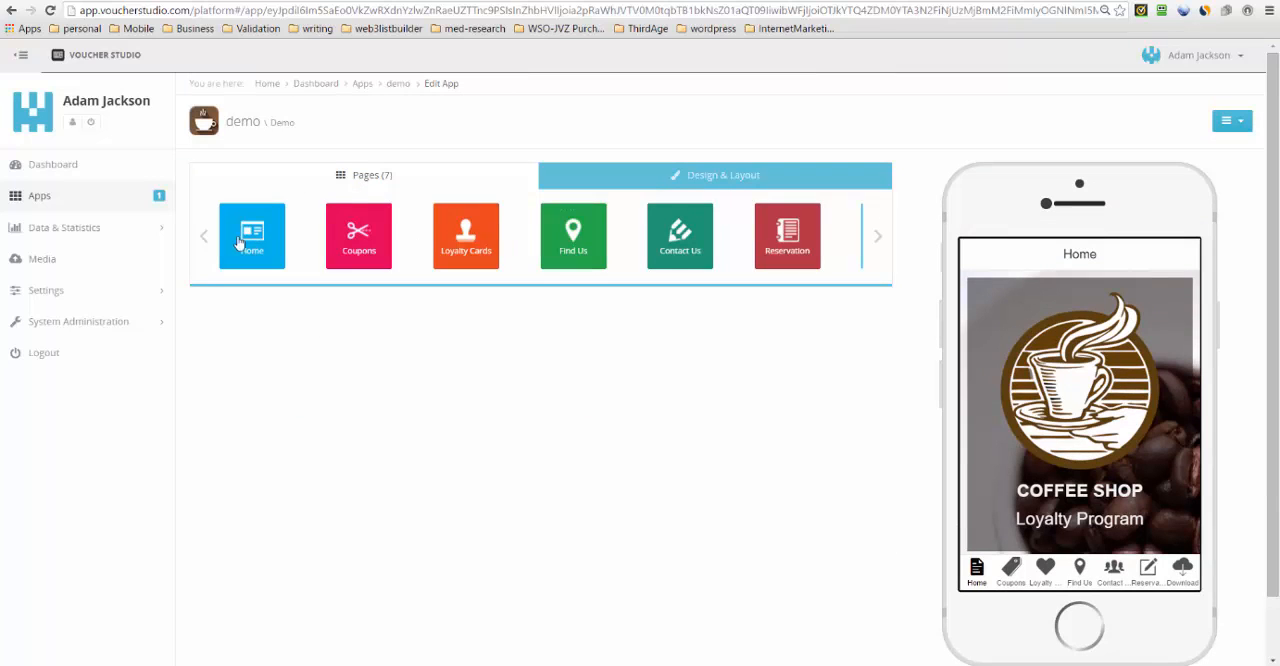
click(362, 242)
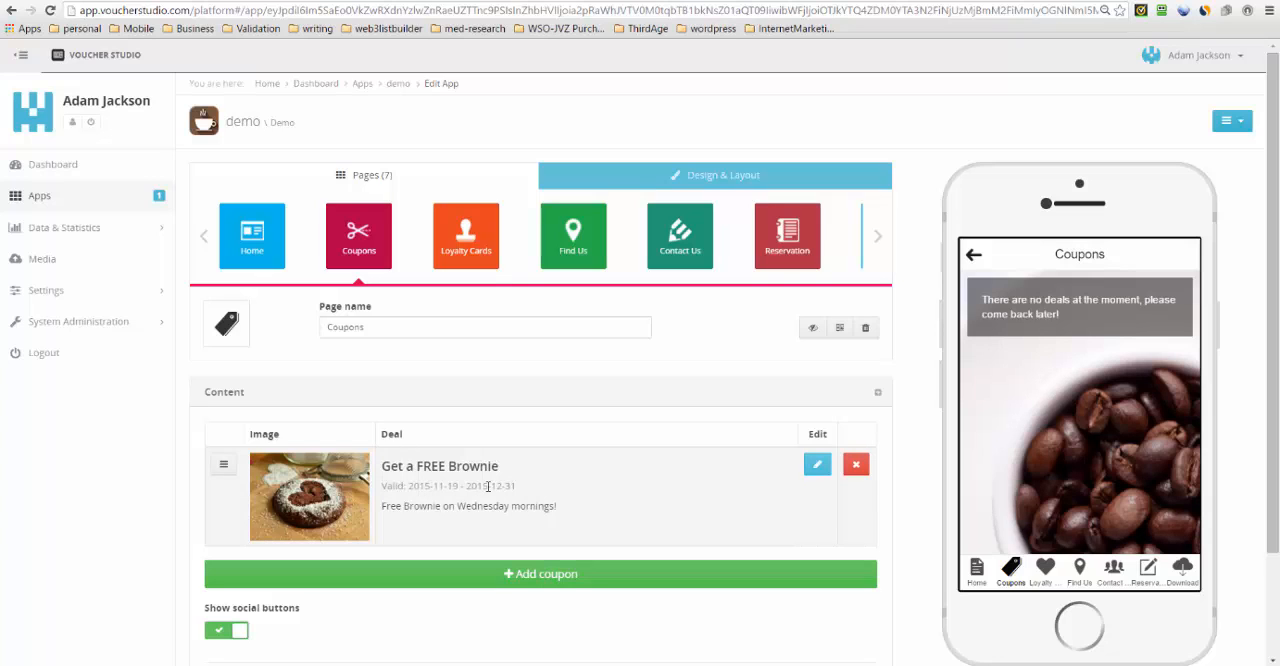
drag(517, 486, 465, 487)
click(816, 465)
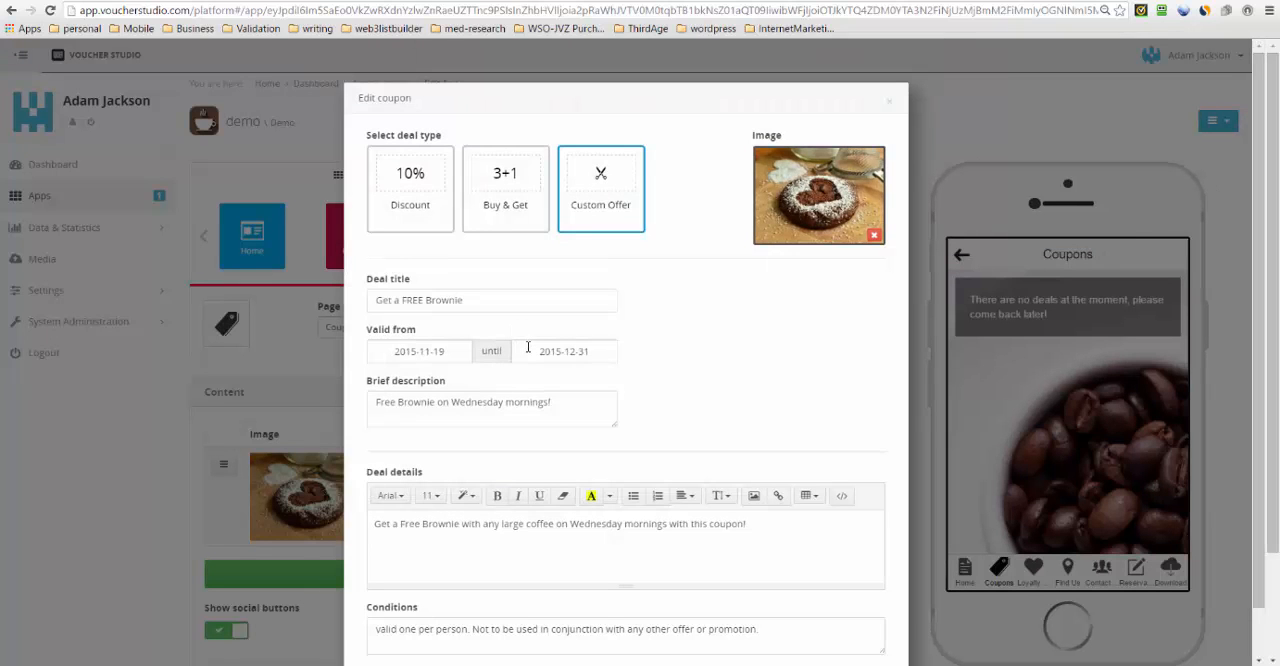
click(528, 346)
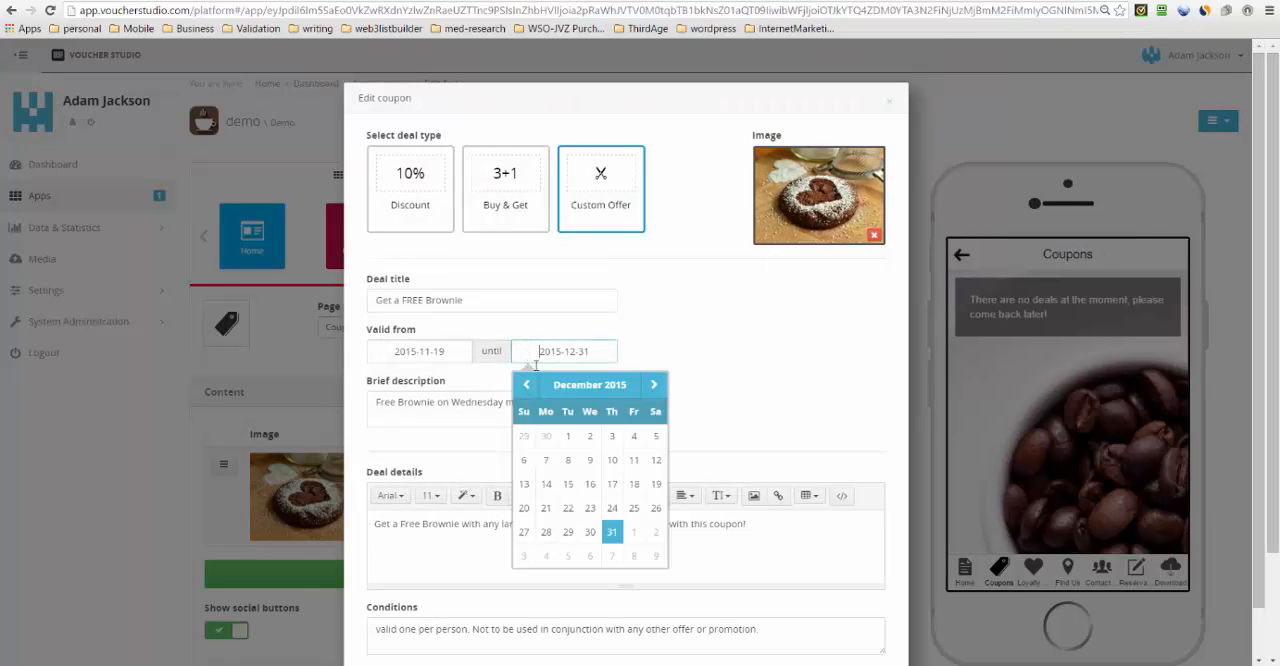
click(653, 385)
click(653, 385)
click(653, 385)
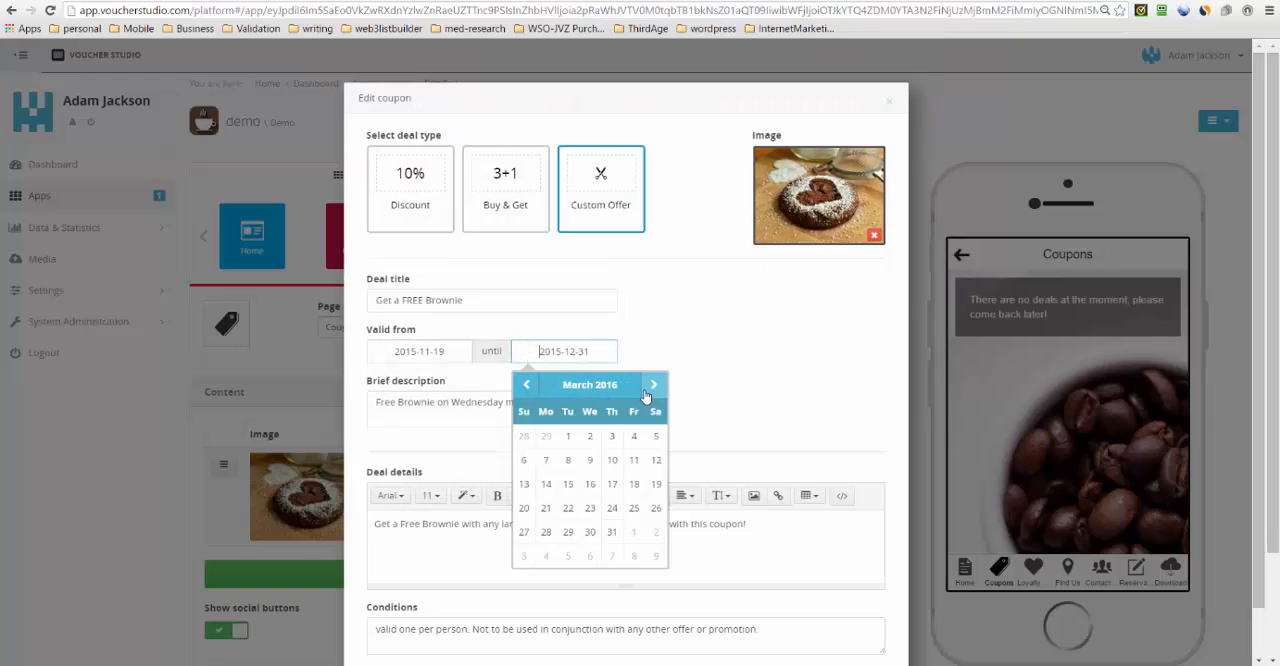
click(612, 532)
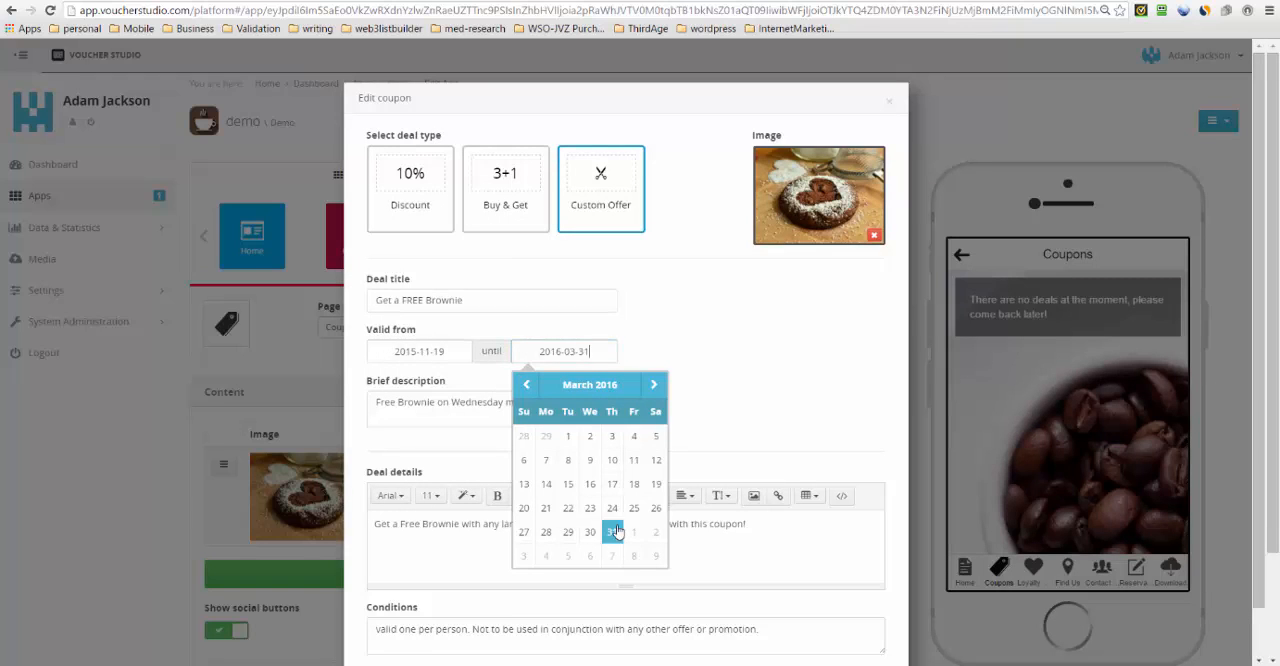
- Update the brownie coupon, save the Coupons page changes, and check the coupon's details in the phone preview
click(725, 322)
scroll(714, 395, down, 2)
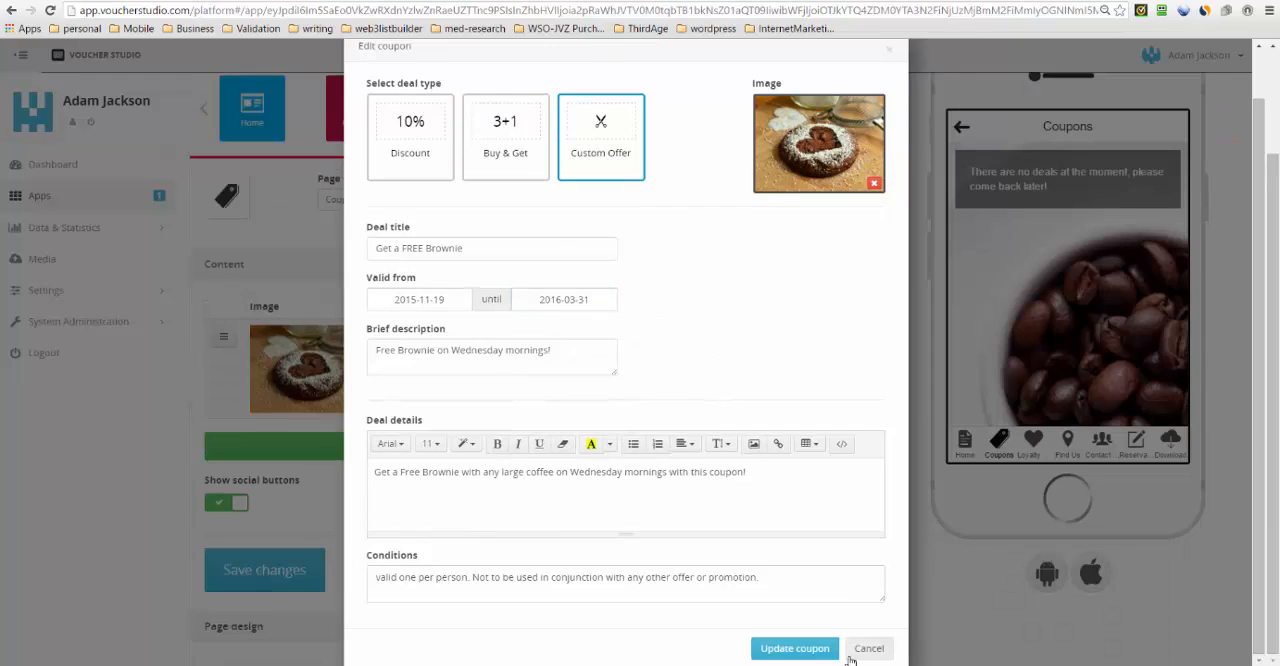
click(820, 648)
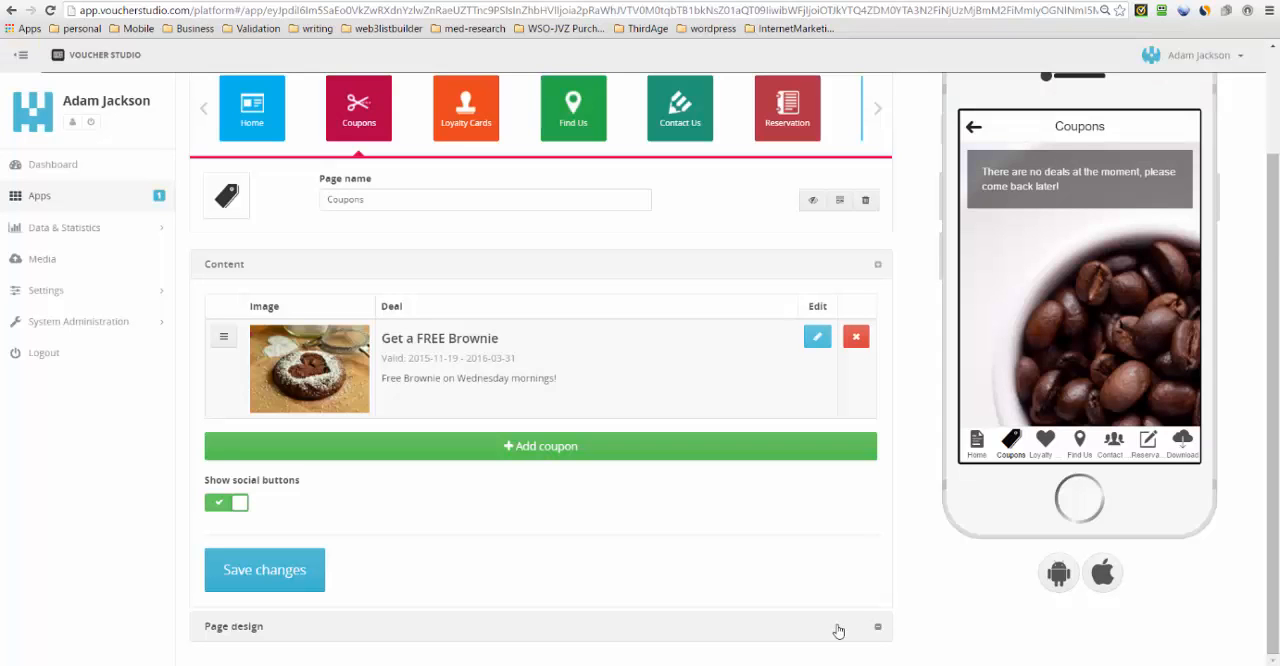
click(287, 579)
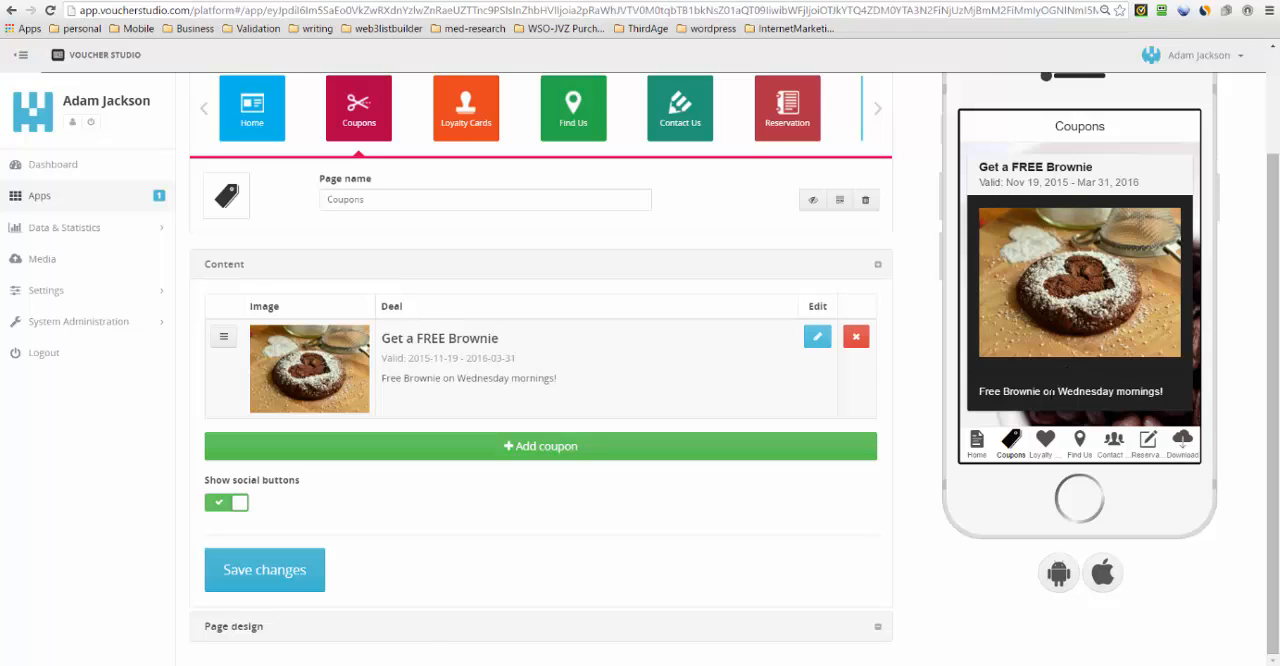
click(1078, 276)
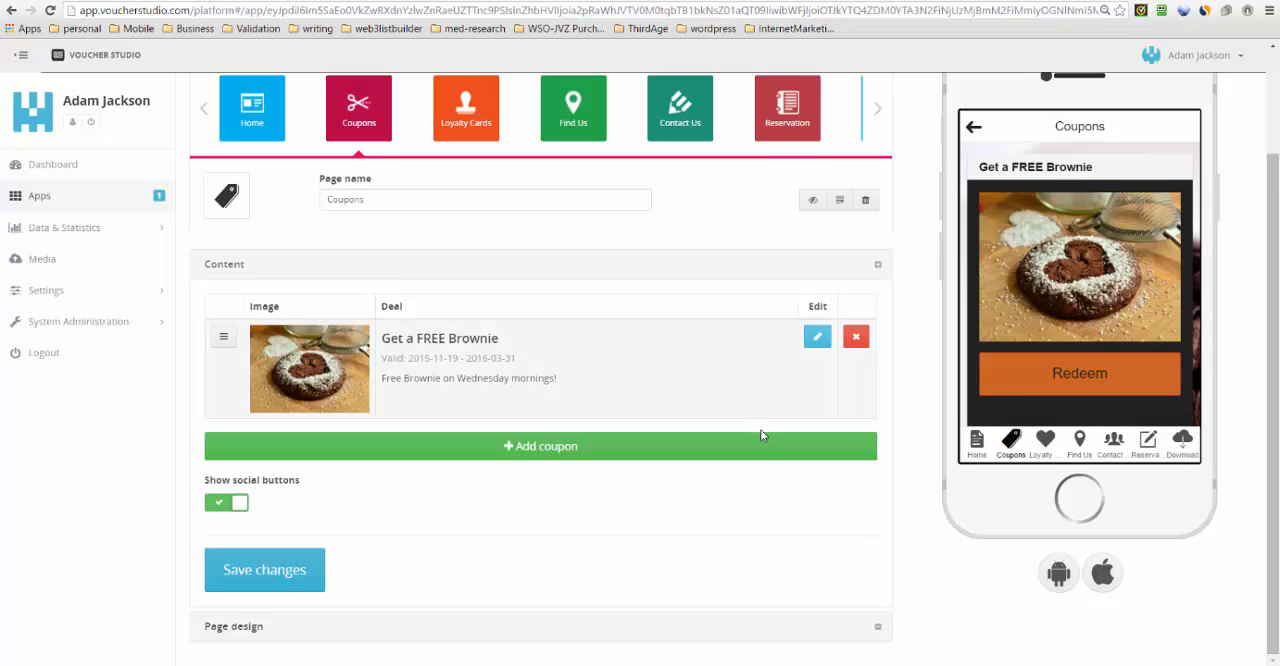
click(978, 136)
- Open the "Get a FREE Coffee" card on the Loyalty Cards page for editing and examine its validity dates, unlock code and title
click(463, 131)
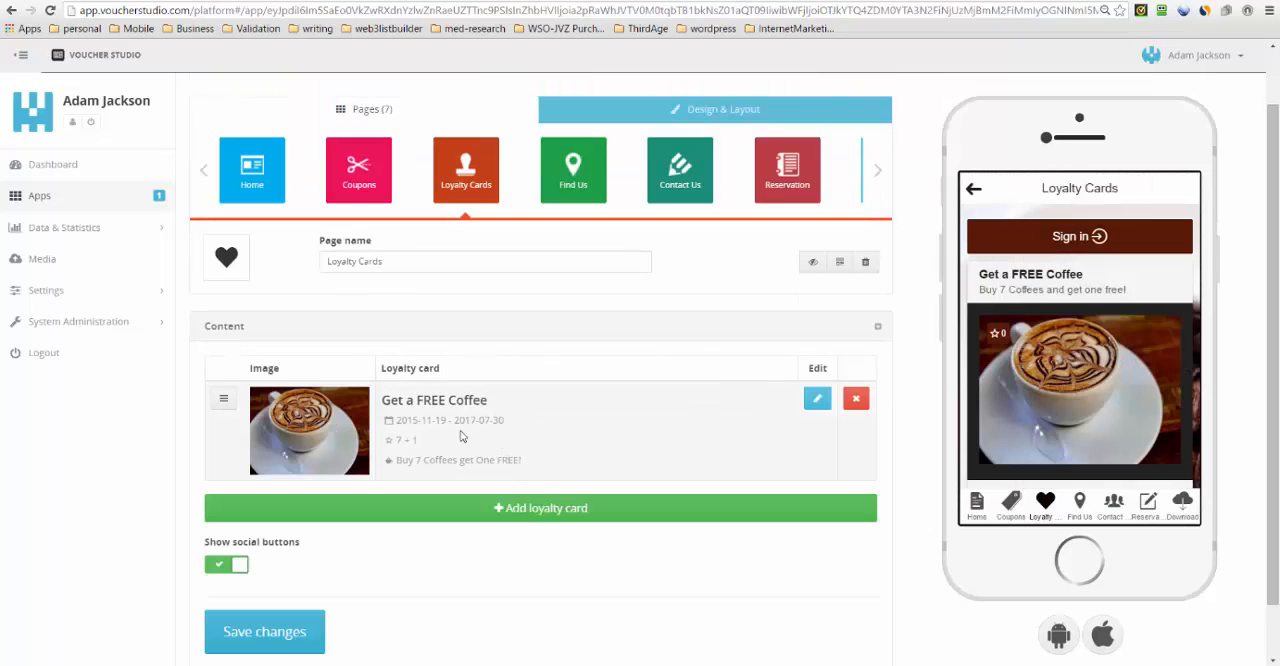
drag(453, 421, 509, 420)
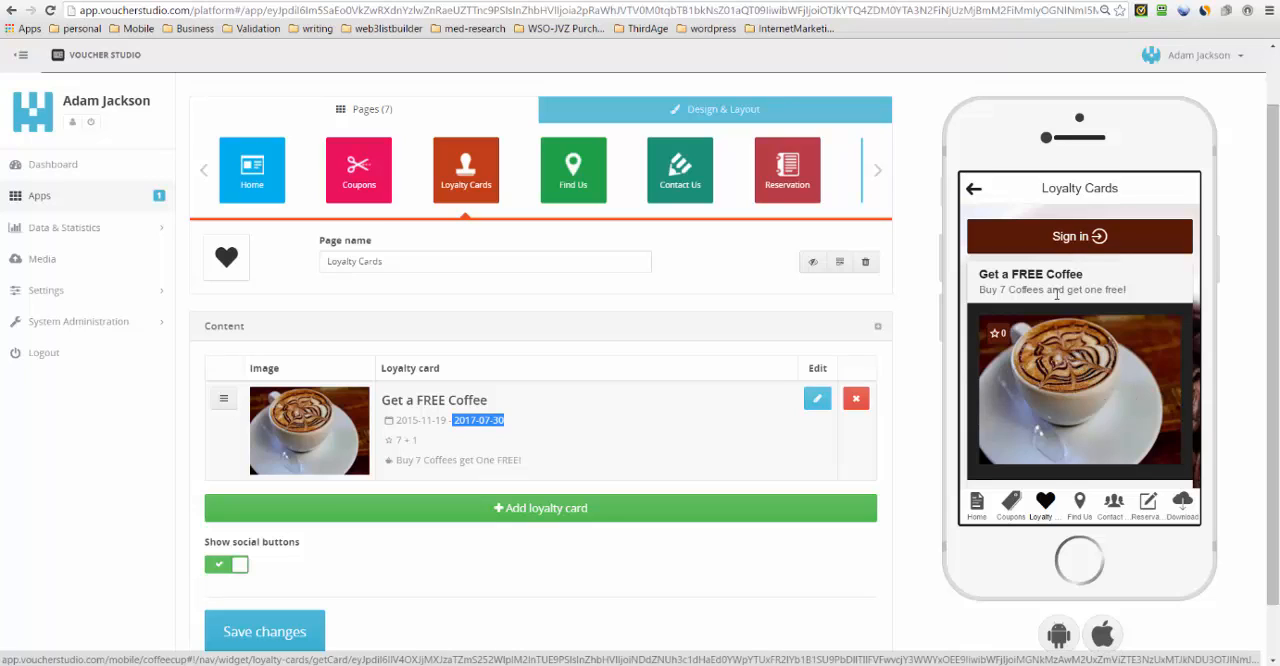
click(818, 401)
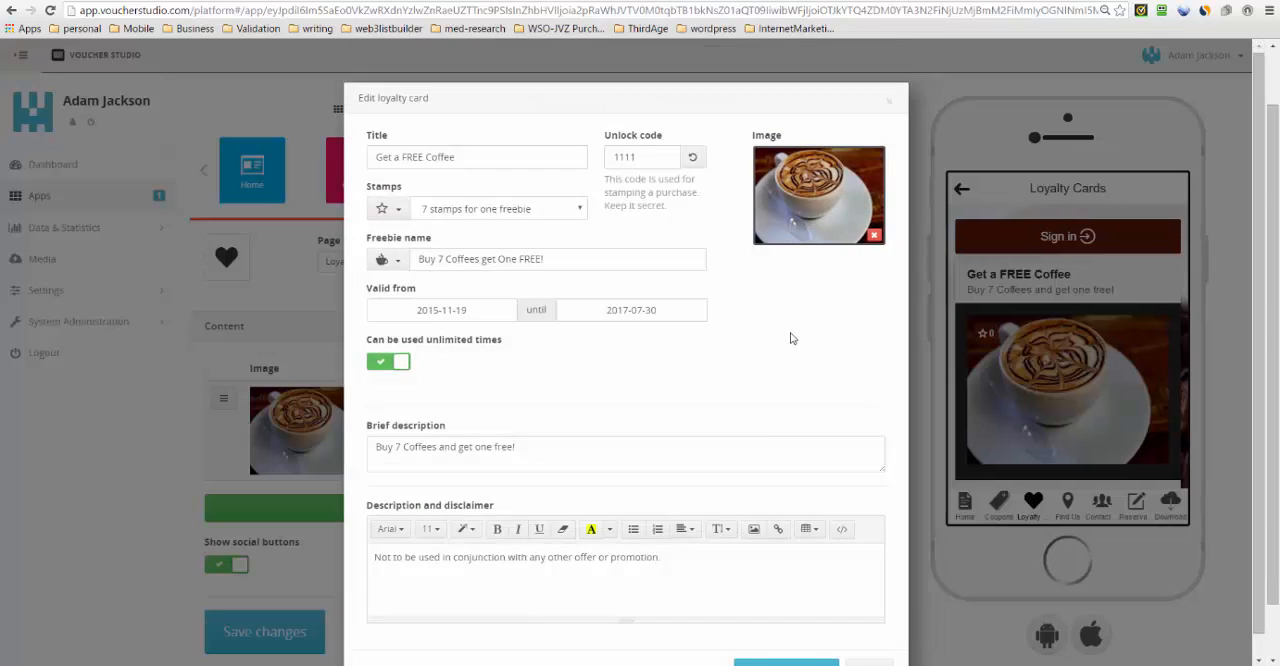
double_click(614, 160)
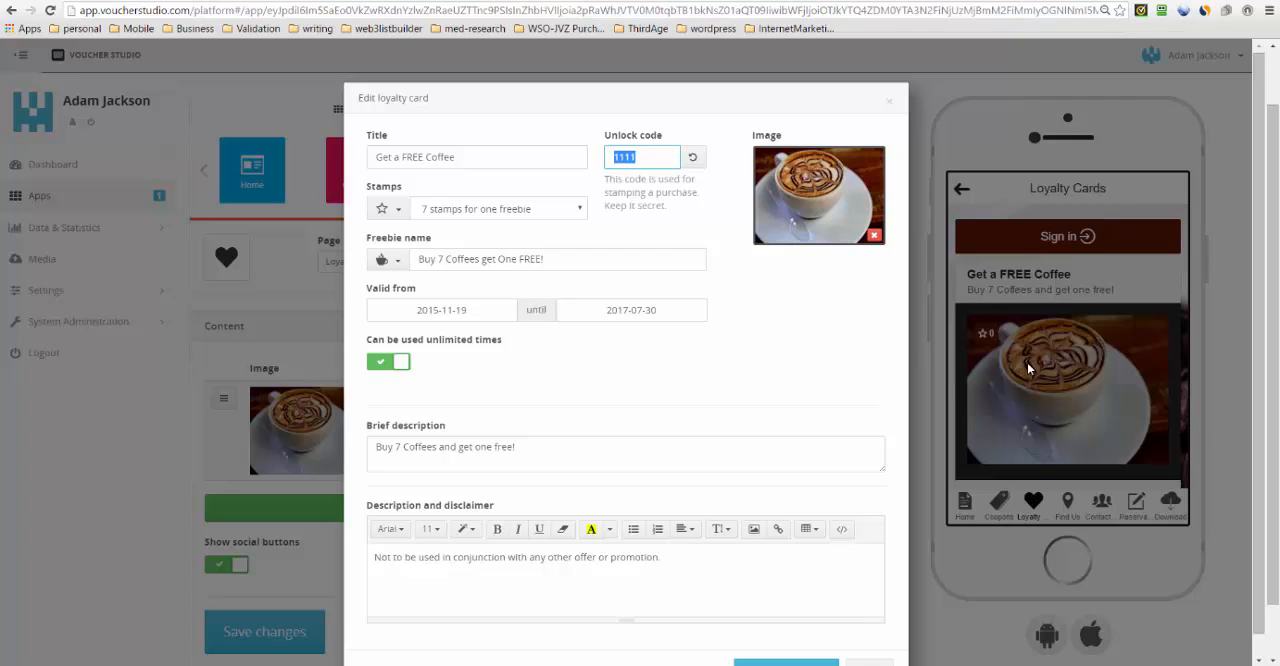
click(639, 157)
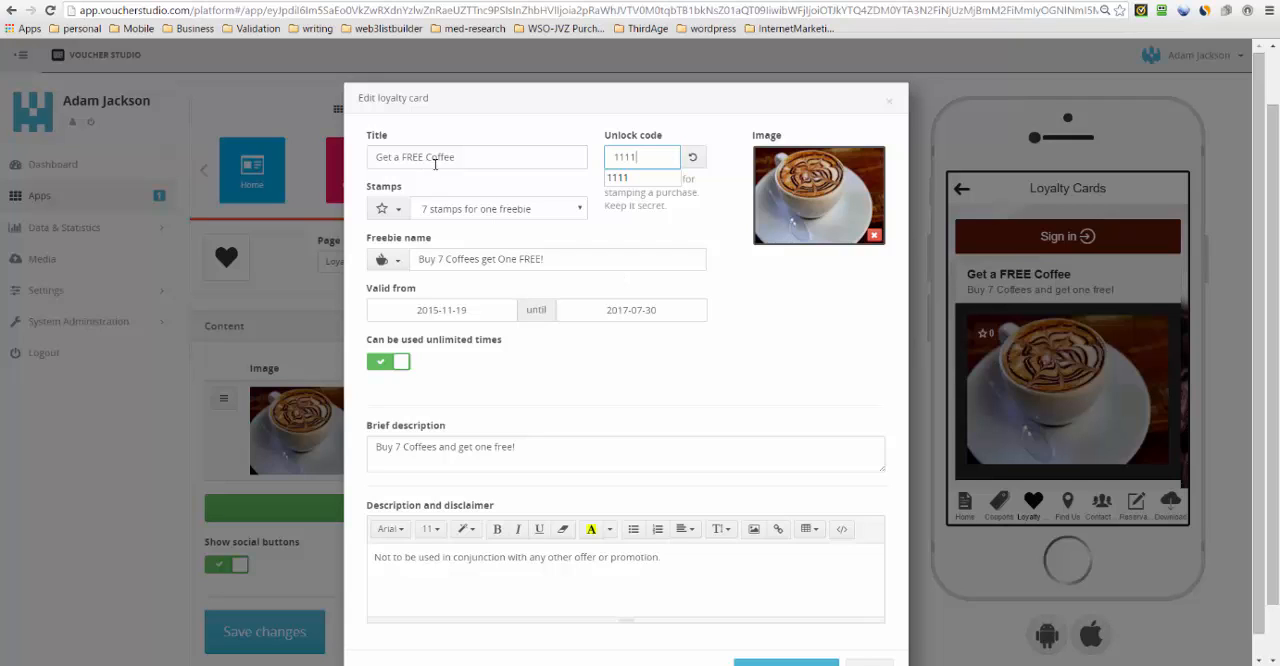
drag(466, 158, 376, 158)
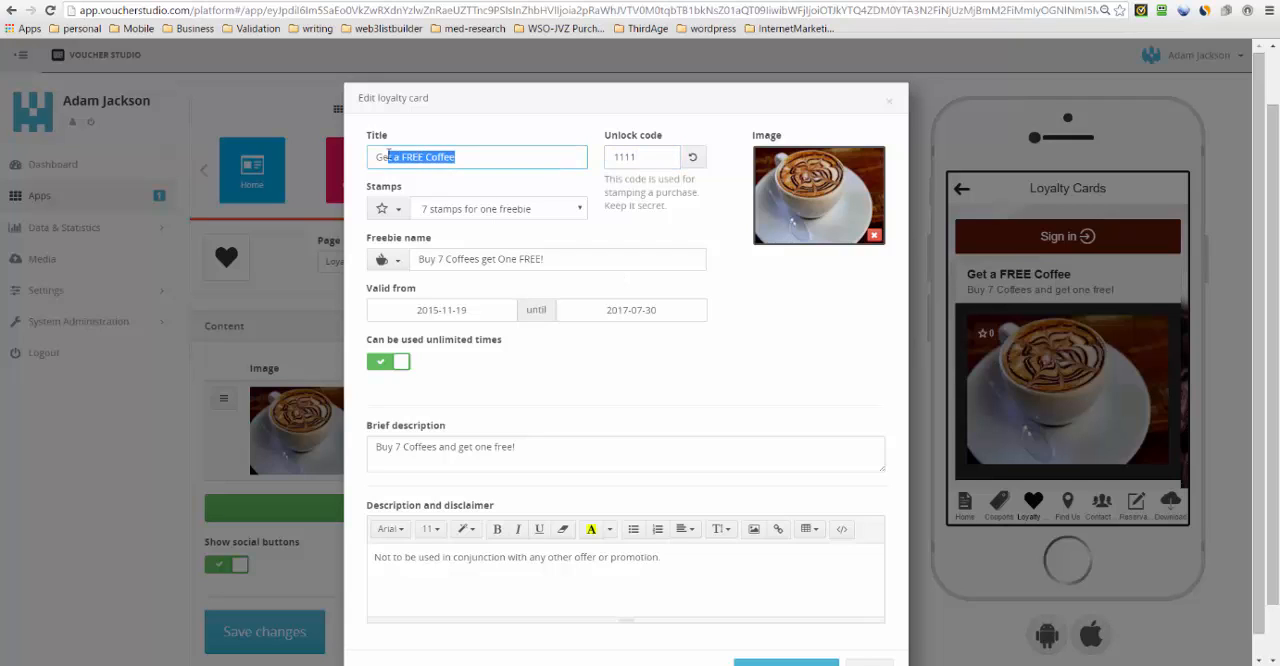
- Select 7 stamps for one freebie on the coffee loyalty card, review its unlock code and disclaimer, and update the card
click(537, 212)
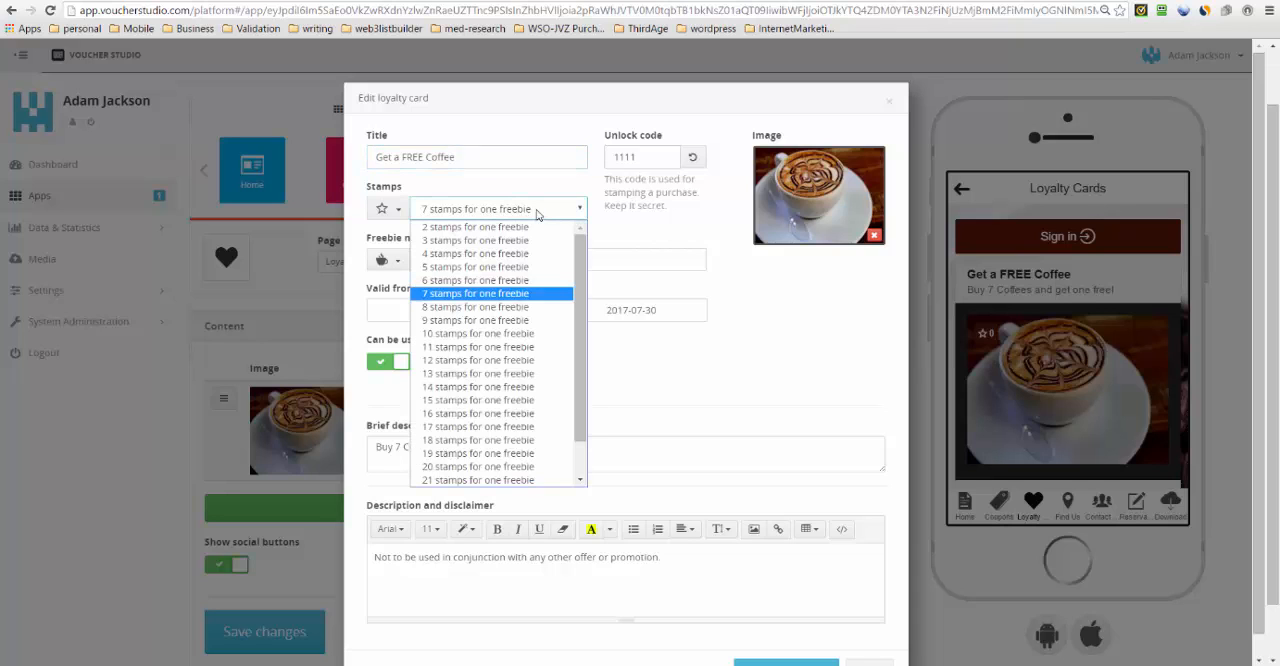
click(534, 294)
drag(662, 158, 617, 156)
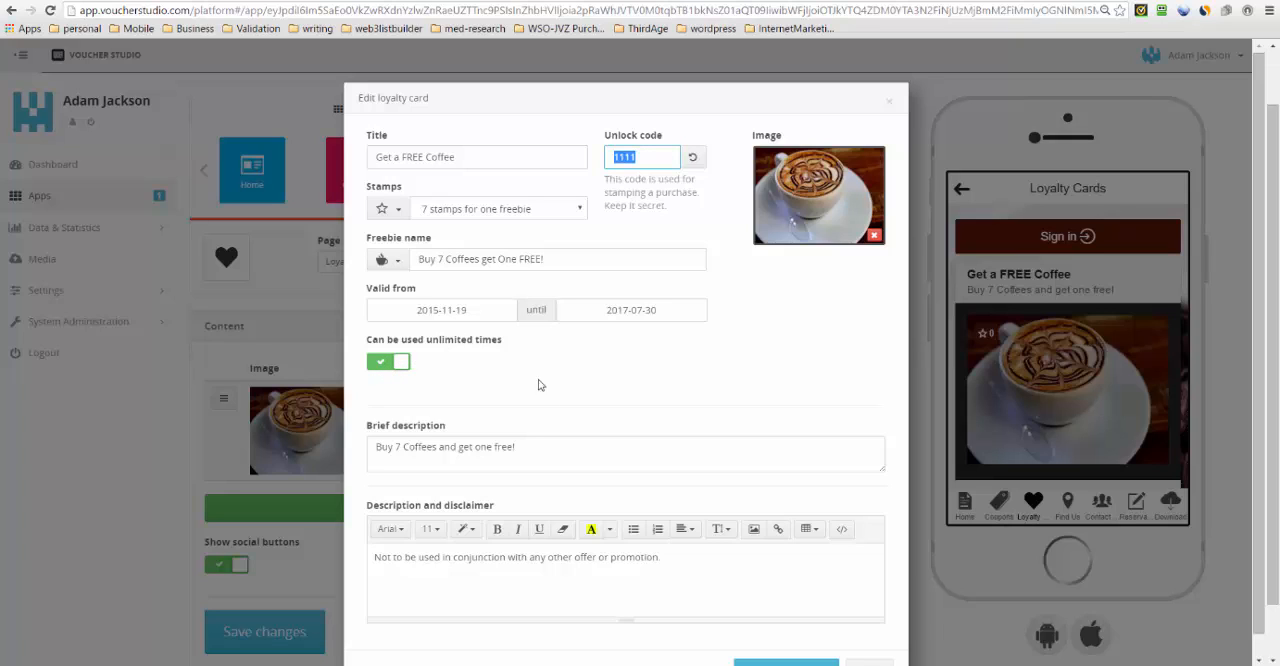
scroll(546, 386, down, 1)
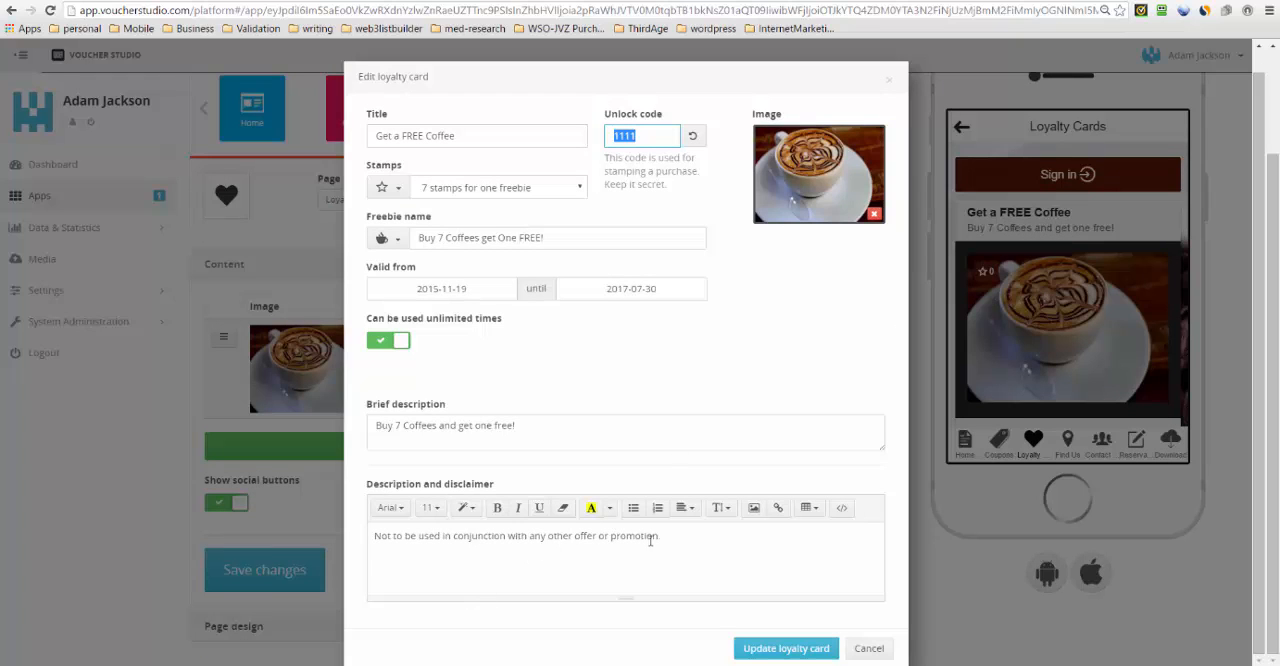
click(673, 541)
drag(418, 536, 393, 546)
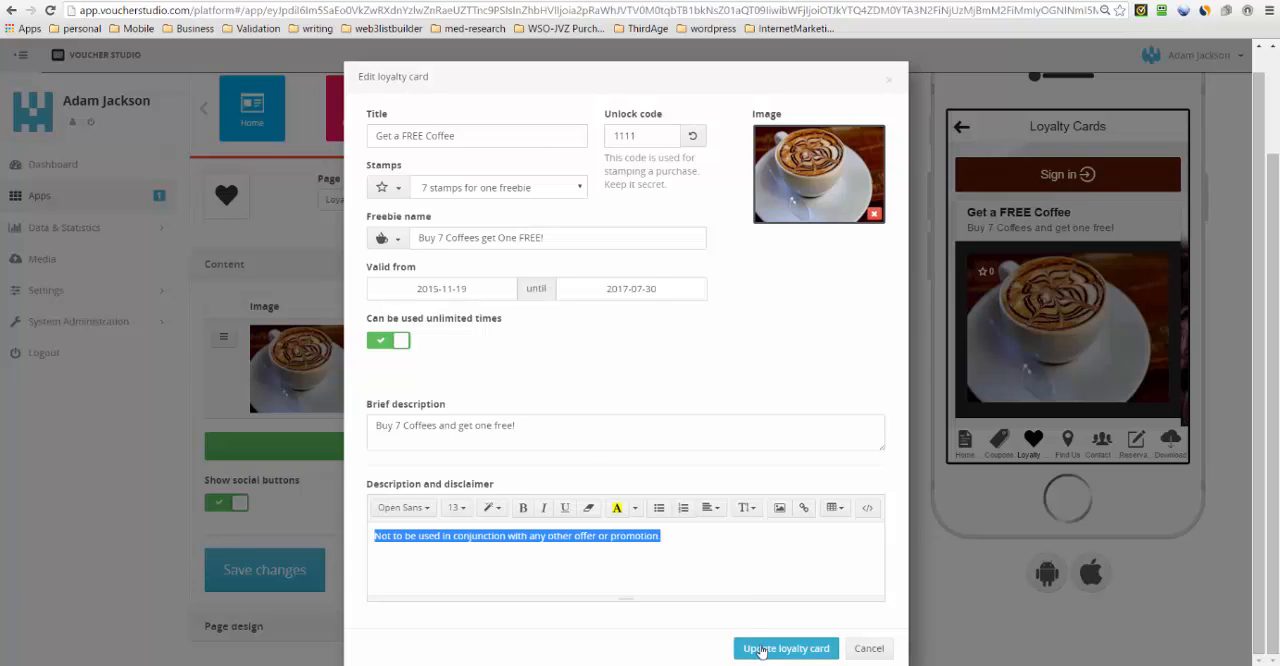
click(761, 648)
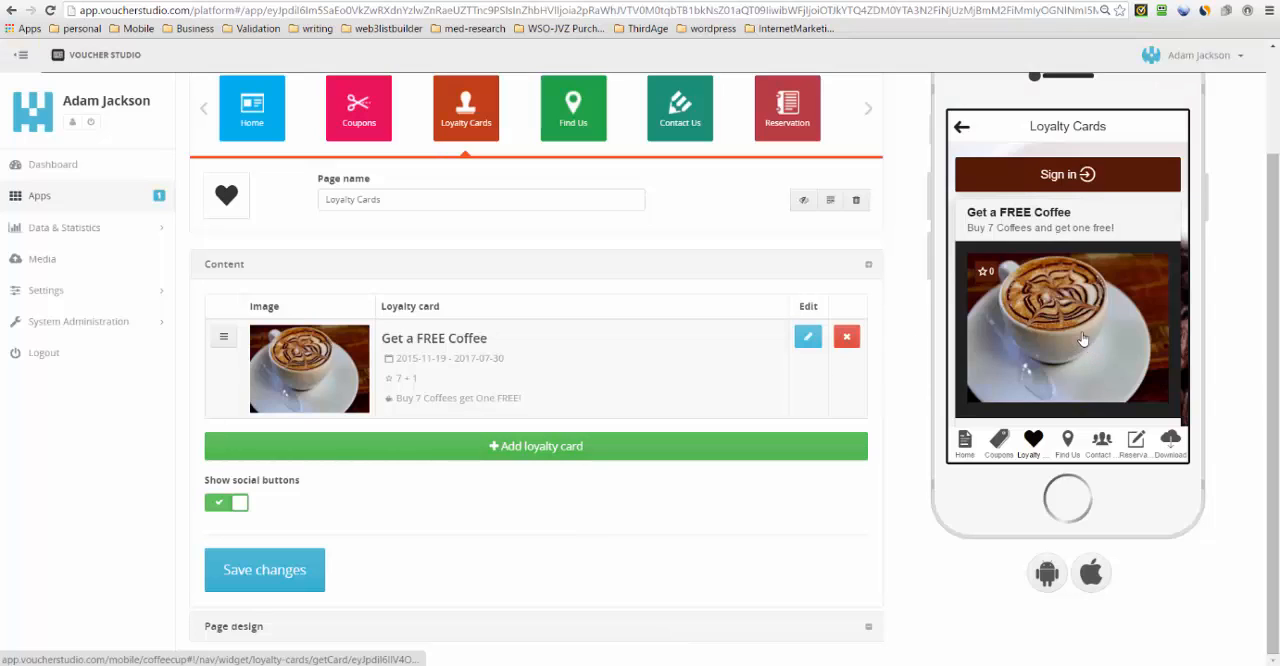
- Examine the address, coordinates and marker text settings on the Find Us page
scroll(791, 491, up, 2)
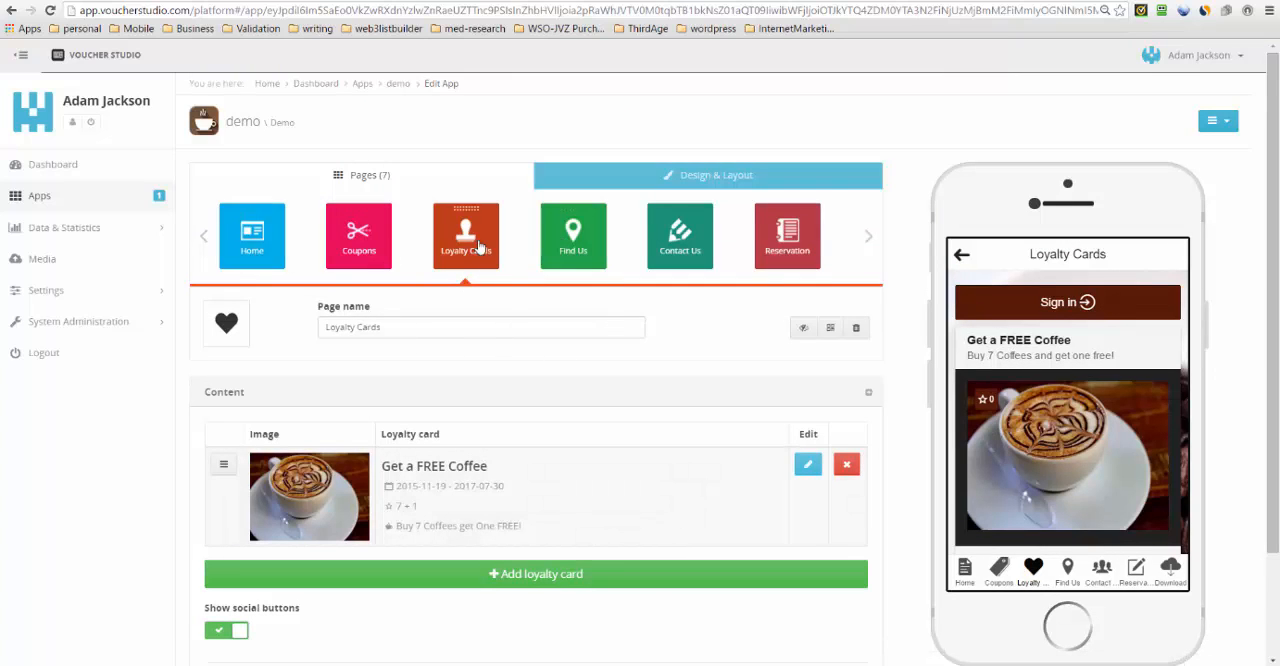
click(576, 252)
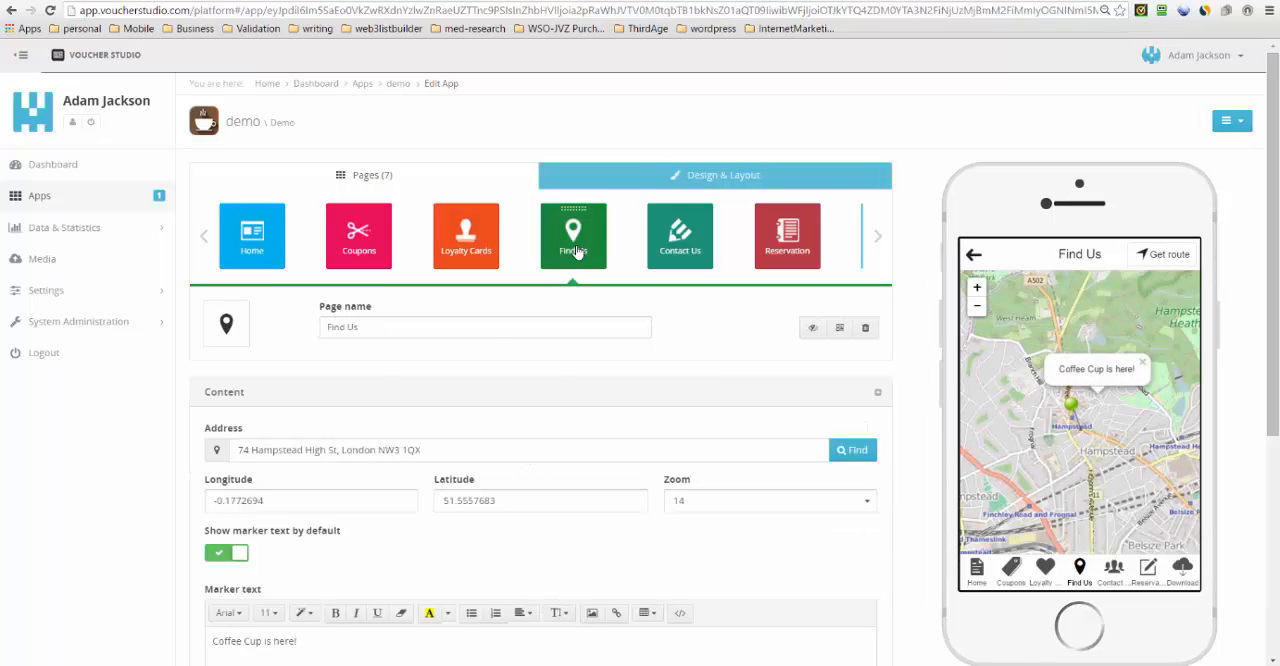
drag(438, 455, 236, 446)
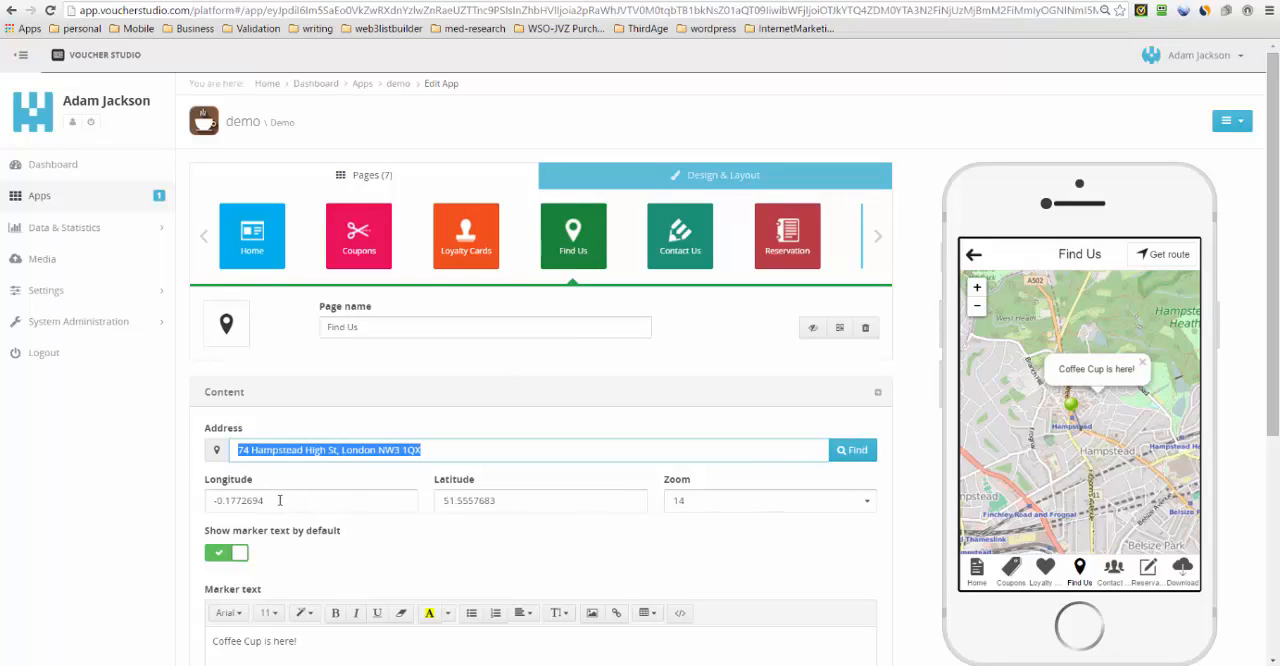
drag(274, 503, 218, 504)
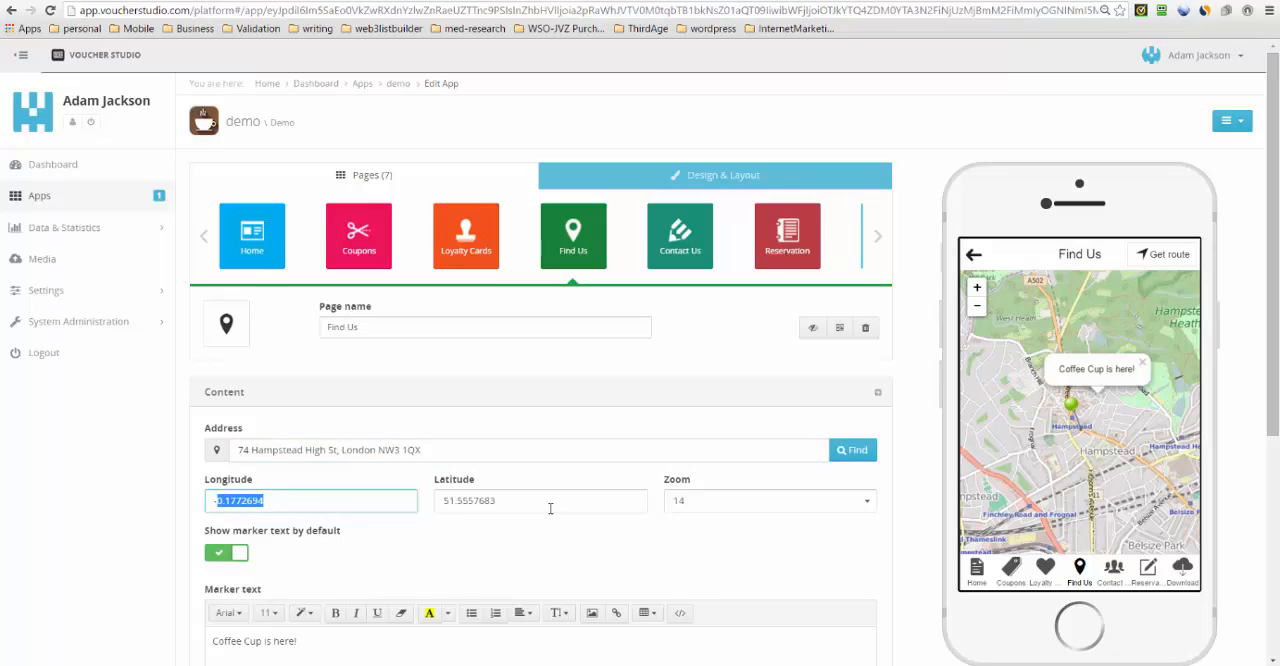
scroll(531, 548, down, 1)
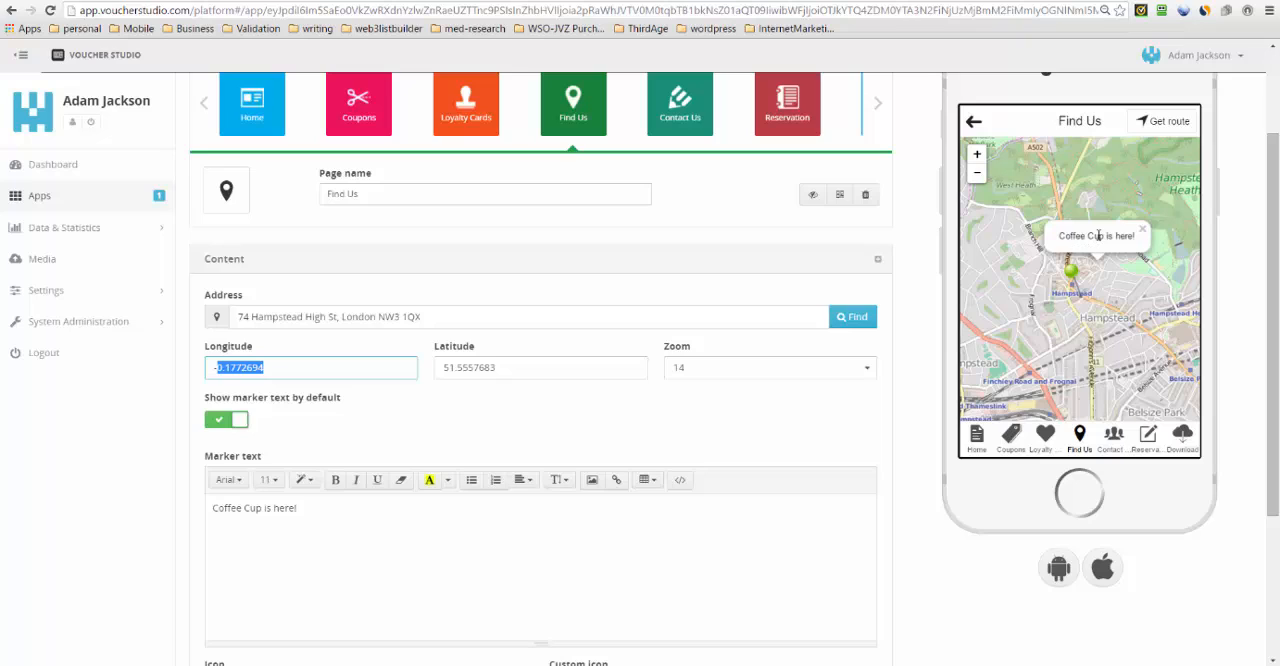
drag(304, 505, 184, 500)
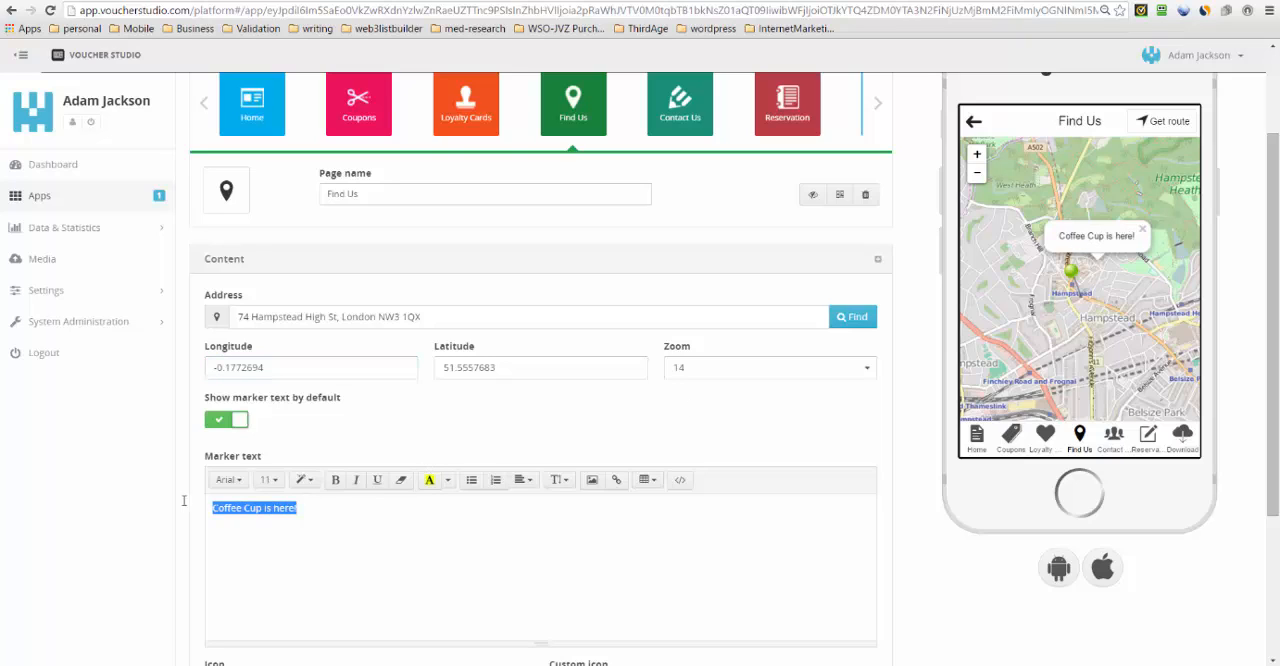
click(306, 511)
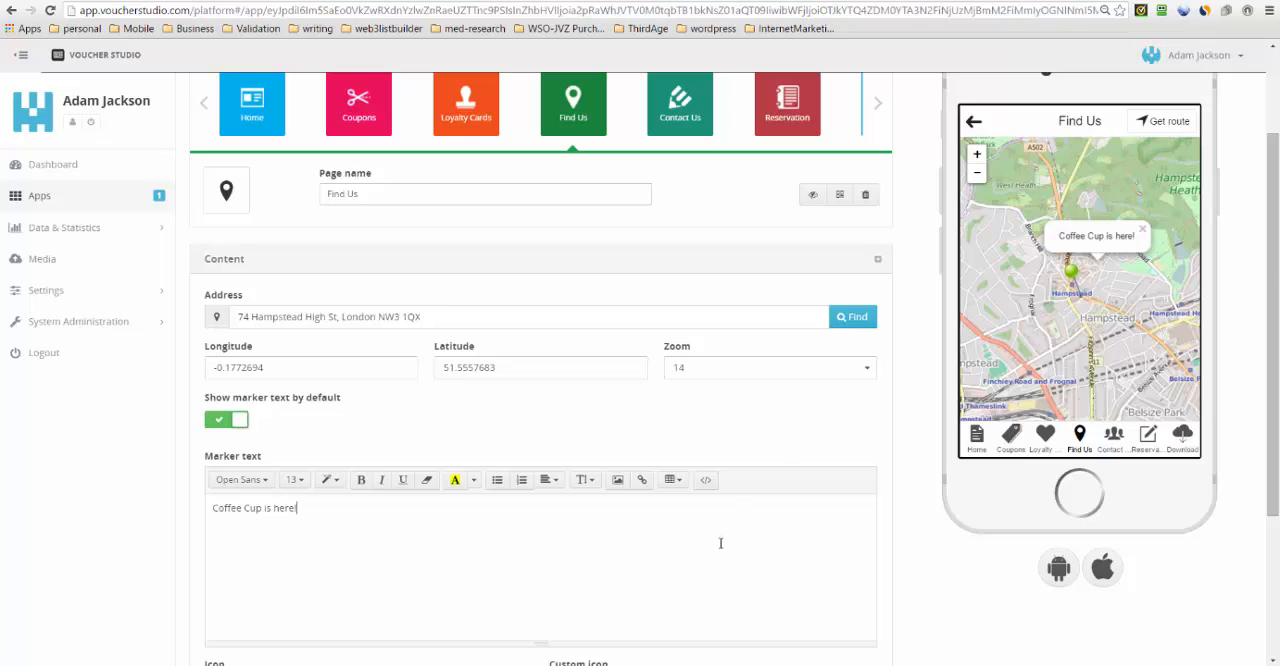
- Change the Find Us map marker icon to Ball Left Pink, save the page, and check the marker in the phone preview
scroll(720, 543, down, 3)
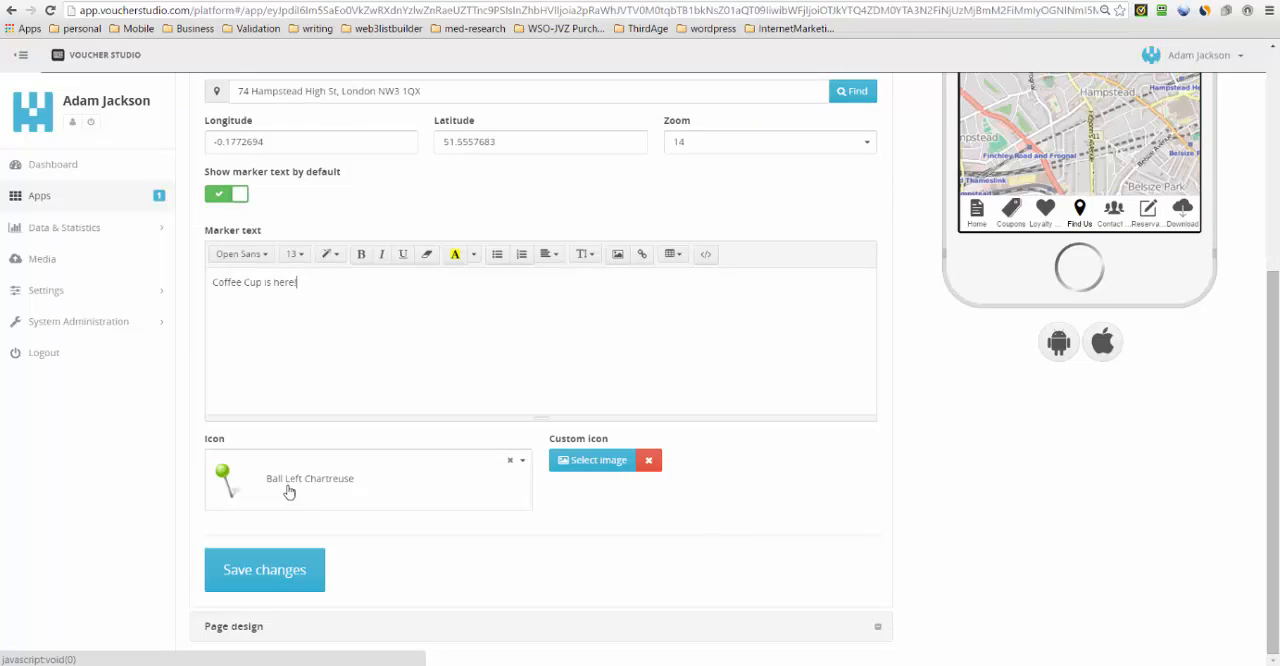
scroll(967, 474, up, 1)
scroll(967, 474, up, 2)
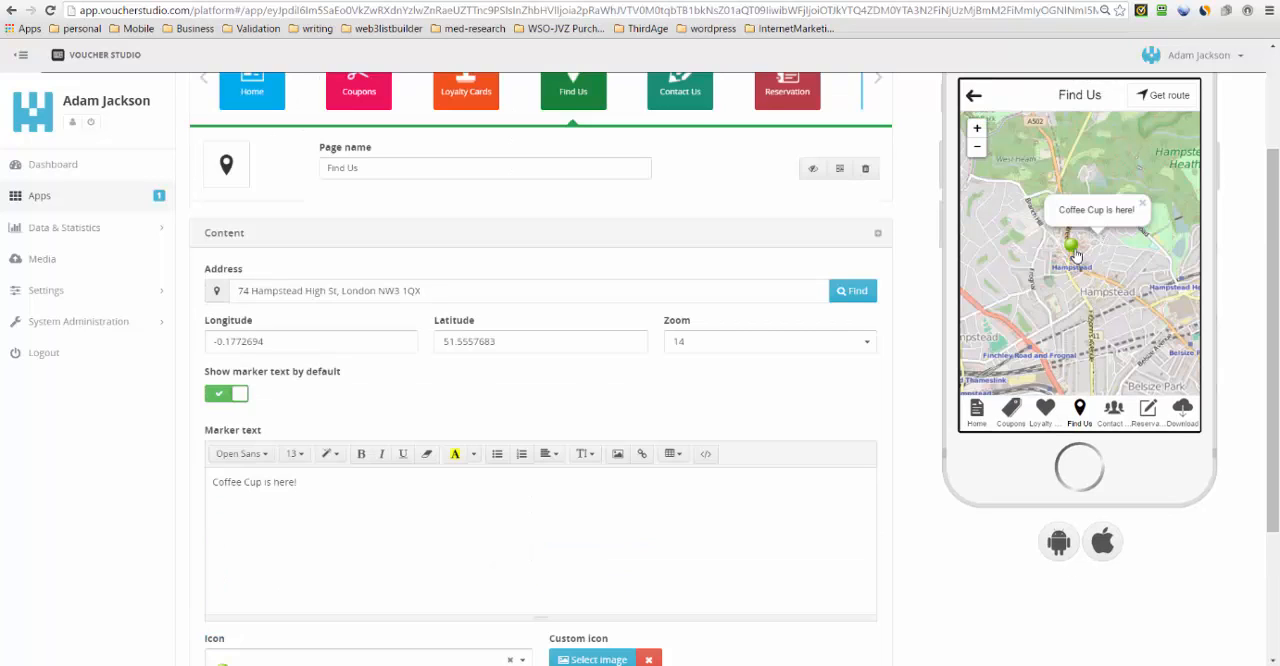
scroll(729, 423, down, 3)
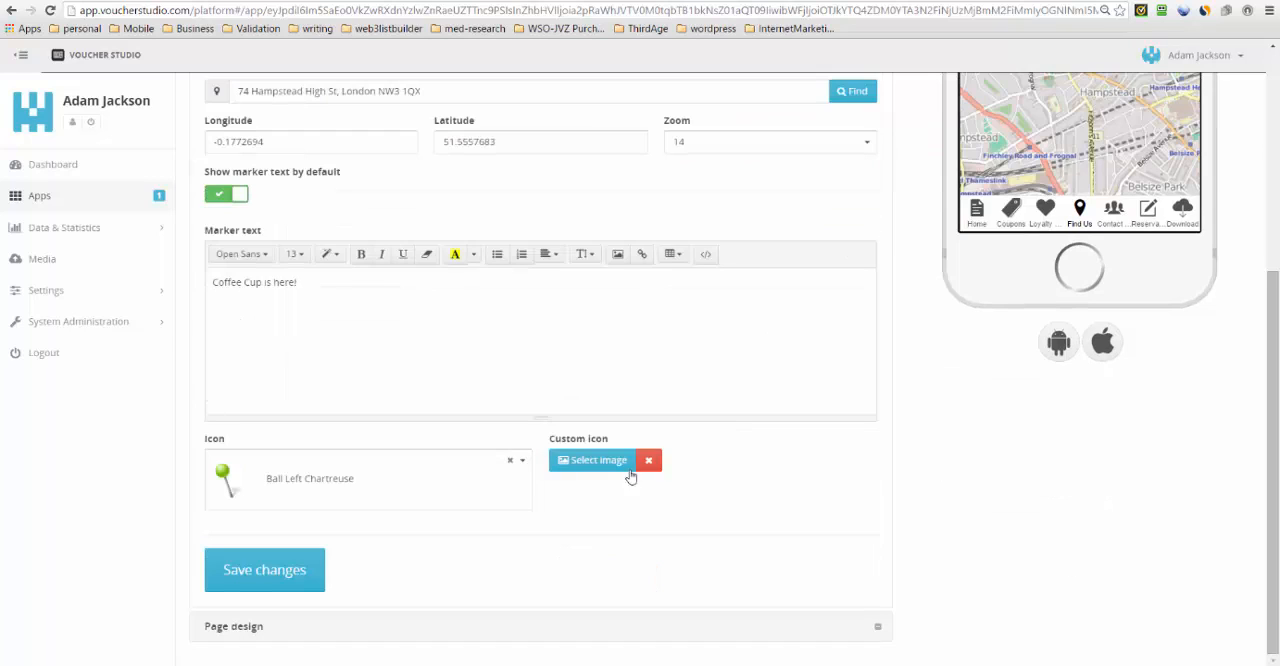
click(518, 492)
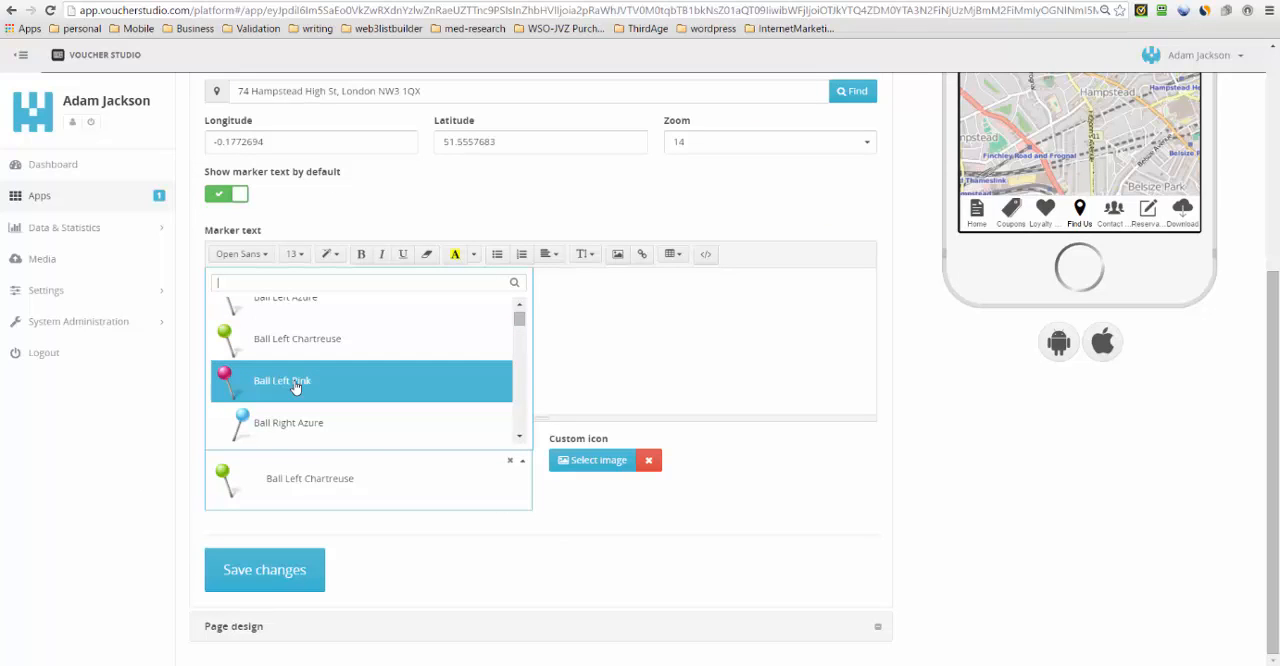
click(295, 388)
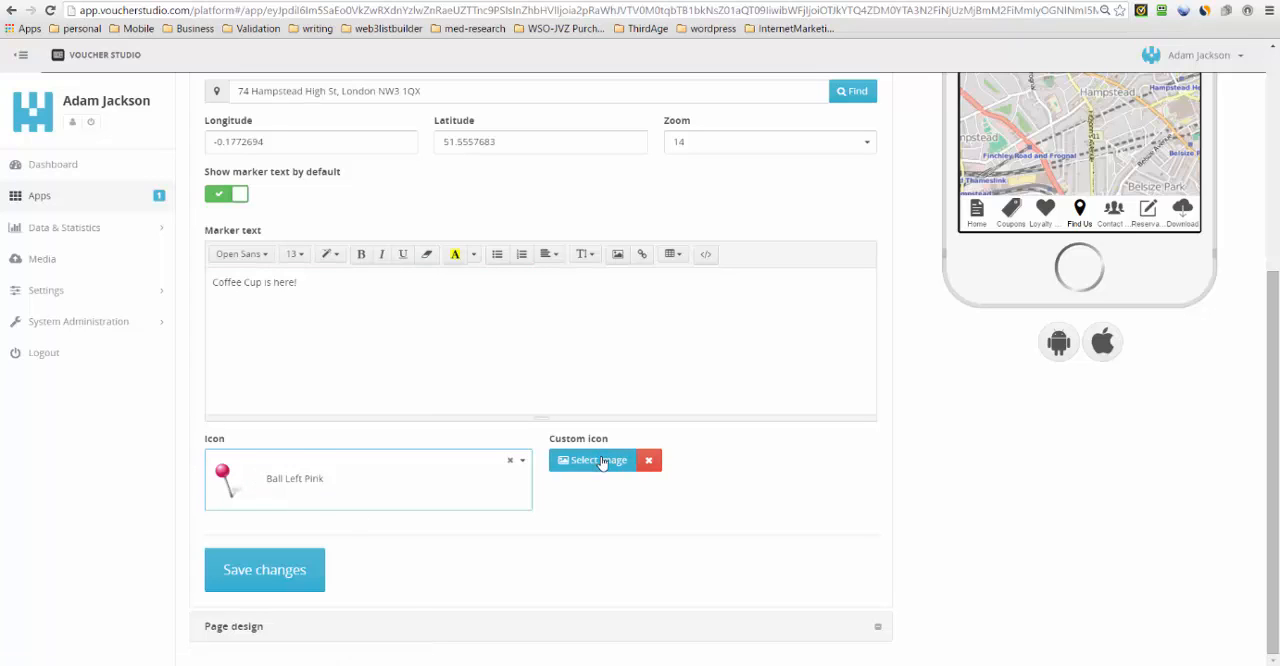
click(245, 570)
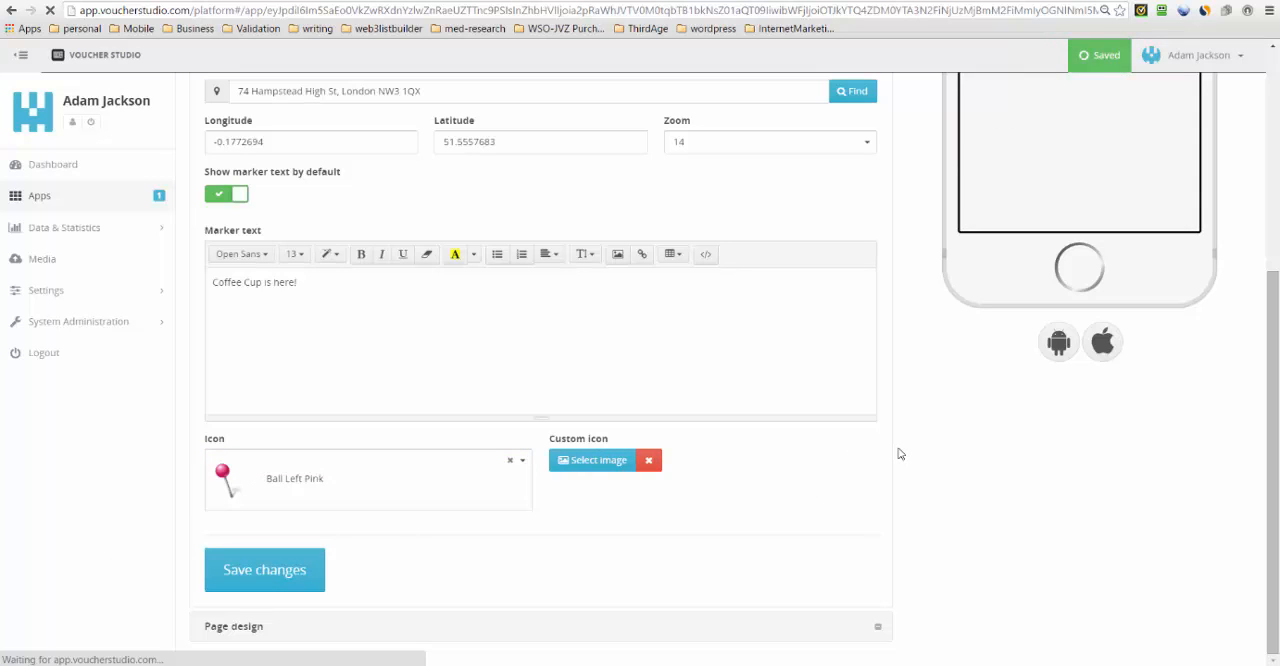
scroll(900, 454, up, 3)
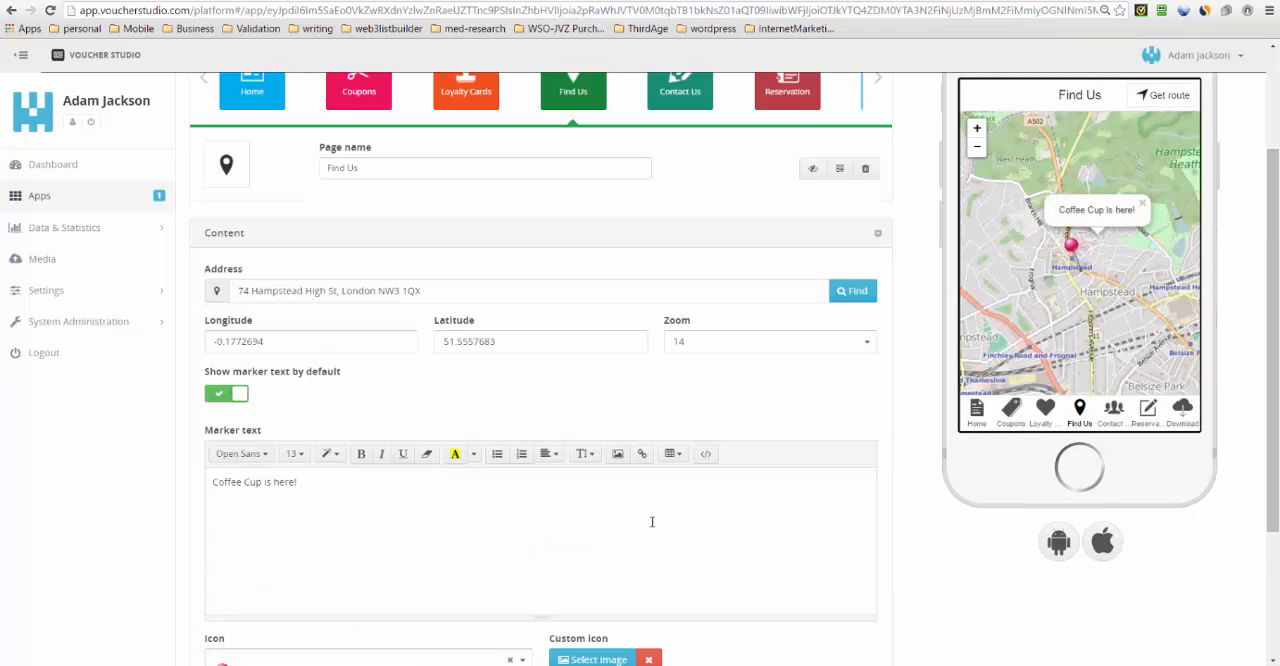
- Try zoom level 12 for the Find Us map, set it back to 14, and save the page
scroll(707, 514, down, 2)
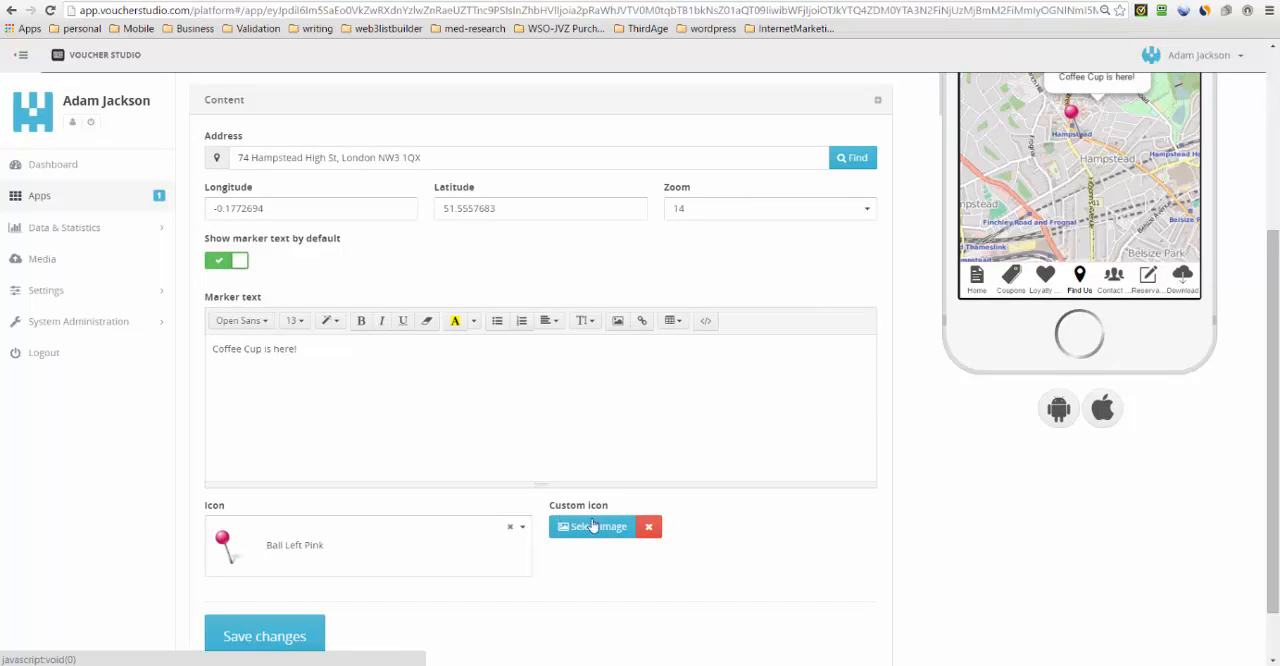
scroll(597, 531, up, 3)
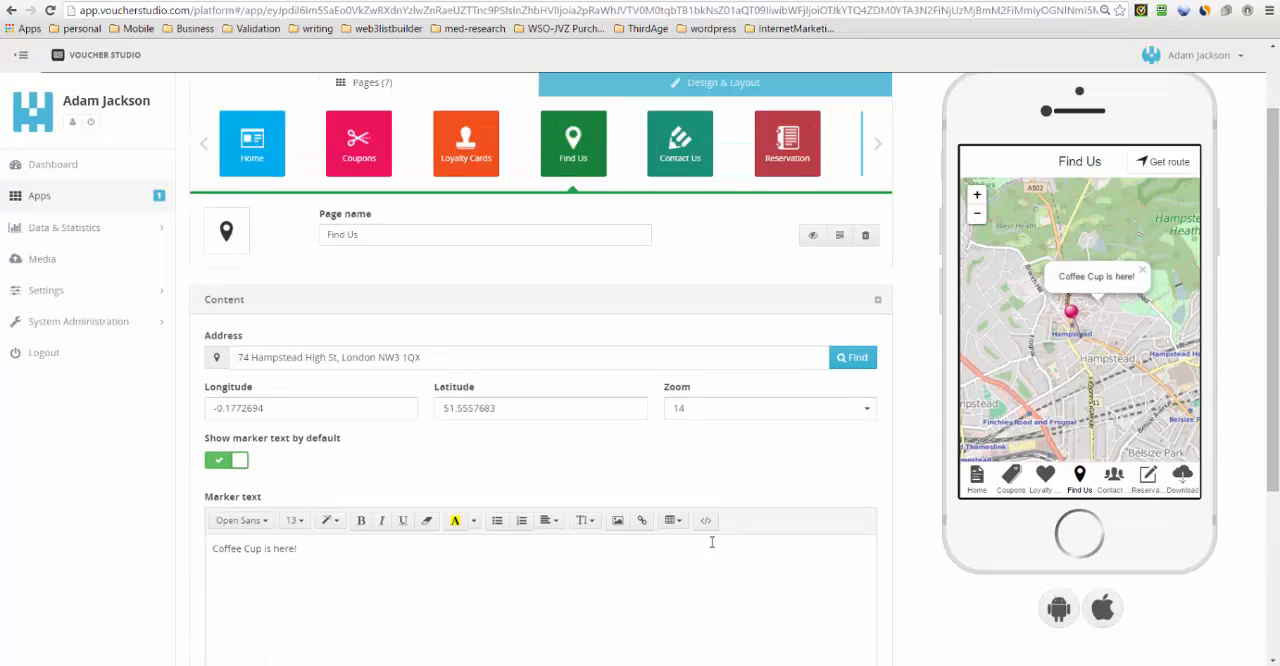
click(742, 415)
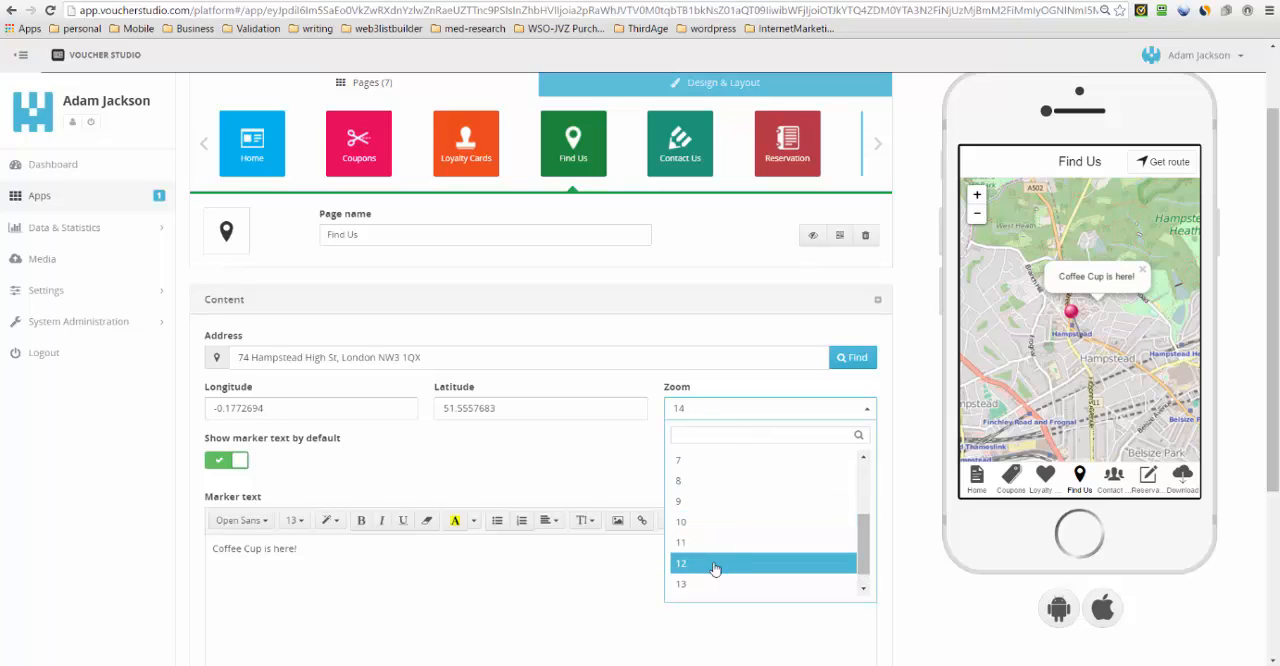
click(714, 566)
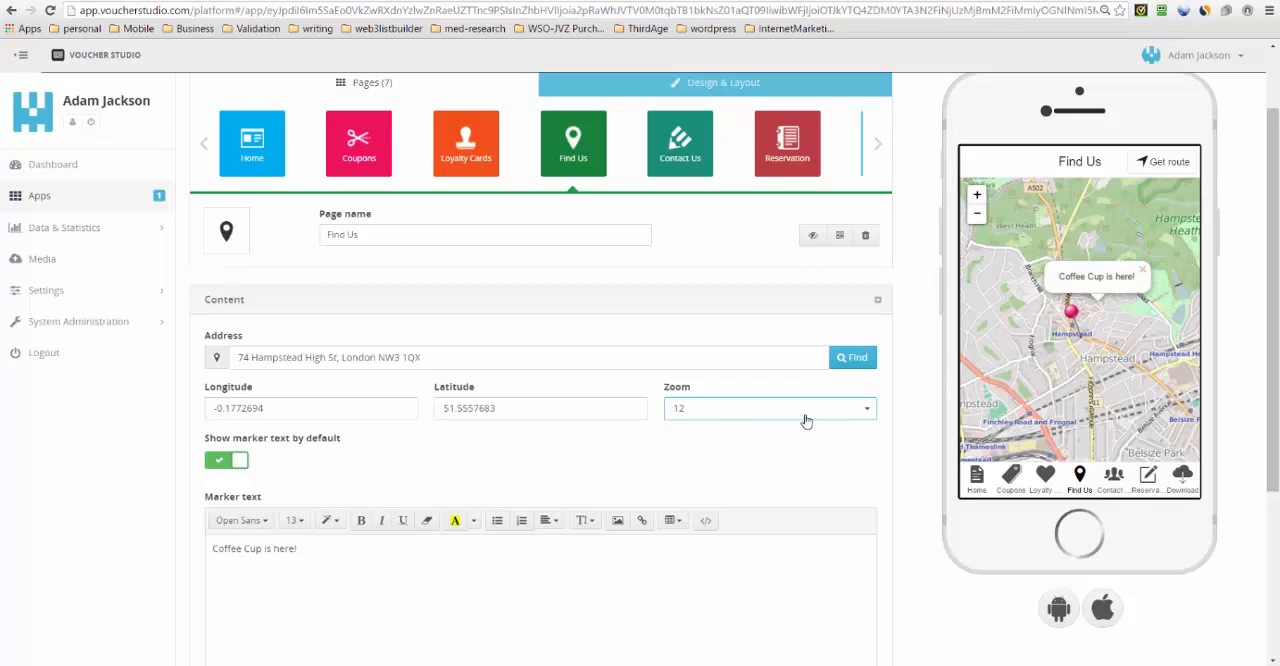
click(866, 410)
scroll(794, 536, down, 1)
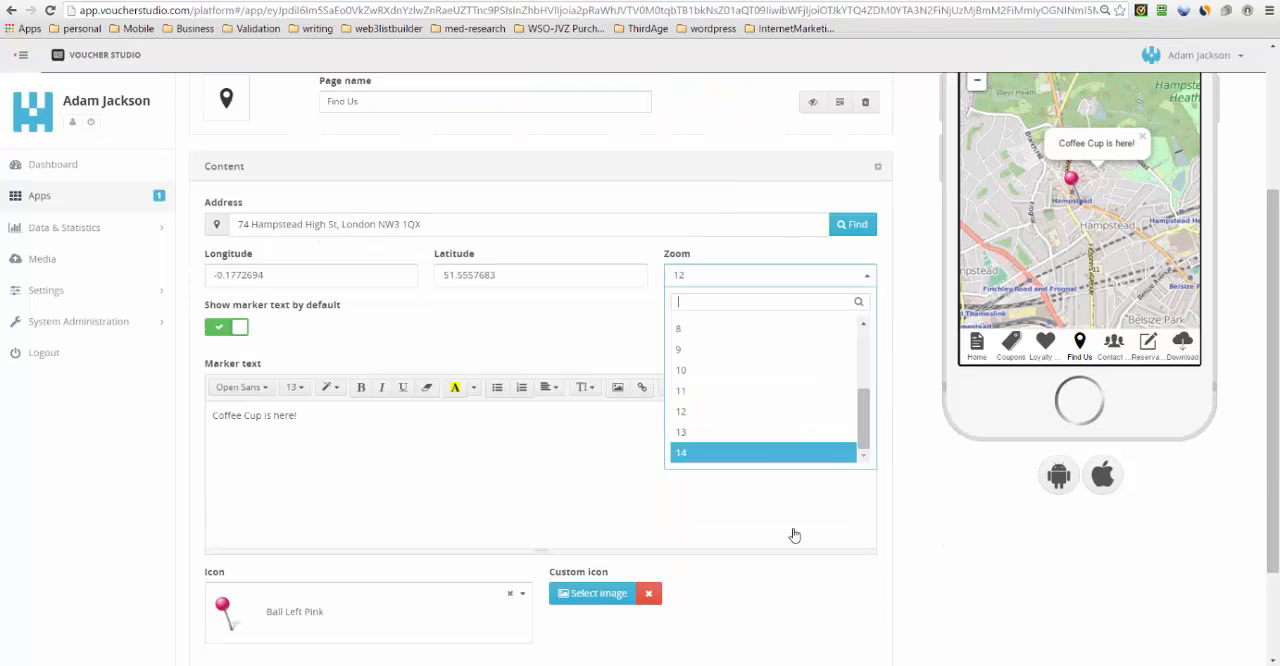
click(760, 452)
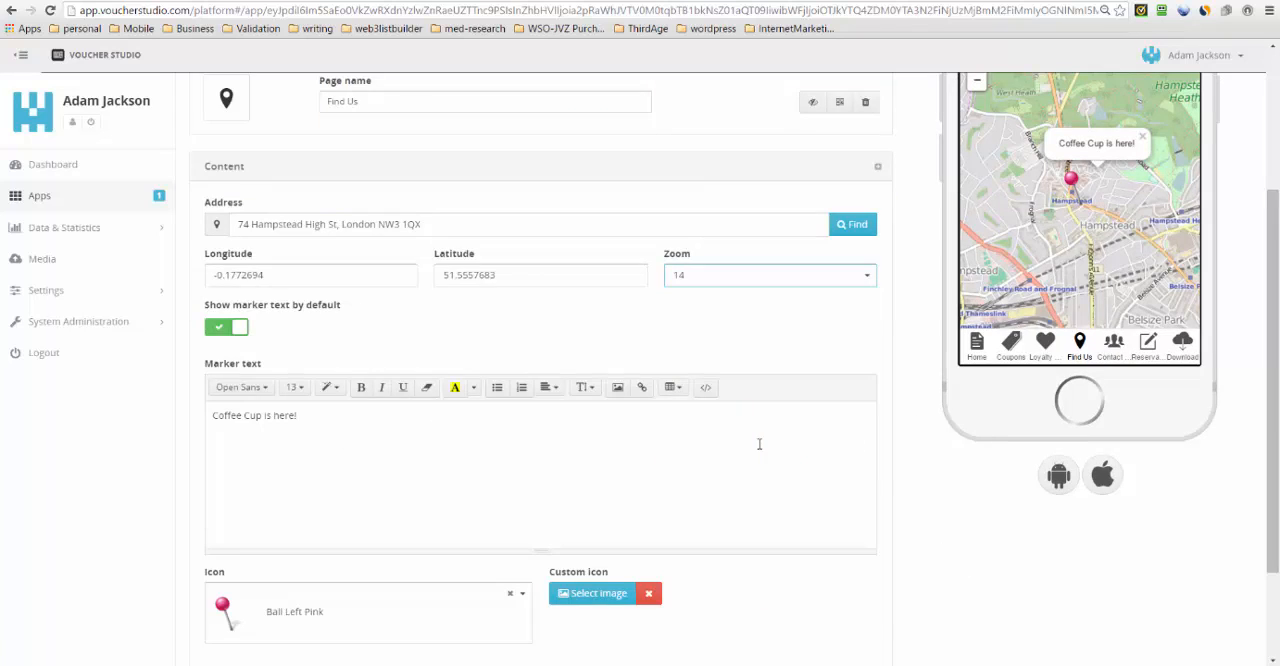
scroll(566, 408, down, 1)
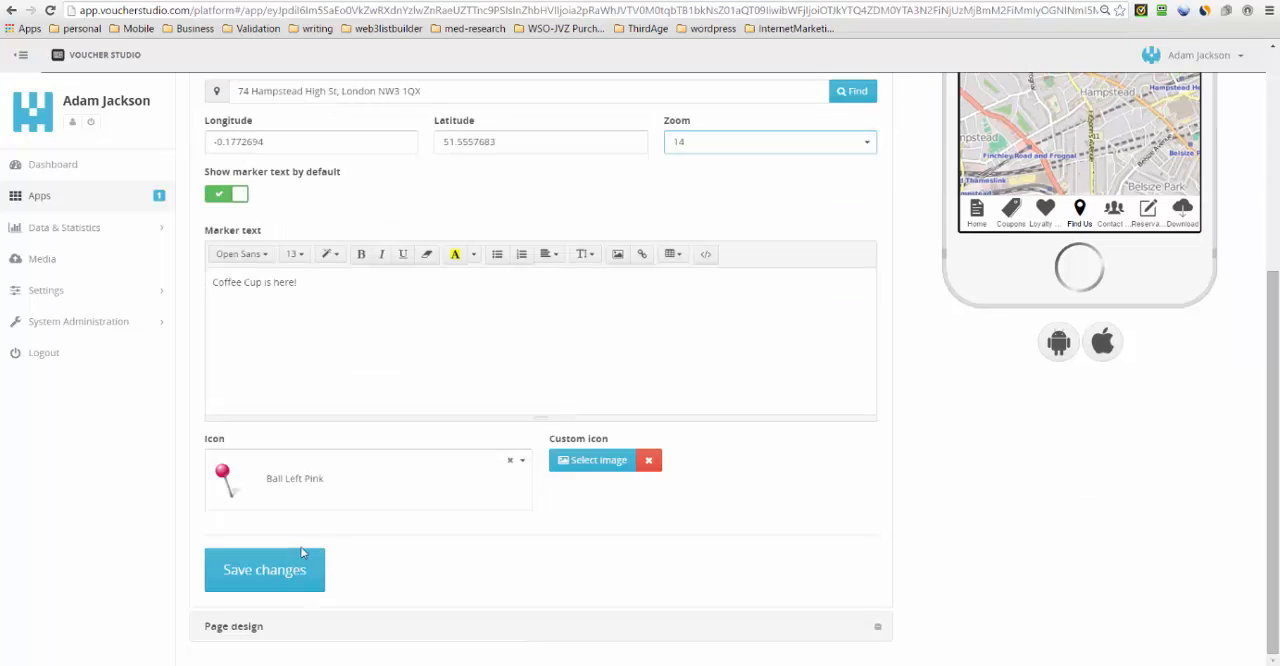
click(302, 574)
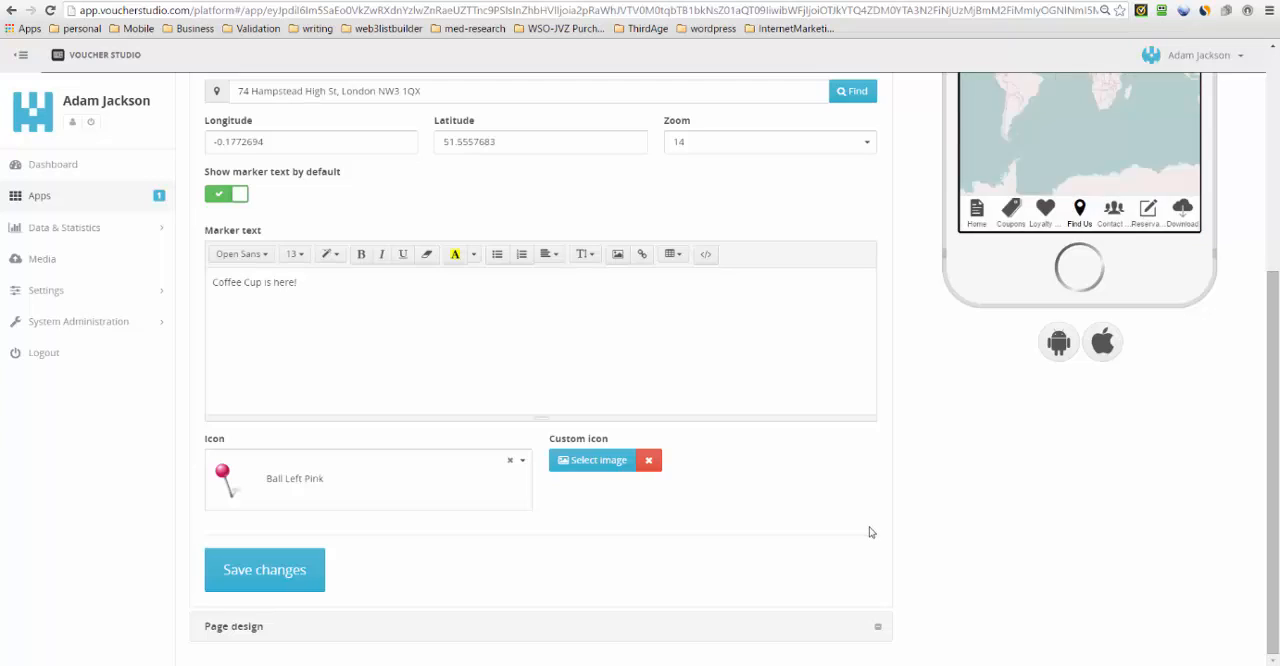
- Open the Contact Us page and examine its header, content text and link button settings
scroll(869, 527, up, 3)
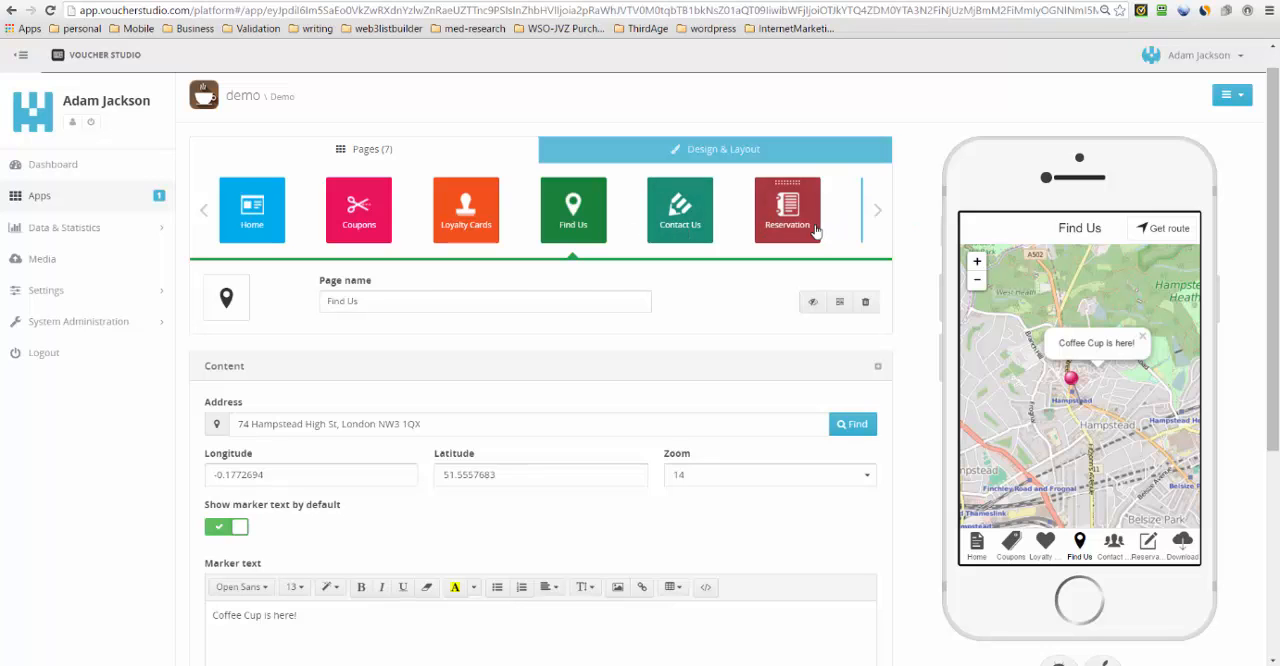
click(684, 227)
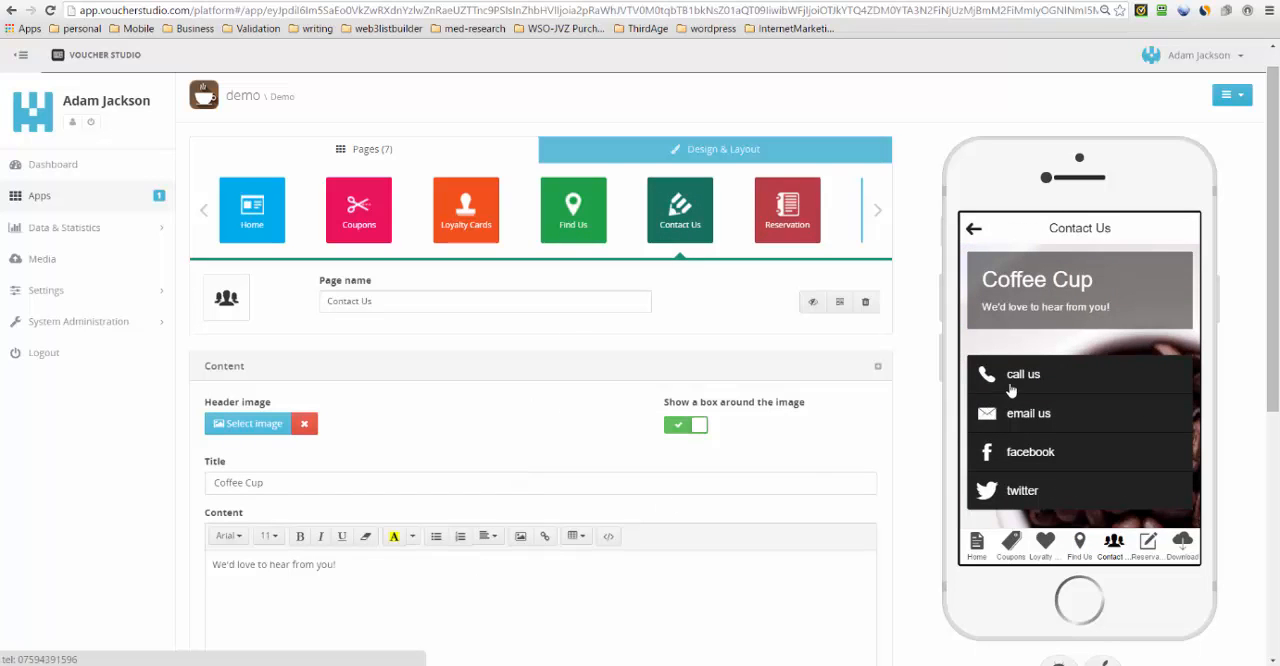
scroll(1012, 376, down, 1)
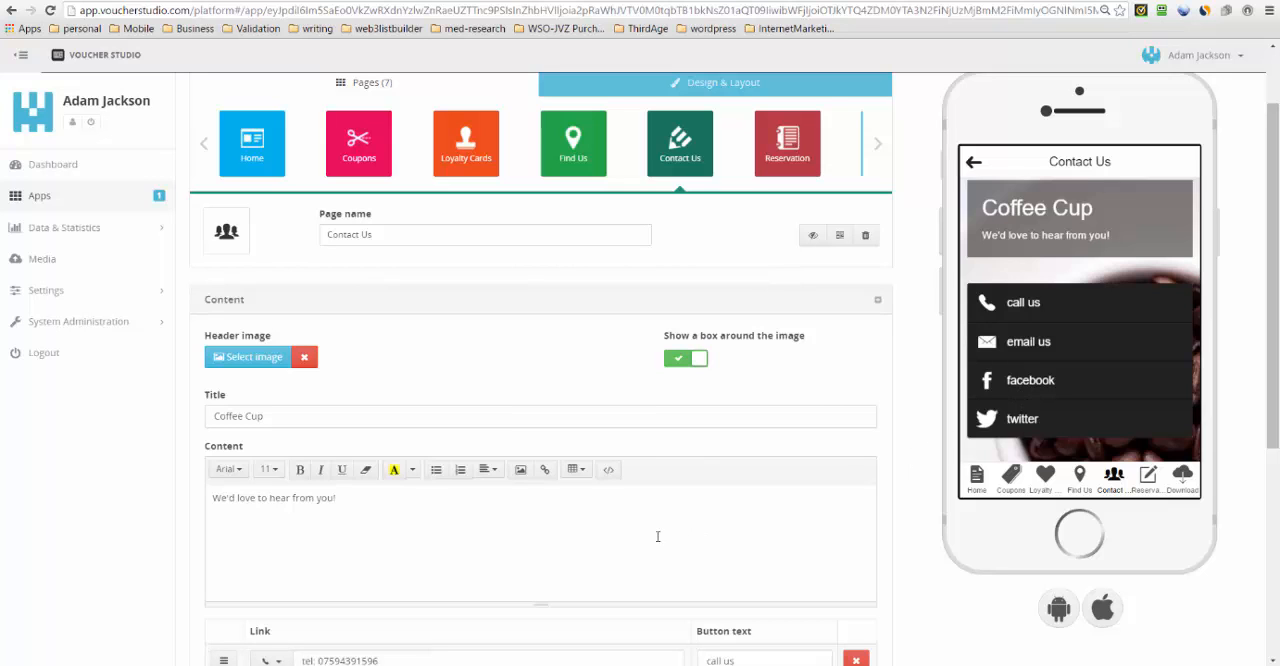
scroll(448, 493, down, 4)
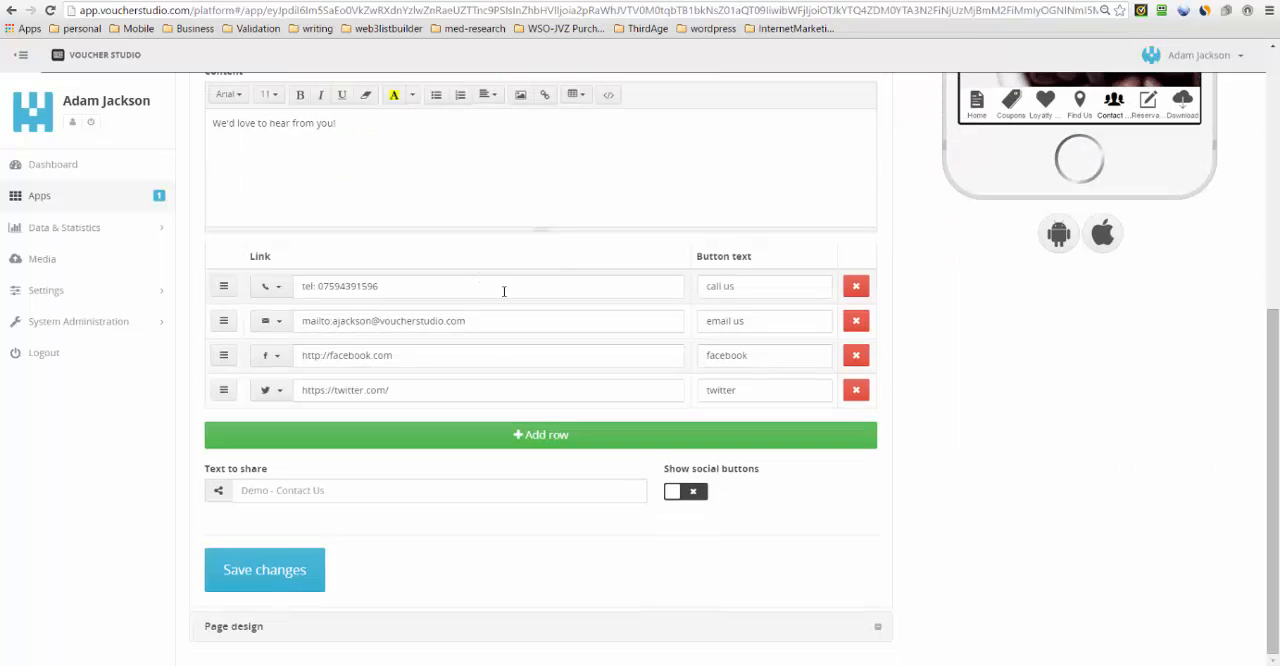
scroll(490, 300, up, 2)
scroll(466, 408, up, 2)
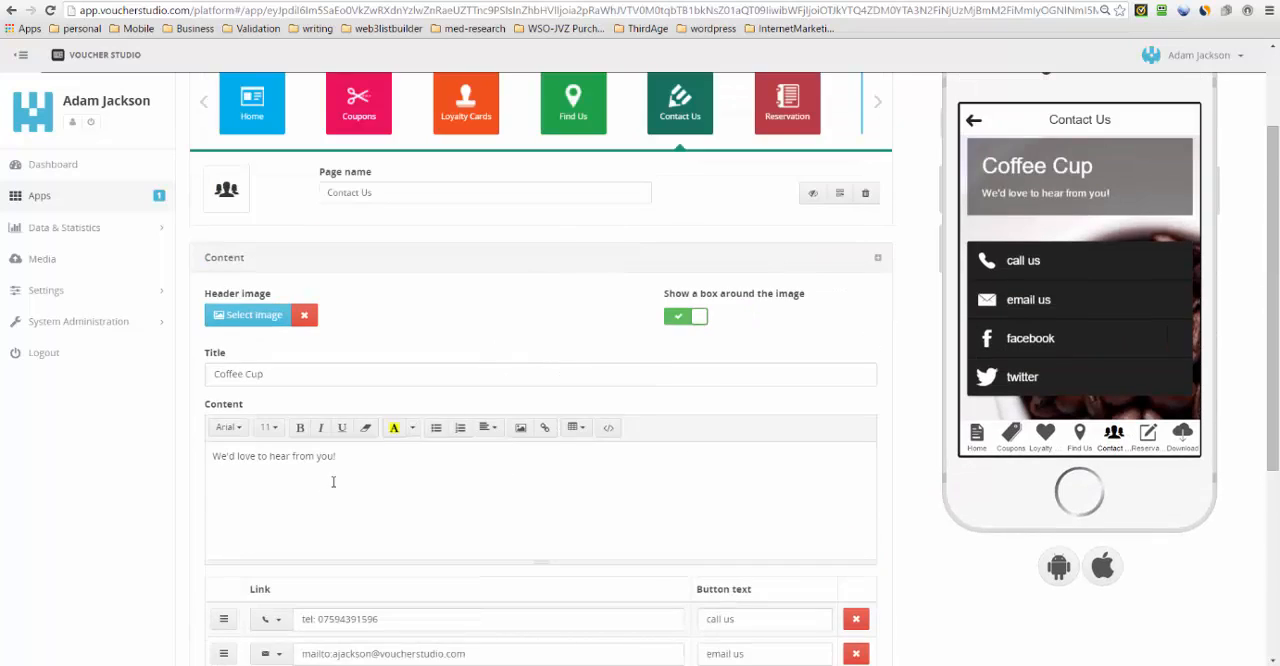
scroll(474, 354, down, 3)
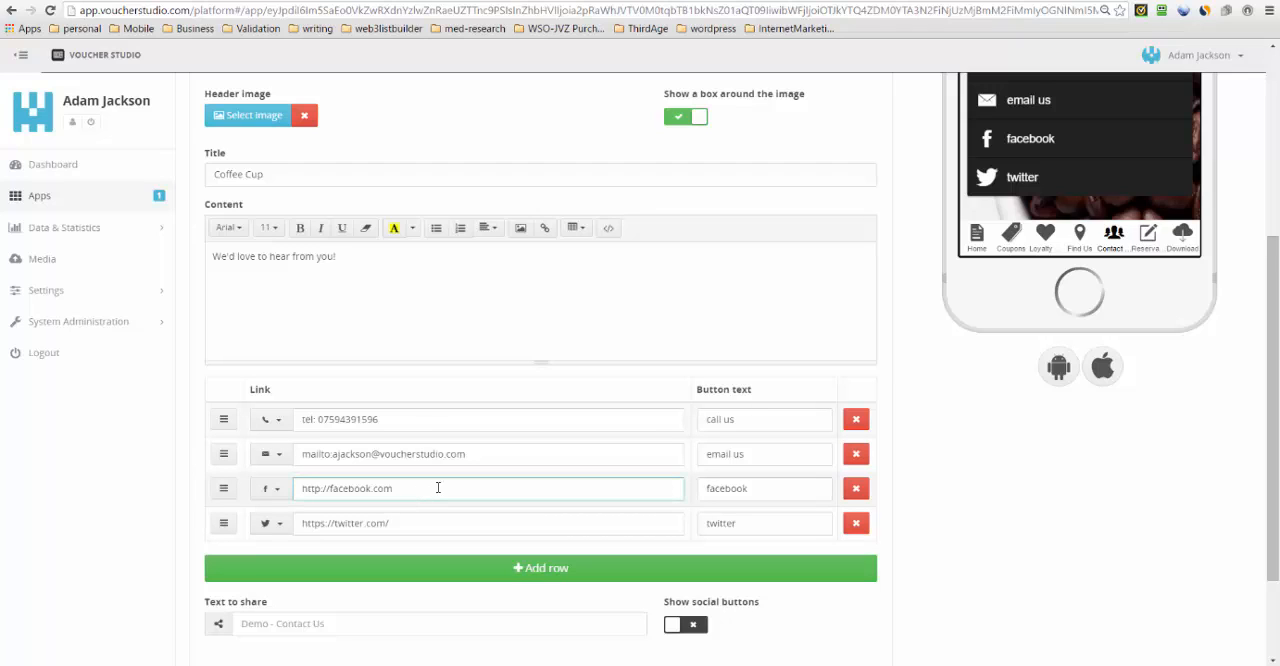
text(/voucherstudio/)
click(413, 523)
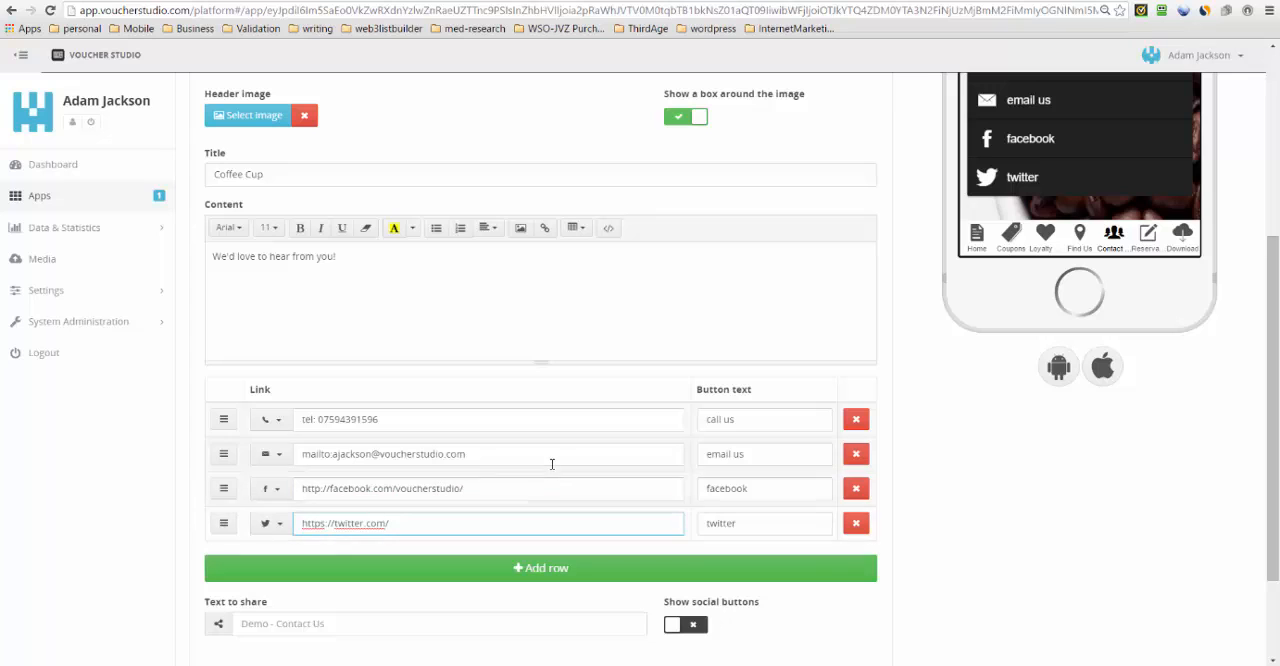
- Review the contact buttons in the phone preview and the social buttons setting, and save the Contact Us page
scroll(597, 471, down, 2)
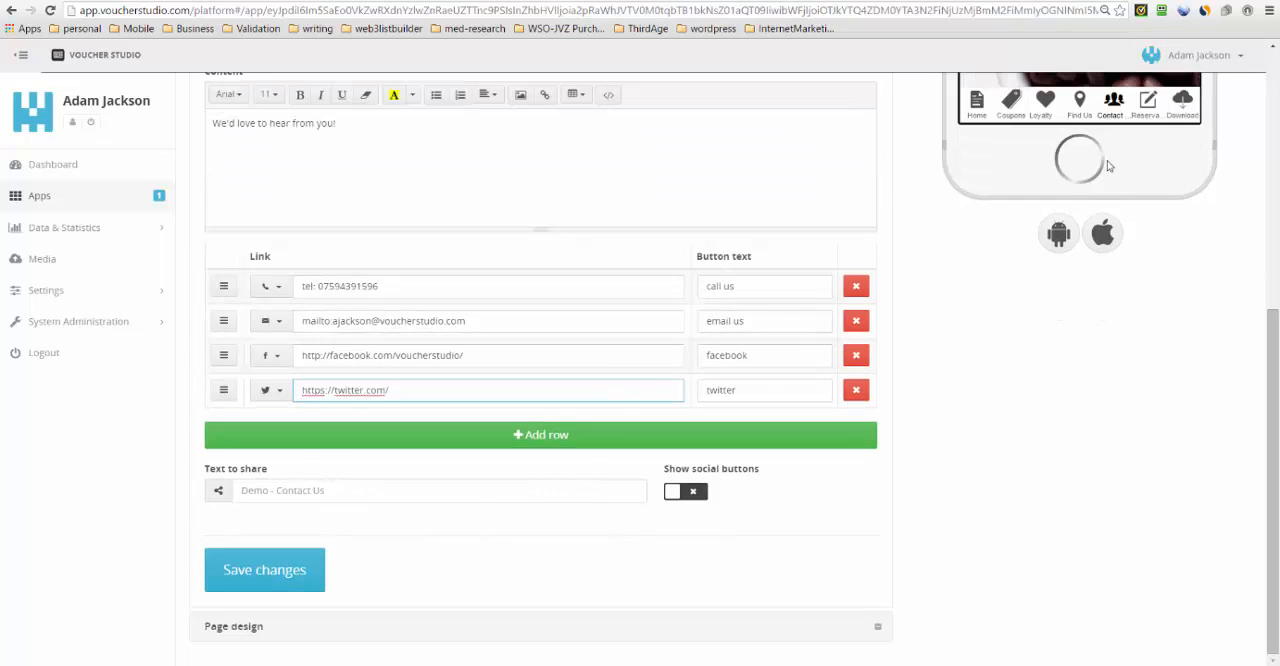
scroll(1106, 330, up, 4)
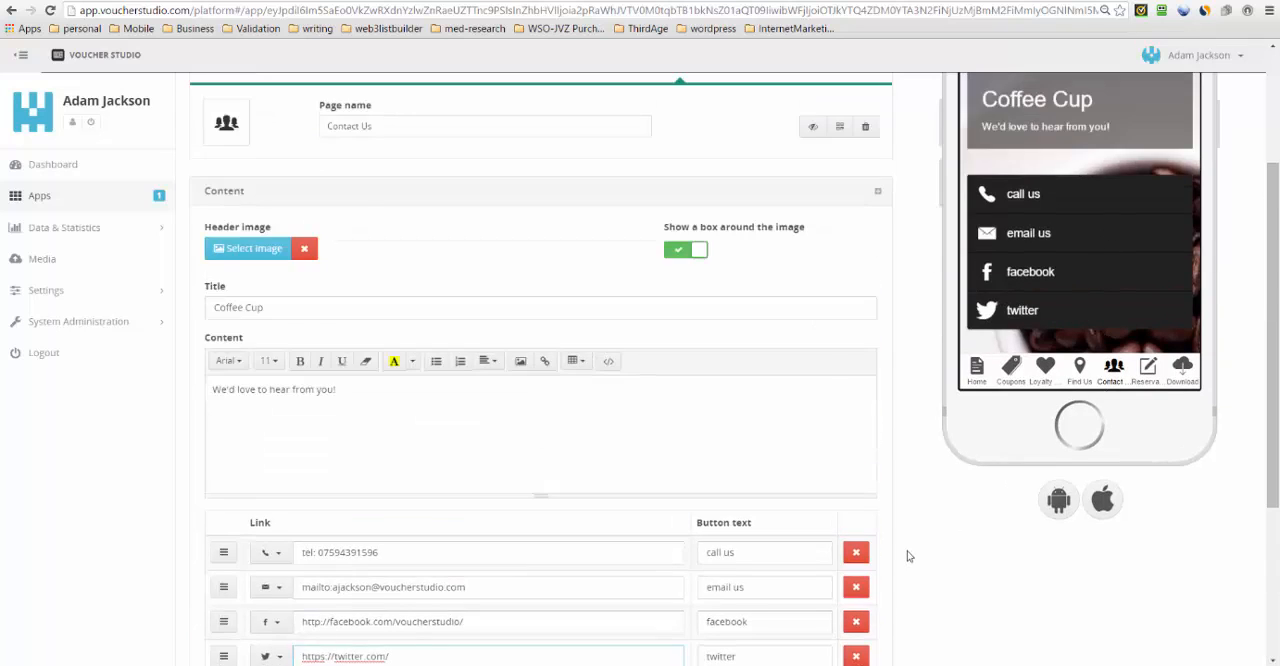
scroll(907, 551, down, 4)
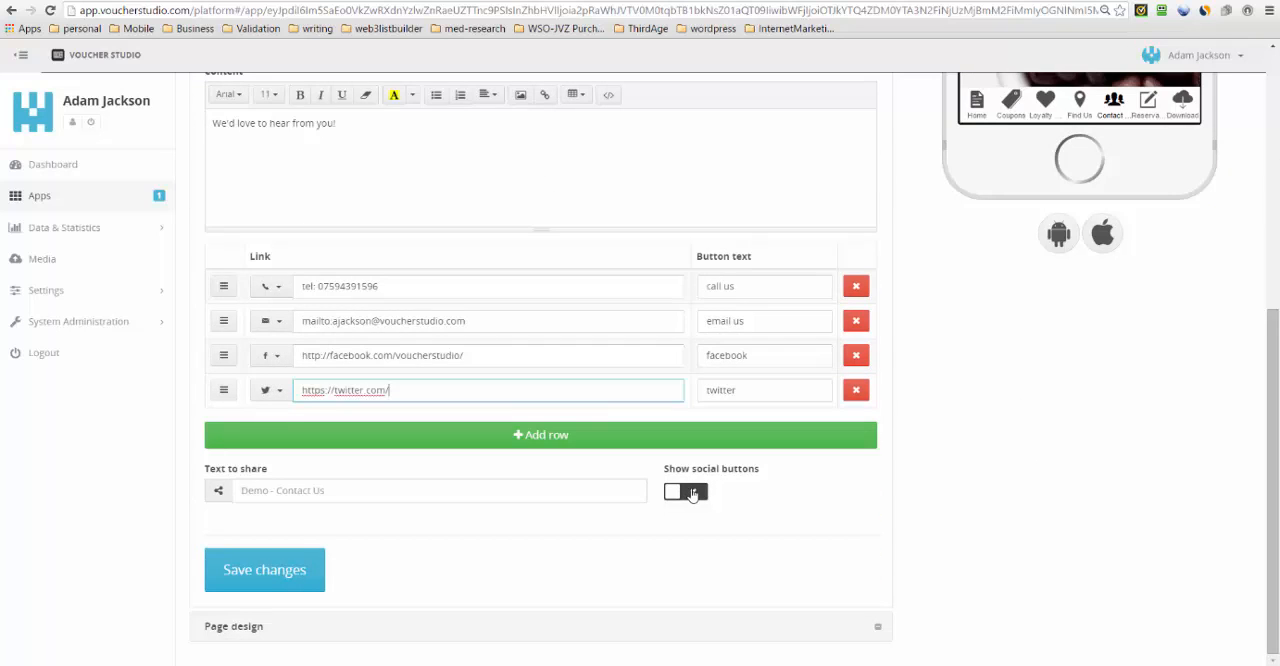
click(290, 578)
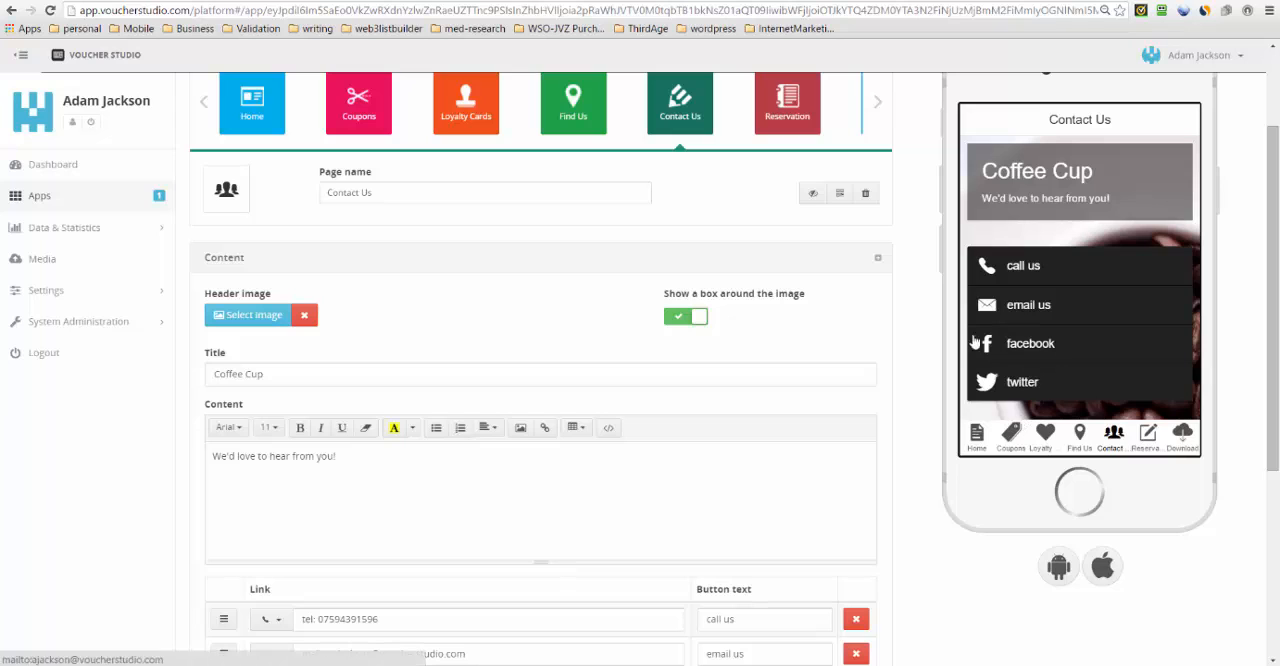
- Open the Reservation page and look over its form elements and phone preview
scroll(474, 497, up, 2)
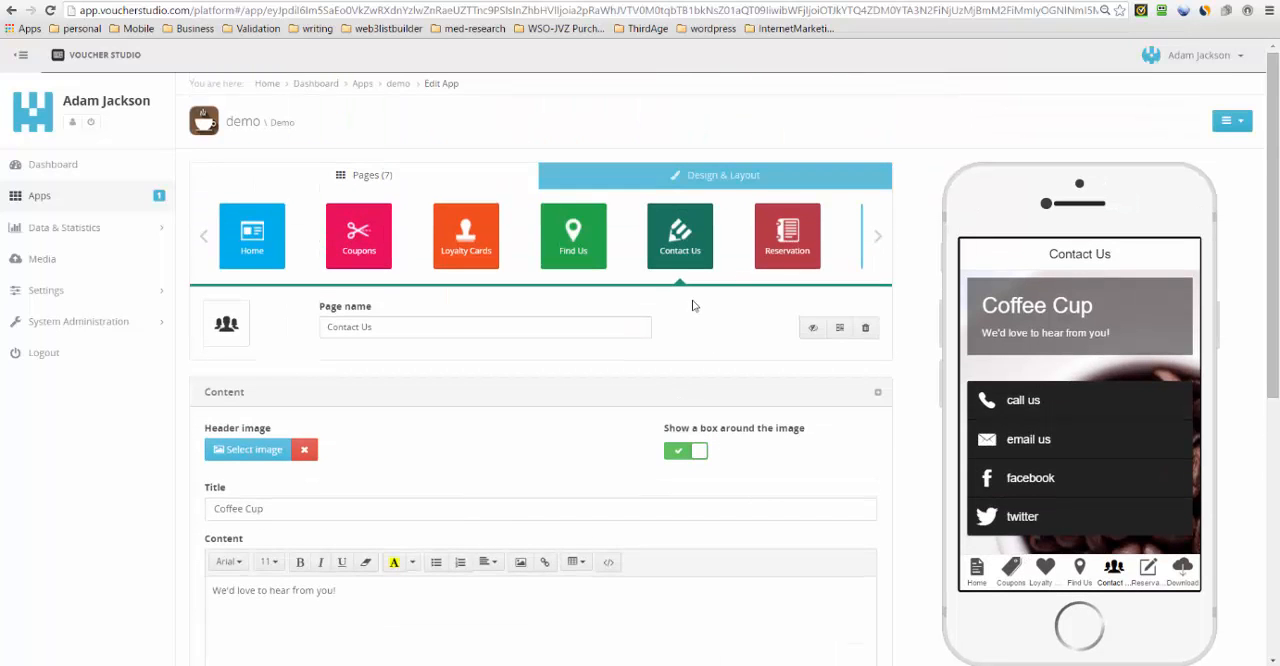
click(877, 240)
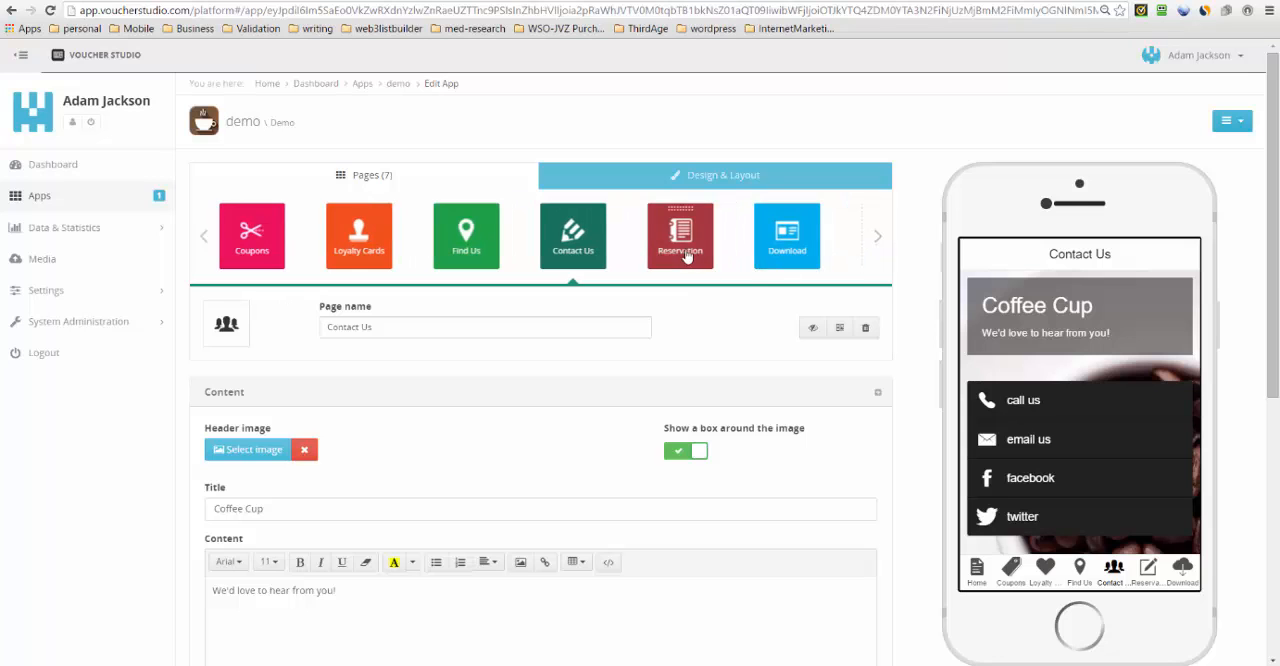
click(686, 258)
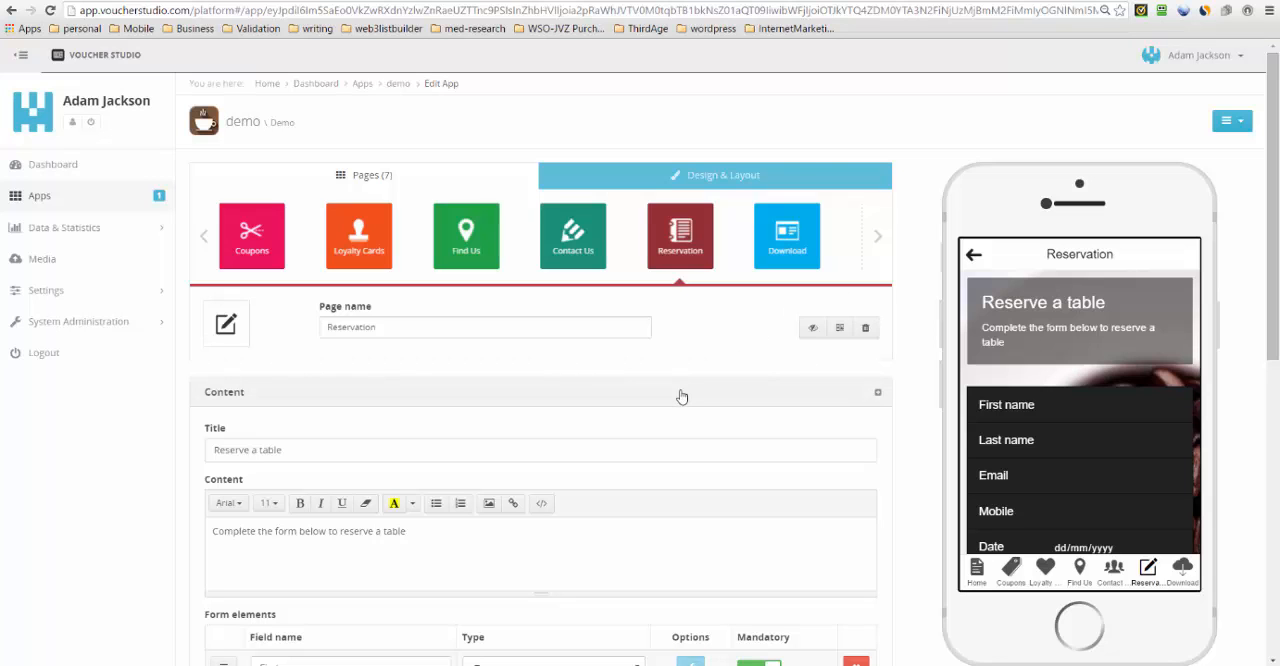
scroll(681, 397, down, 5)
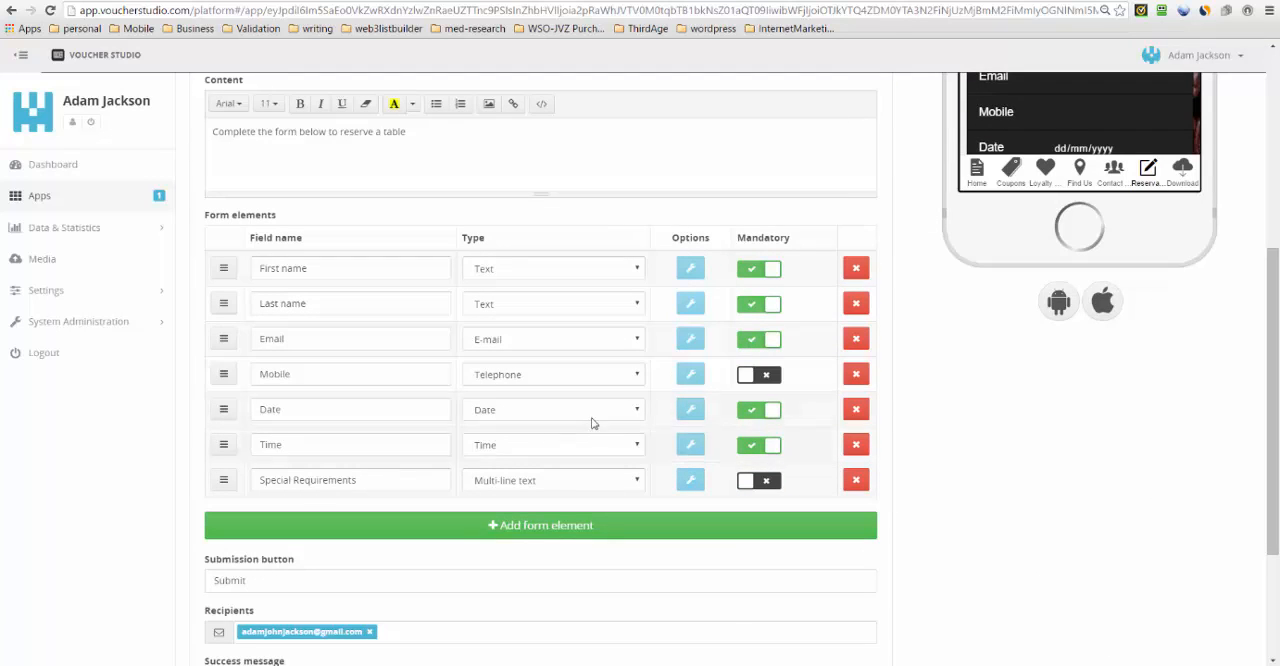
scroll(620, 340, up, 3)
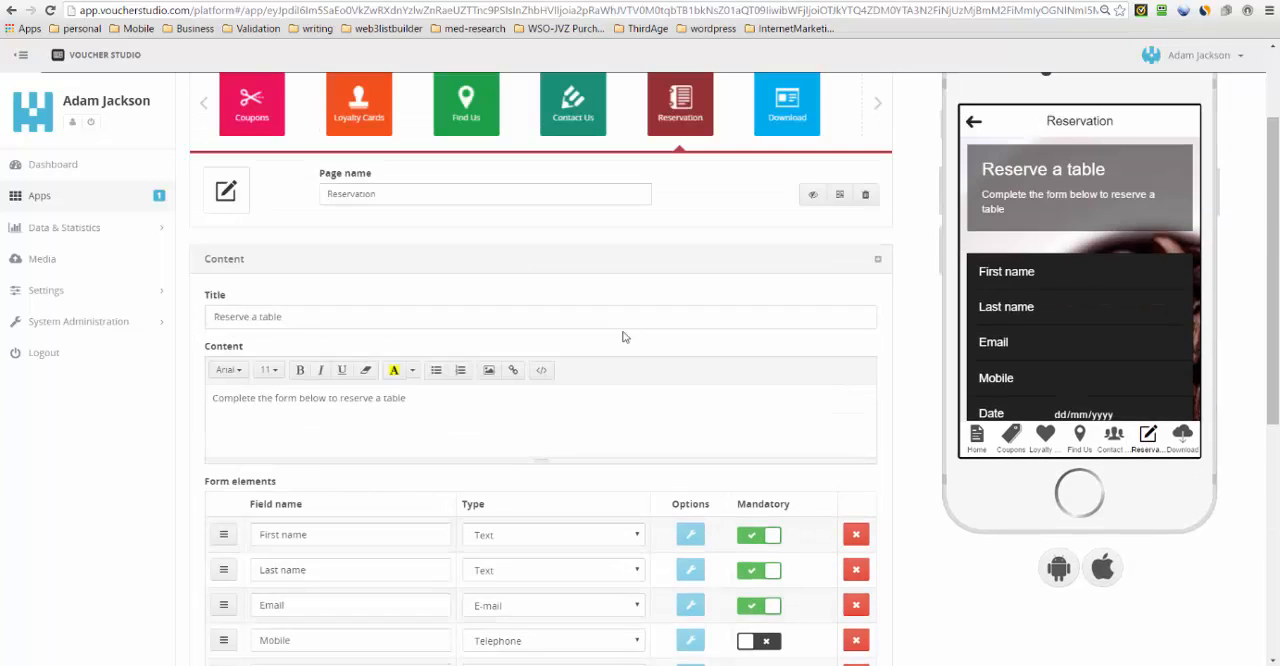
scroll(400, 215, up, 1)
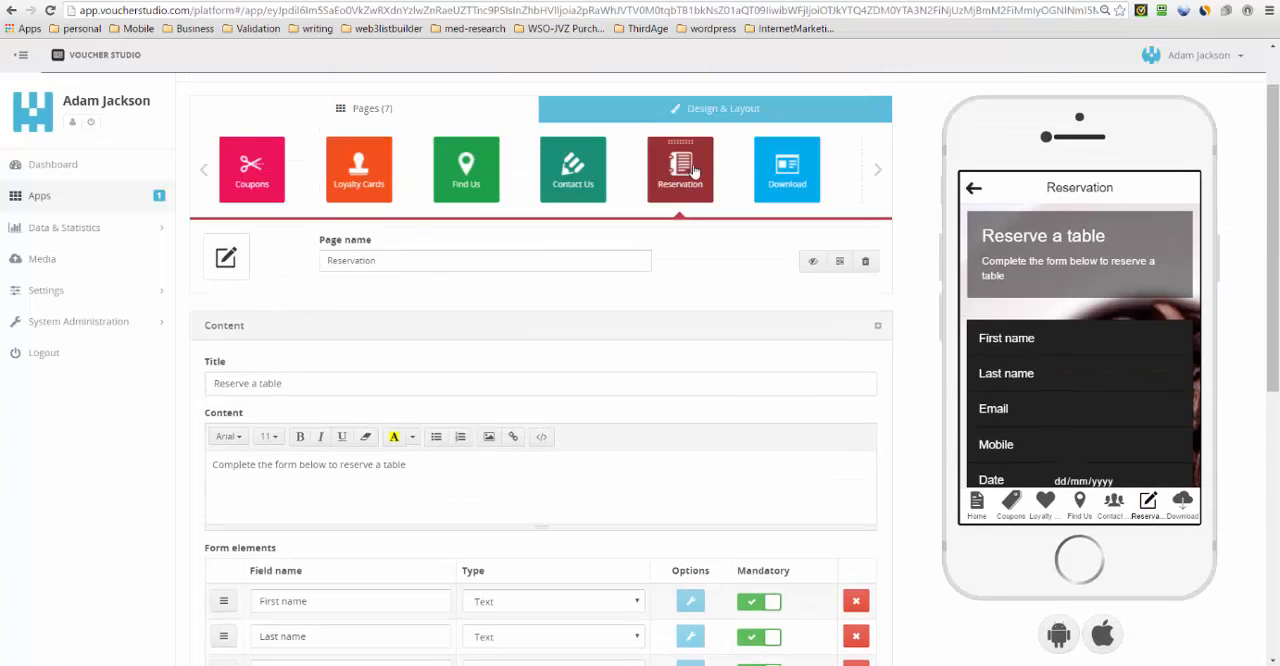
- Review the Reservation page's name, title and introductory content text
drag(371, 259, 314, 278)
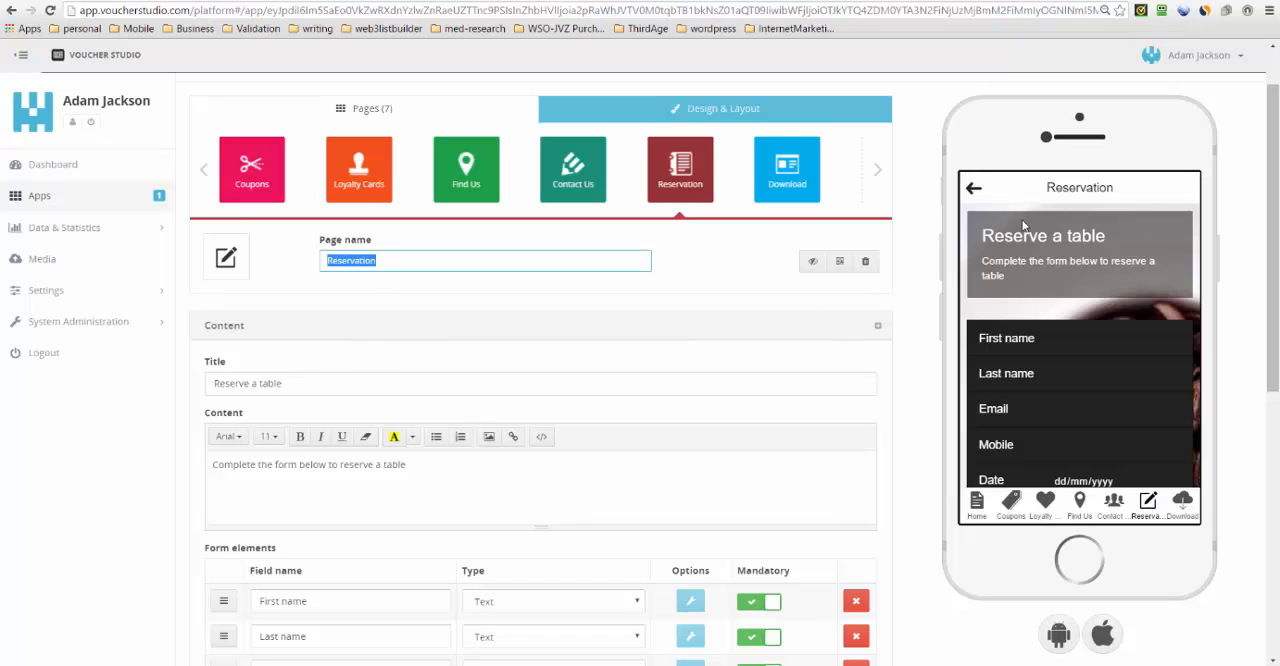
click(329, 383)
key(ctrl+a)
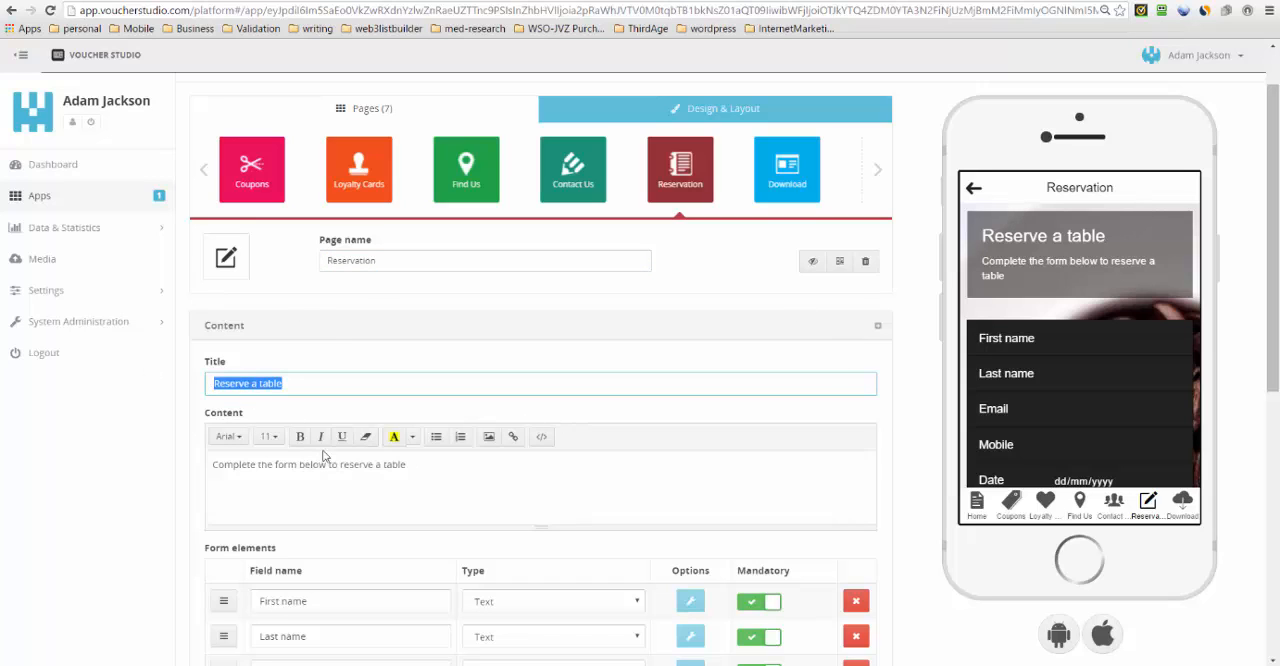
click(436, 471)
key(ctrl+a)
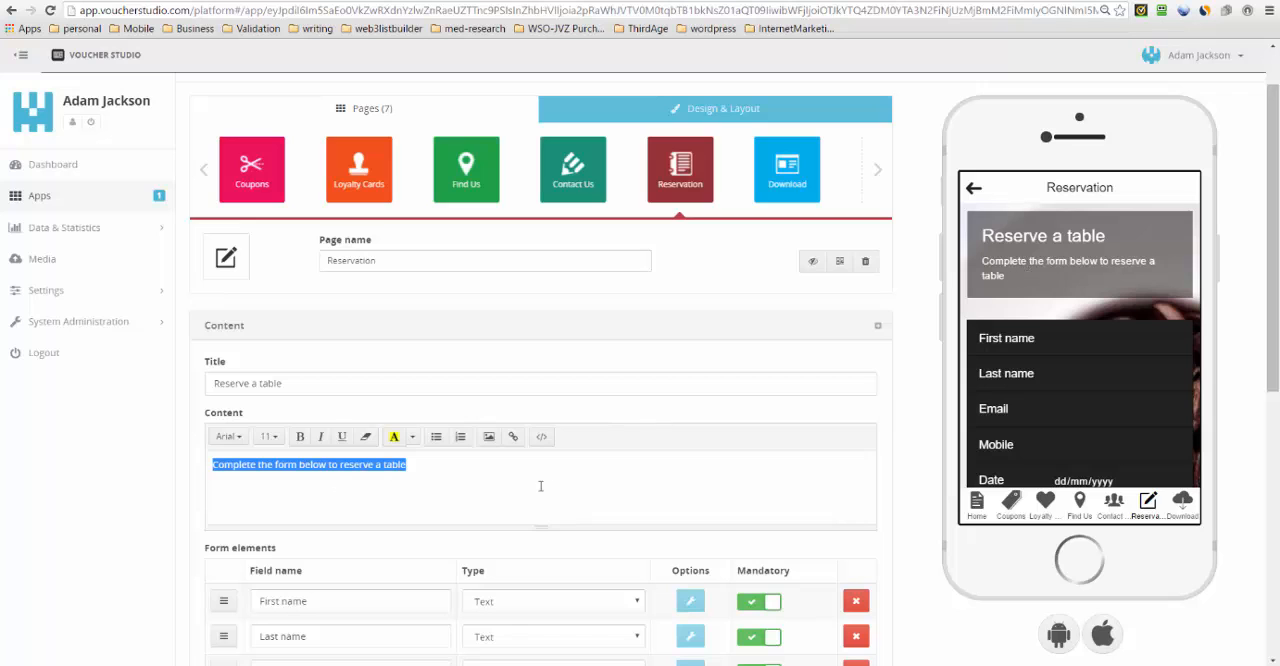
- Inspect the type options of the First name and Email form elements, keeping Text and E-mail
scroll(565, 474, down, 2)
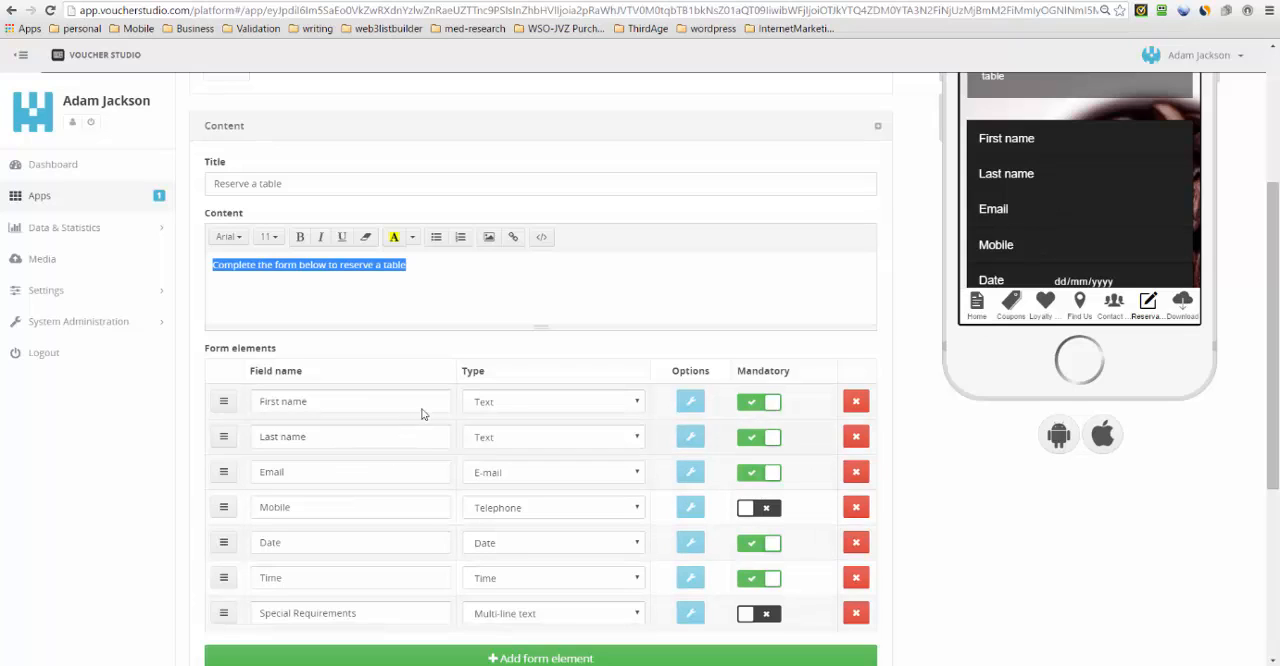
click(344, 408)
click(634, 405)
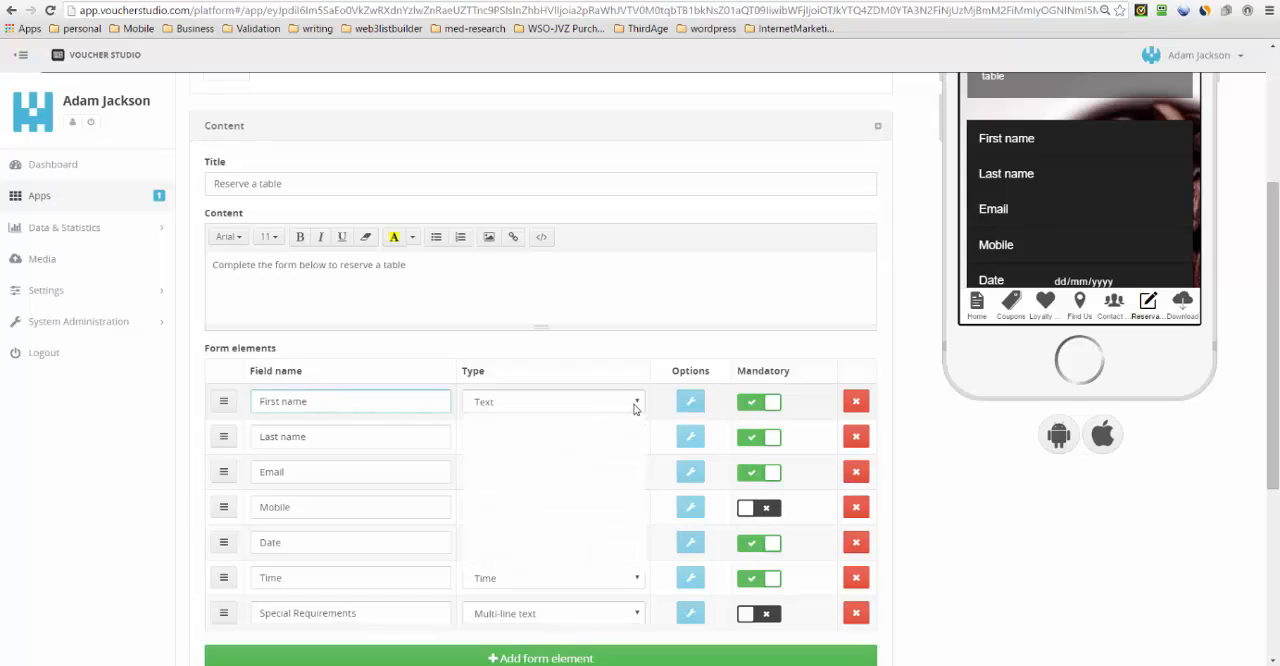
click(535, 426)
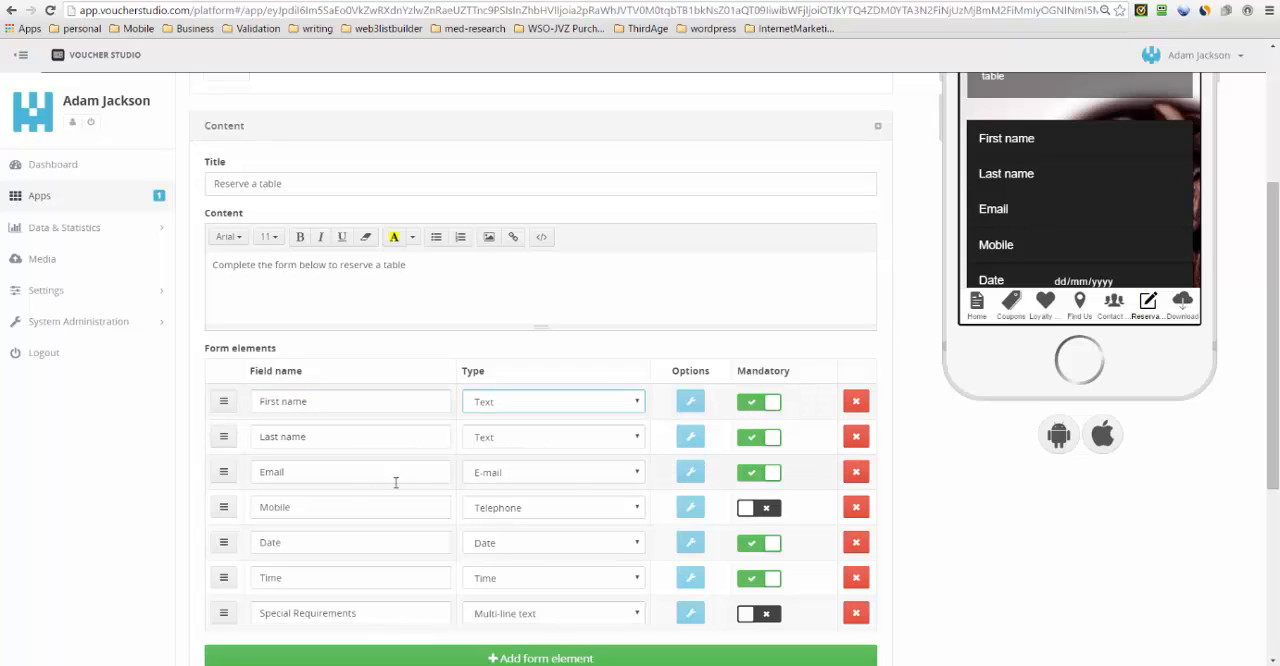
click(346, 474)
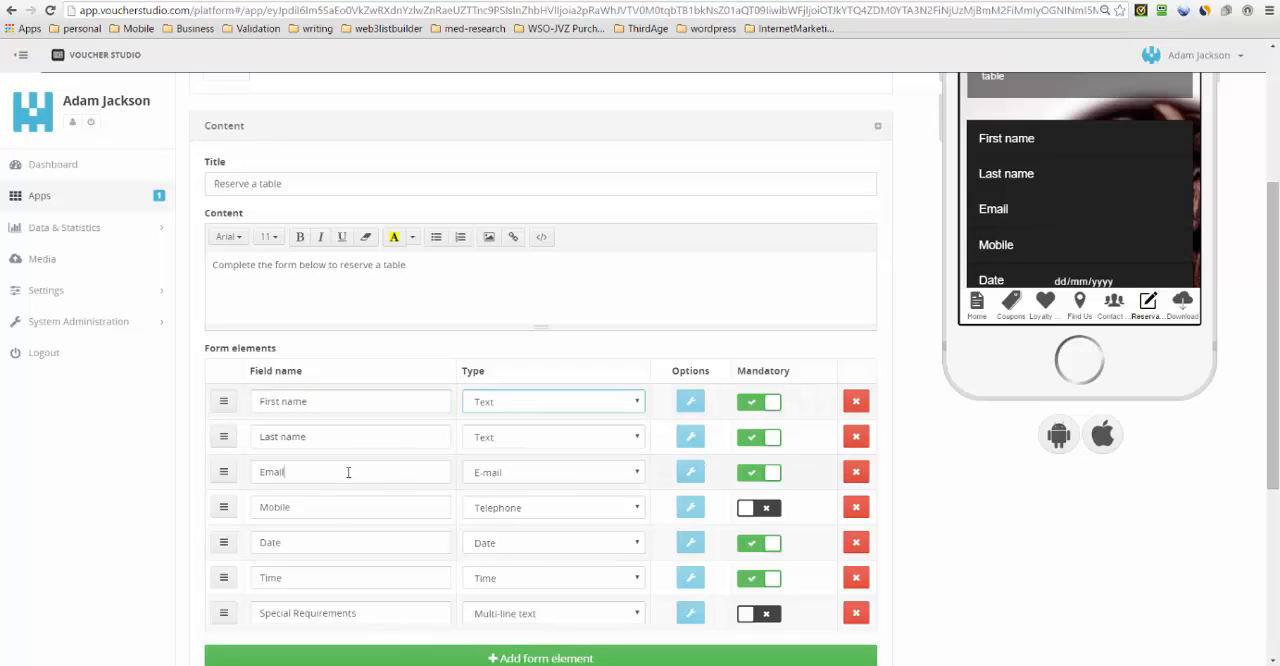
click(616, 474)
click(572, 518)
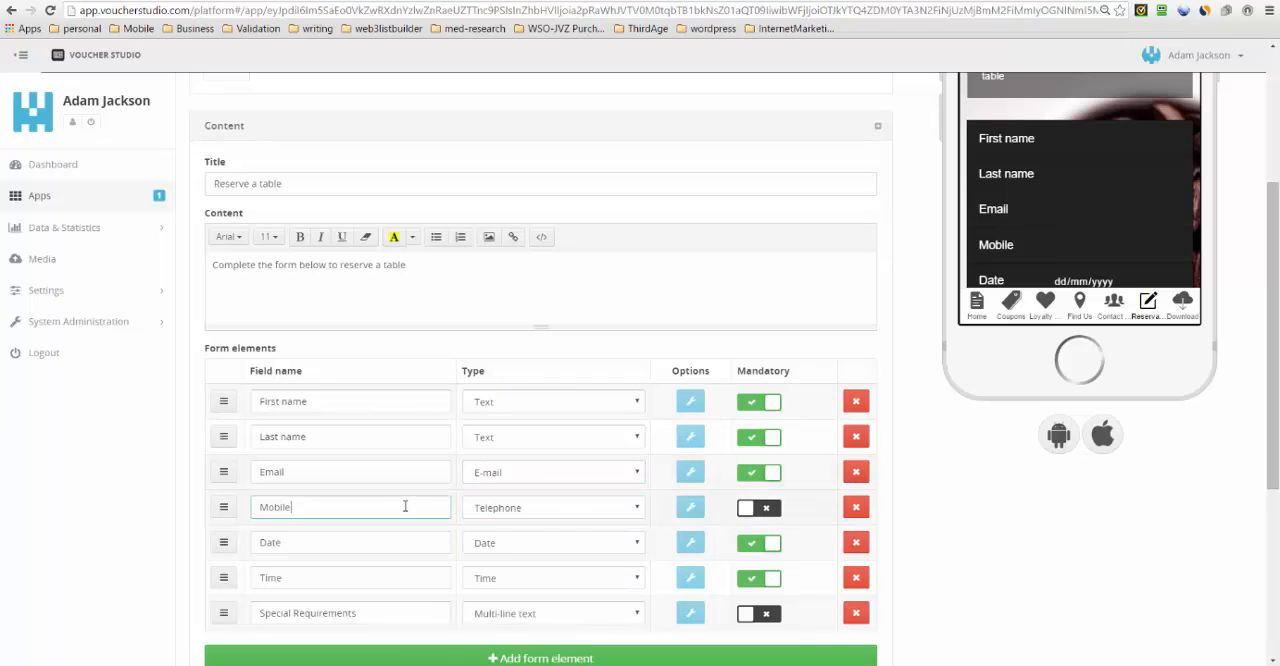
- Keep Telephone as the Mobile form element's type and make the field mandatory
click(586, 519)
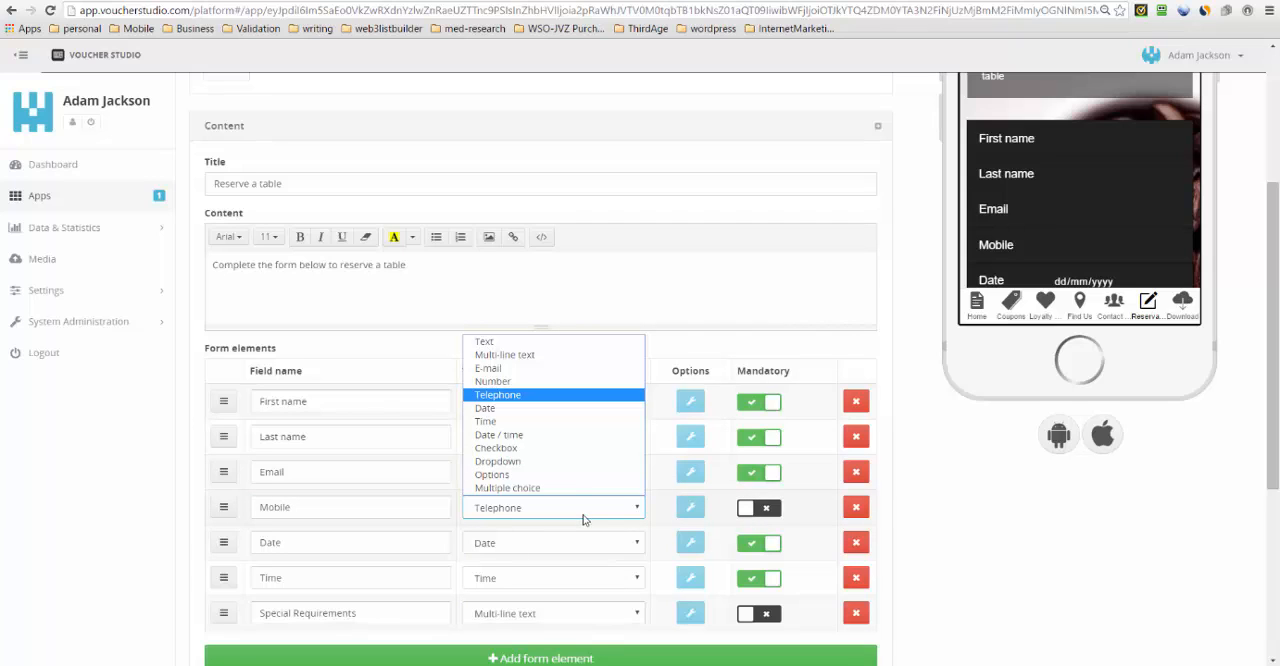
click(543, 398)
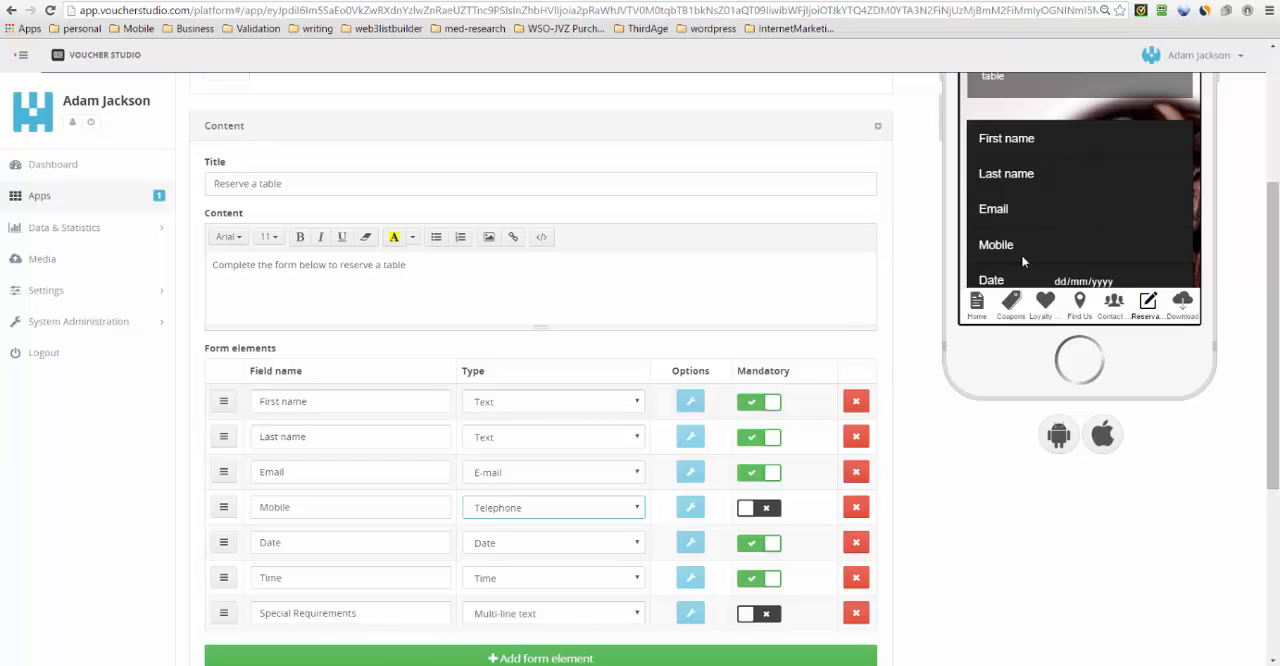
click(768, 508)
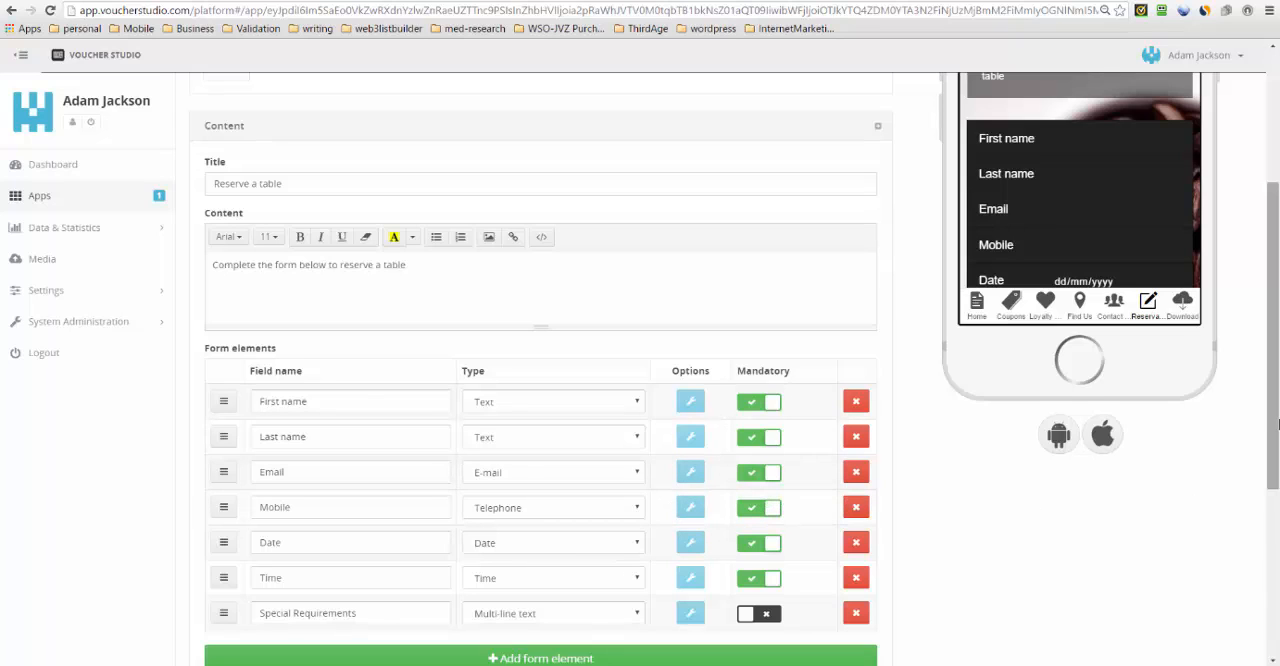
- Inspect the type options of the Date and Time form elements, keeping Date and Time as their types
drag(1275, 432, 1275, 432)
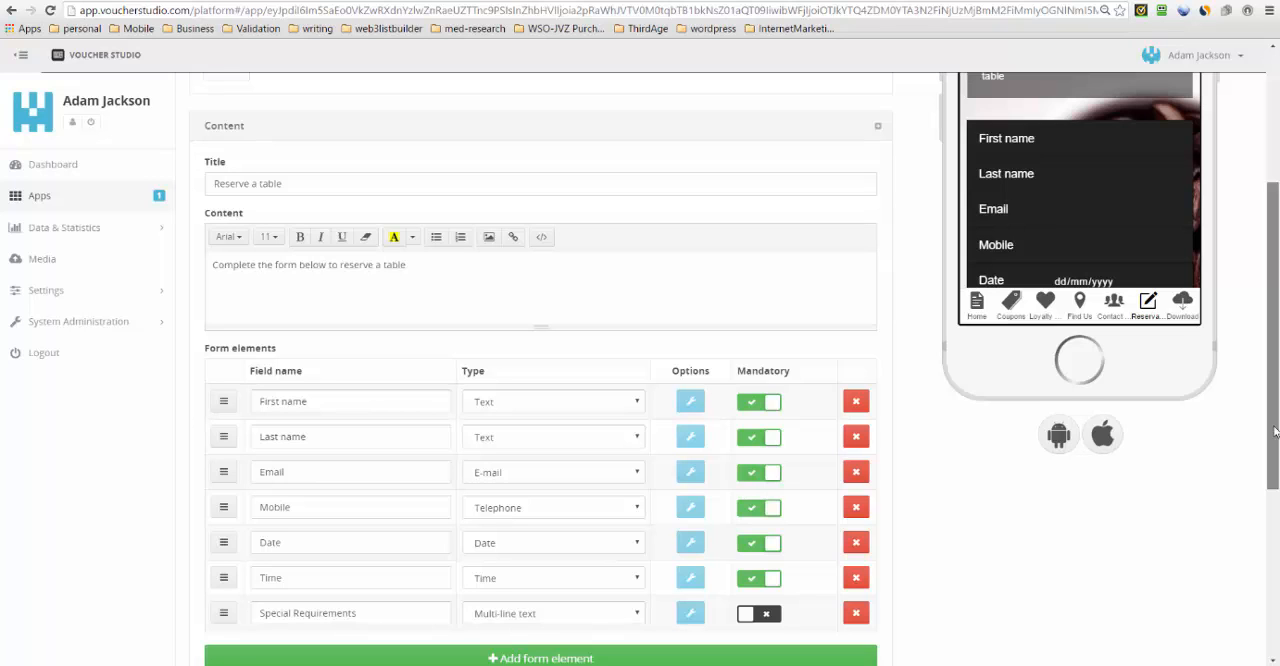
drag(1275, 432, 1275, 487)
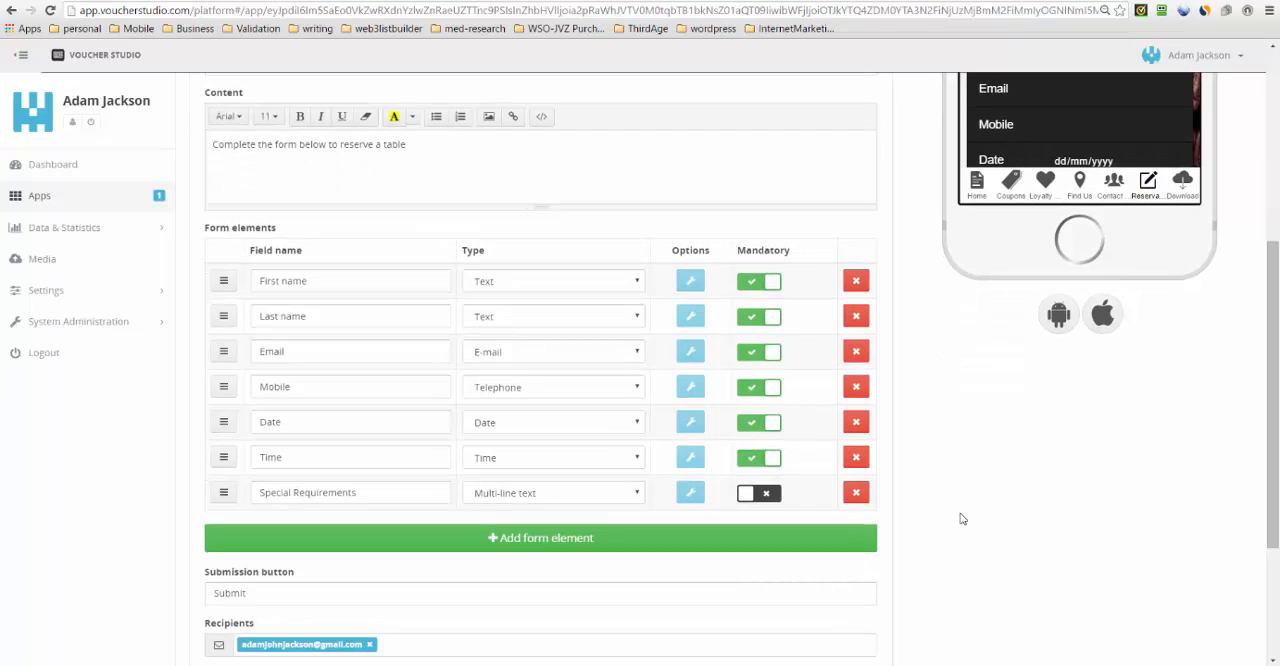
click(404, 426)
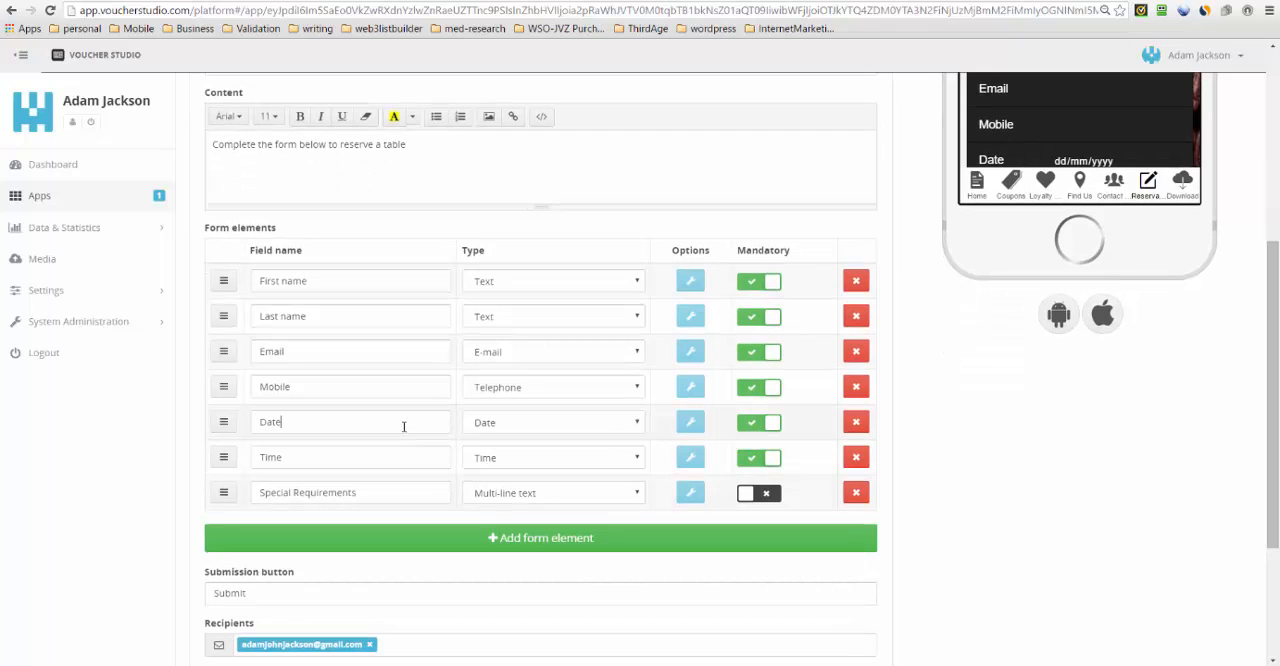
click(567, 420)
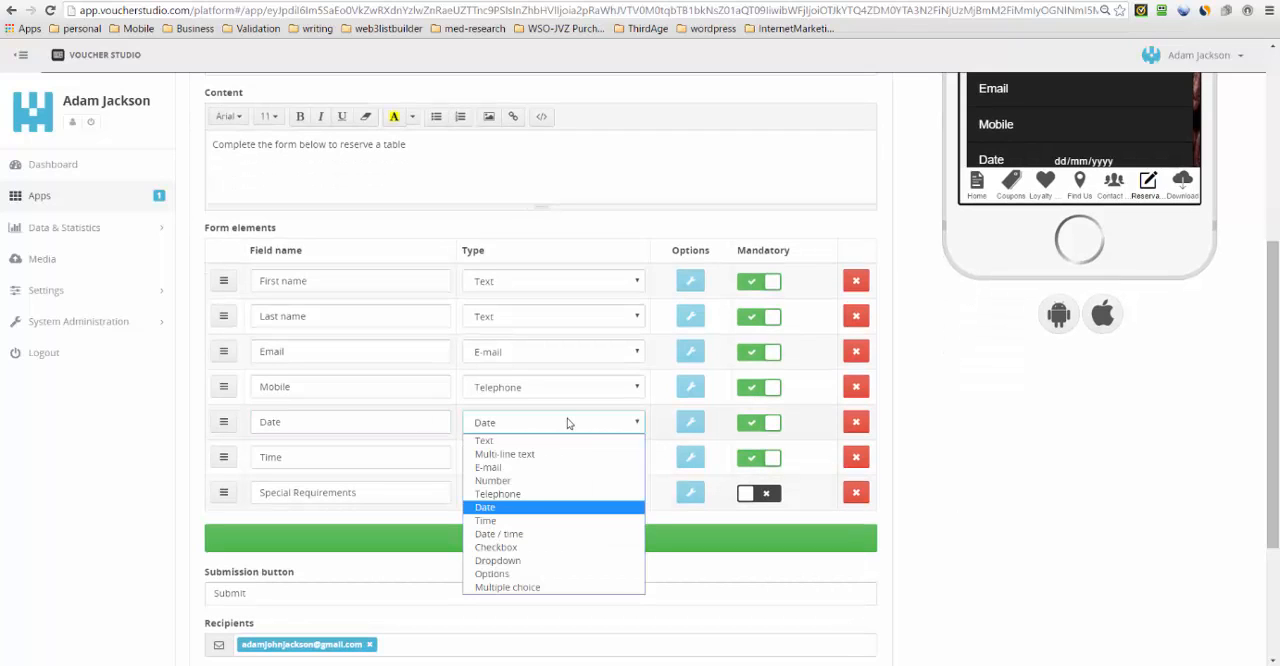
click(536, 511)
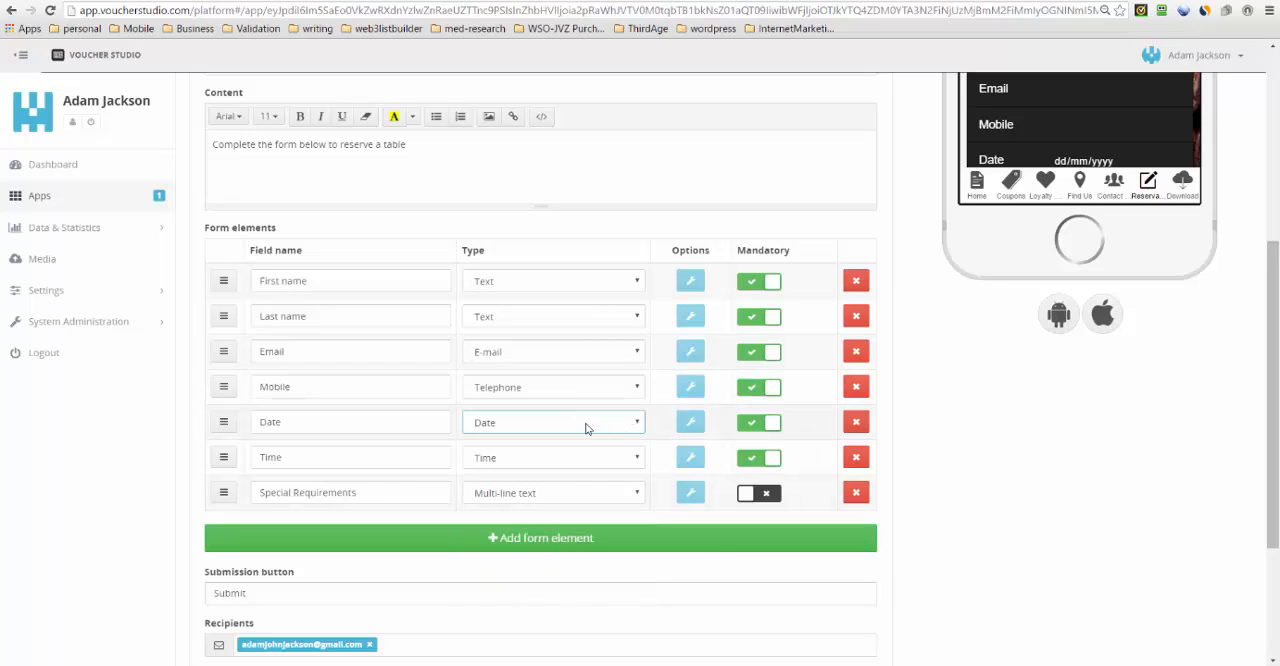
click(362, 456)
click(549, 460)
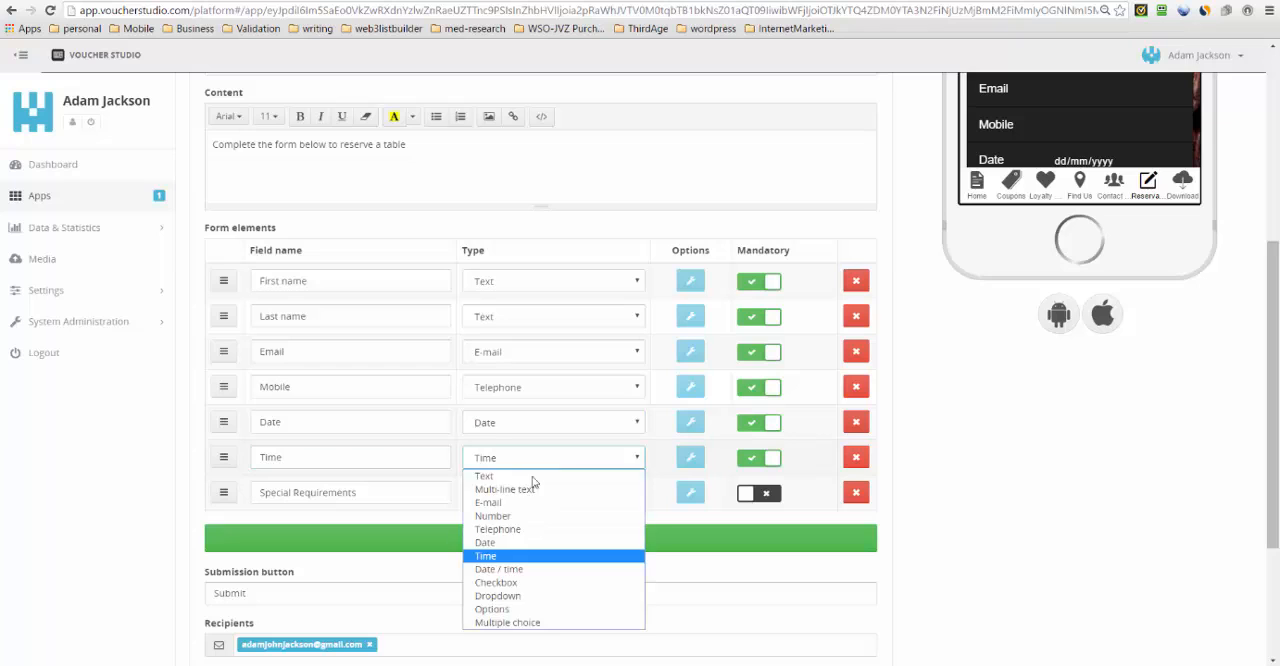
click(528, 557)
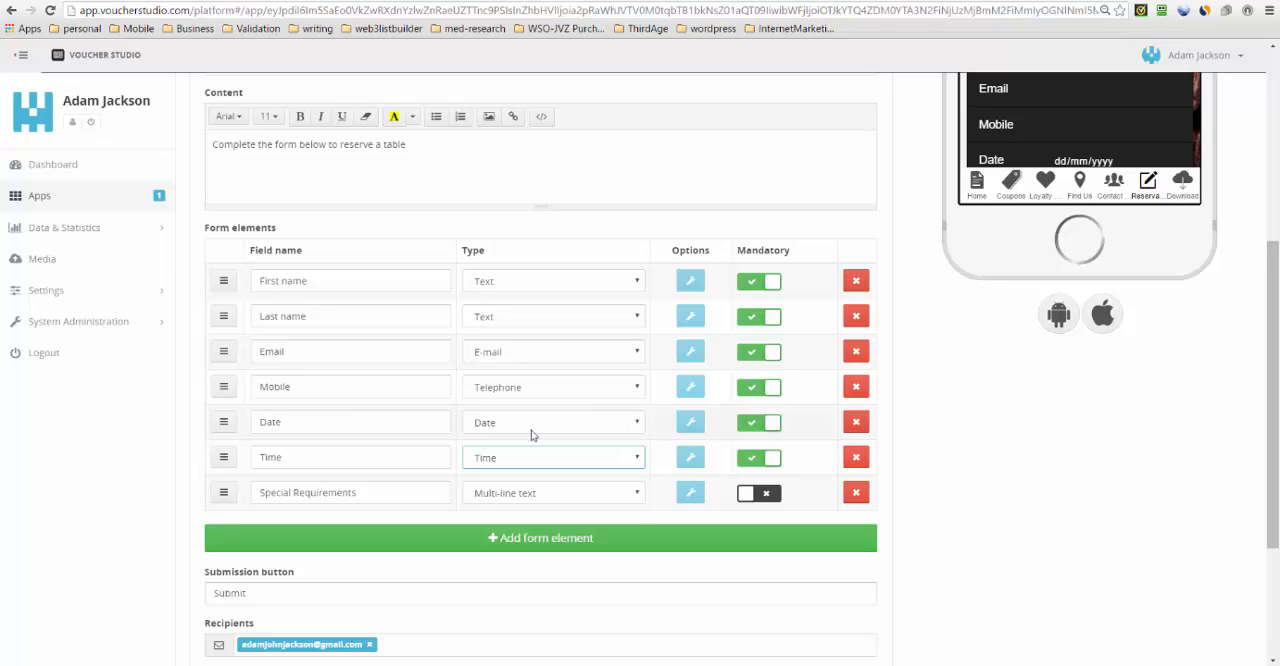
click(608, 423)
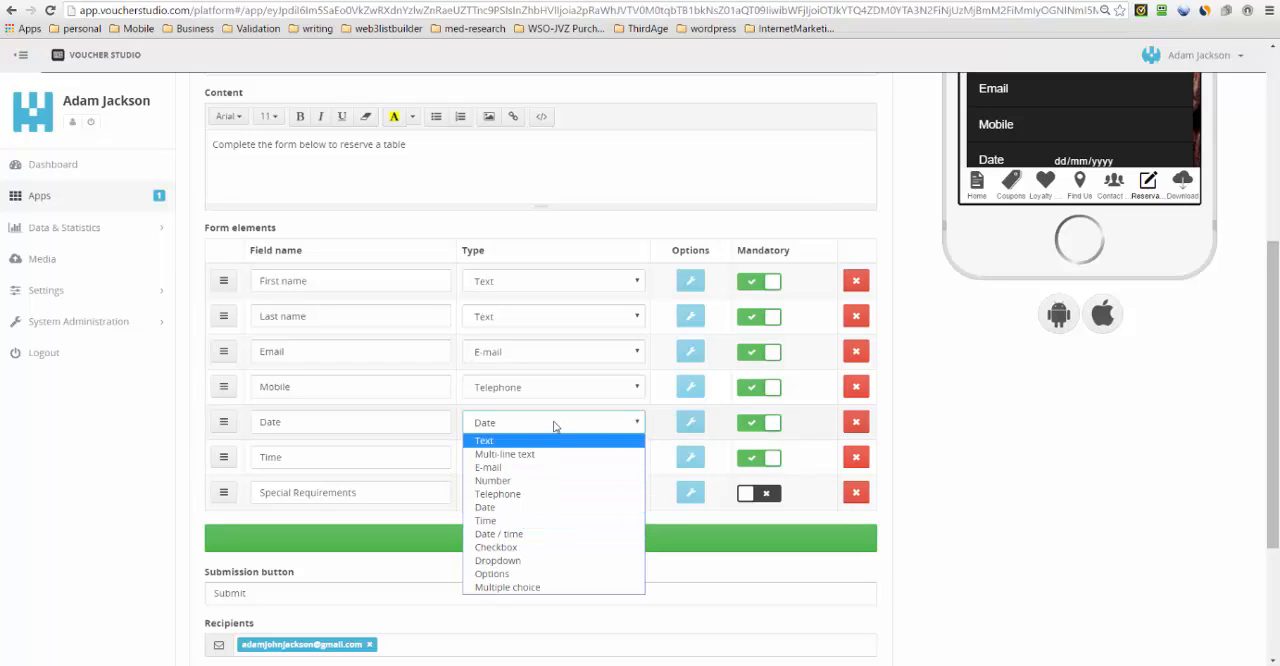
click(510, 511)
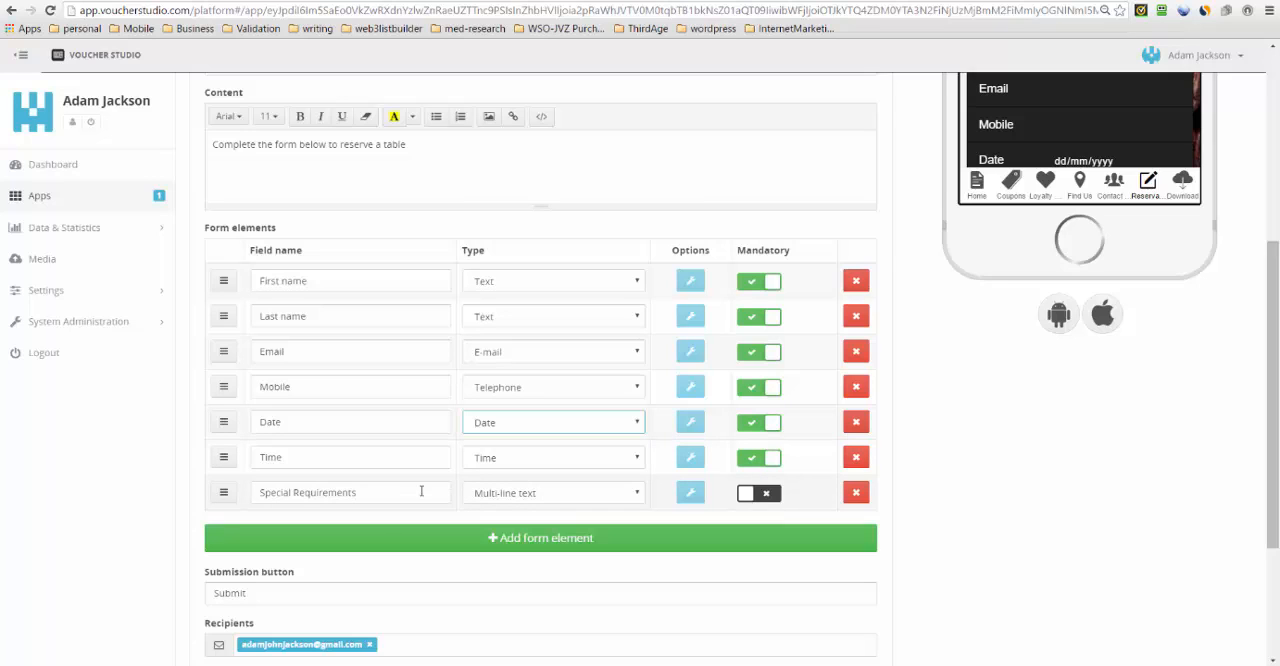
- Inspect the type options of the Special Requirements form element, keeping Multi-line text
drag(388, 493, 223, 482)
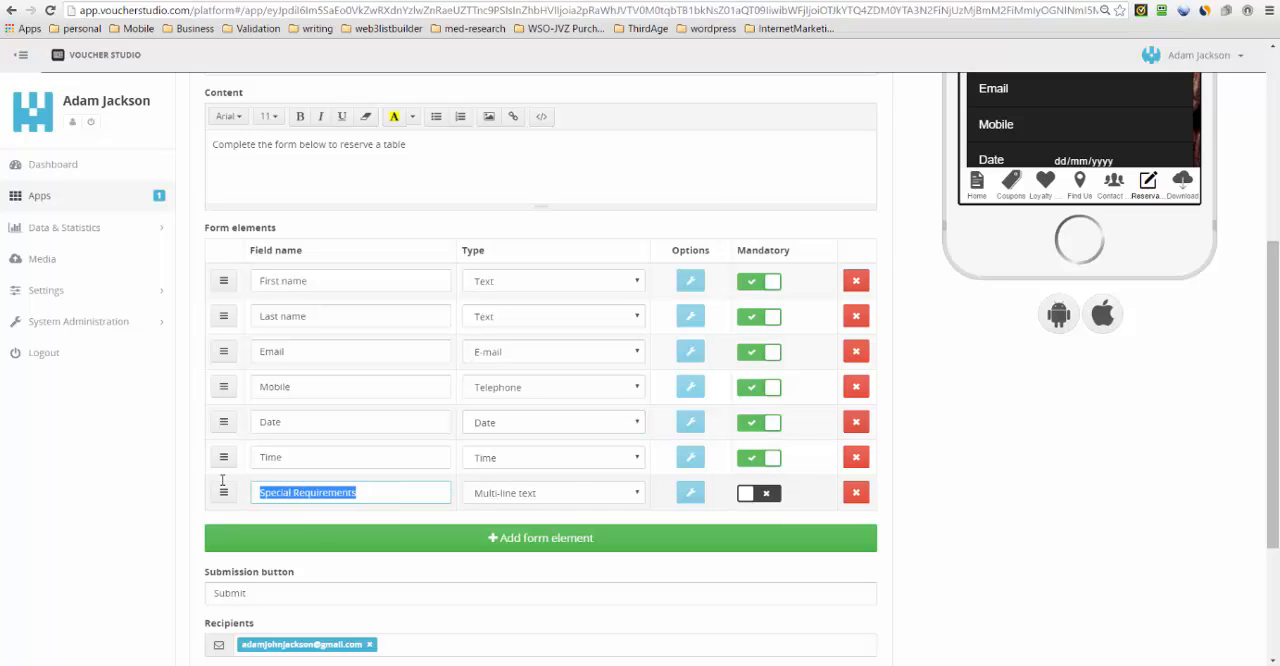
click(636, 499)
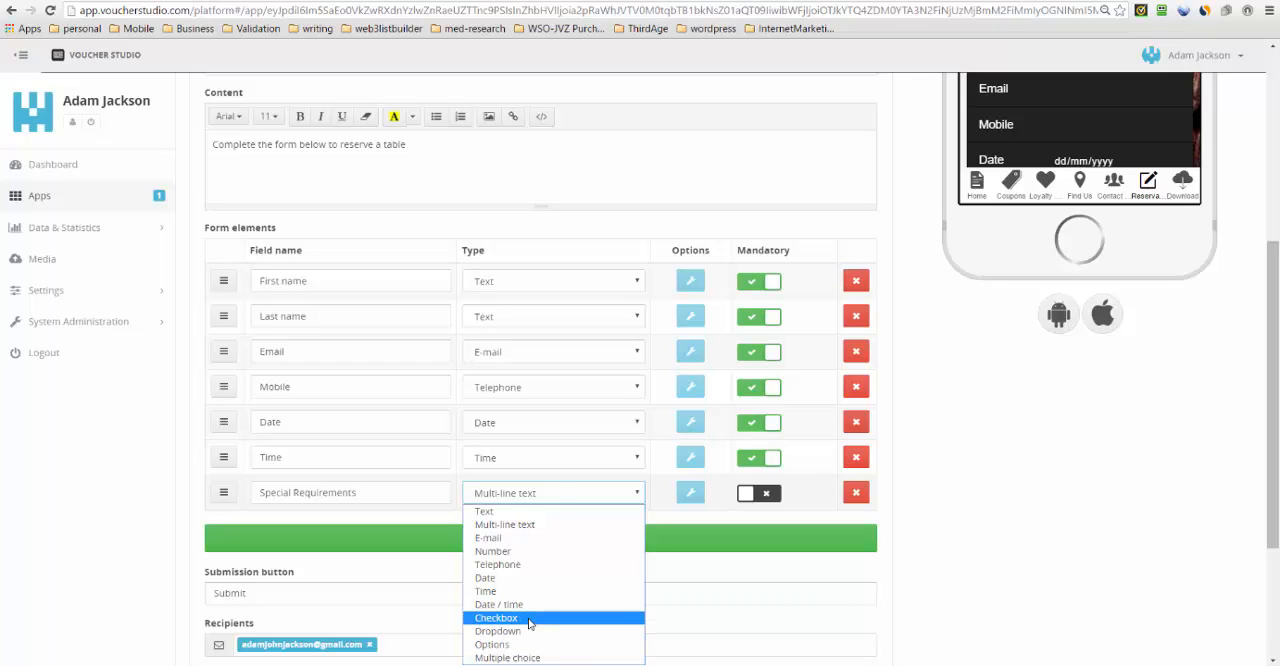
click(608, 491)
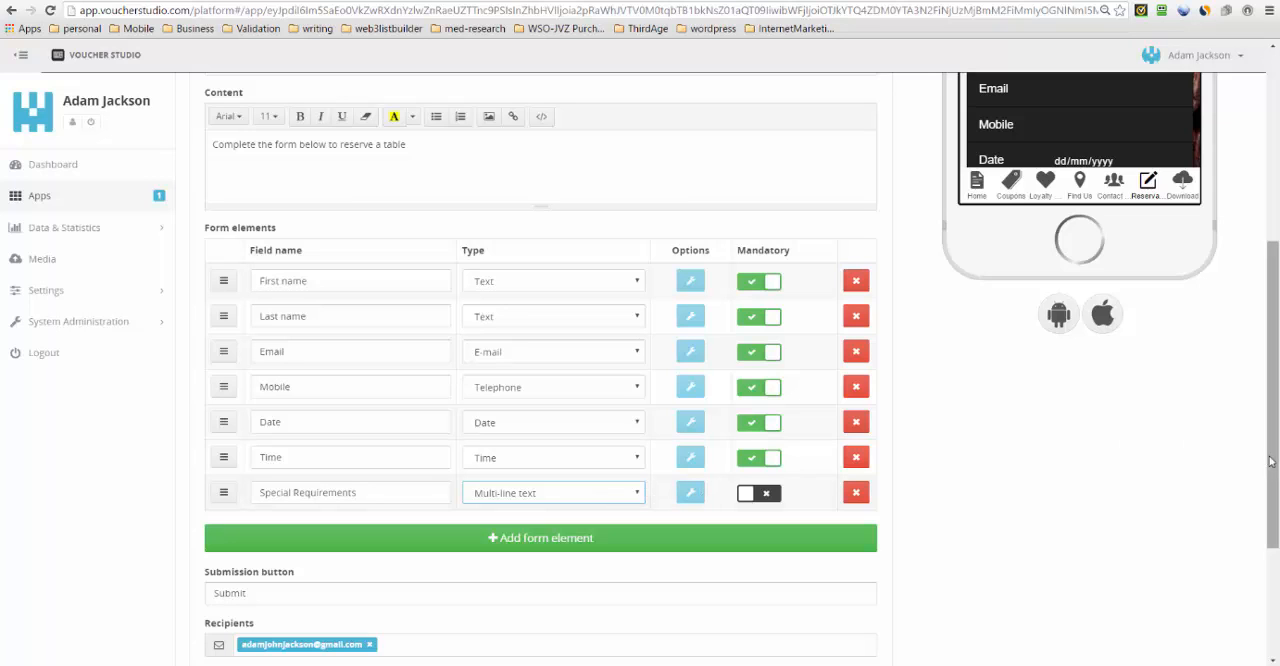
- Review the Reservation form's submission button text, recipients and success message settings below the form elements
scroll(1273, 461, down, 3)
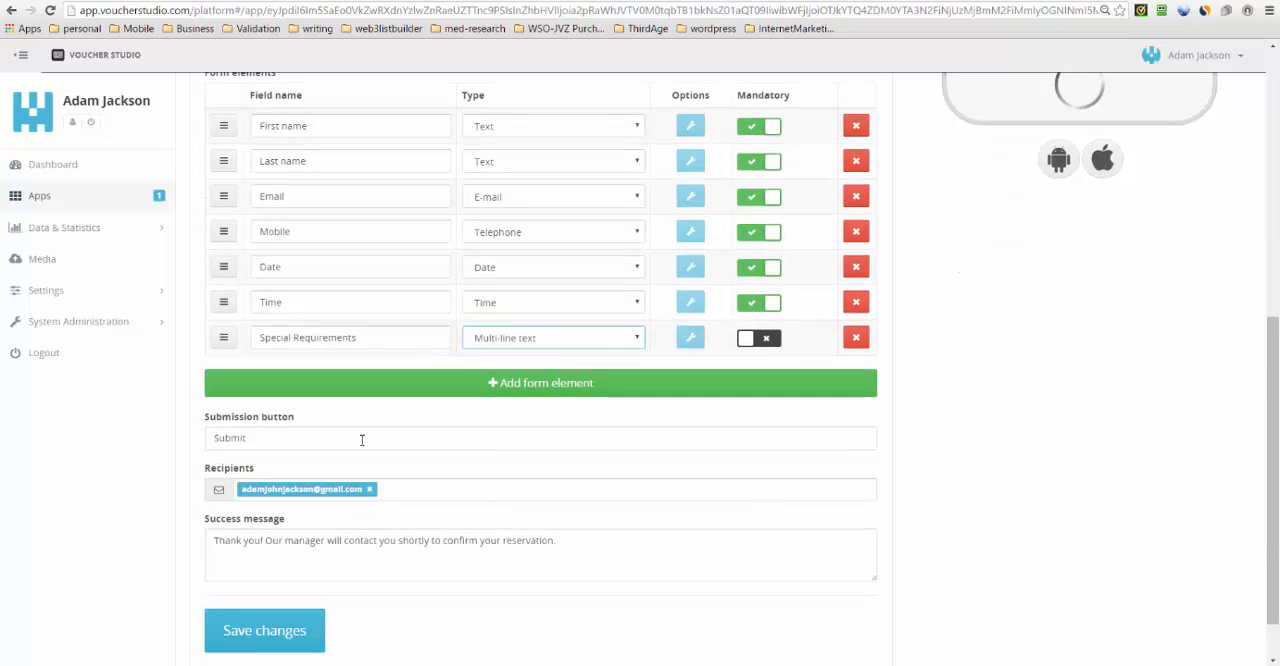
click(226, 437)
double_click(226, 437)
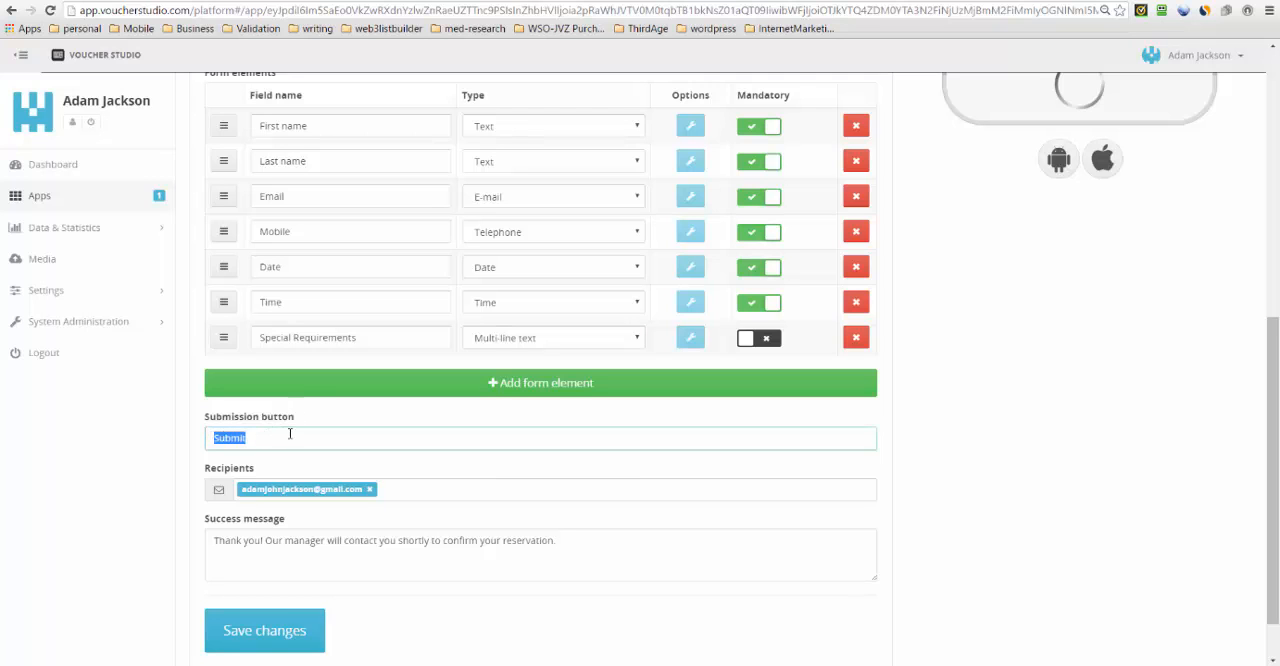
scroll(1275, 545, up, 3)
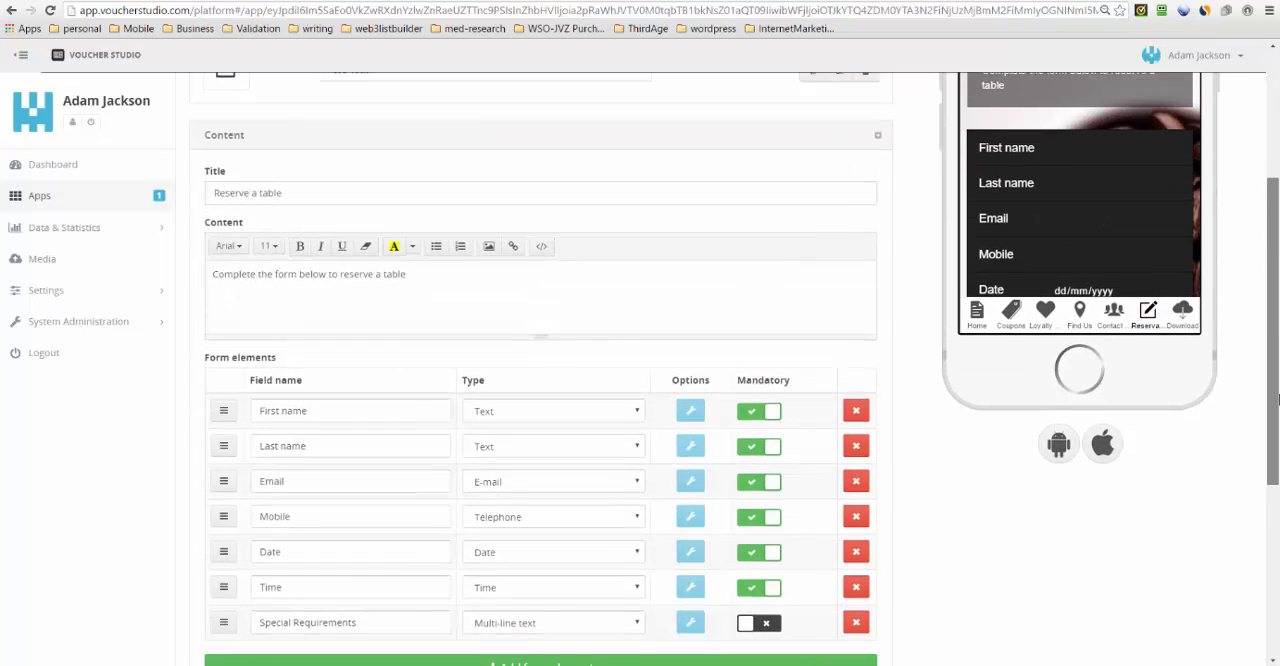
scroll(1091, 229, down, 2)
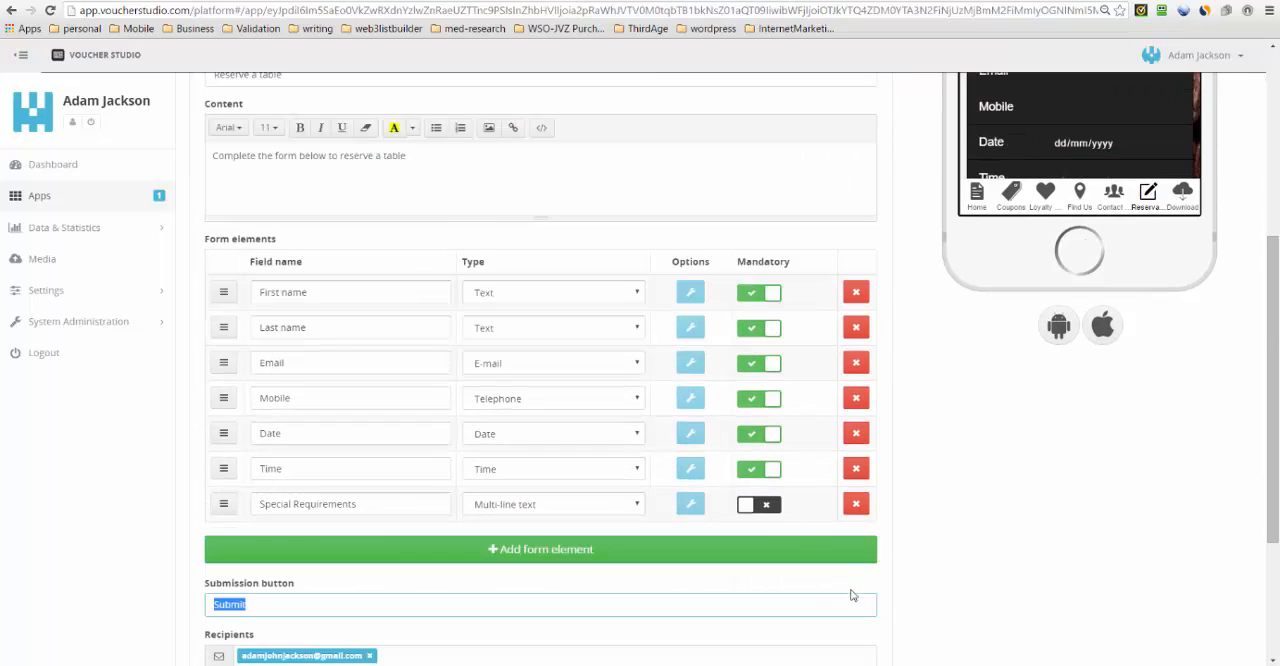
scroll(287, 522, down, 2)
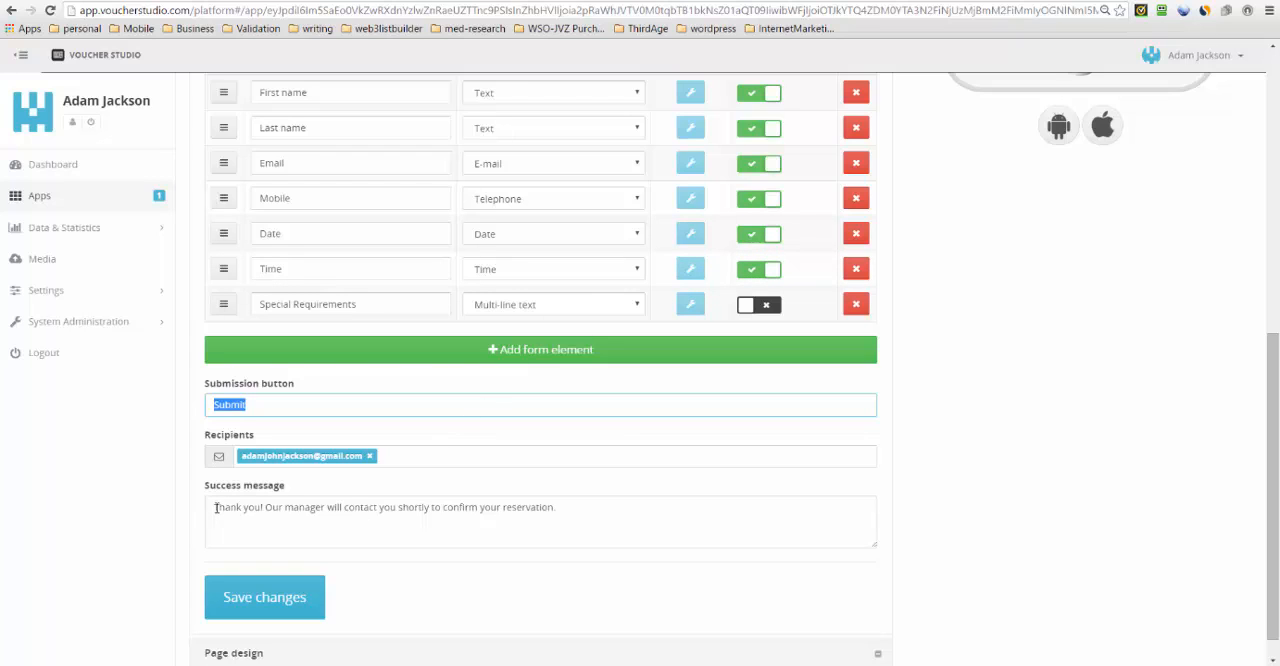
- Check the reservation form's success message text and save the Reservation page
drag(215, 508, 555, 524)
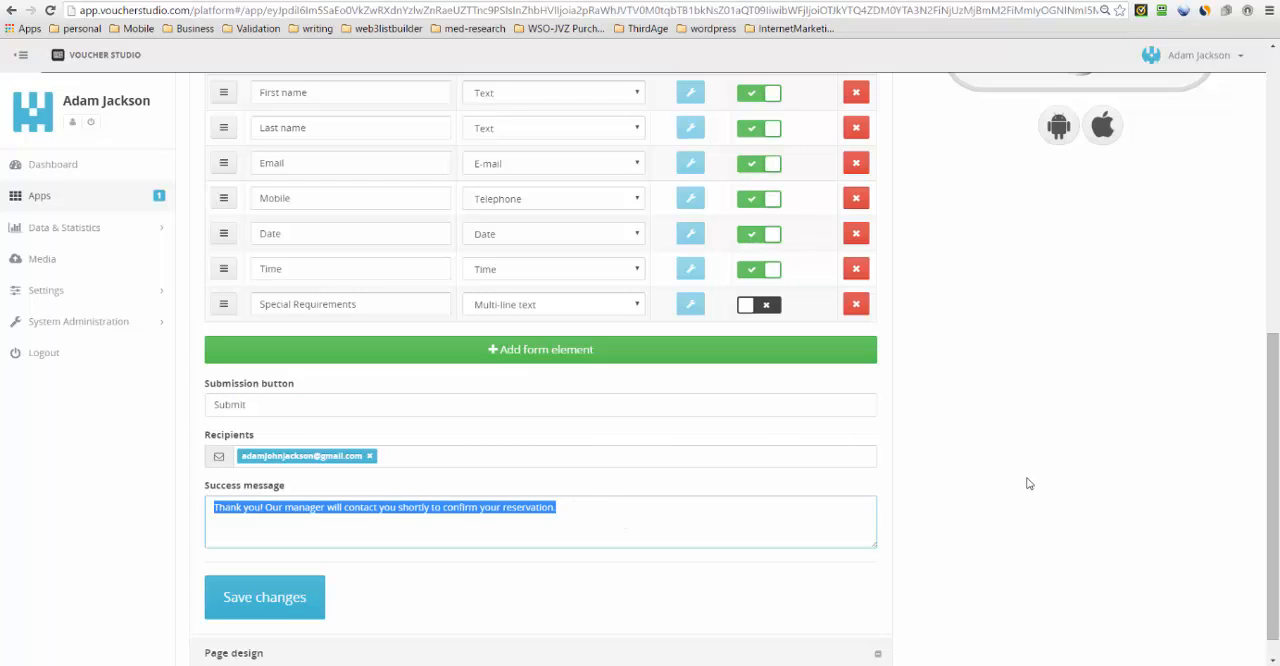
scroll(1029, 484, down, 1)
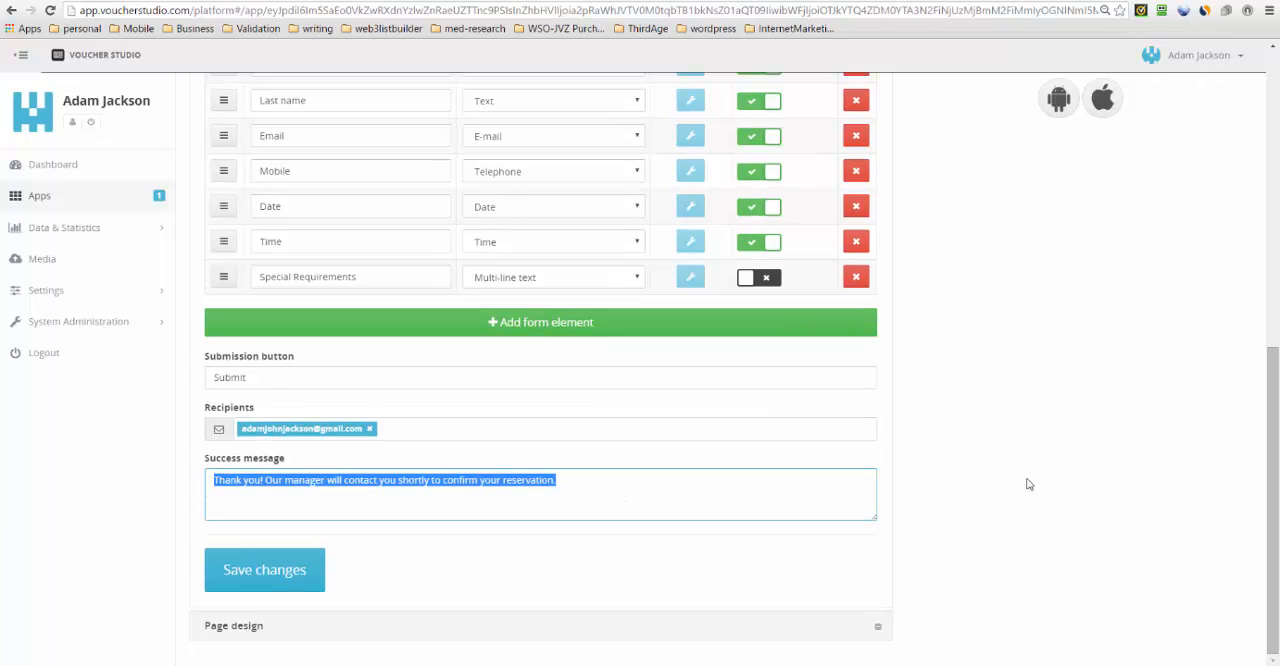
click(276, 570)
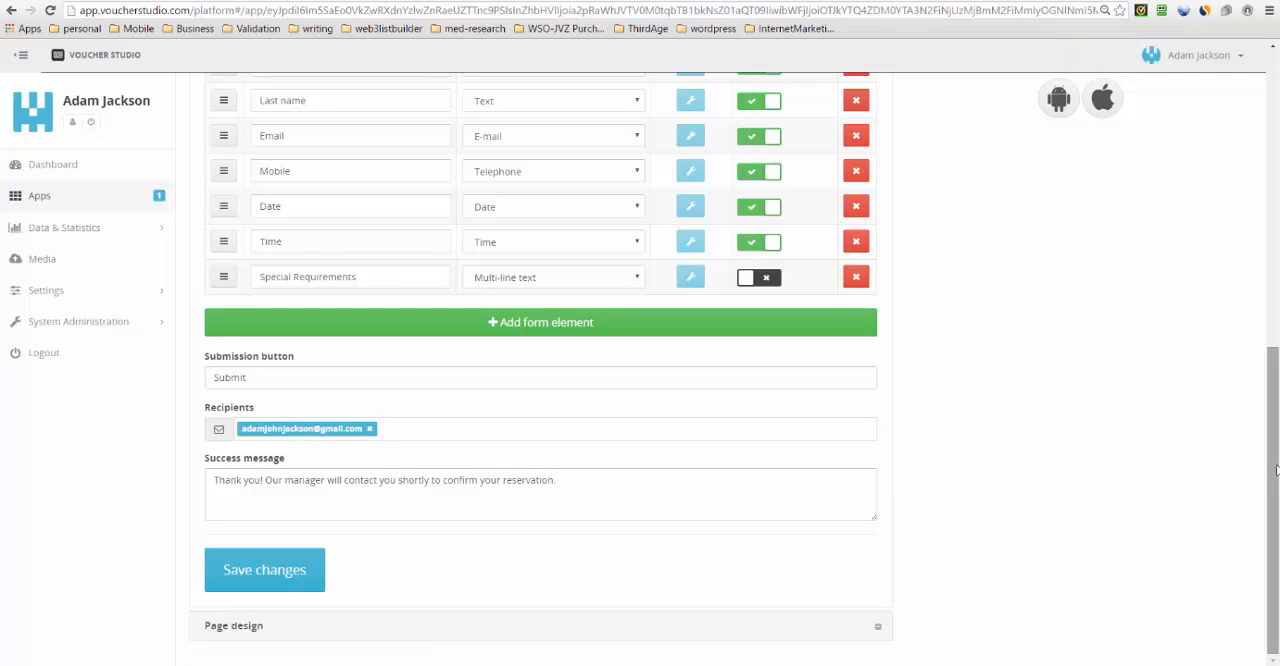
- Open the Download page and look over its Apple and Android download instructions in the content editor
drag(1274, 475, 1274, 188)
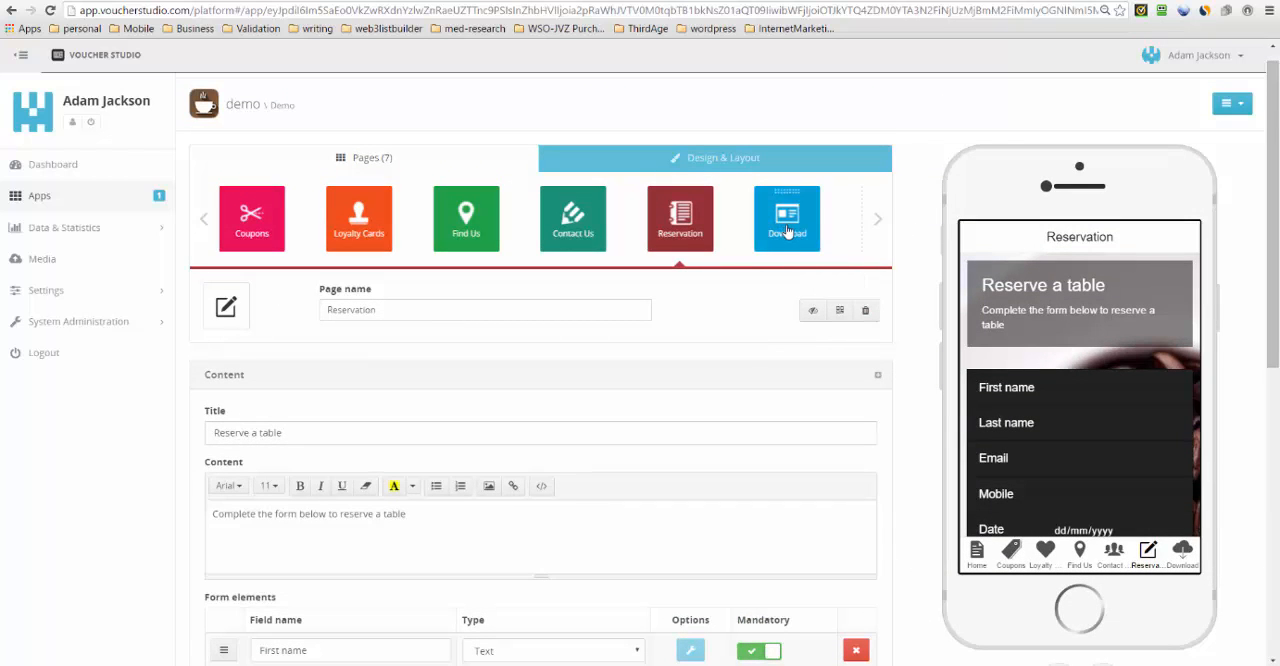
click(788, 232)
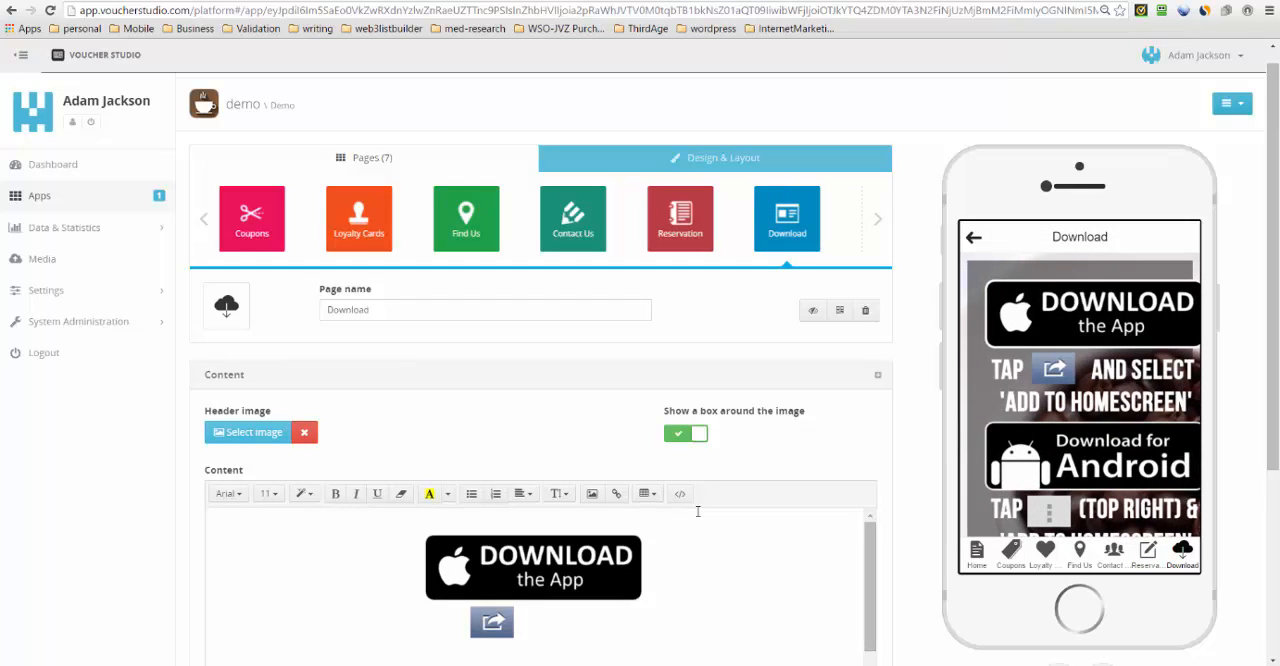
scroll(711, 486, down, 1)
scroll(711, 486, down, 2)
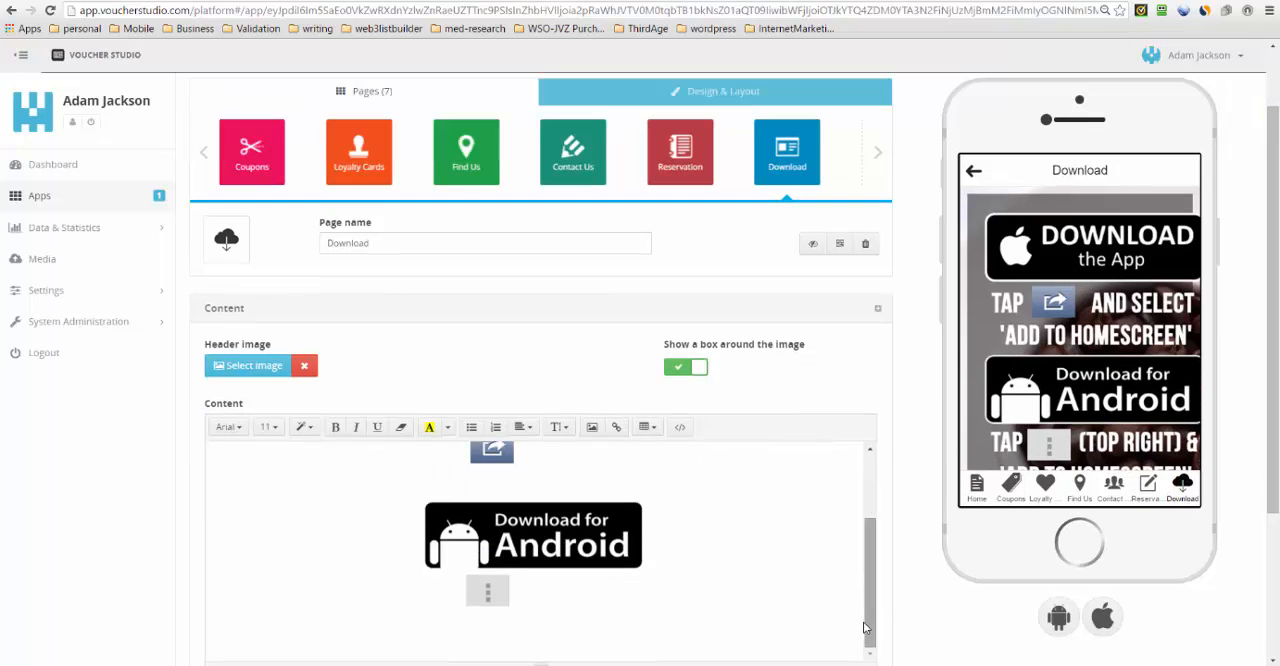
drag(871, 628, 891, 523)
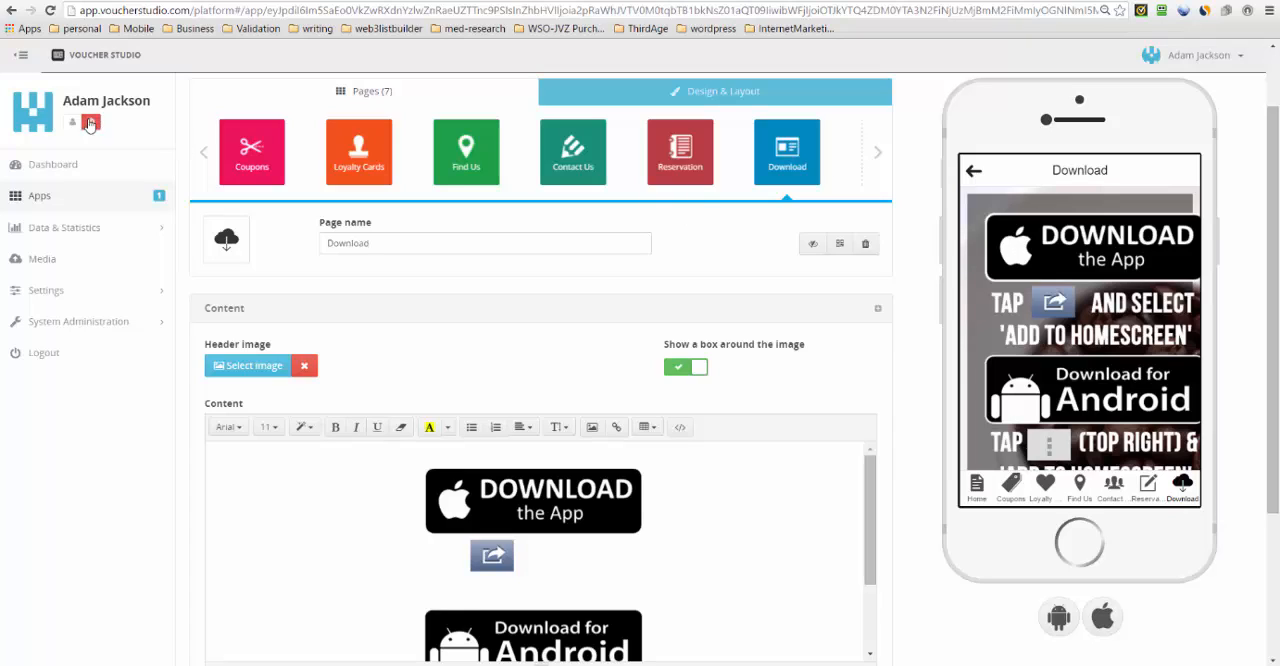
- Bring the Home page back into the page carousel, open it and look over its content
click(204, 160)
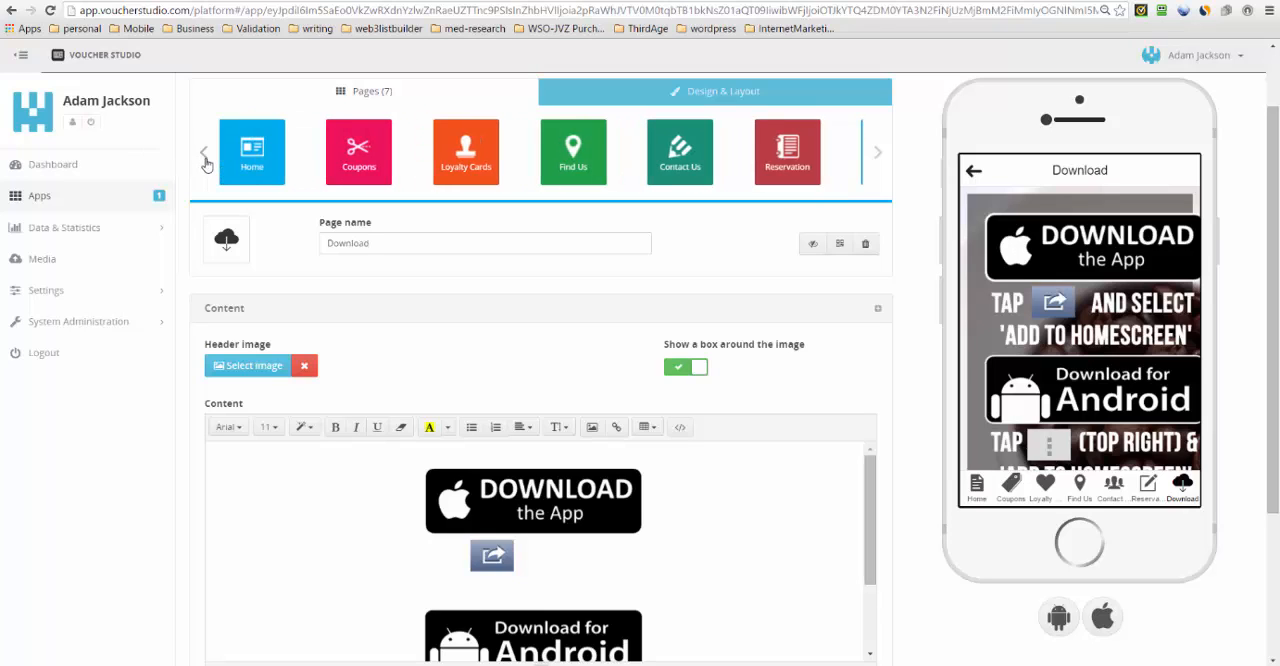
click(204, 160)
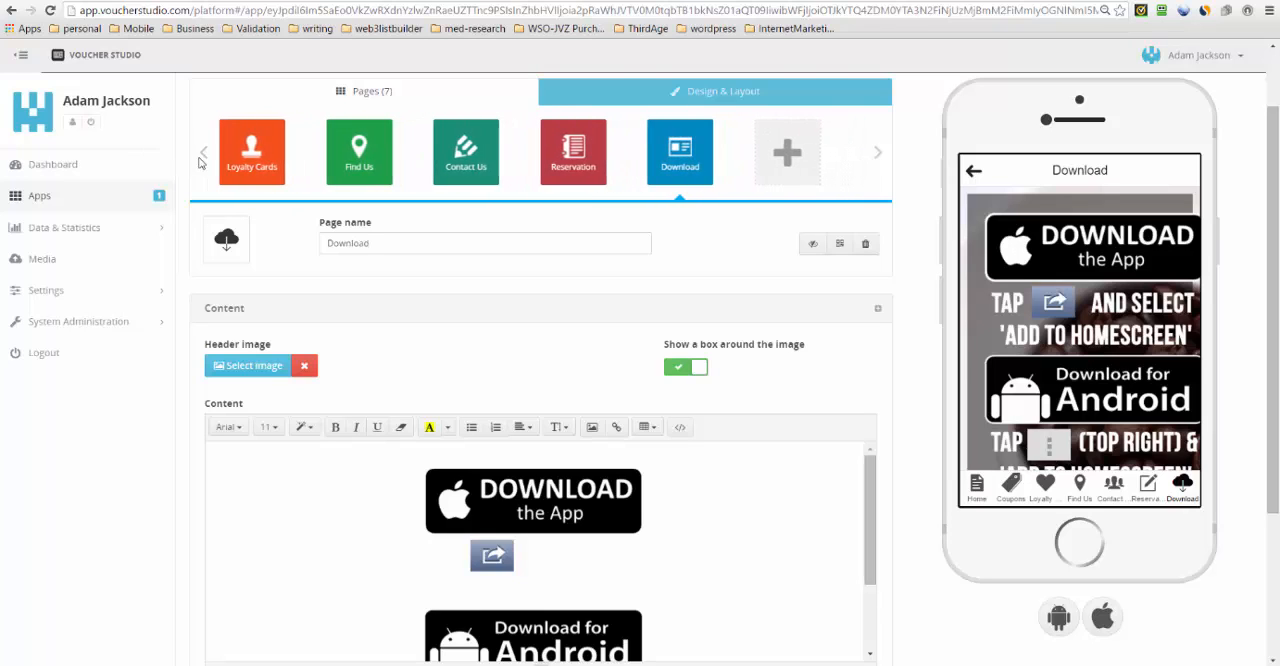
click(204, 160)
click(204, 160)
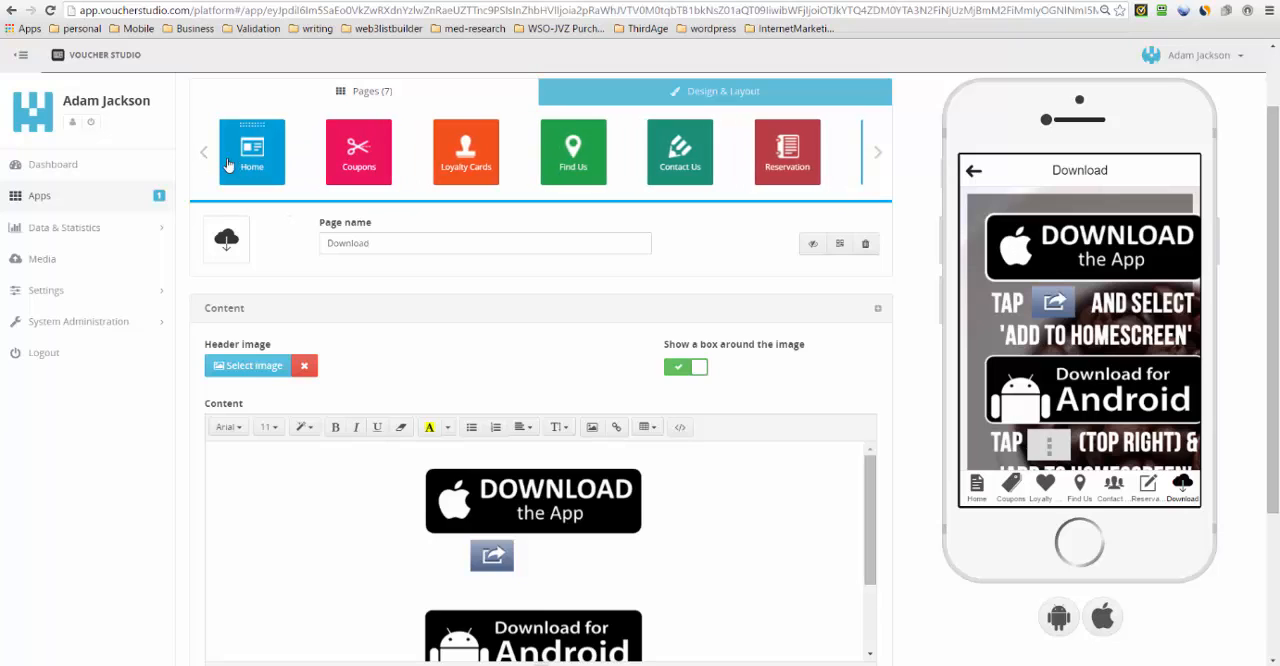
click(240, 163)
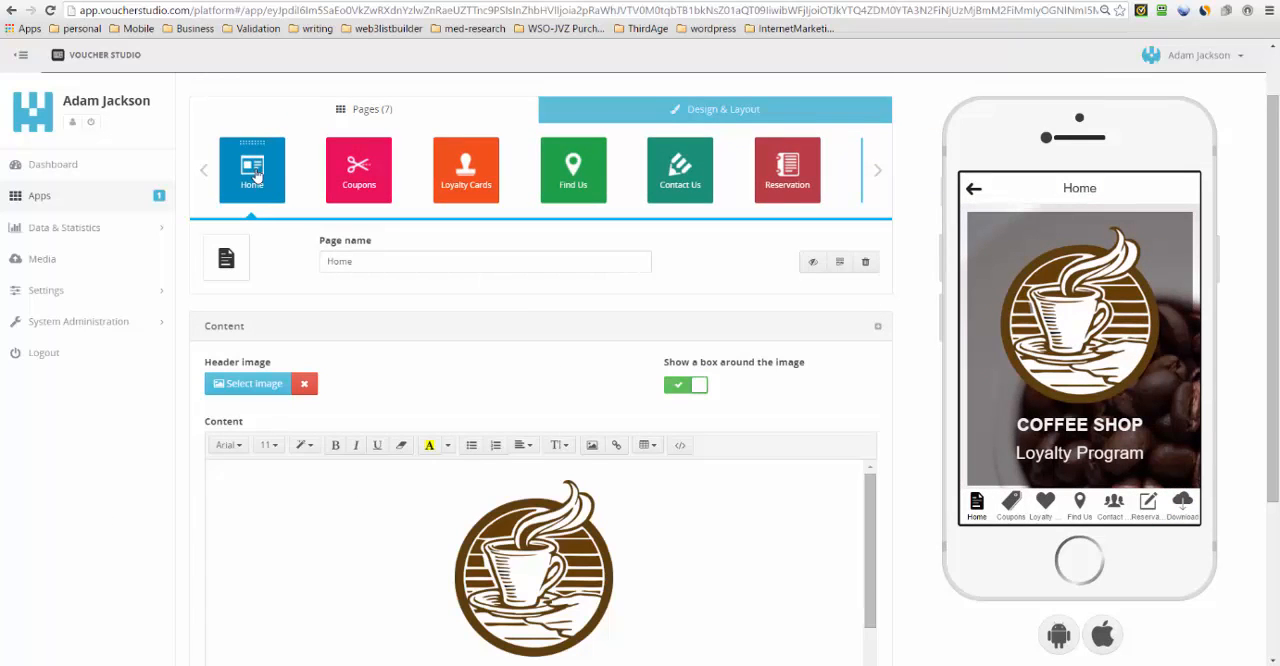
scroll(736, 563, down, 1)
scroll(736, 563, down, 1)
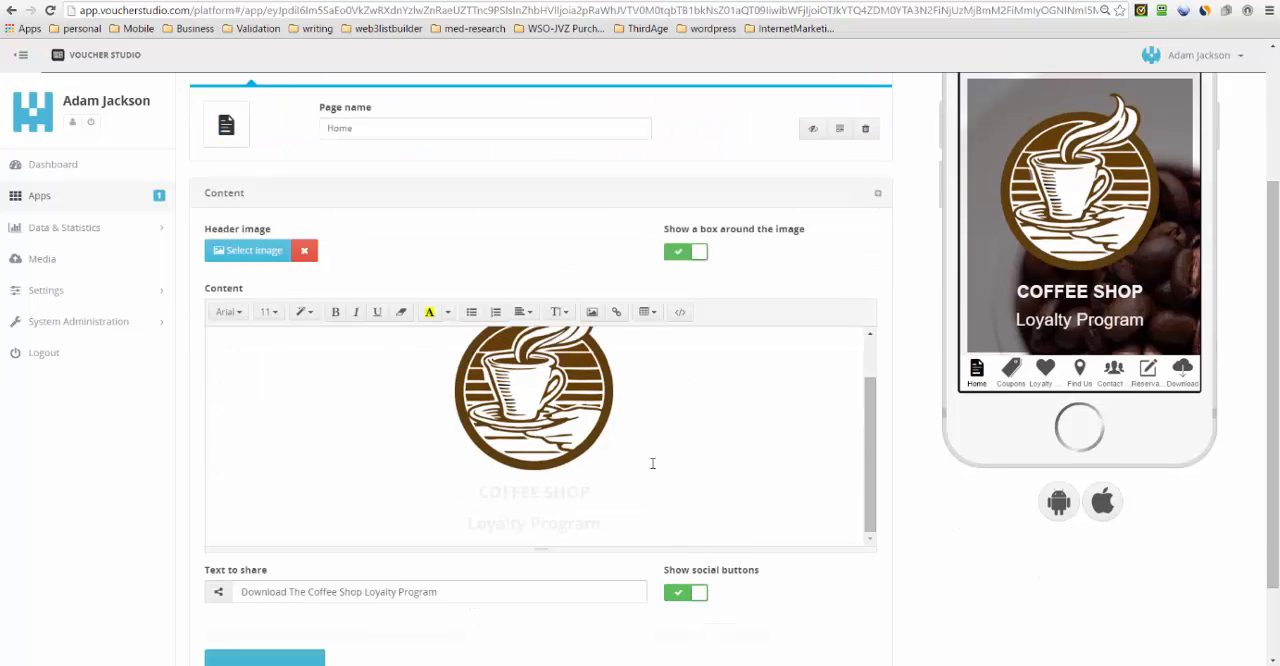
- Check the Home page's Coffee Shop Loyalty Program heading and social sharing settings, and save the page
drag(606, 524, 477, 492)
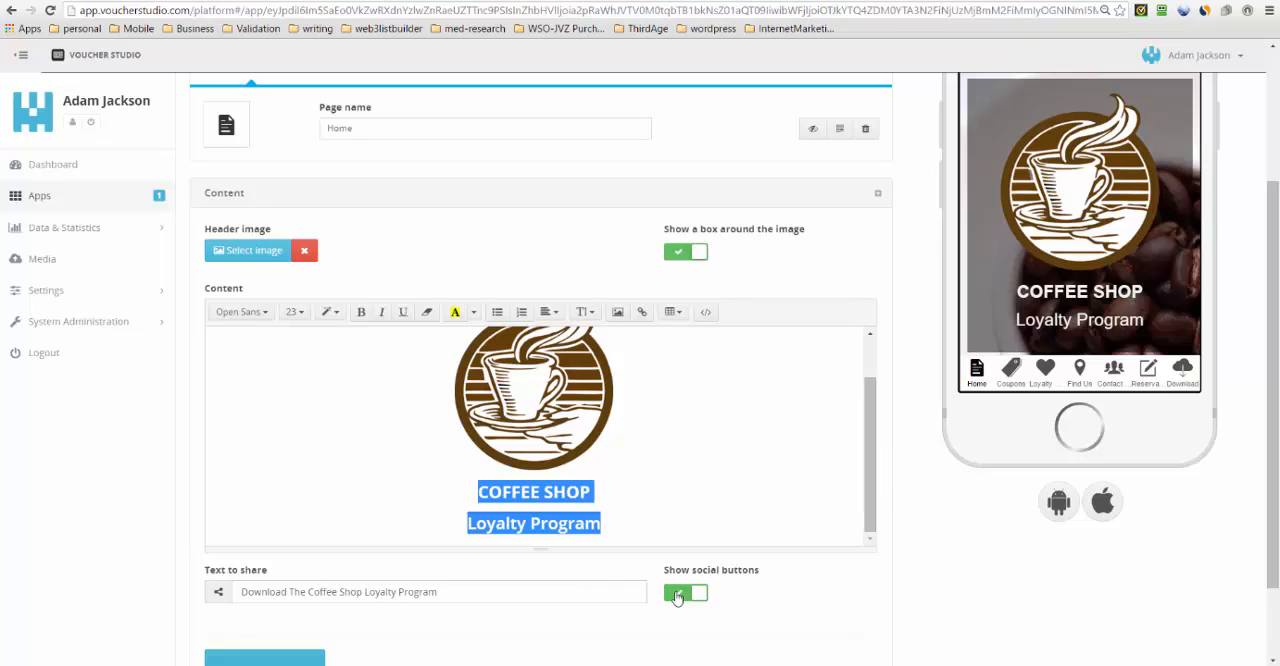
scroll(1140, 176, down, 1)
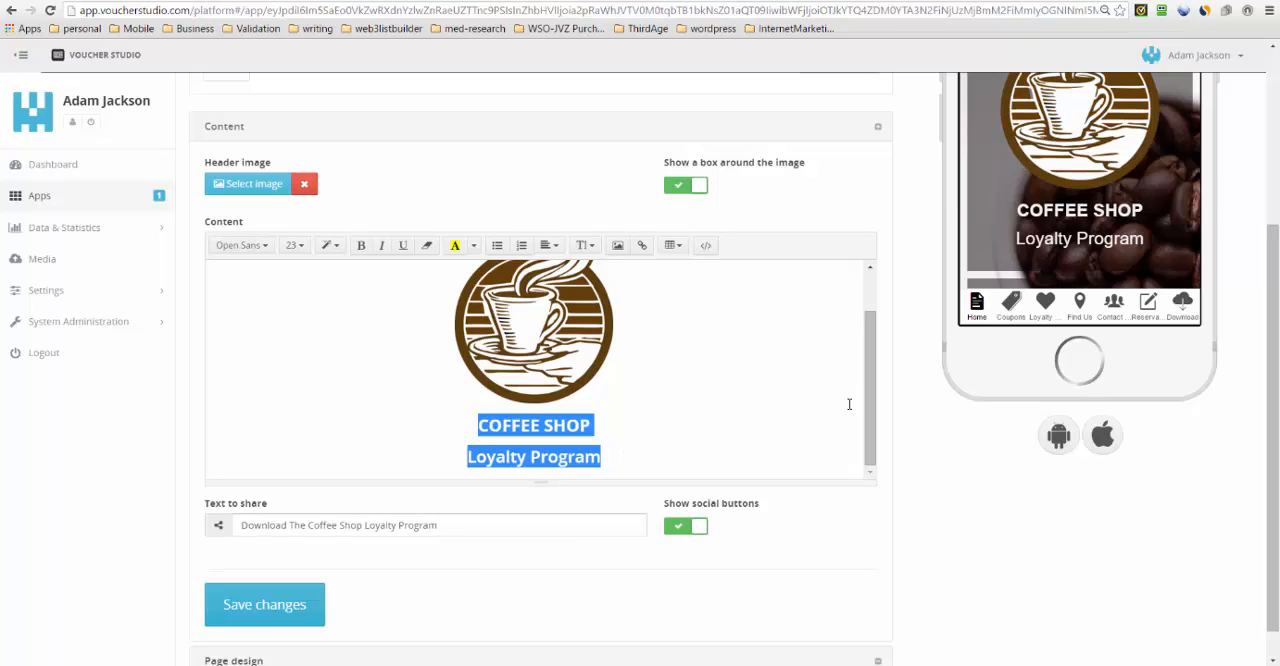
click(298, 610)
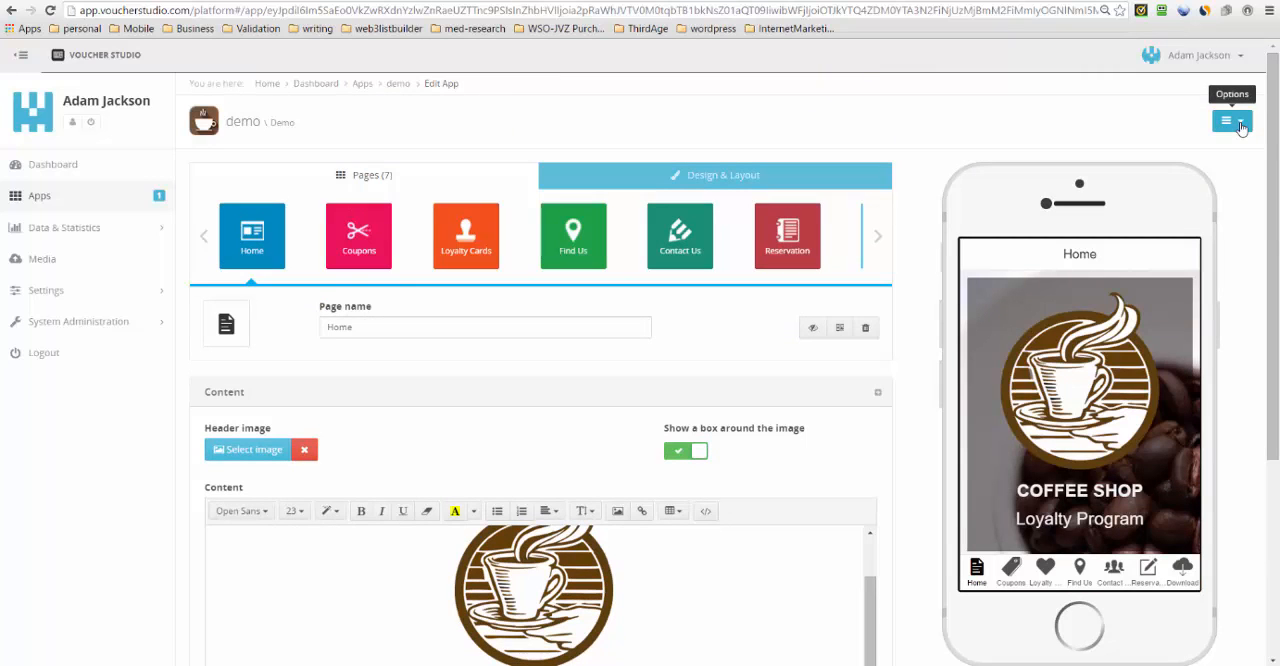
- Open the app's QR code settings and set the code's level to Quartile
click(1240, 124)
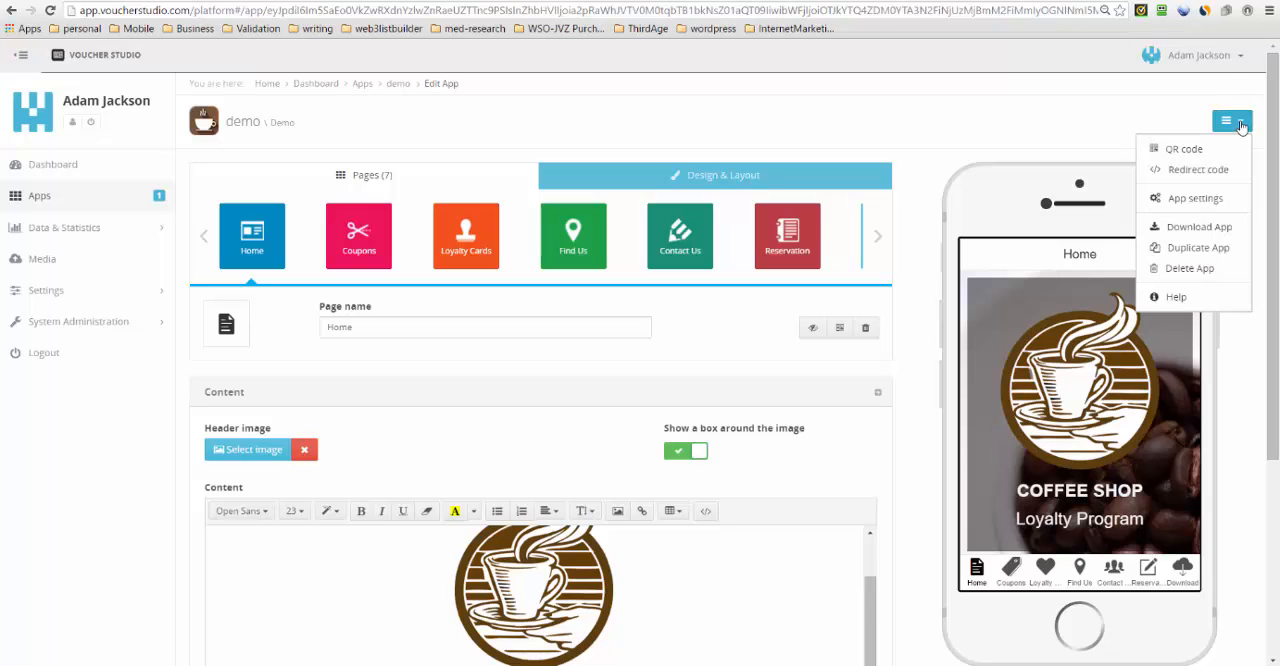
click(1168, 148)
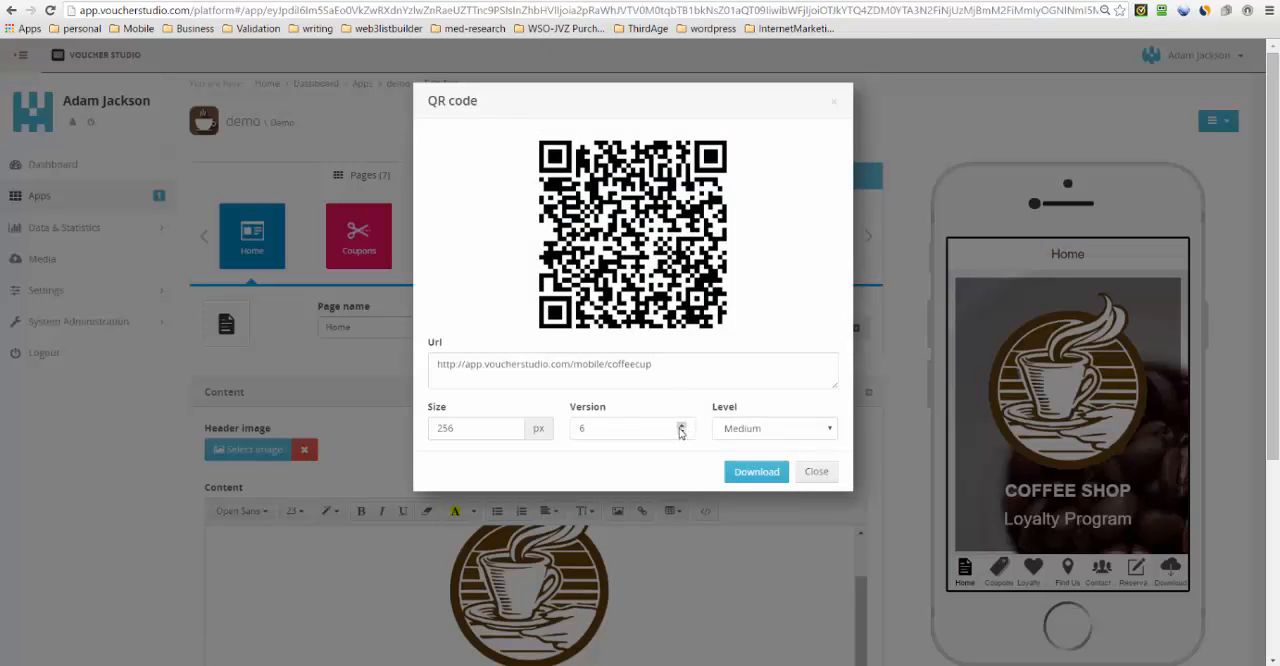
click(785, 428)
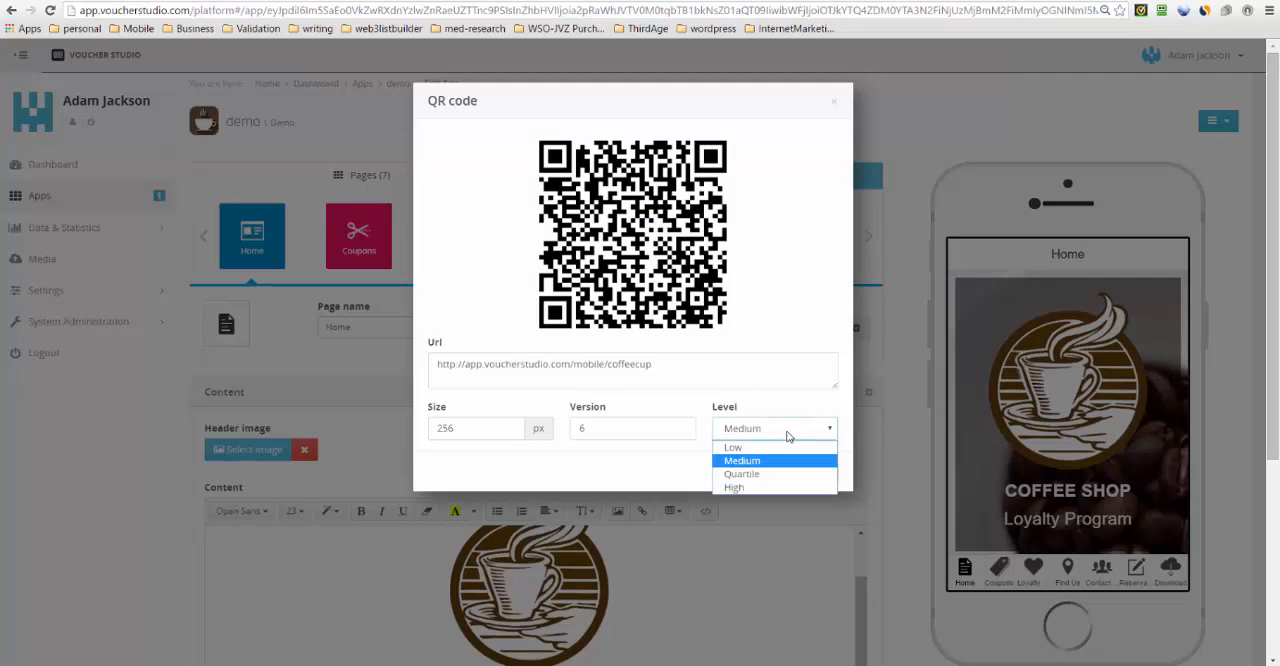
click(762, 458)
key(Down)
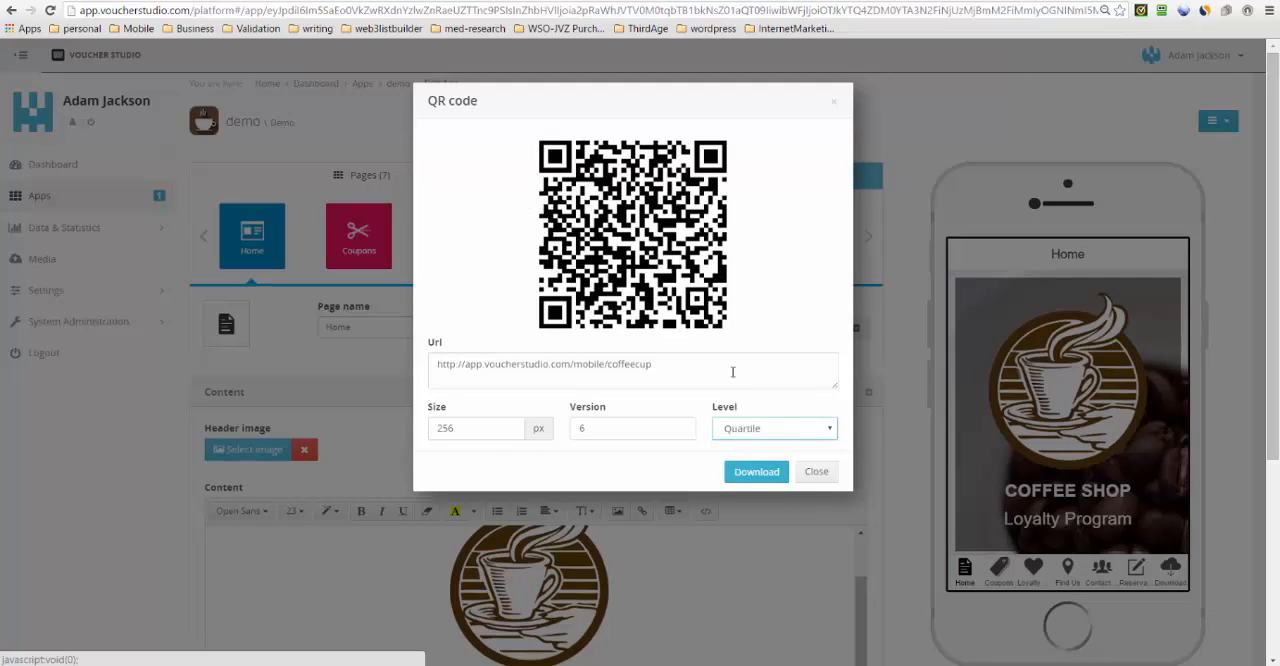
- Set the QR code's level to Low and close the QR code settings
click(790, 437)
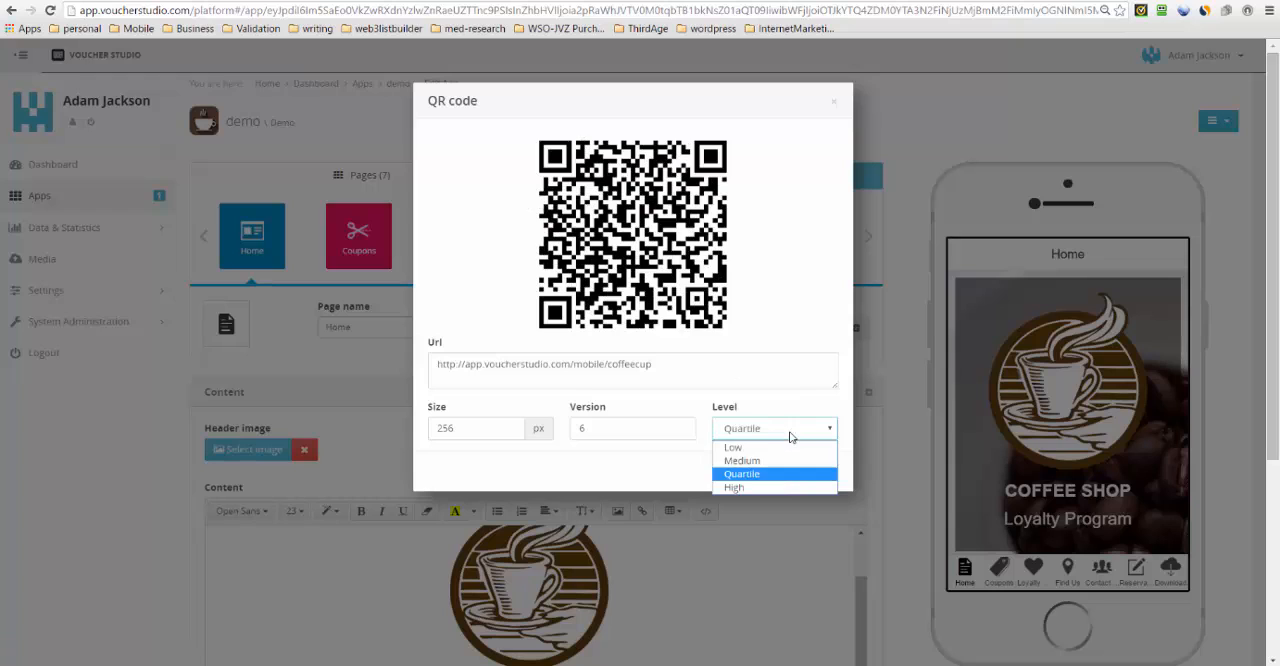
click(730, 447)
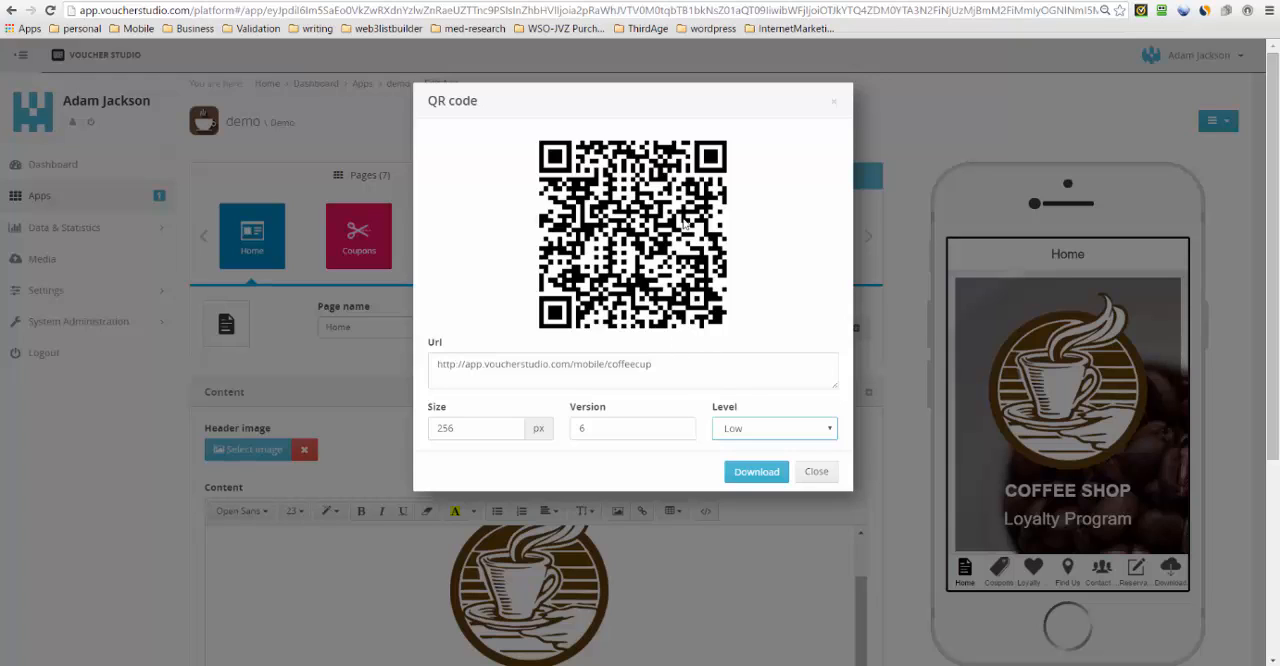
click(816, 474)
- Open the app's mobile redirect code, highlight the whole script snippet for inspection and close it
click(1240, 124)
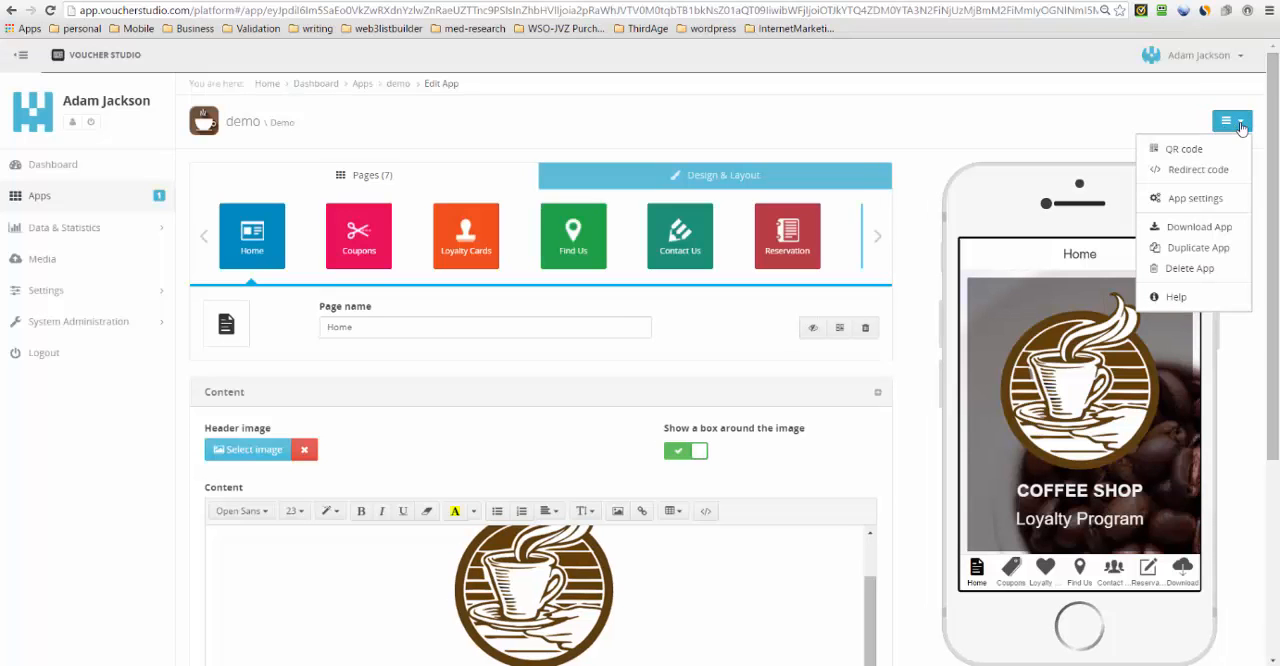
click(1205, 172)
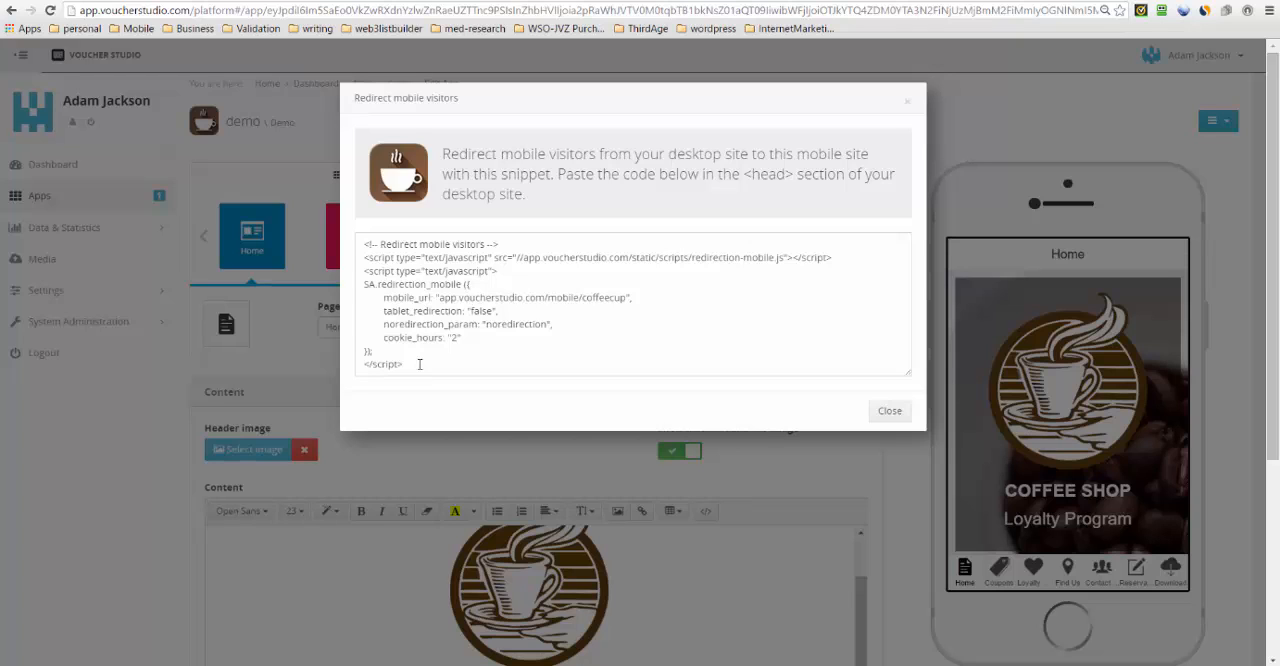
drag(419, 364, 364, 243)
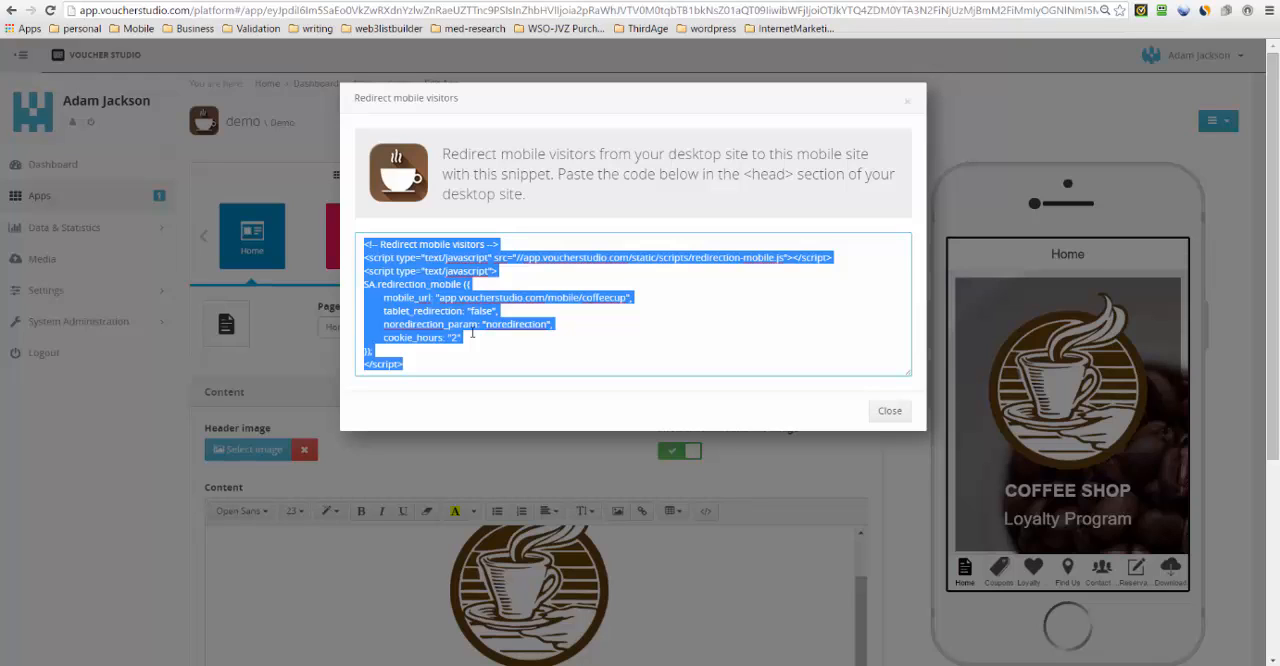
click(894, 416)
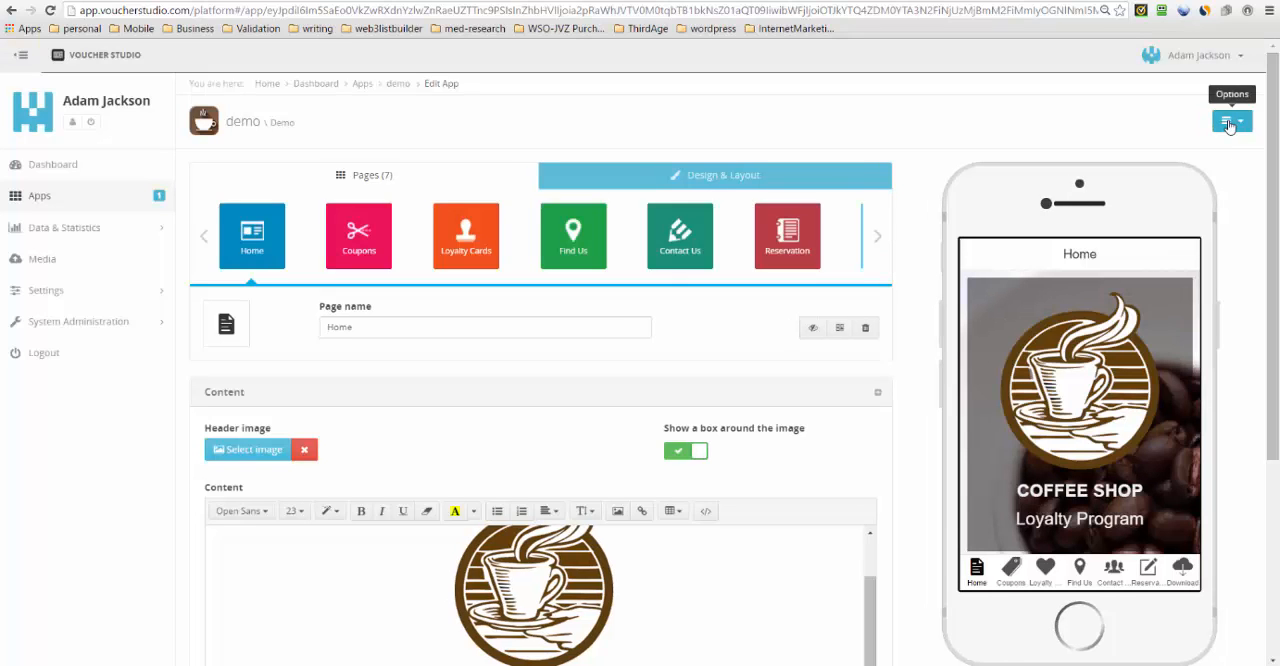
- Open the app settings, highlight the coffeecup domain name and switch off LinkedIn in the social share options
click(1240, 124)
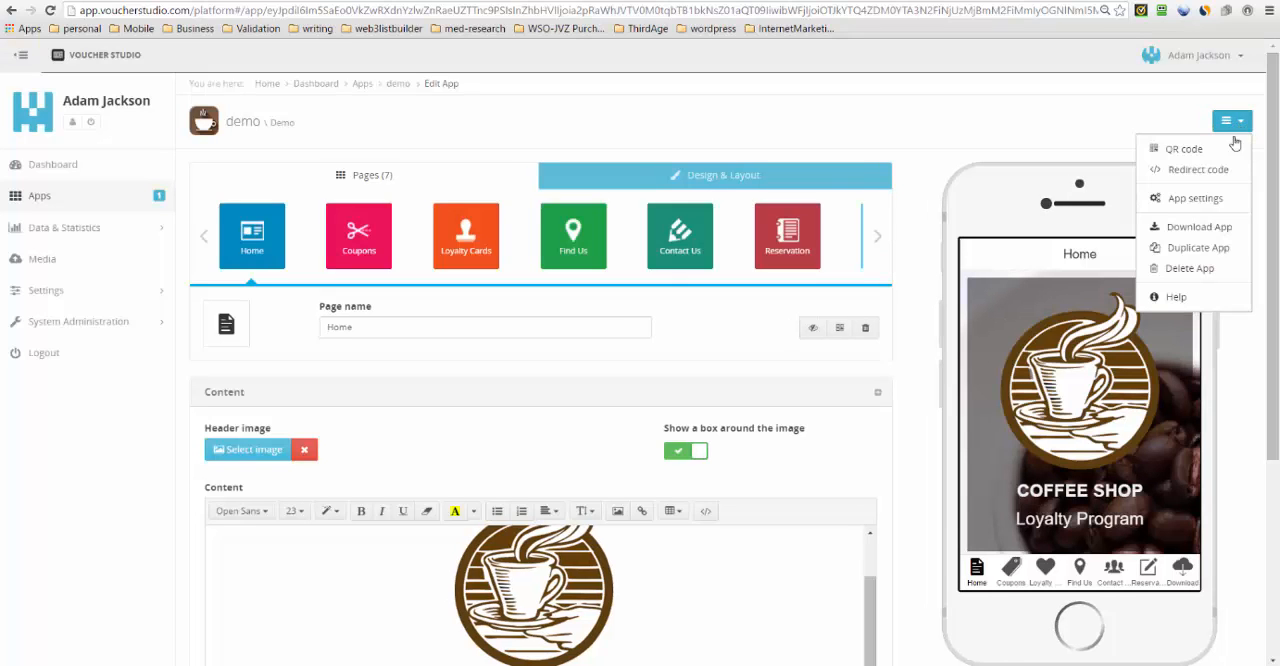
click(1205, 199)
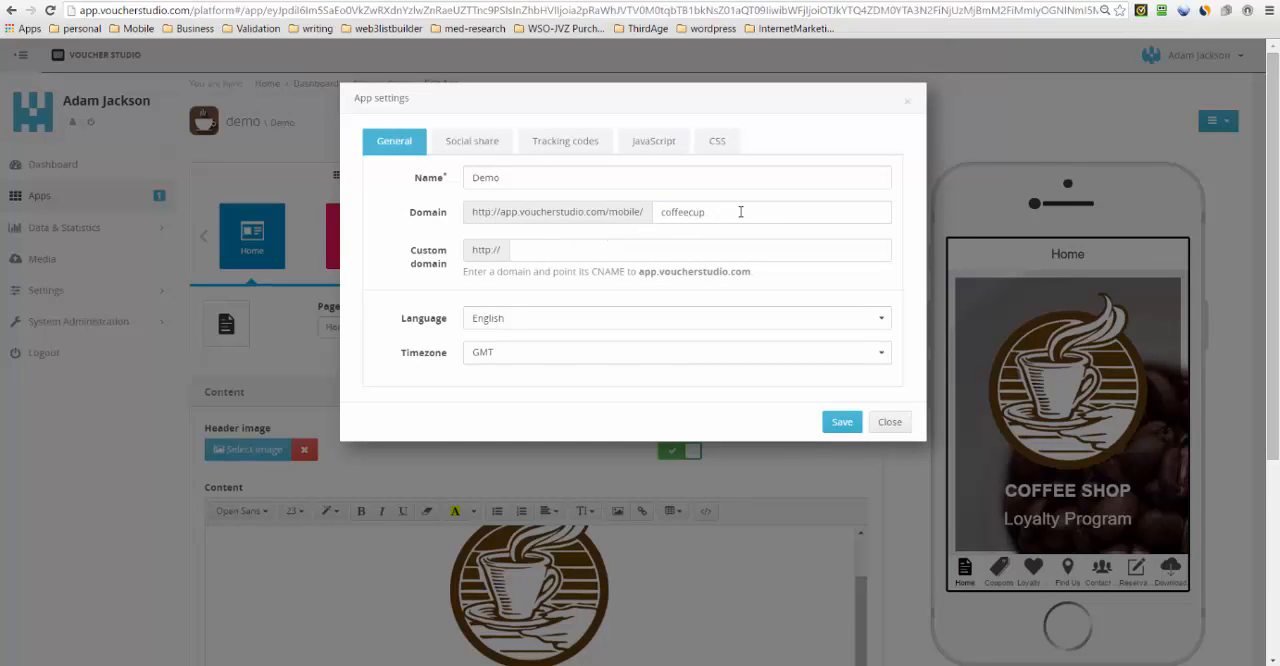
drag(741, 212, 664, 212)
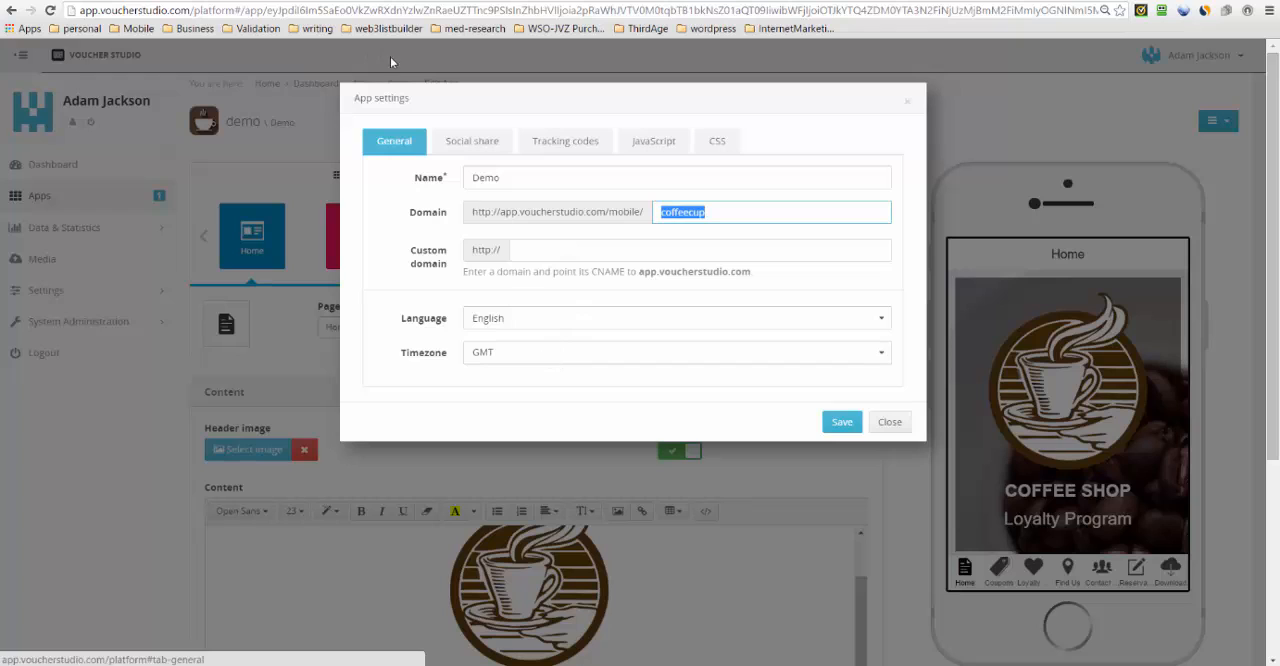
click(463, 142)
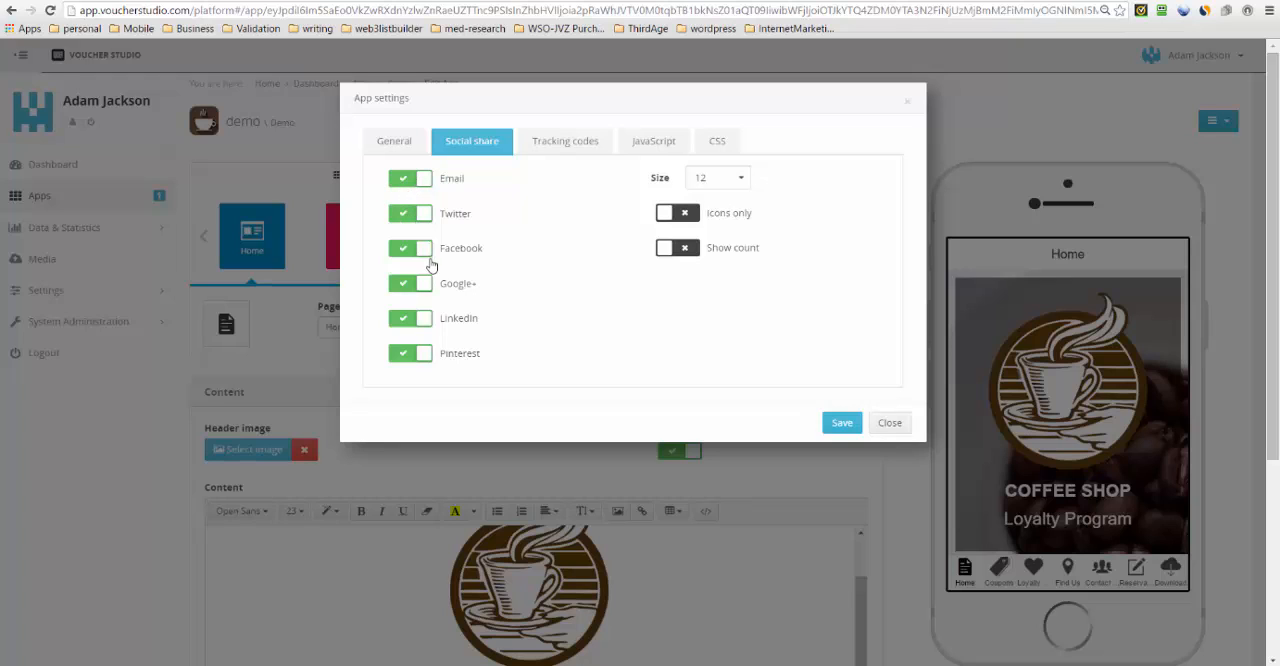
click(398, 323)
- Look over the tracking code, JavaScript and CSS settings, and close the app settings without saving
click(573, 150)
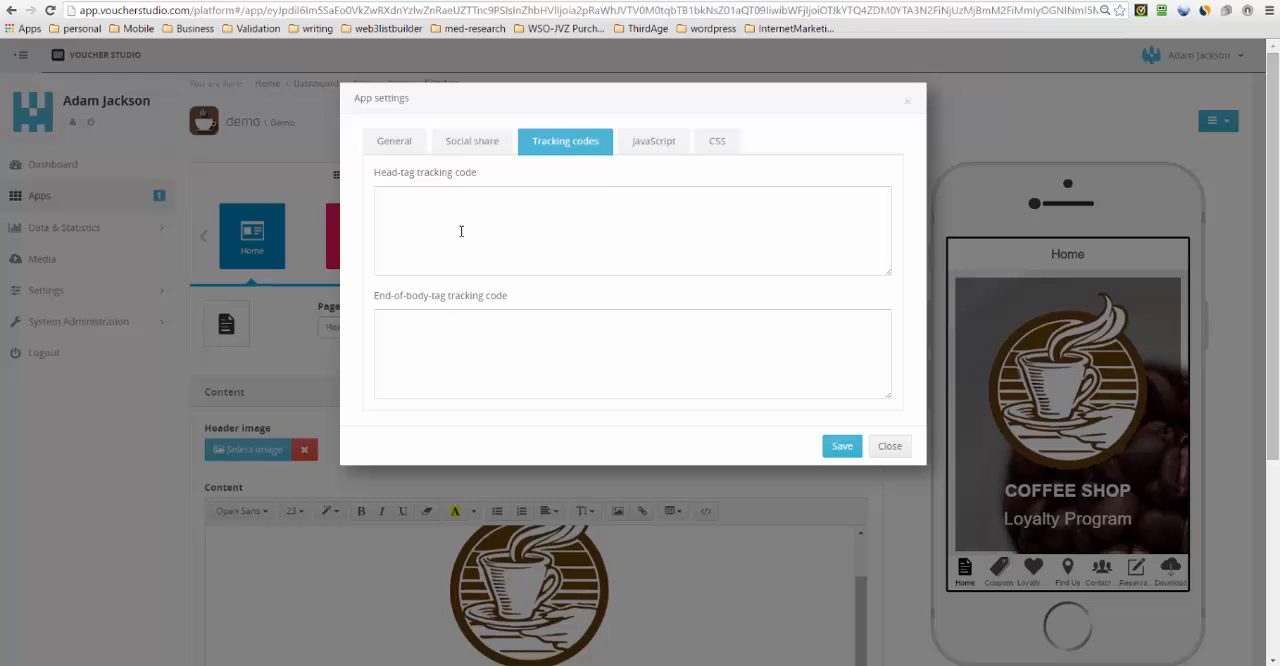
click(665, 145)
click(716, 142)
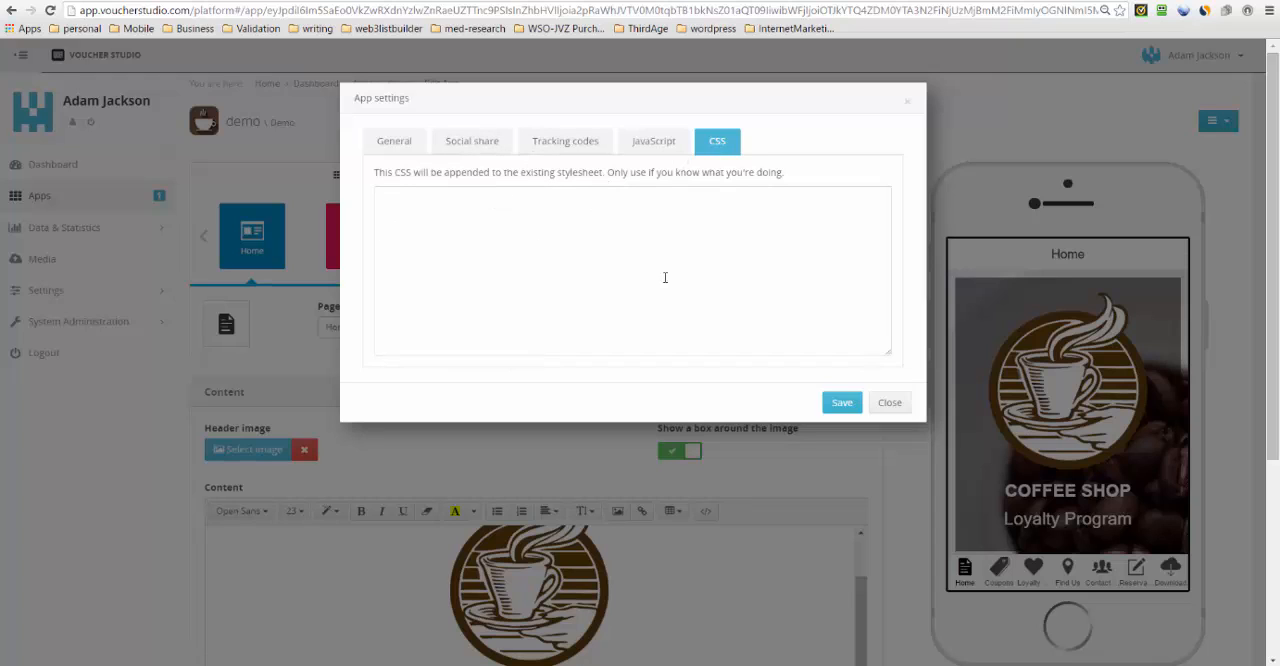
click(890, 403)
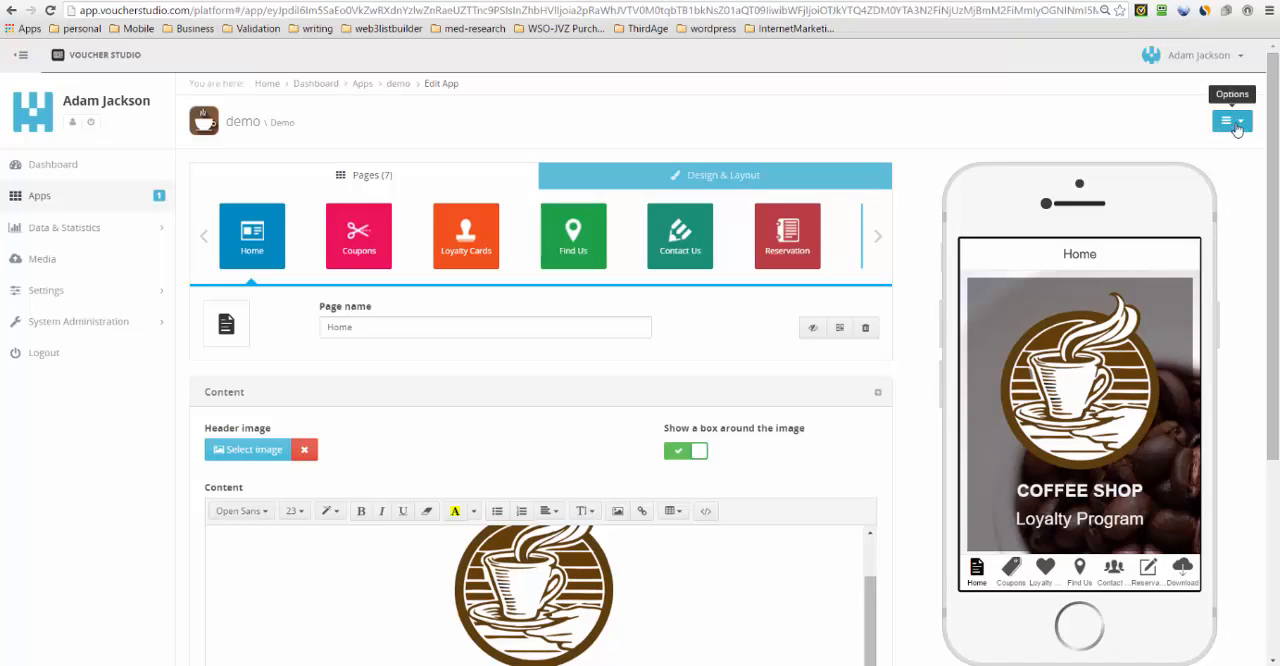
click(1237, 125)
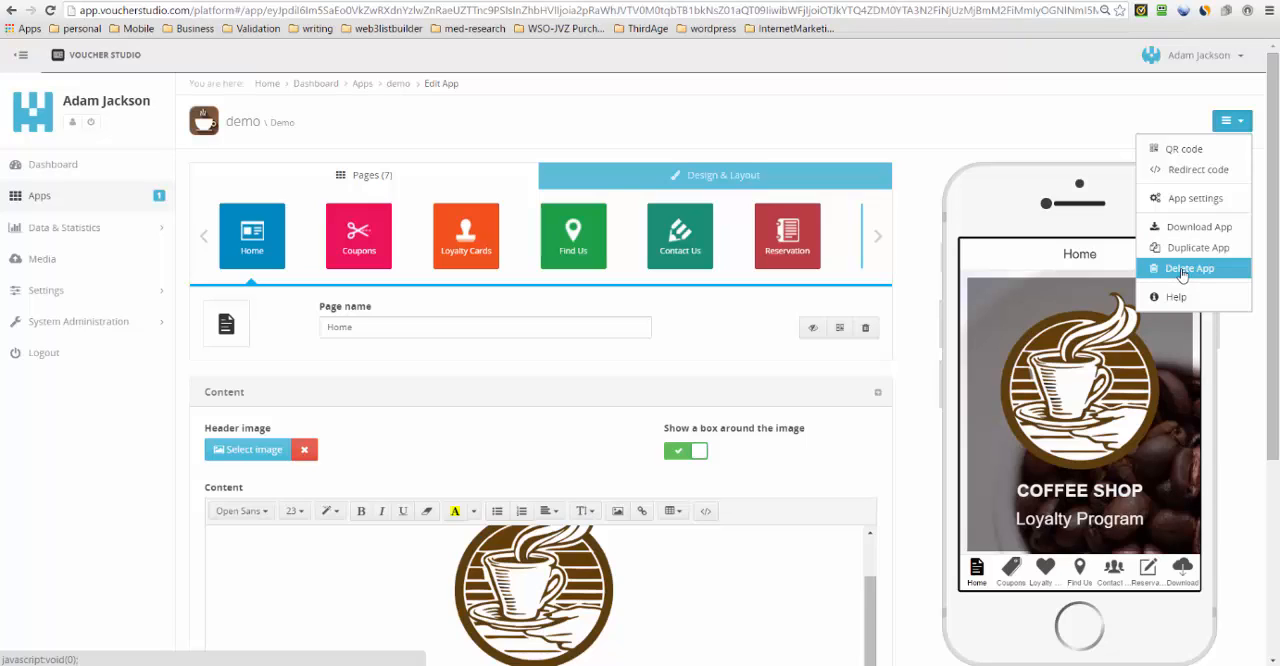
click(1076, 134)
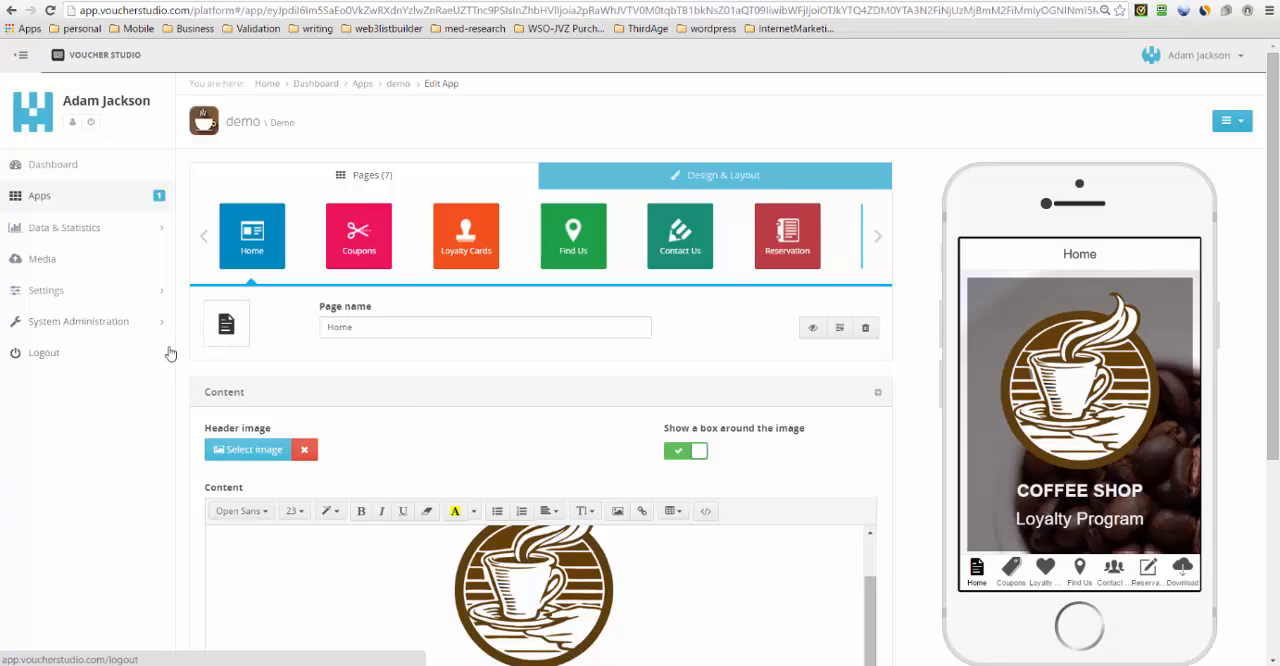
- Start a new app from the apps overview, name it Demo2 and assign it to a new campaign called London
click(84, 206)
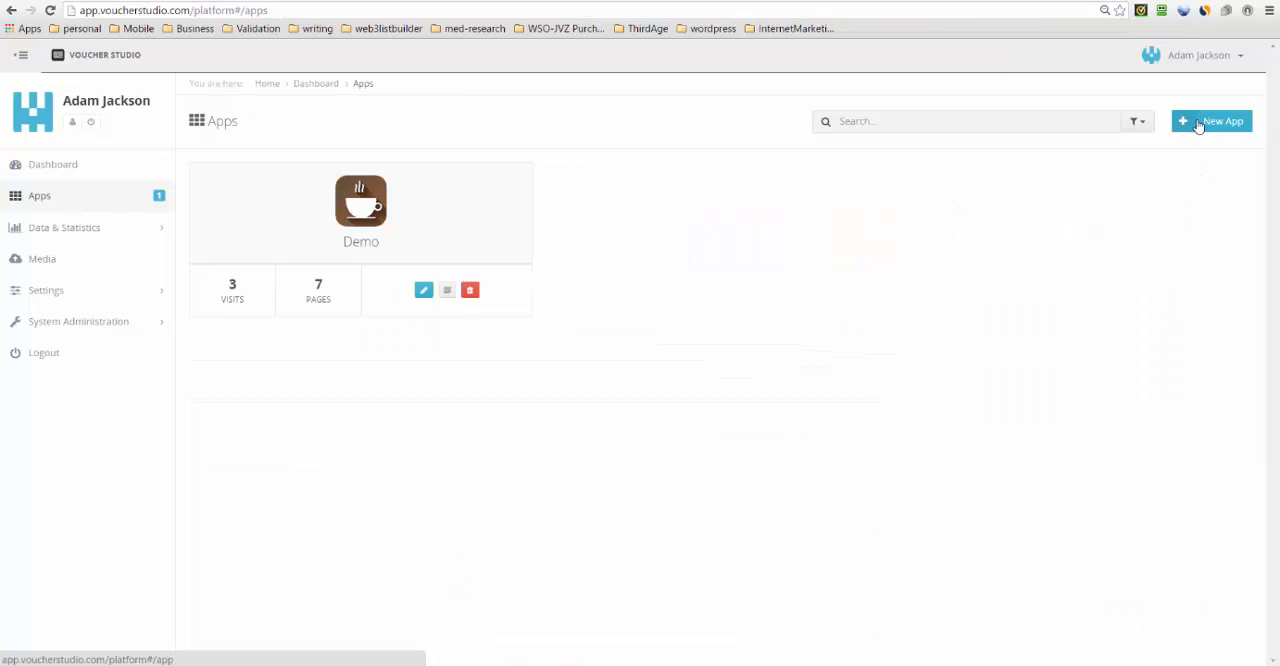
click(1198, 125)
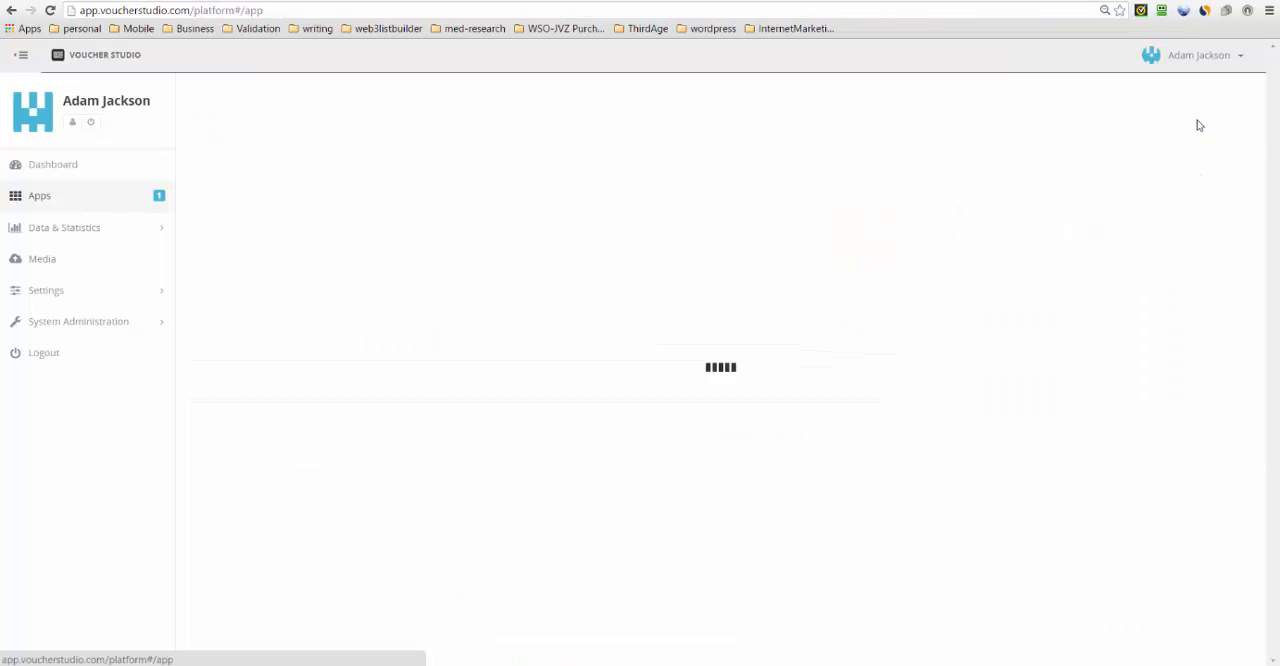
click(412, 238)
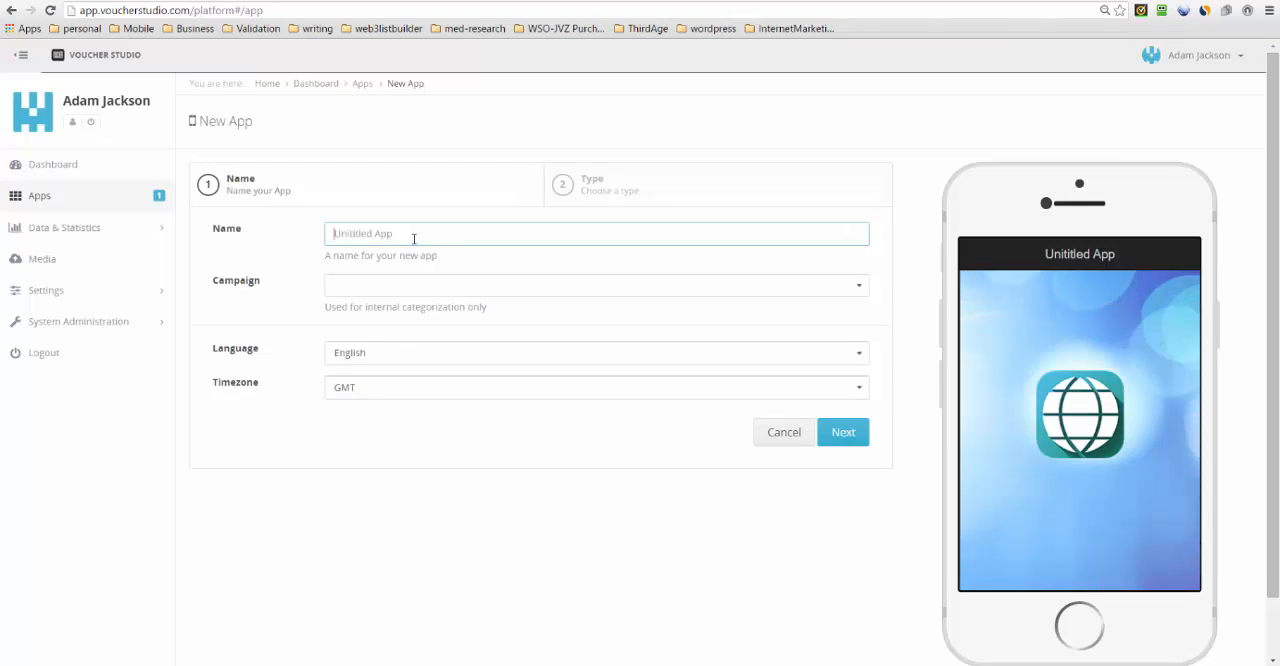
text(Demo2)
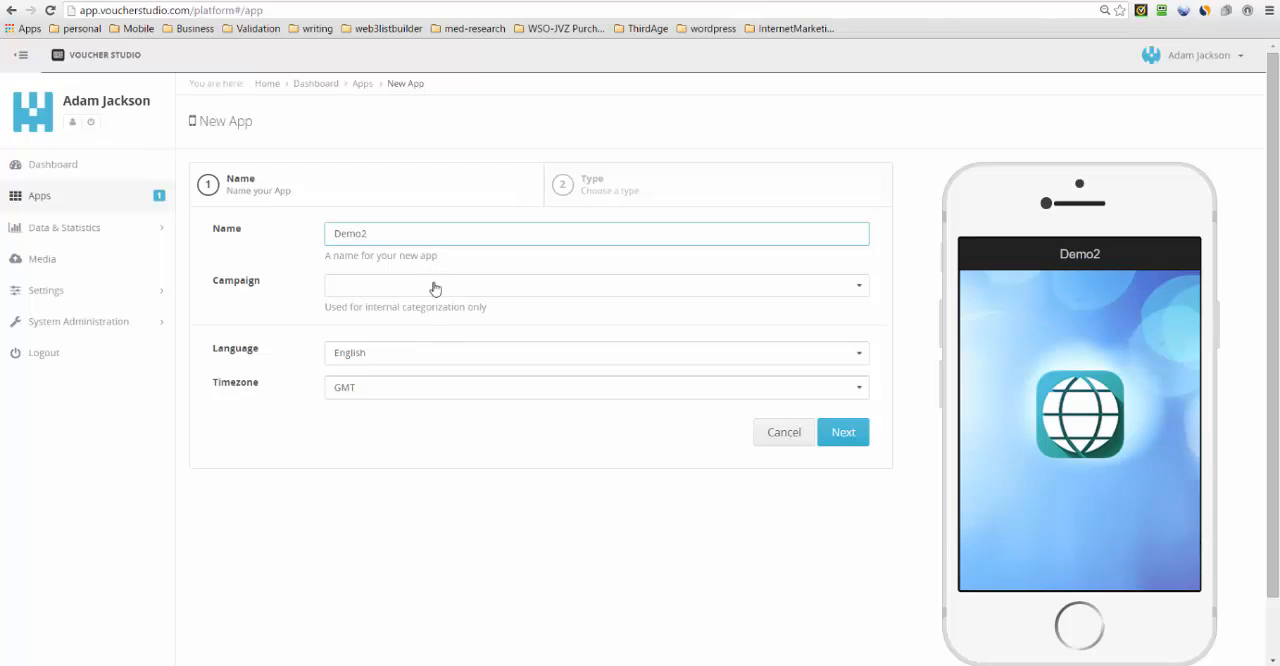
click(427, 286)
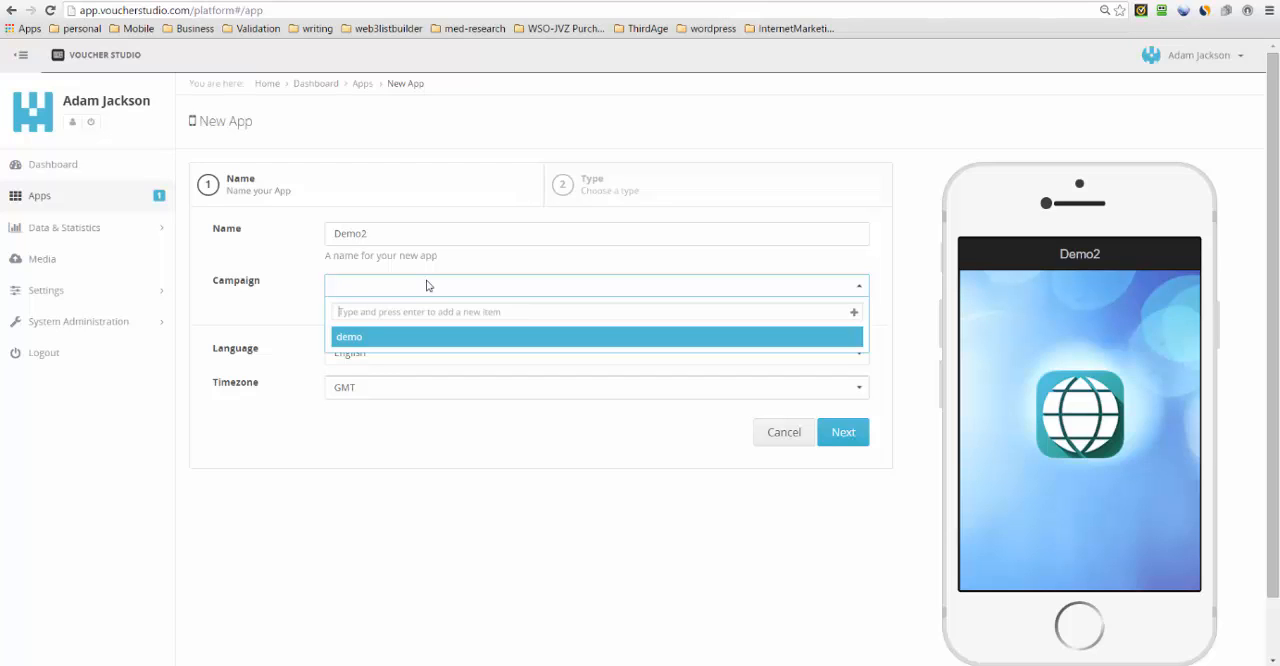
text(London)
key(Return)
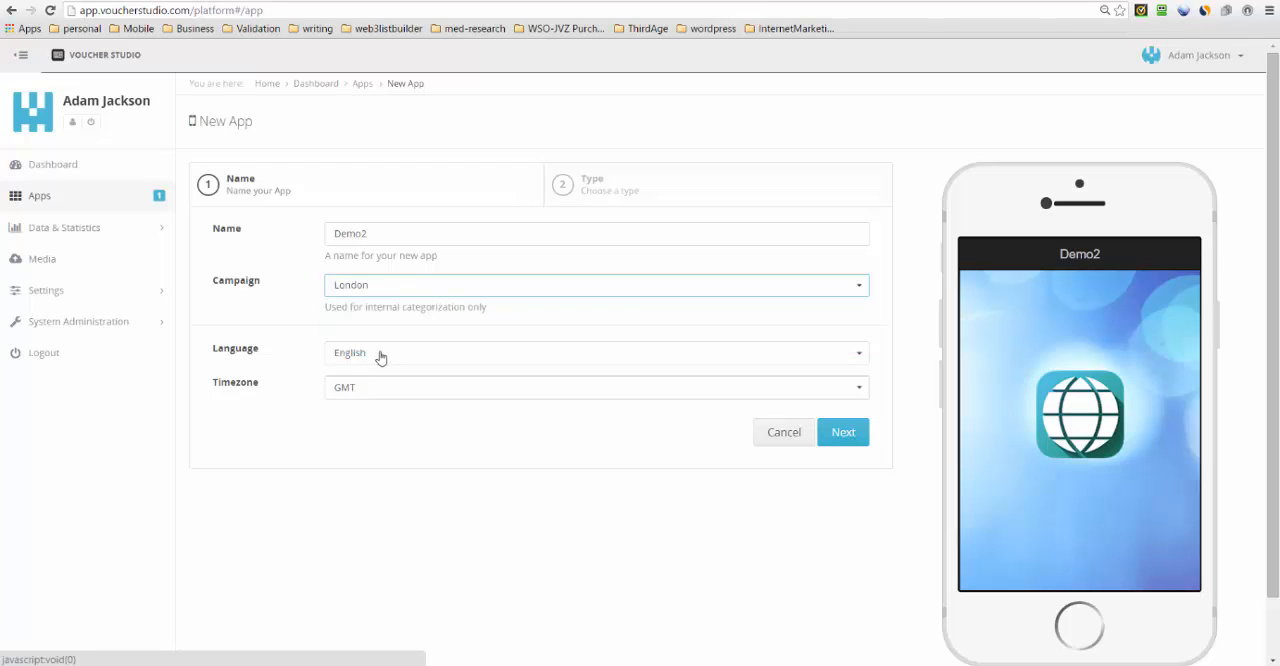
- Choose Restaurants as the app type and create the app
click(861, 436)
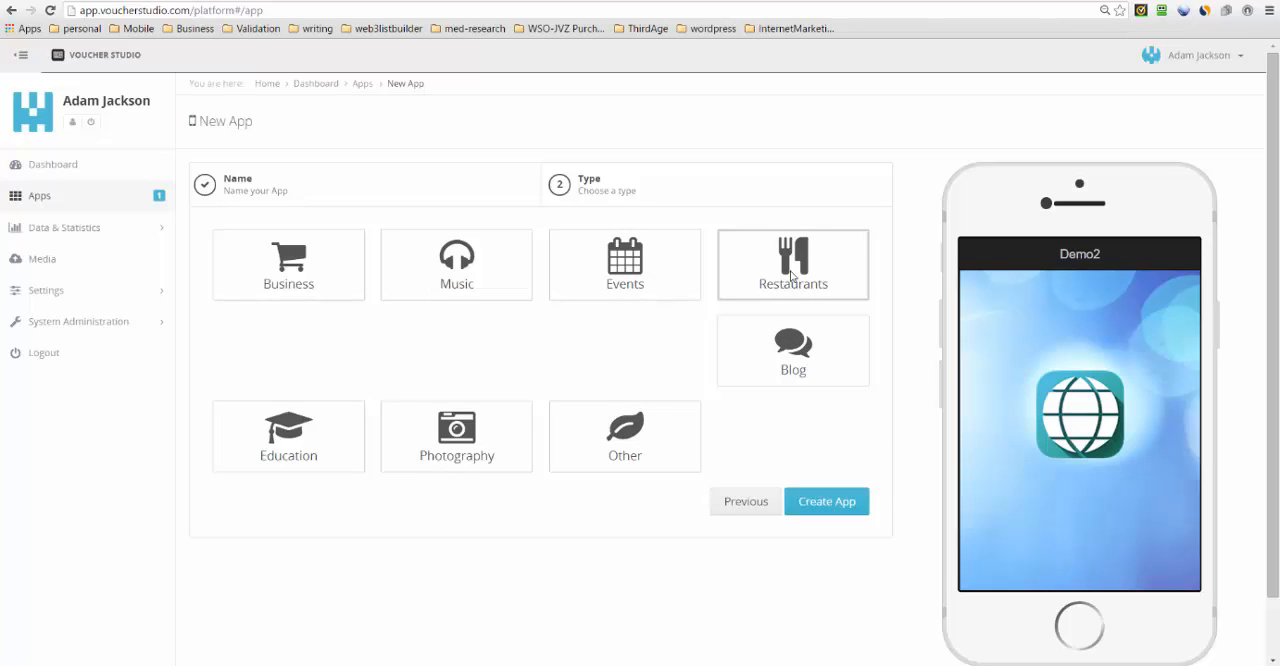
click(790, 275)
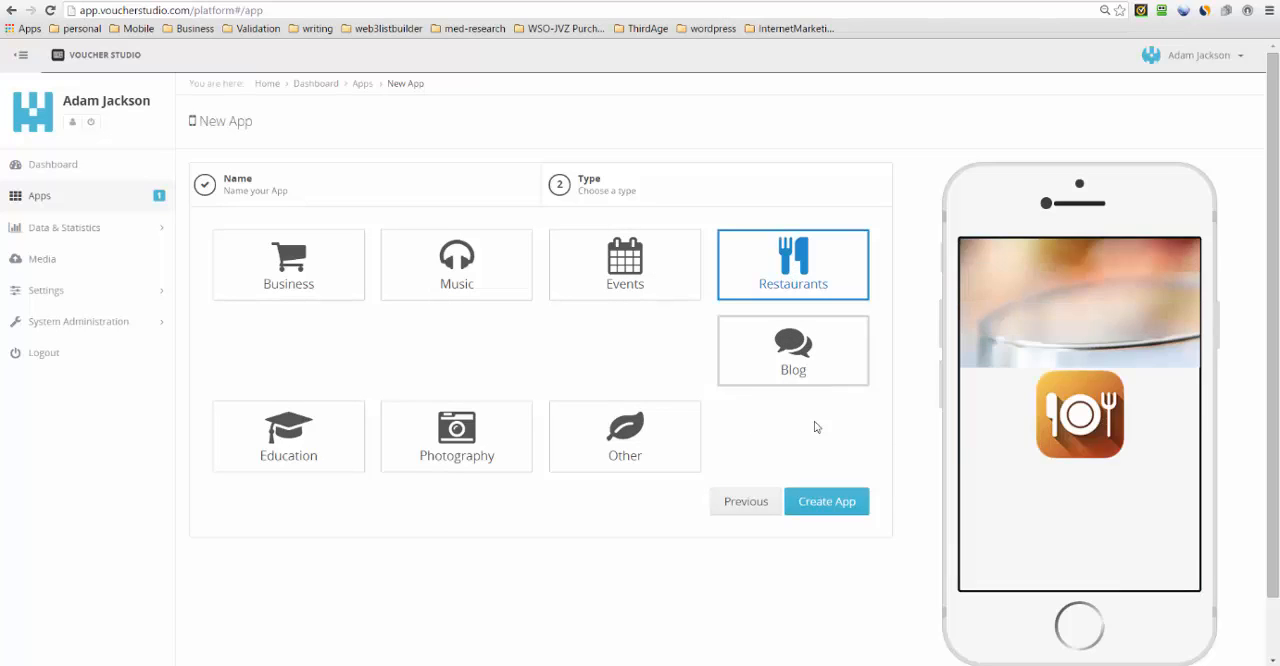
click(816, 504)
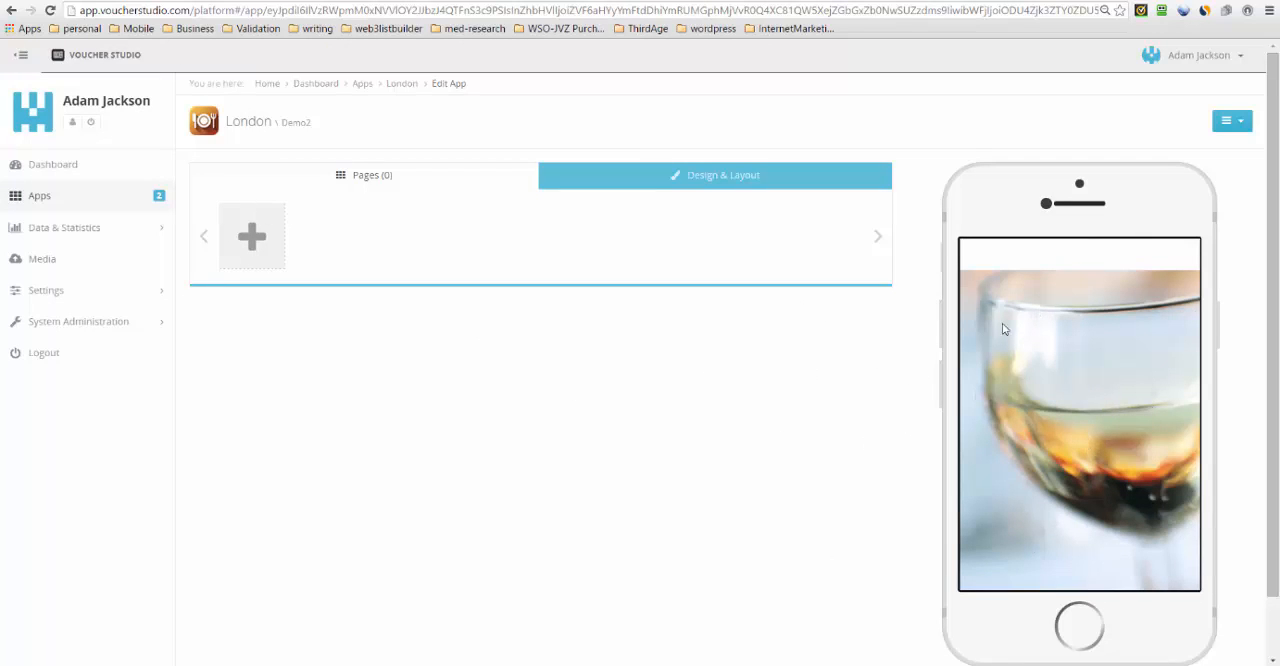
- Add a Content page, a Coupons page and a Loyalty Cards page to the Demo2 app
click(255, 236)
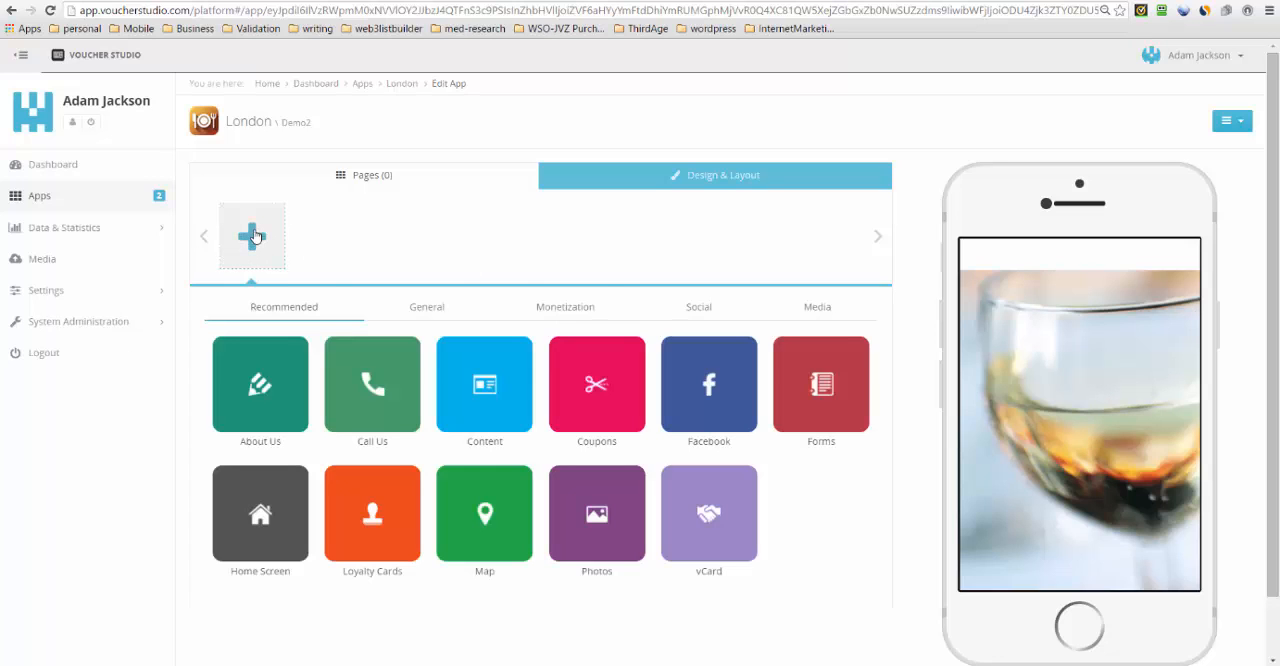
click(485, 388)
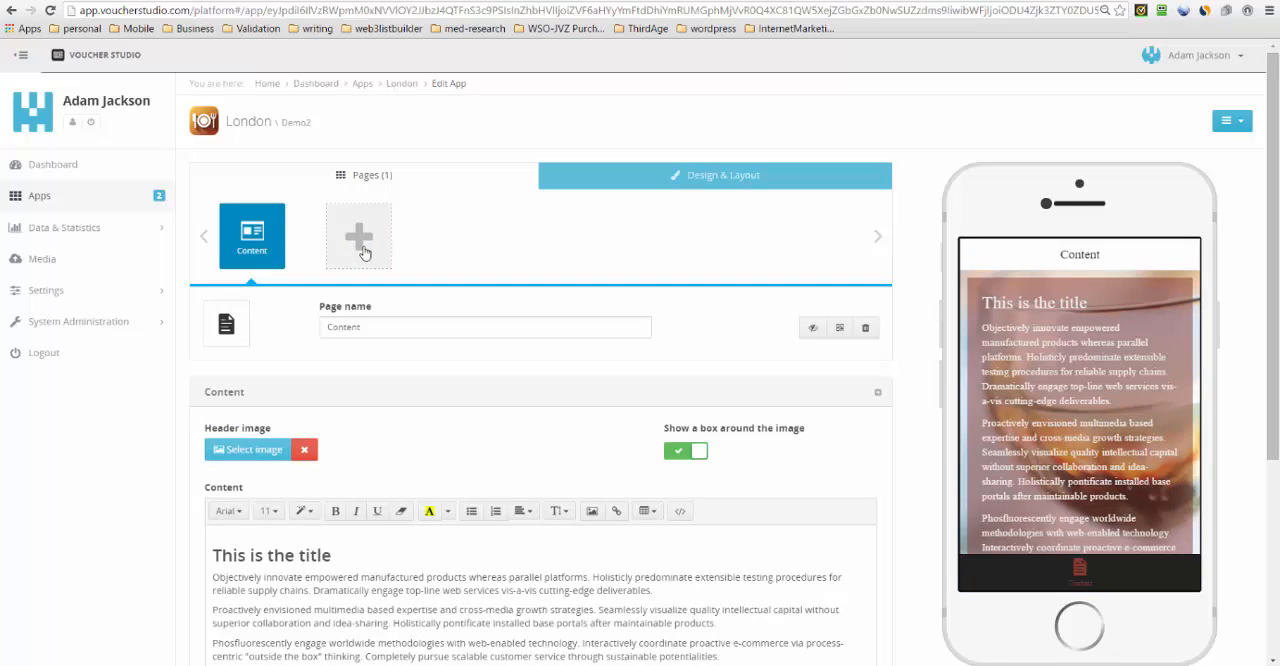
click(363, 249)
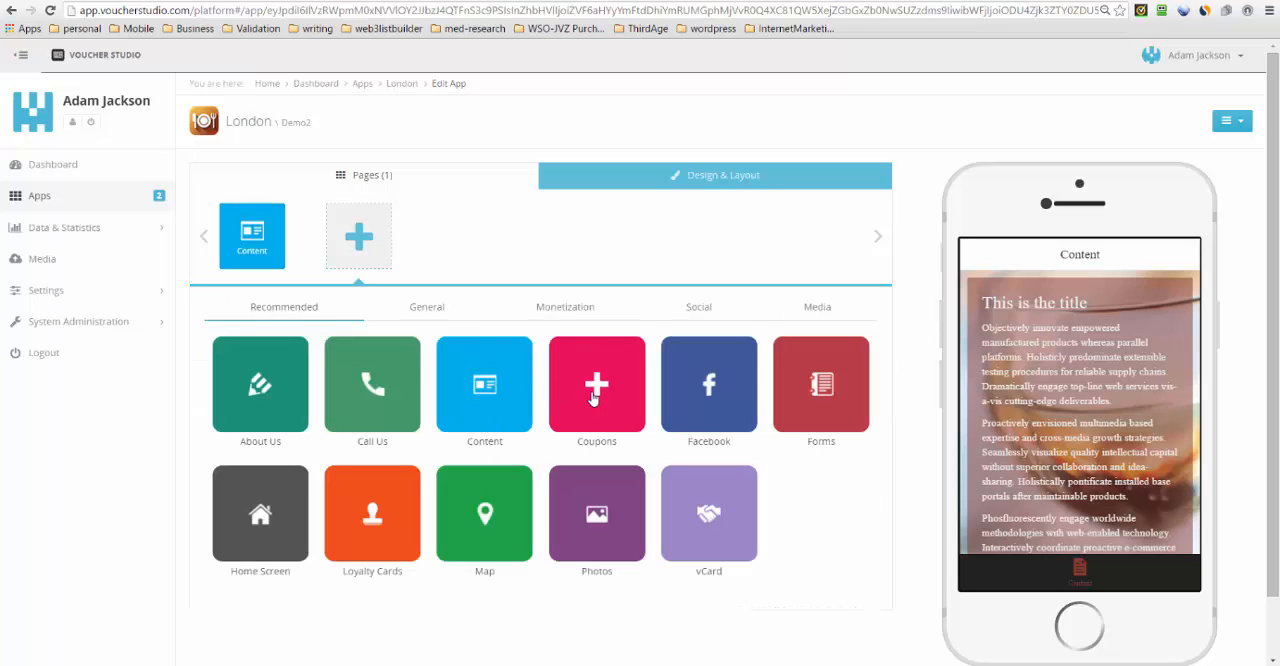
click(593, 398)
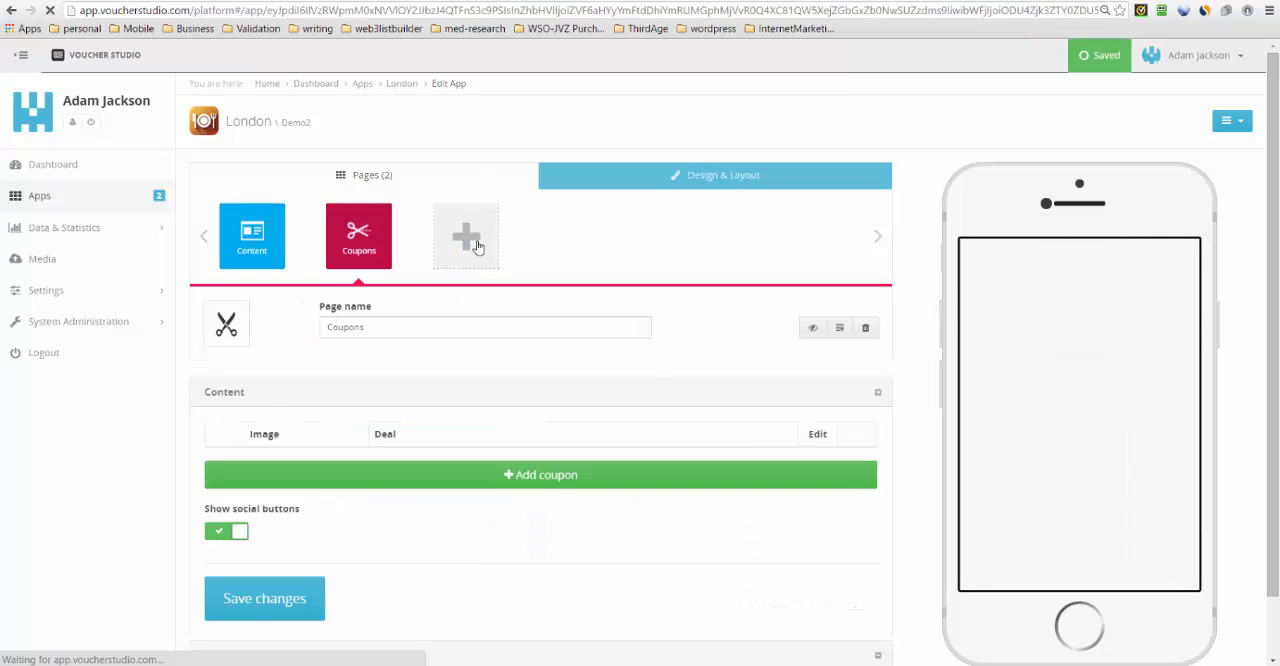
click(476, 247)
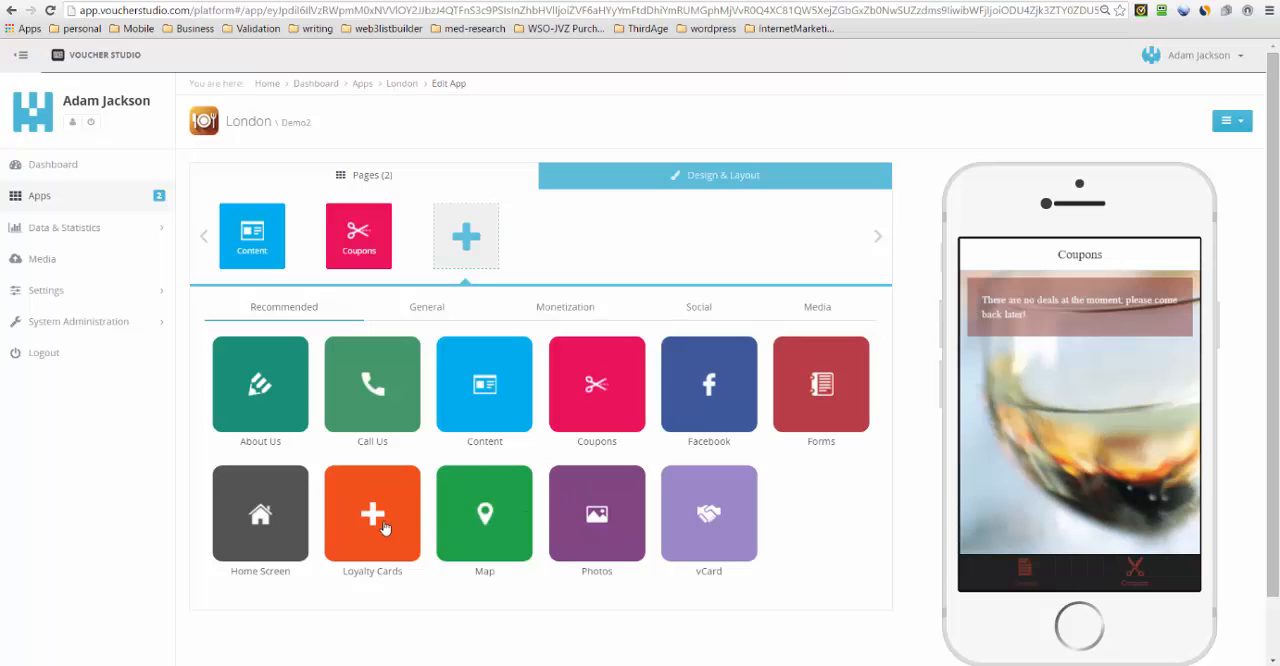
click(386, 527)
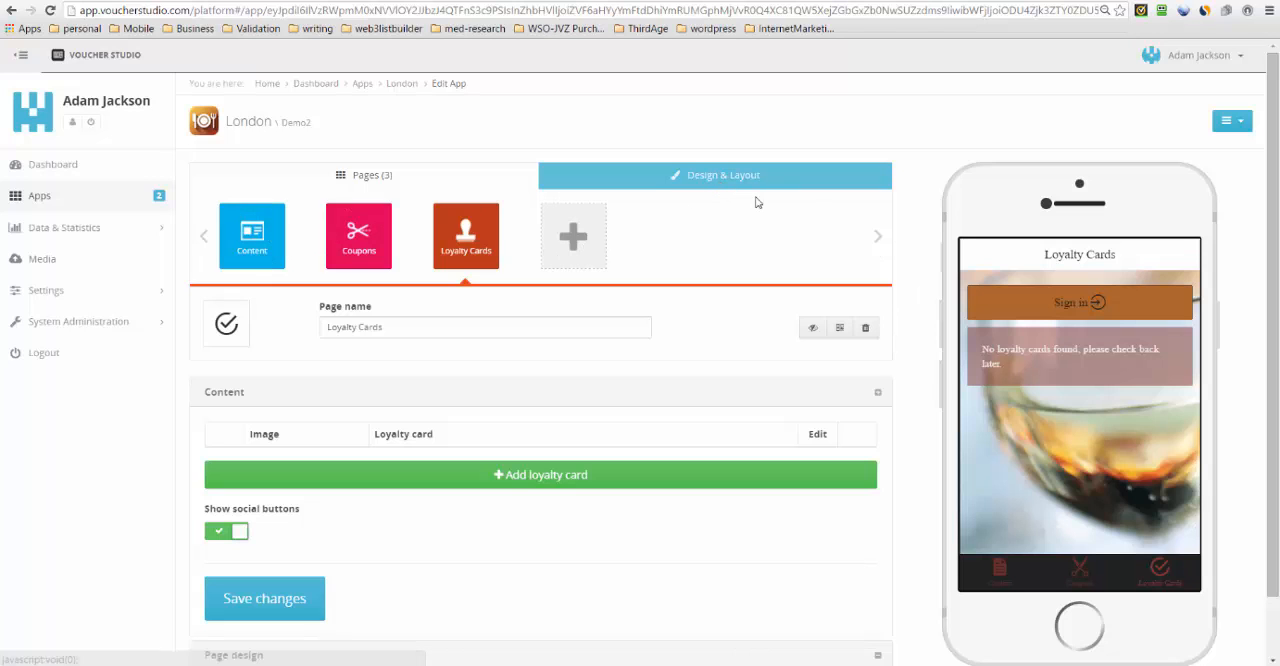
- Browse the design themes, apply the dark theme with the fire background, and set navigation to the top-left menu icon layout
click(724, 186)
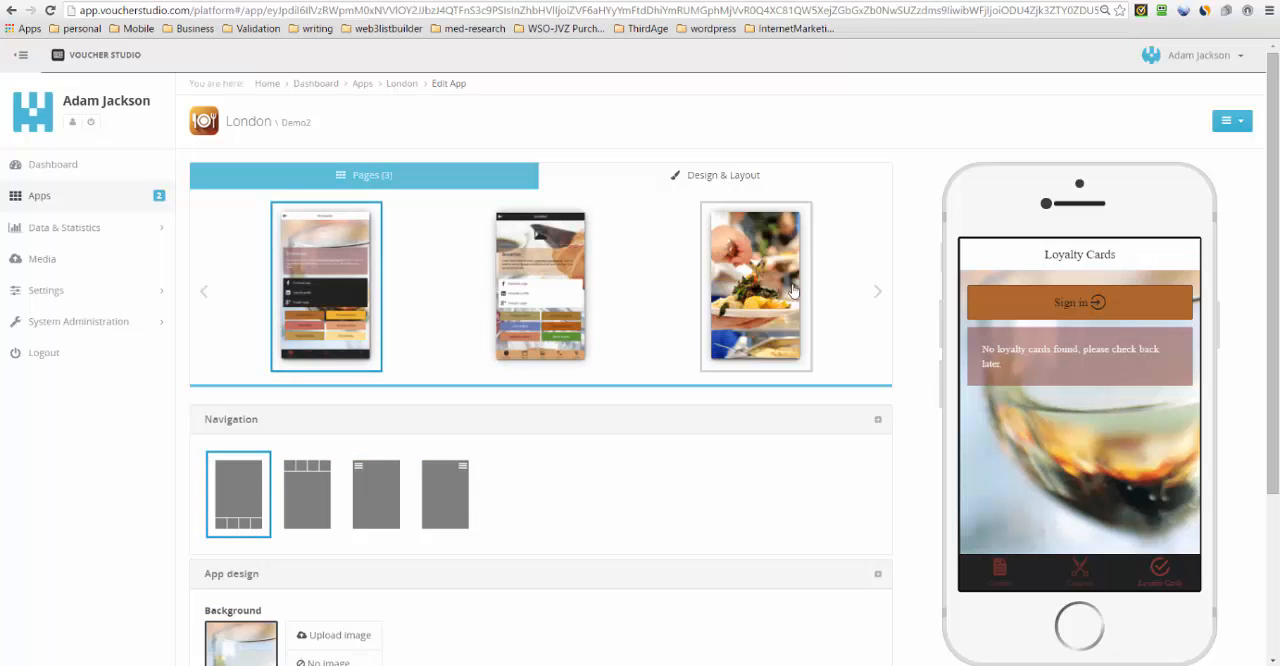
click(877, 297)
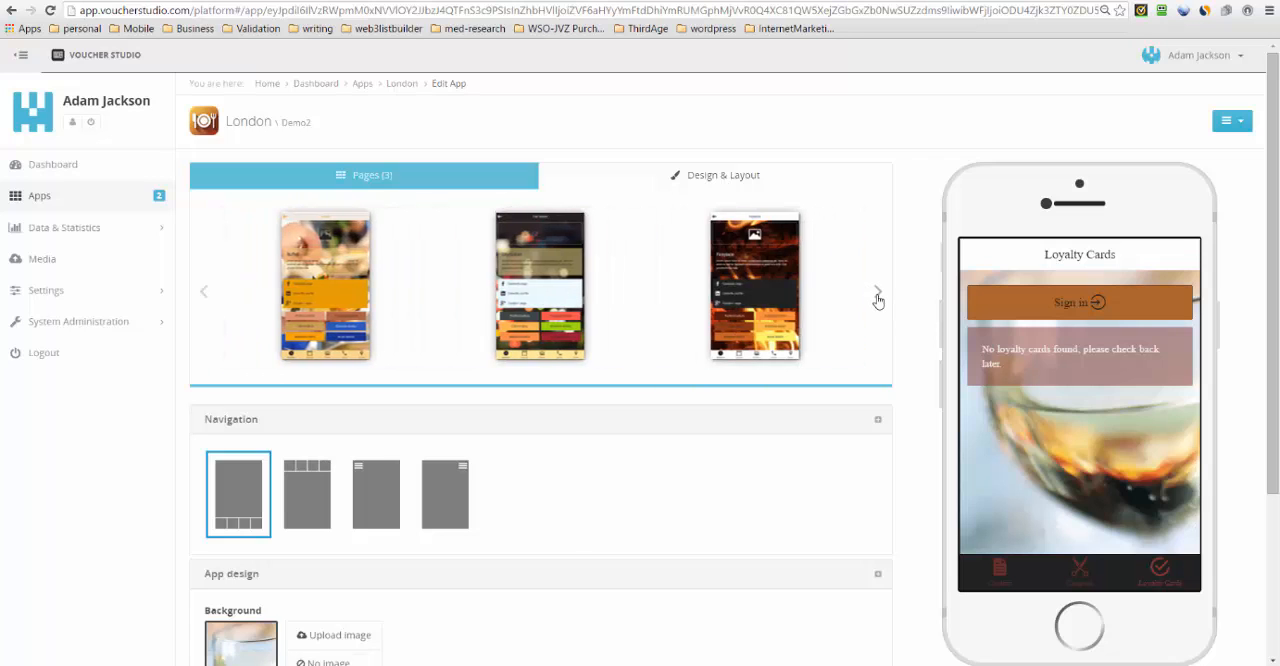
click(877, 297)
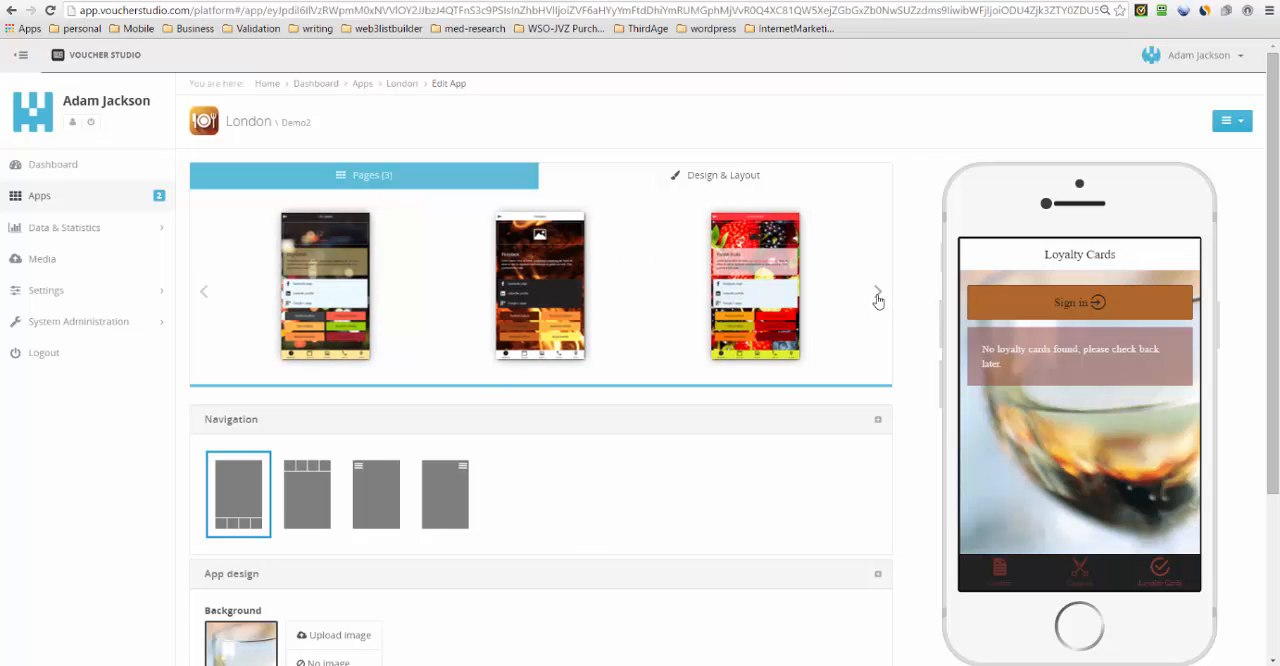
click(877, 297)
click(877, 297)
click(877, 297)
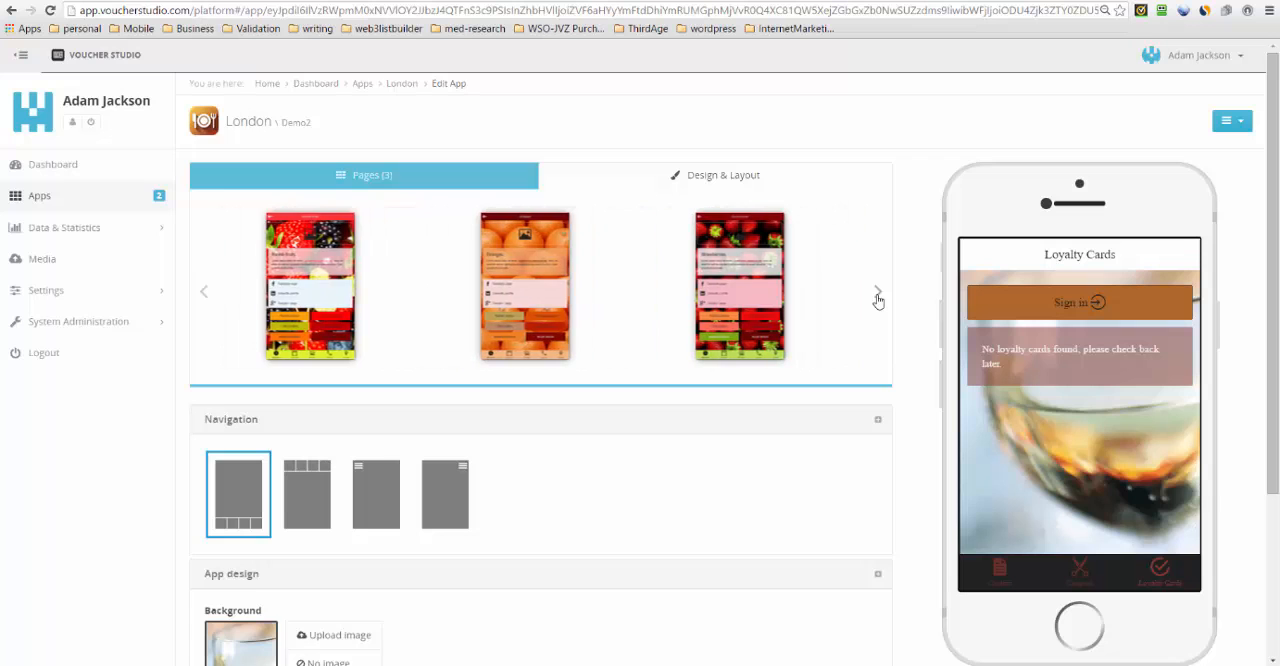
click(877, 297)
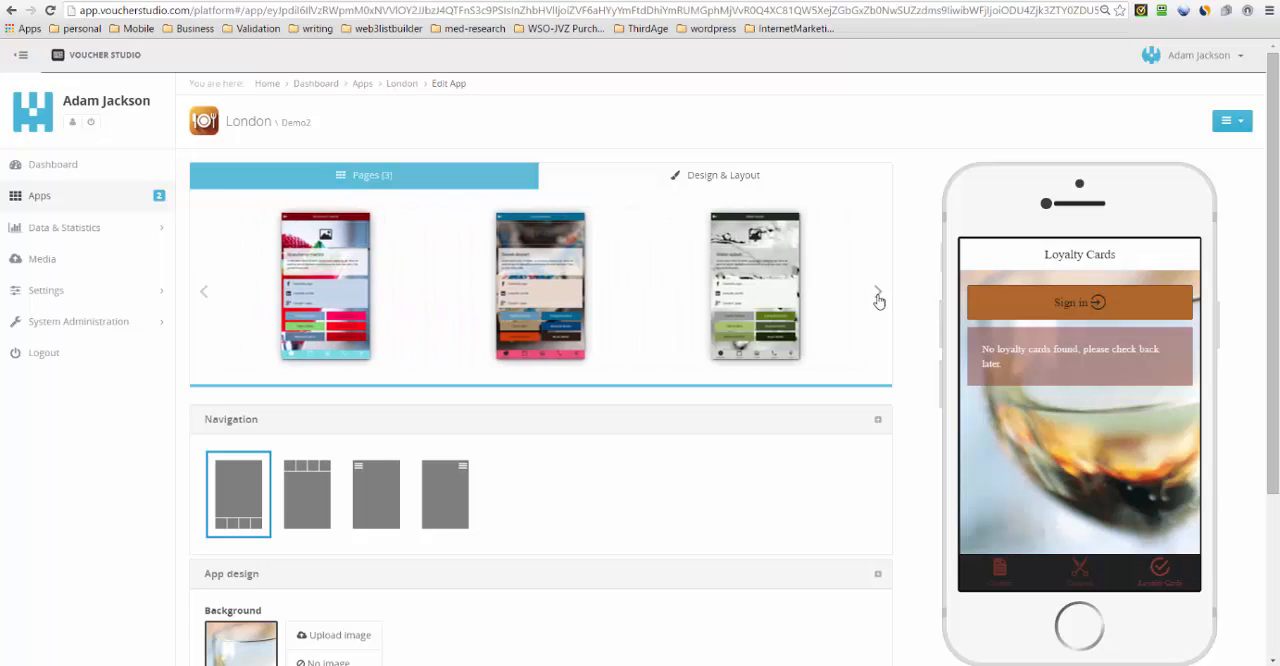
click(878, 299)
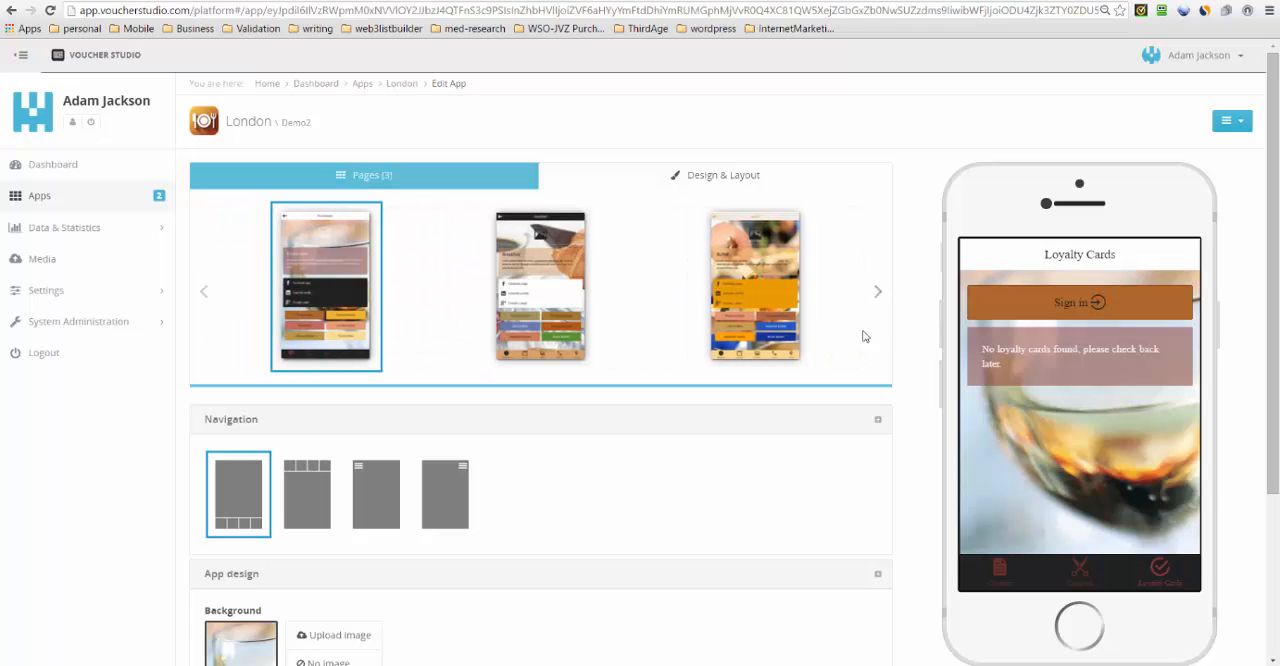
click(878, 296)
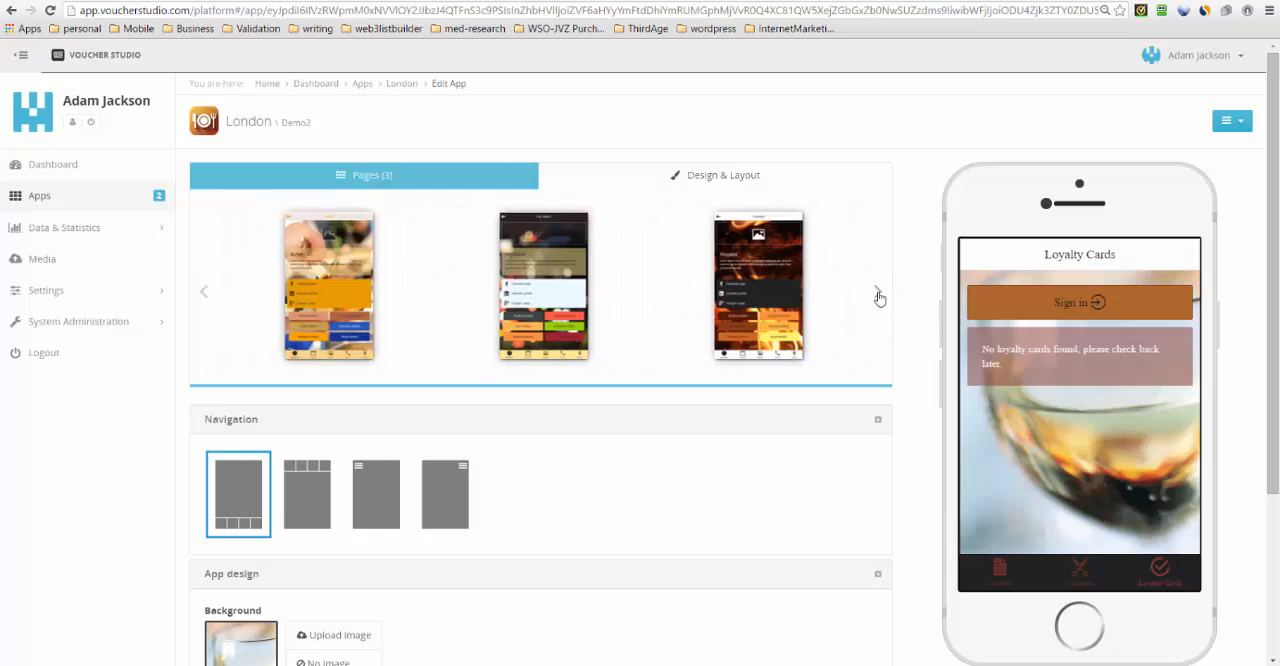
click(760, 285)
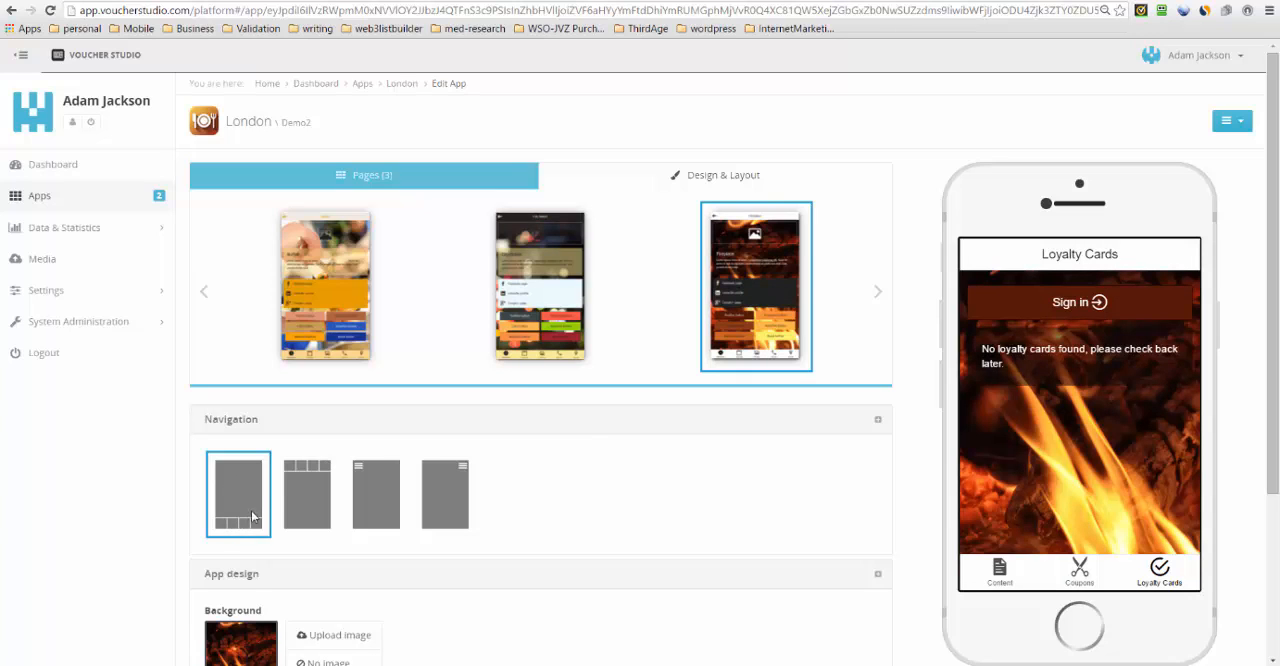
click(371, 490)
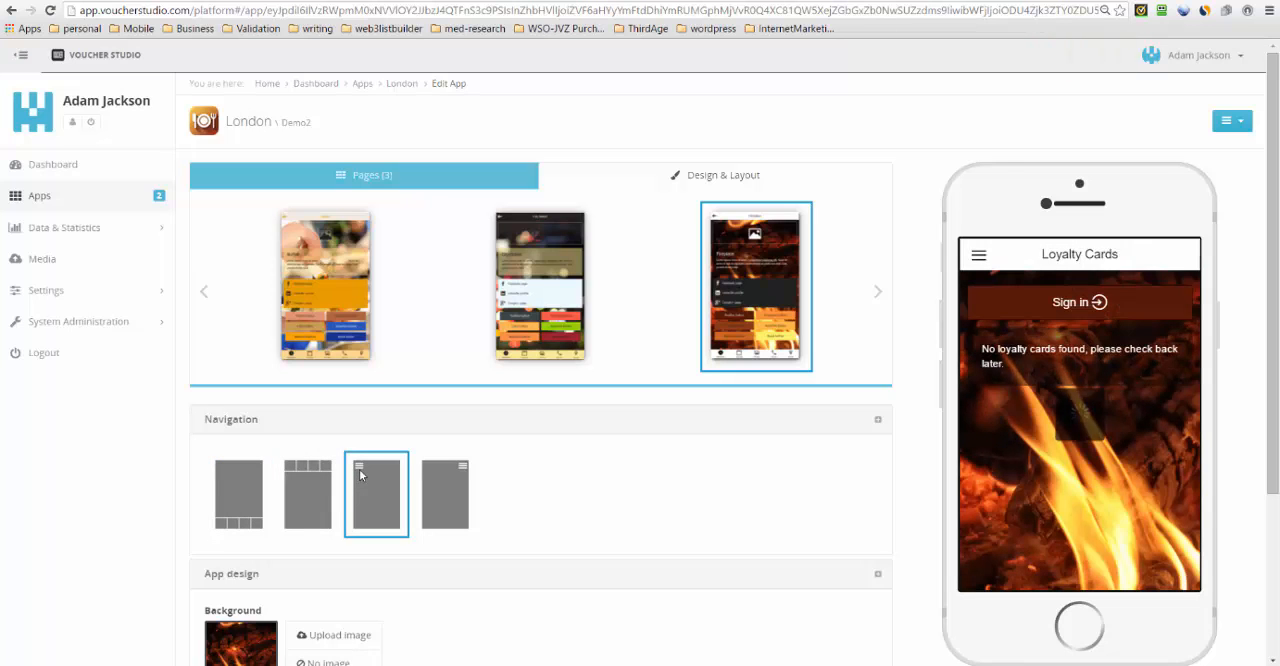
- Replace the app background with the stock image of coffee beans in a white cup
scroll(690, 460, down, 2)
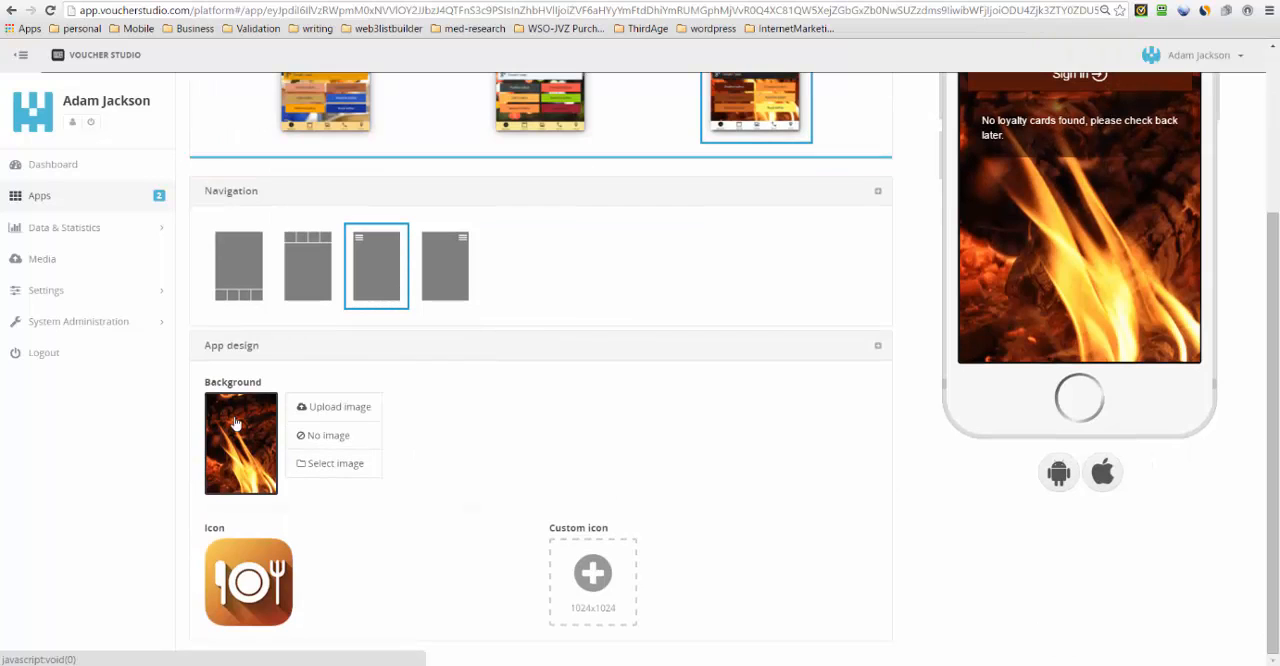
click(320, 466)
scroll(480, 429, down, 2)
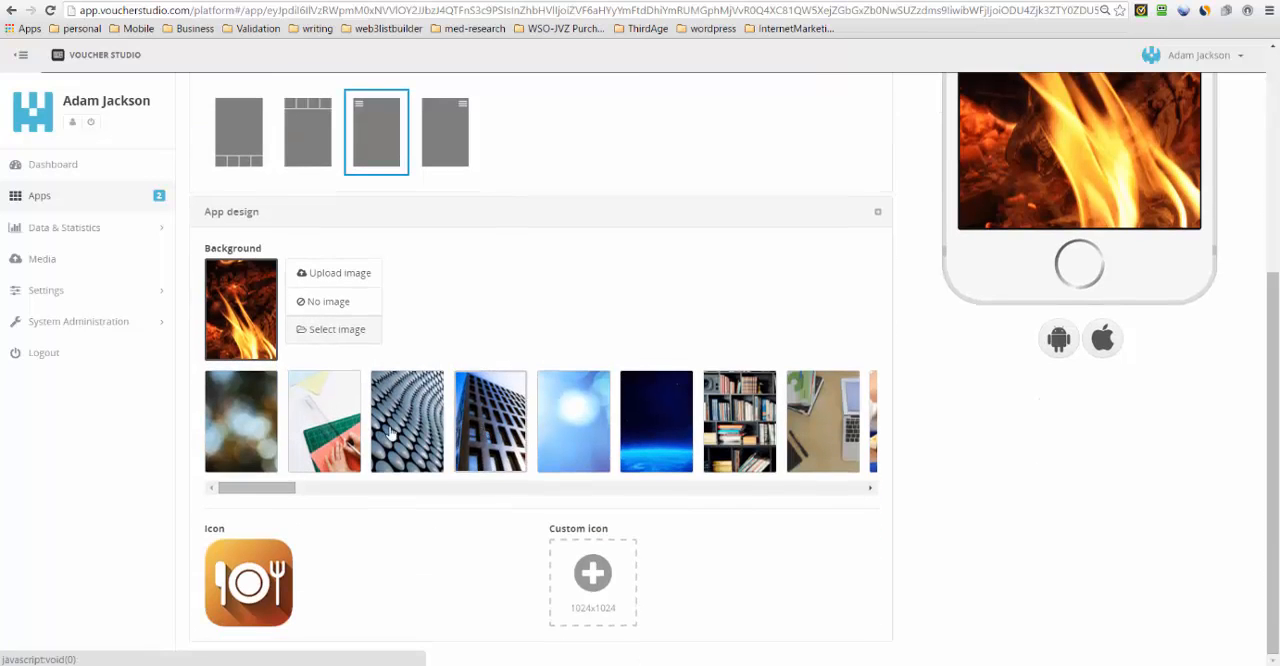
drag(258, 489, 385, 480)
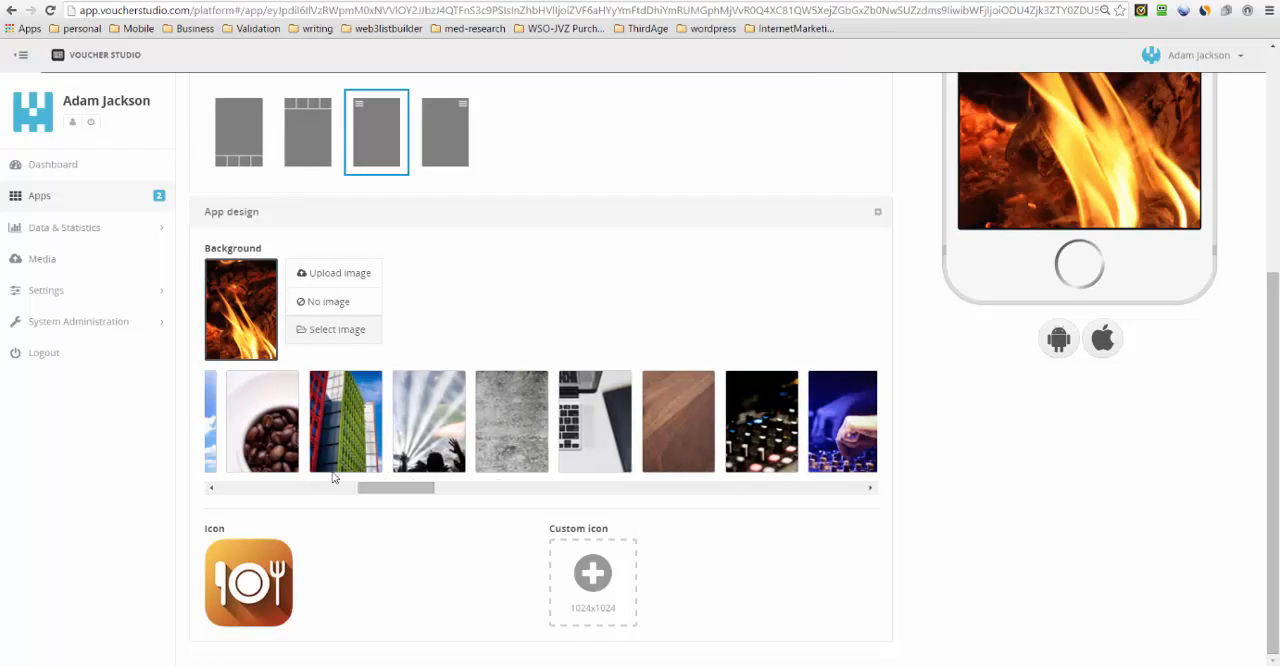
click(270, 445)
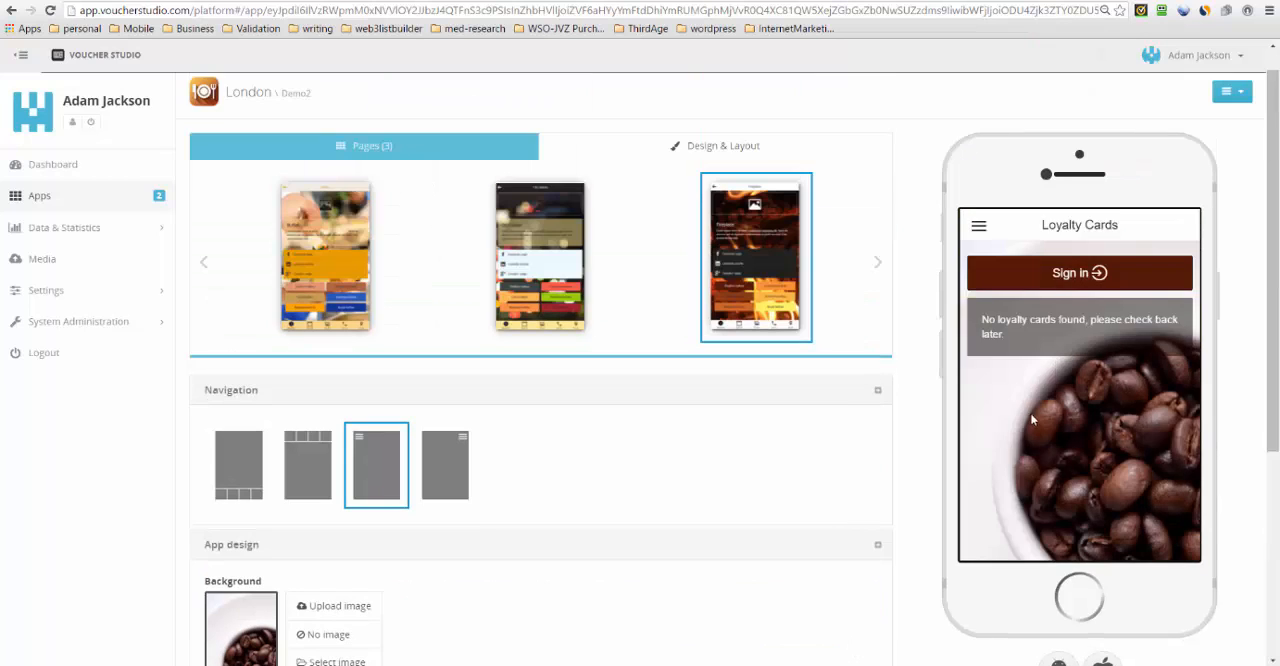
- Change the app icon to the brown steaming coffee cup
scroll(1033, 411, down, 3)
scroll(320, 537, down, 1)
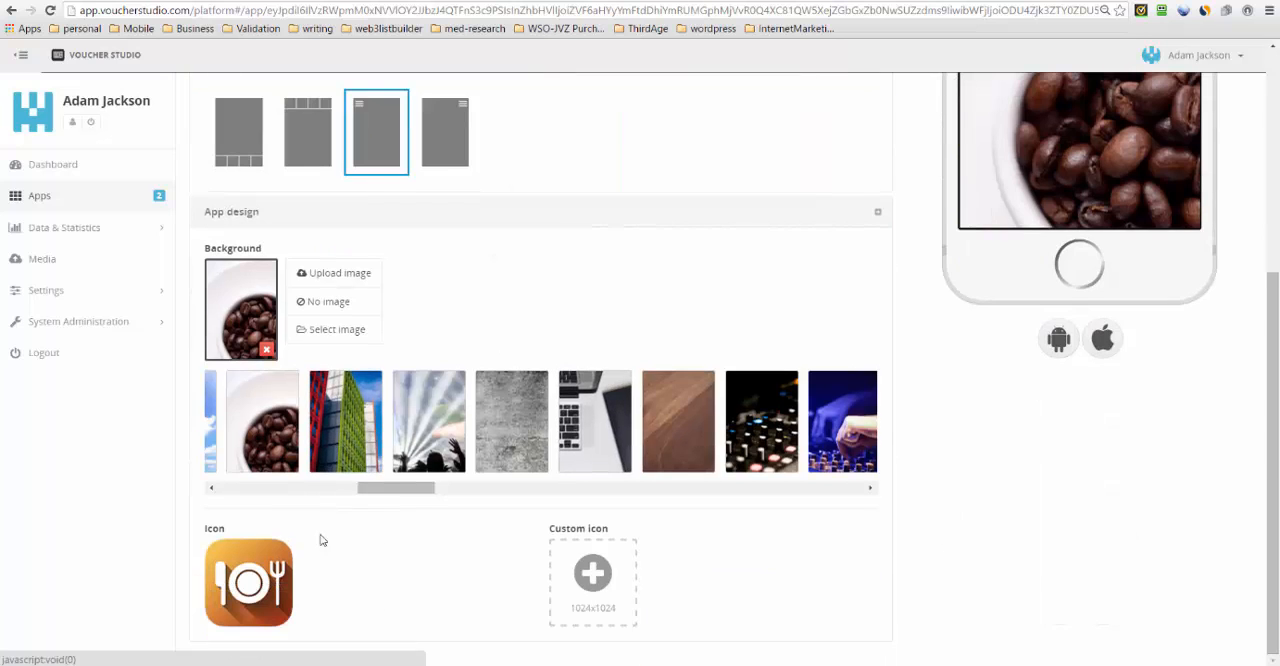
click(242, 572)
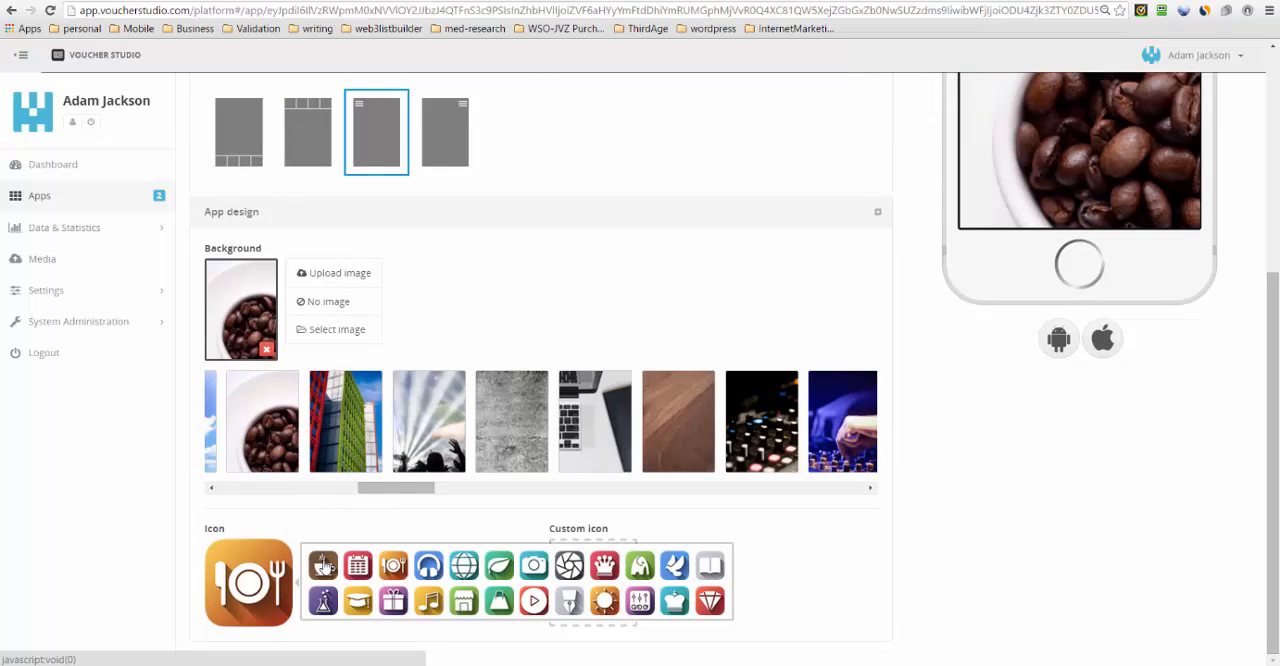
click(324, 566)
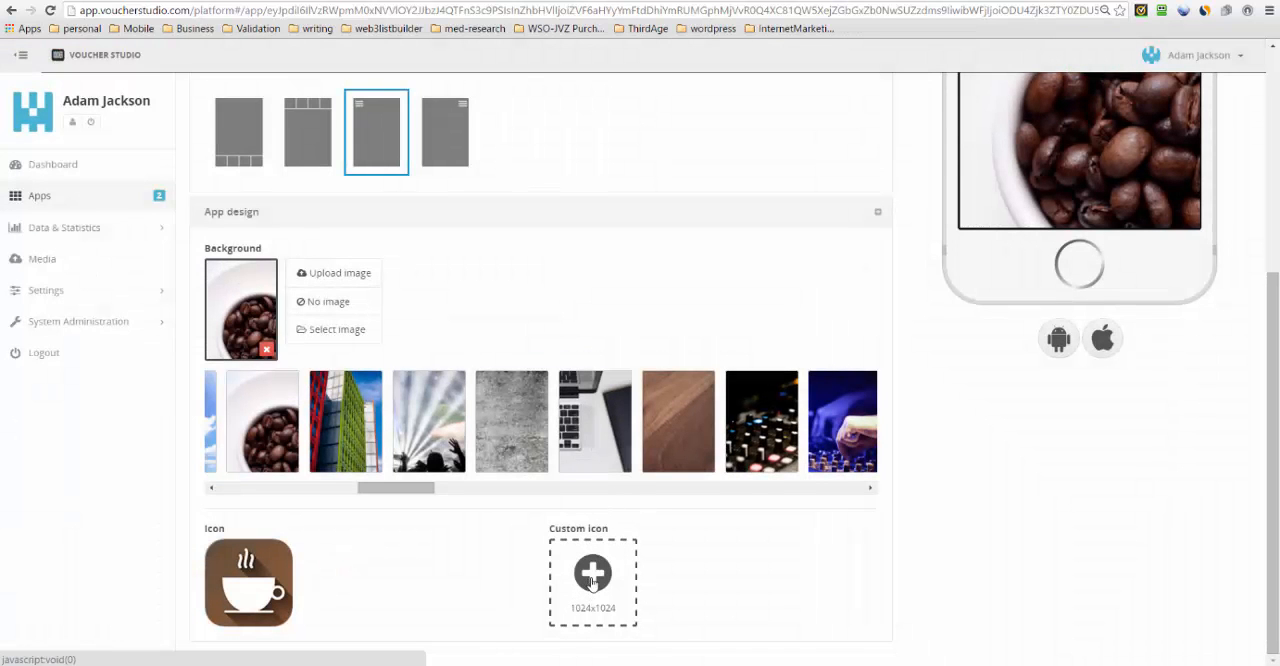
- Look at the custom icon upload options and close the file browser without choosing an image
click(593, 577)
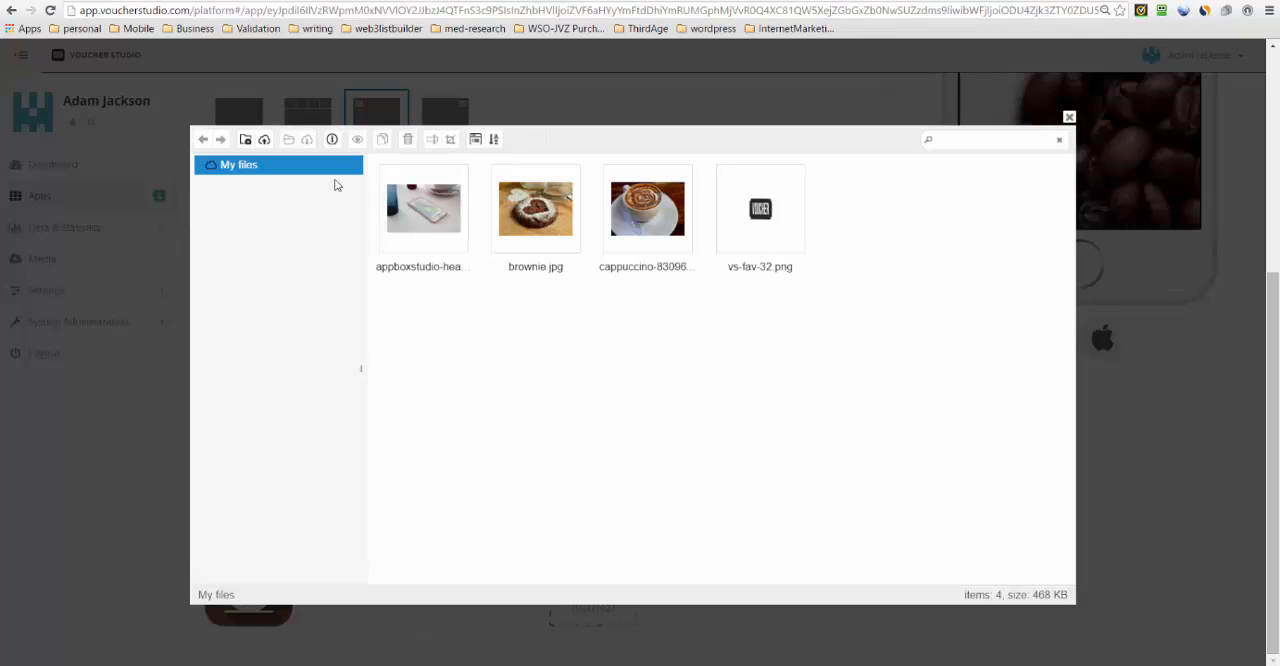
click(266, 142)
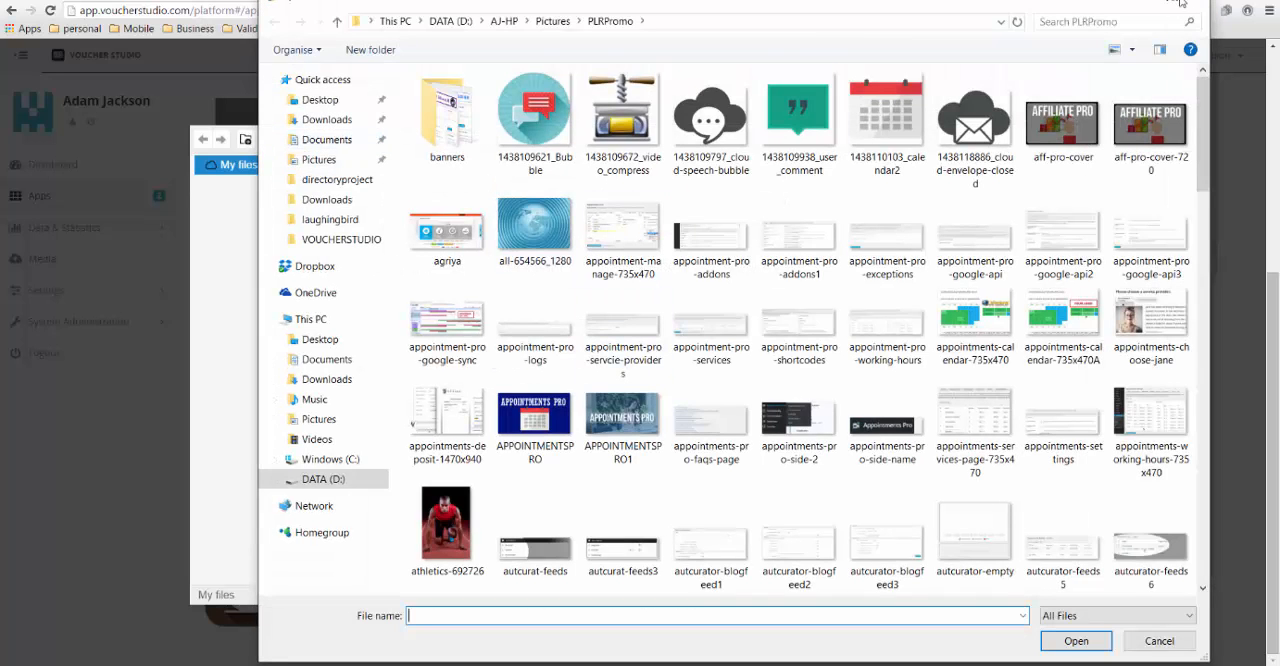
click(1183, 4)
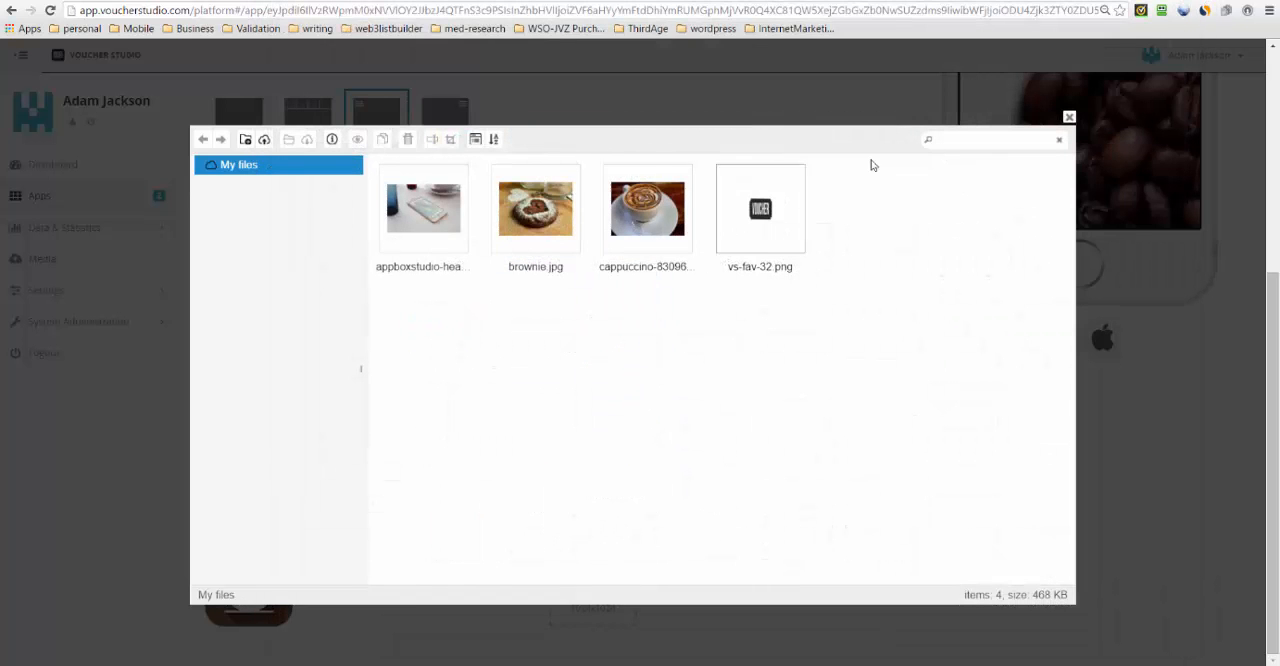
click(1068, 119)
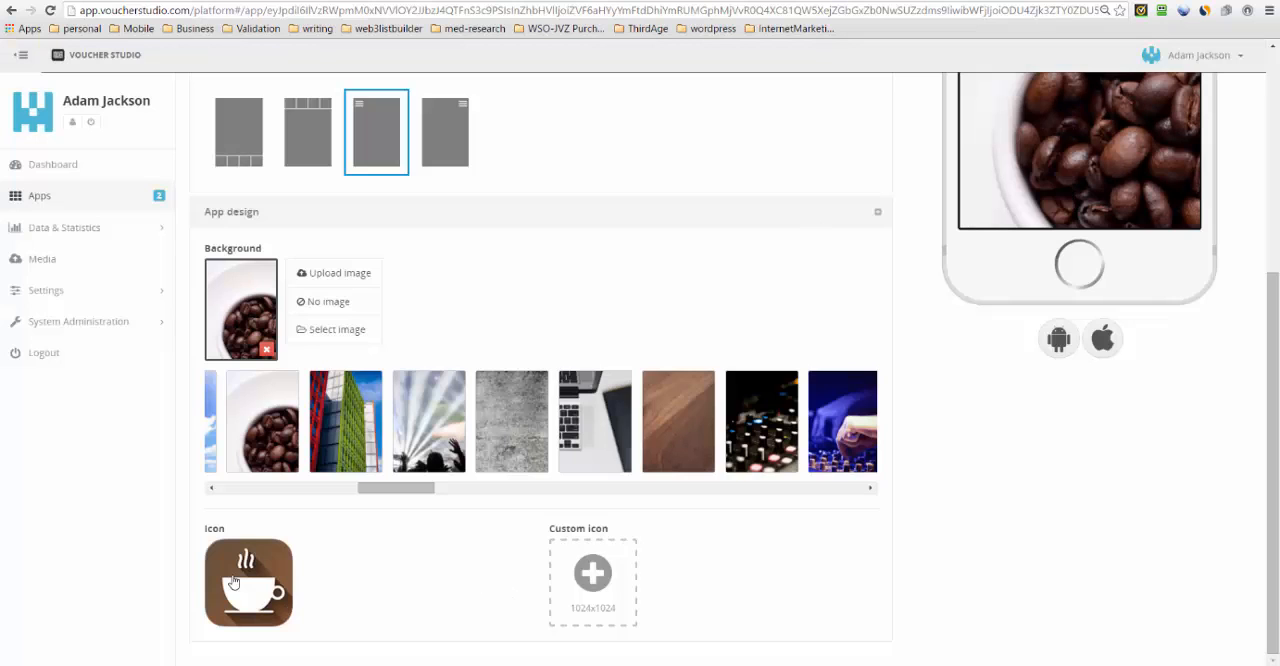
scroll(1005, 512, up, 4)
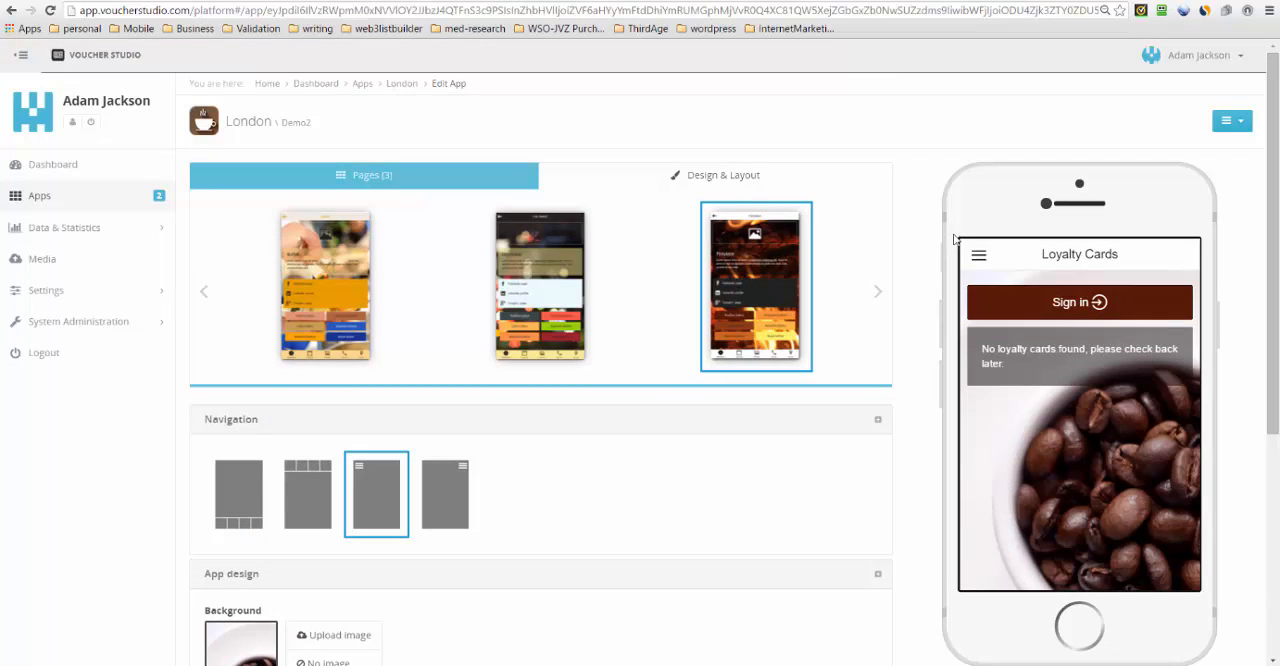
scroll(693, 337, down, 4)
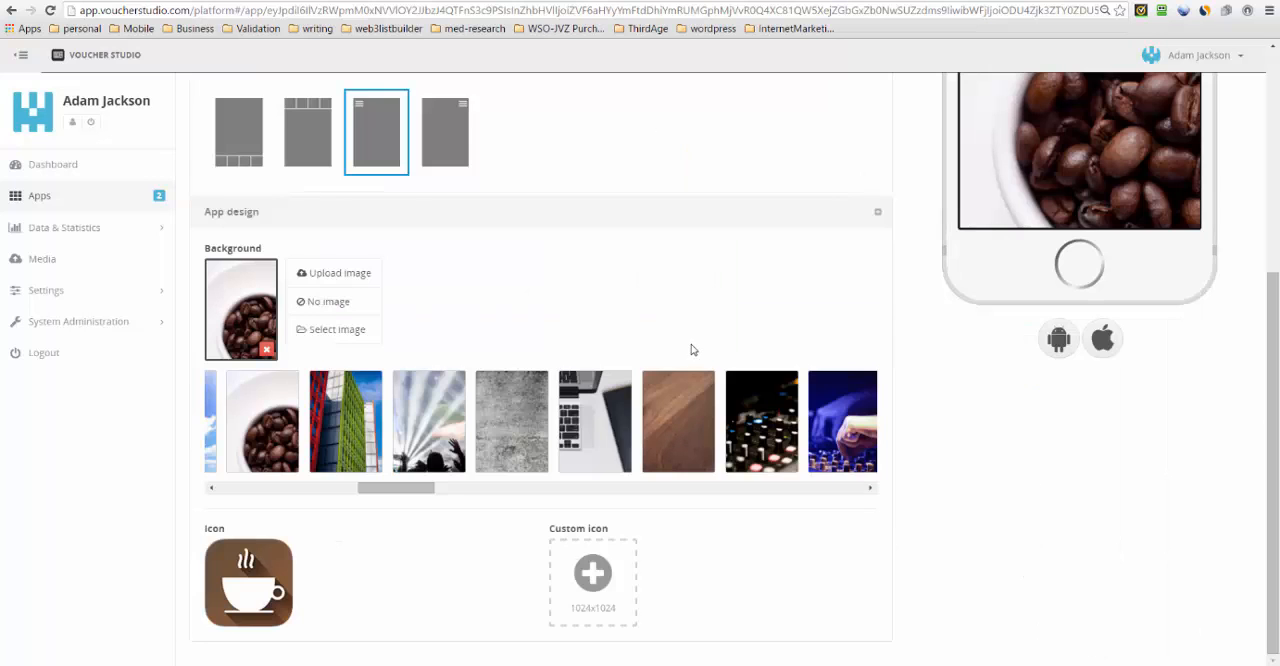
- Rename the Content page as Coffee Cup Loyalty Program
scroll(693, 349, up, 4)
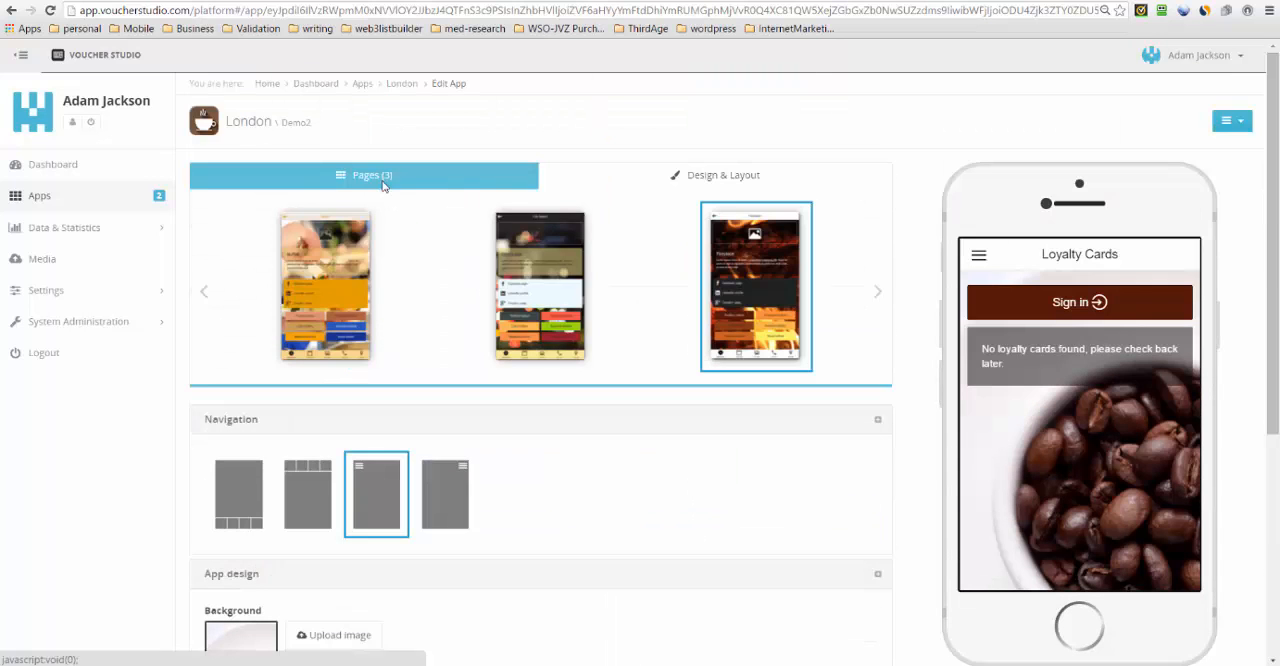
click(383, 182)
scroll(602, 375, down, 1)
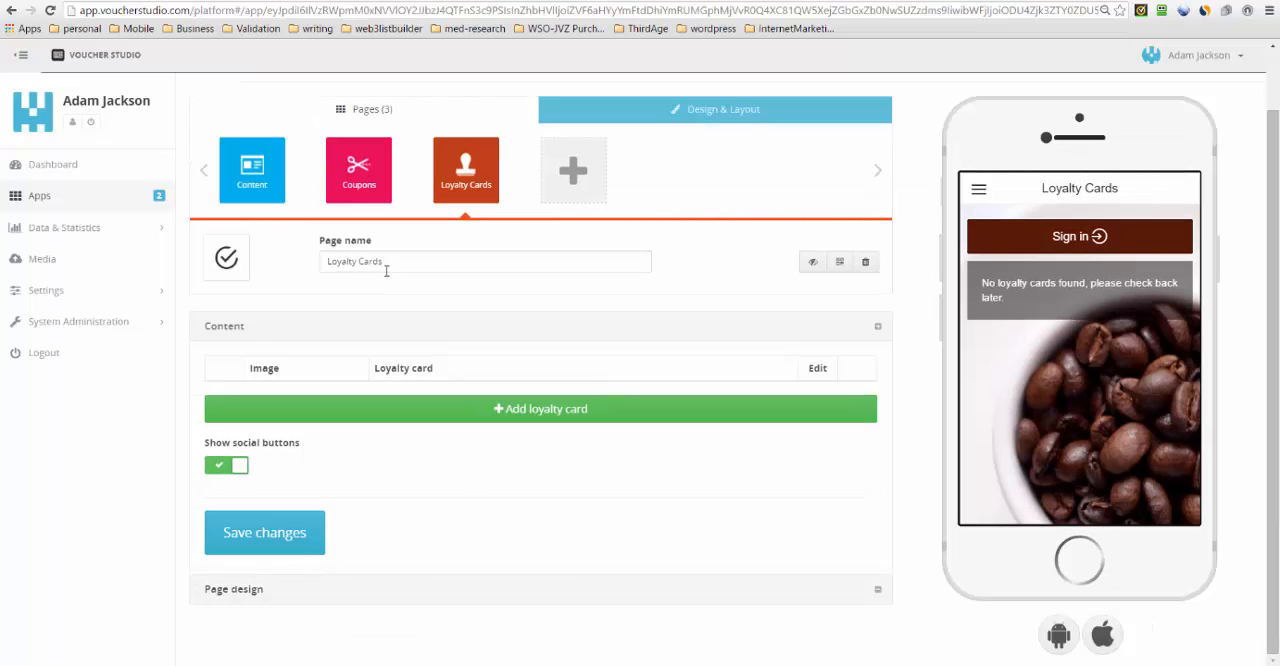
click(266, 190)
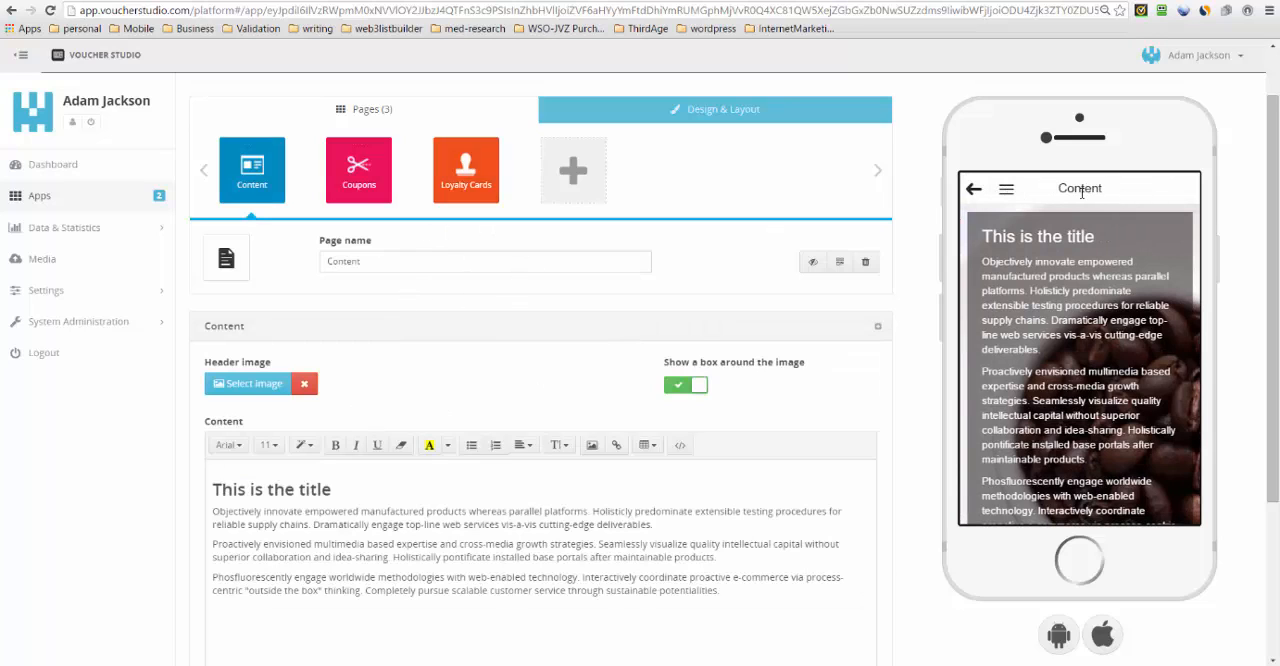
drag(388, 268, 314, 266)
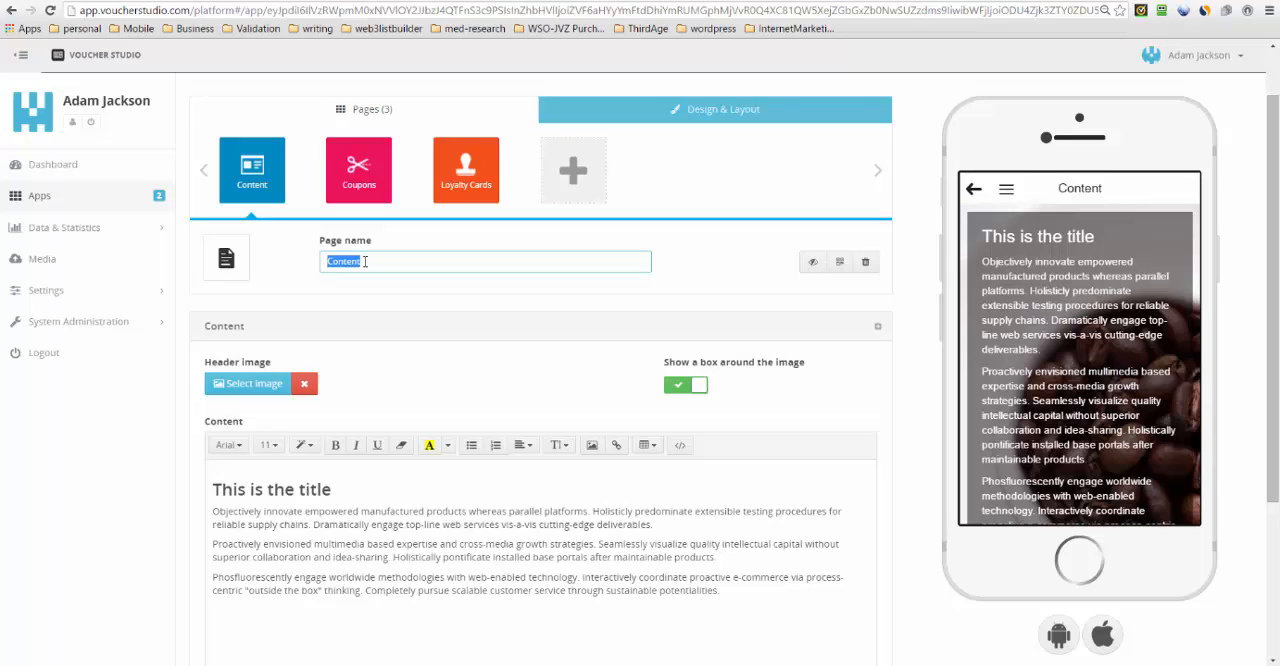
text(Coffee Cup)
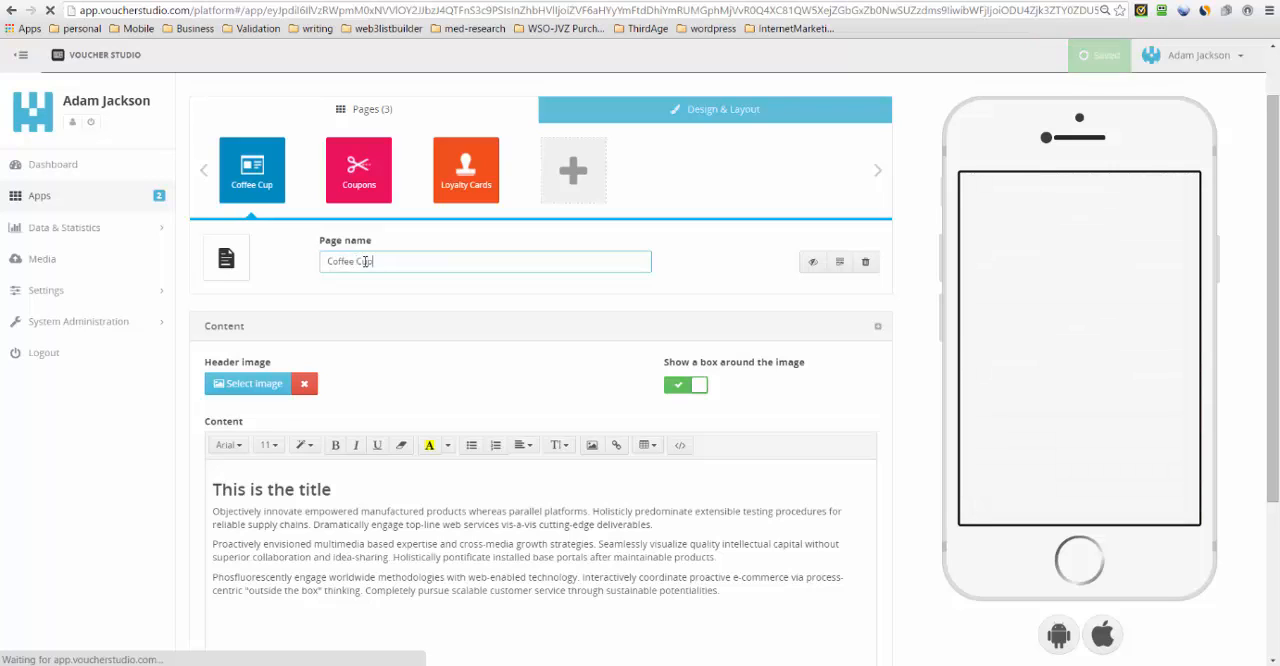
text( Loyalty)
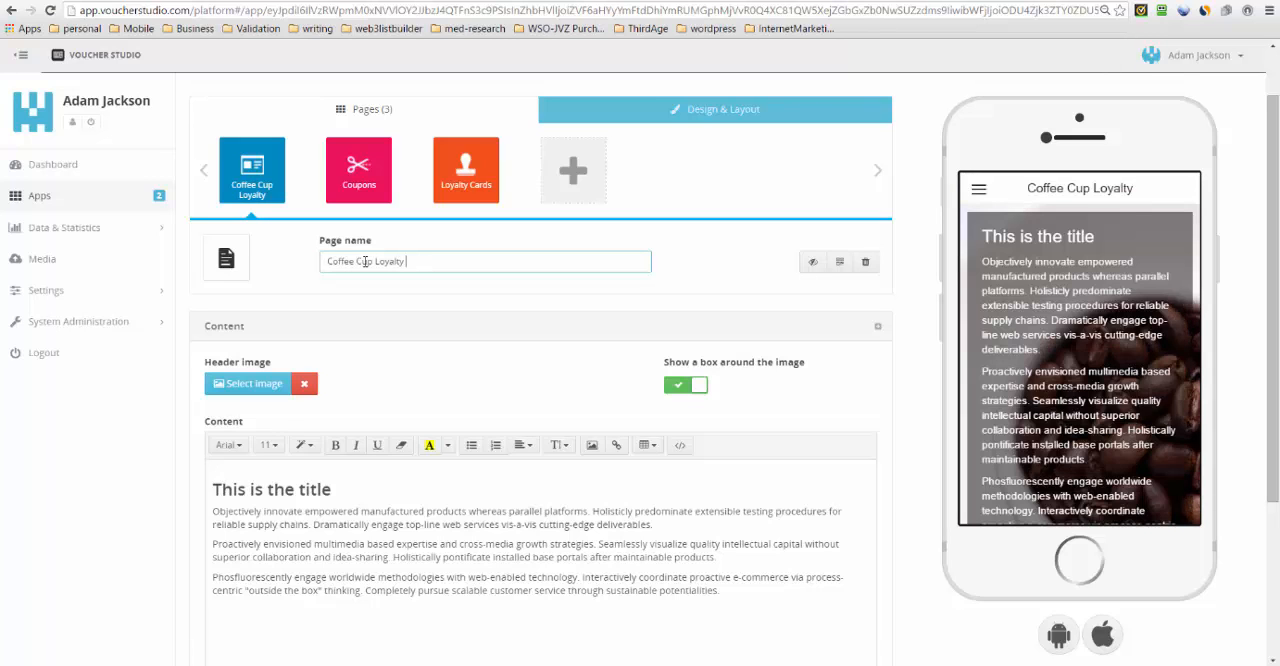
text(Program)
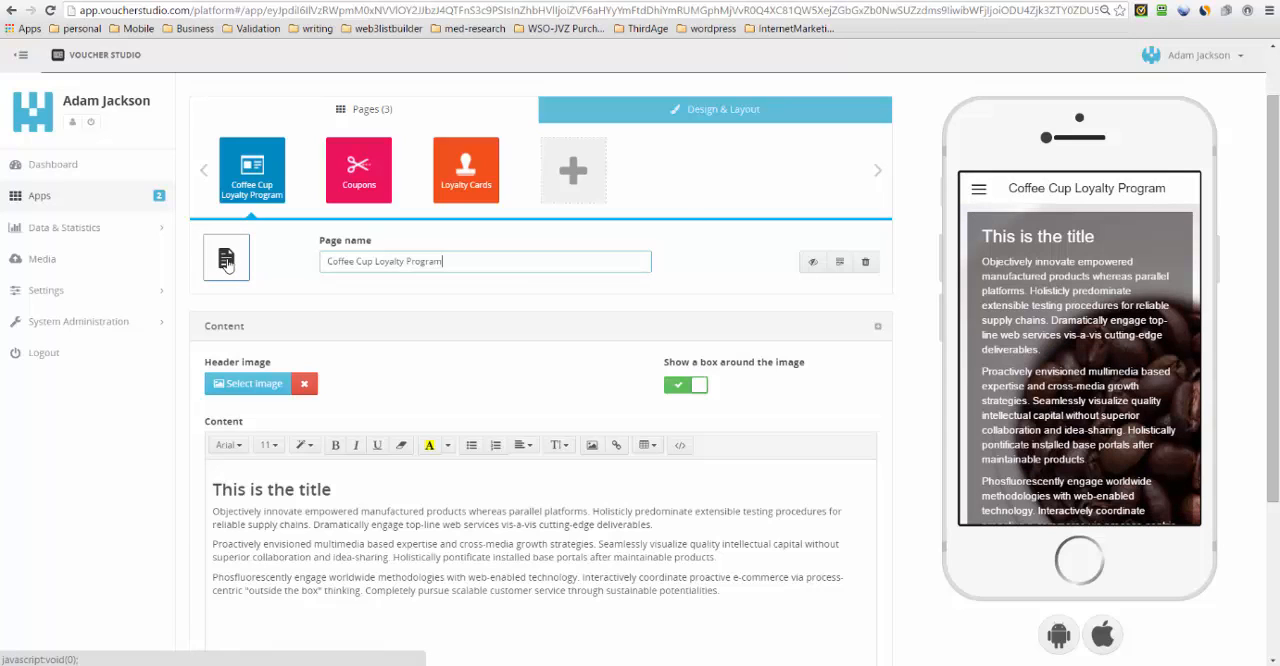
- Change the Coffee Cup Loyalty Program page's icon to the coffee cup, found by searching the icon set for "coffee"
click(227, 263)
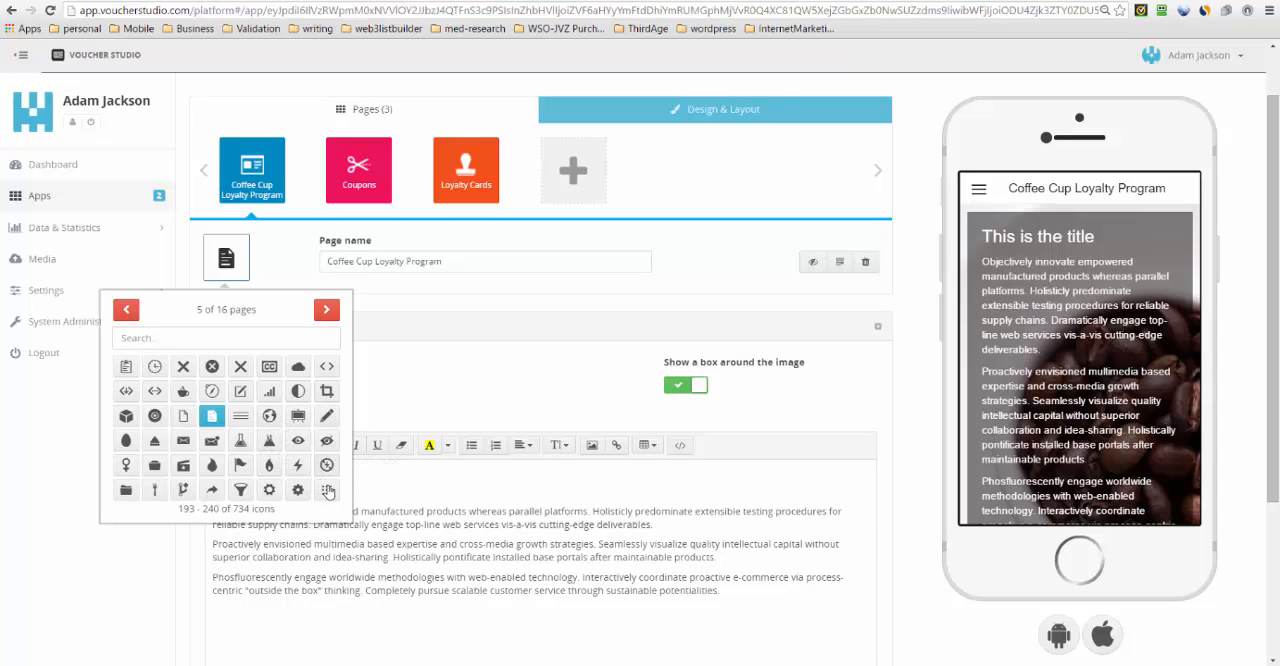
click(327, 311)
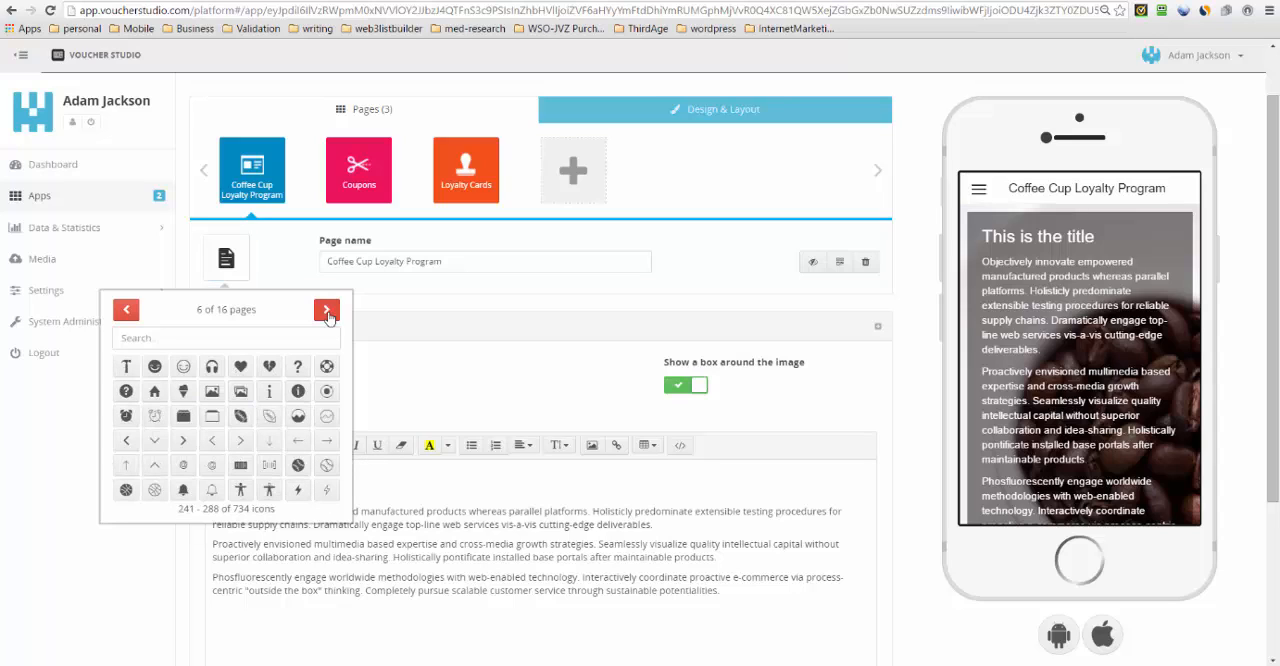
click(327, 311)
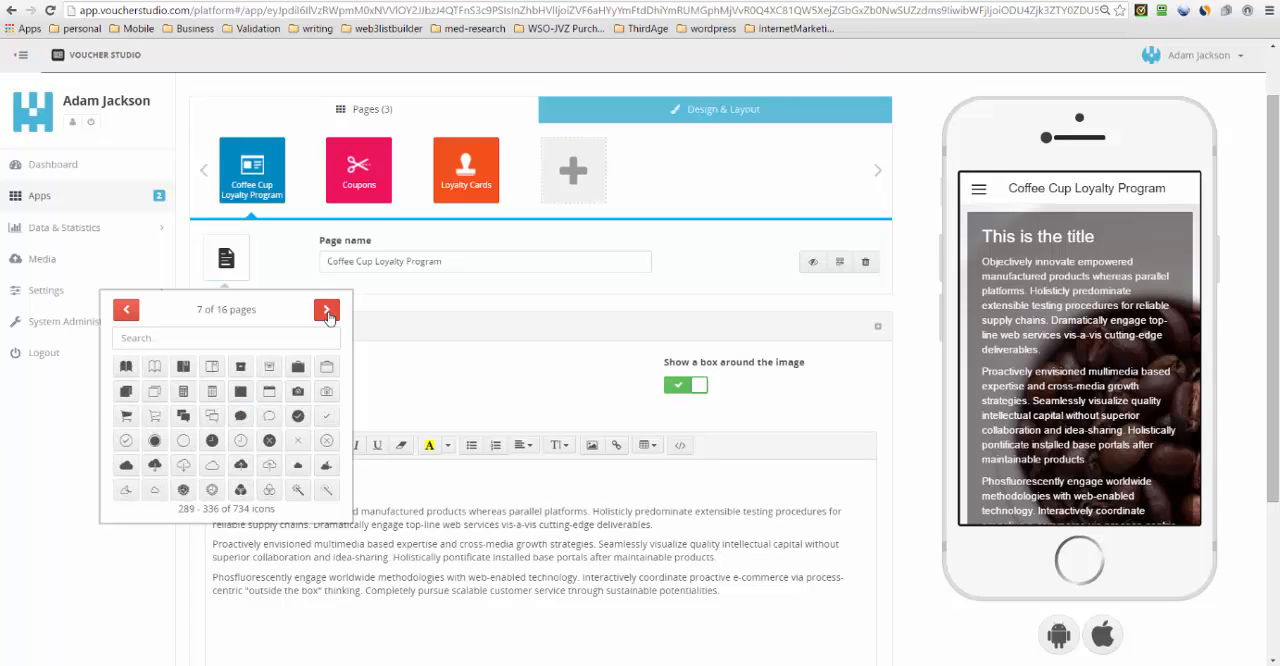
click(217, 338)
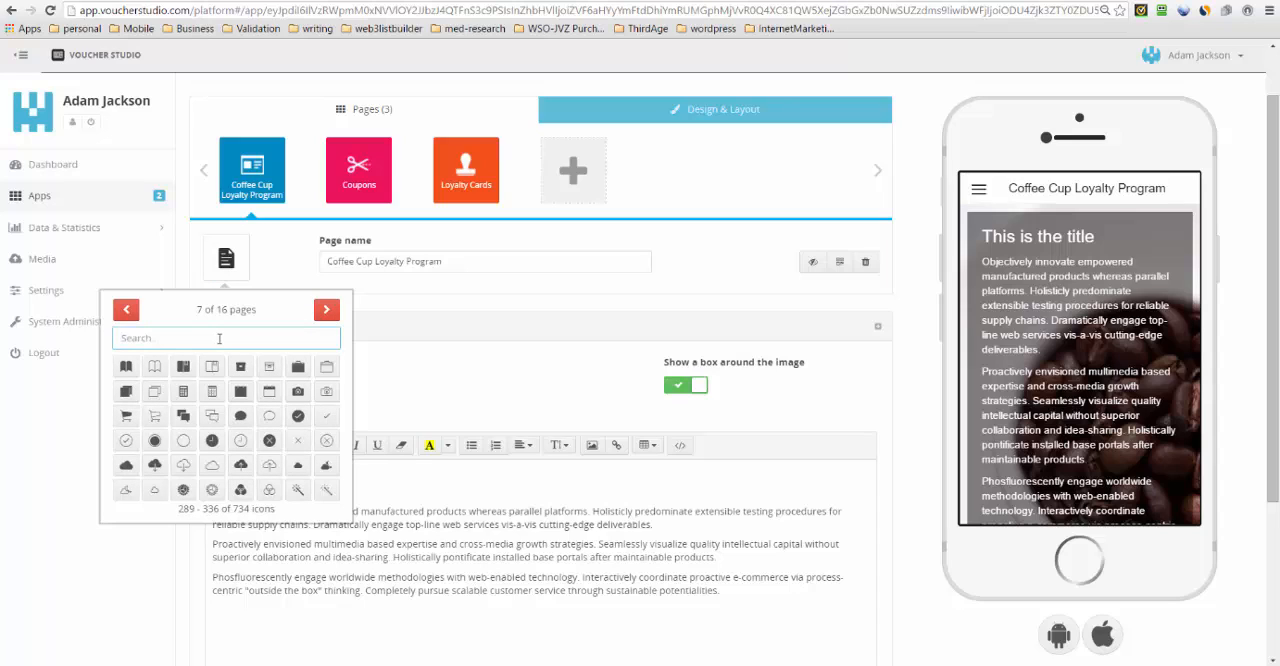
text(co)
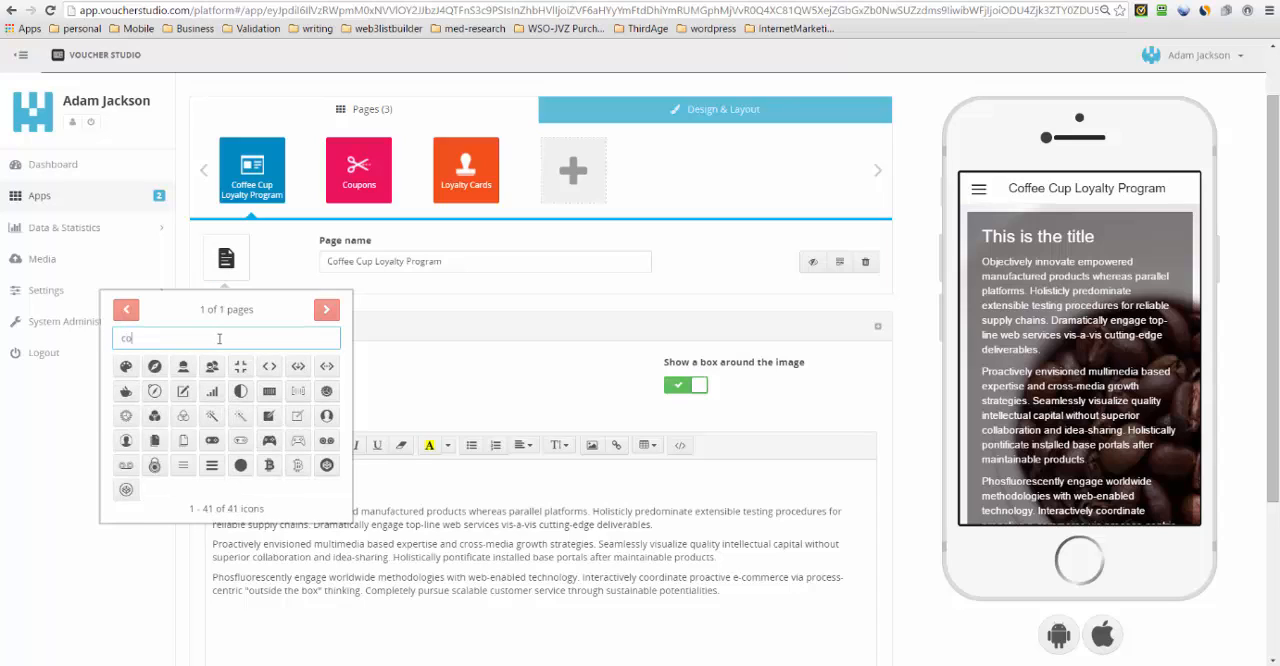
text(ffee)
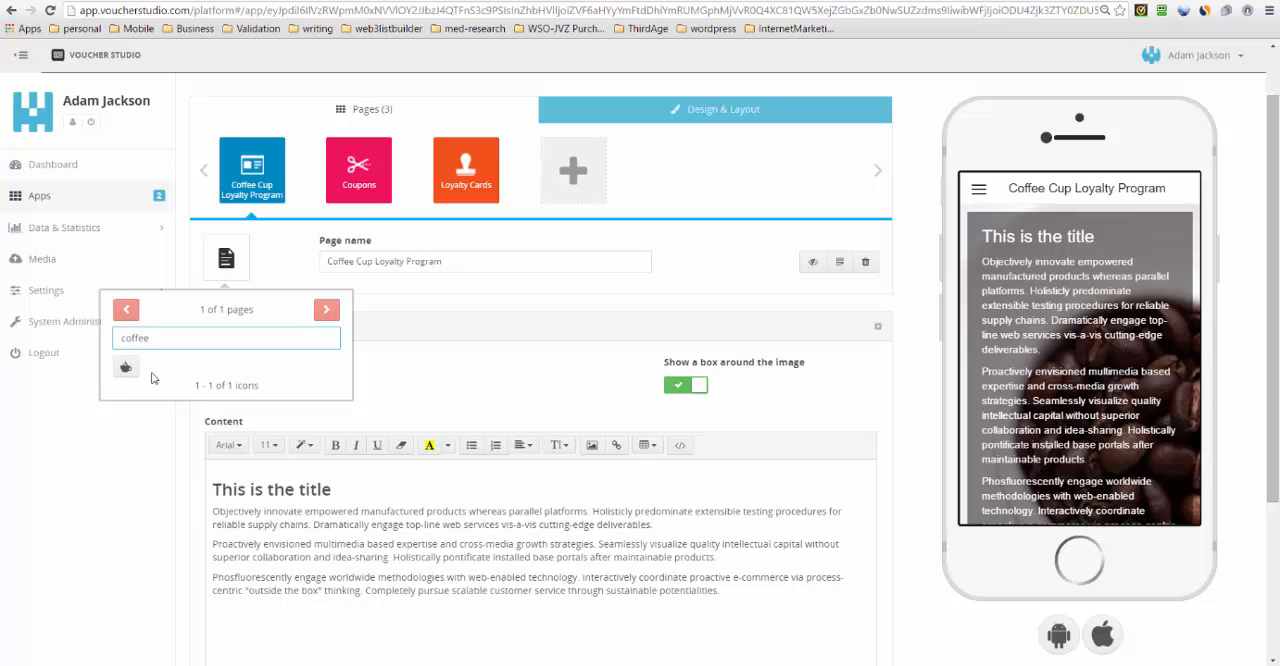
click(127, 369)
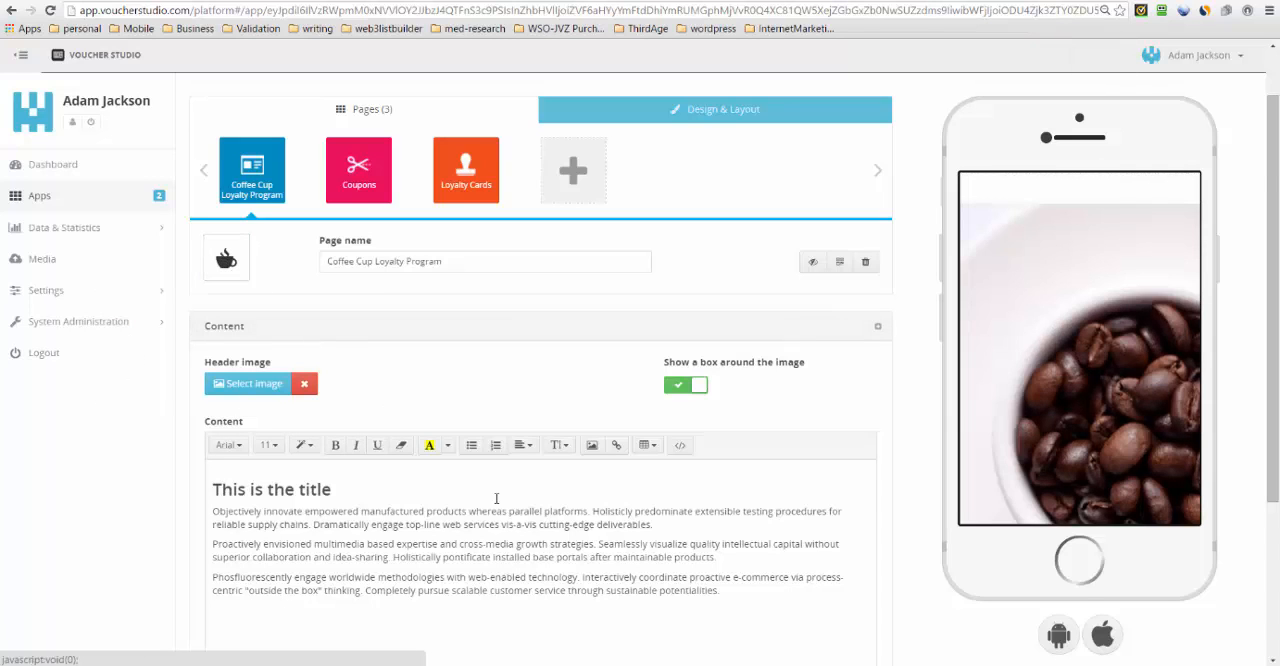
- Delete all the placeholder title and paragraphs from the page's content
scroll(496, 498, down, 2)
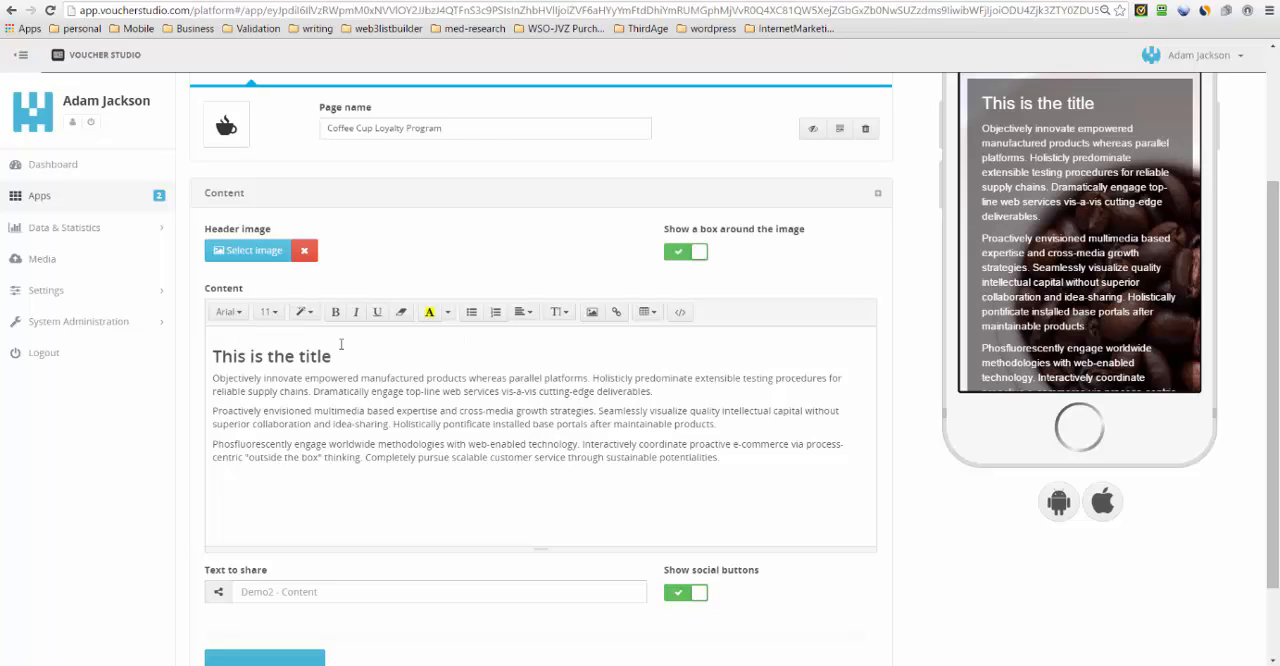
drag(403, 394, 194, 337)
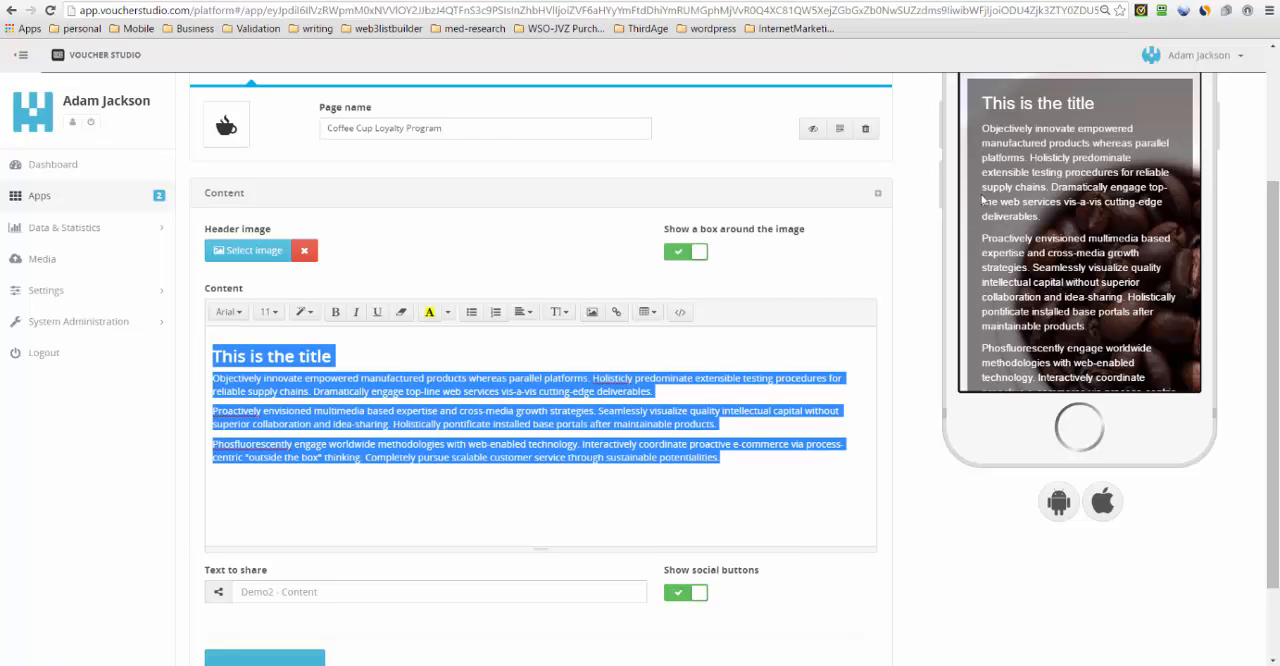
key(BackSpace)
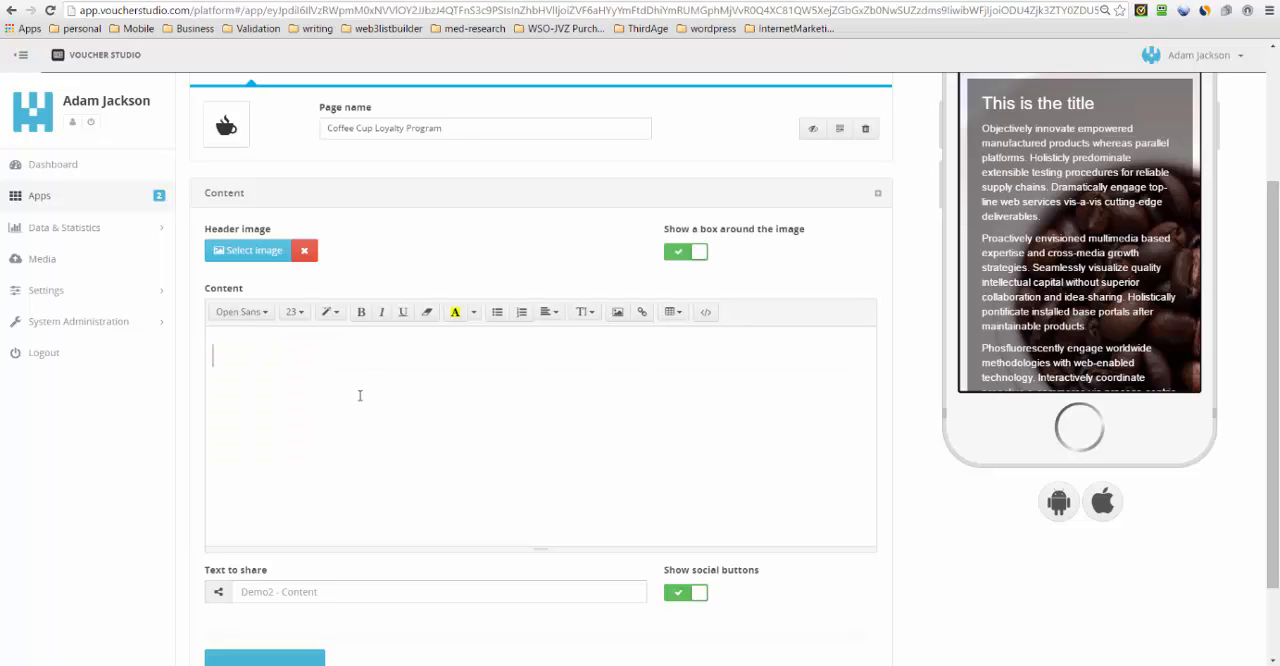
- Insert the picture coffee-307147_1280-300 from the Pictures > AppBoxStudio > coffee-demo folder into the page content
click(617, 312)
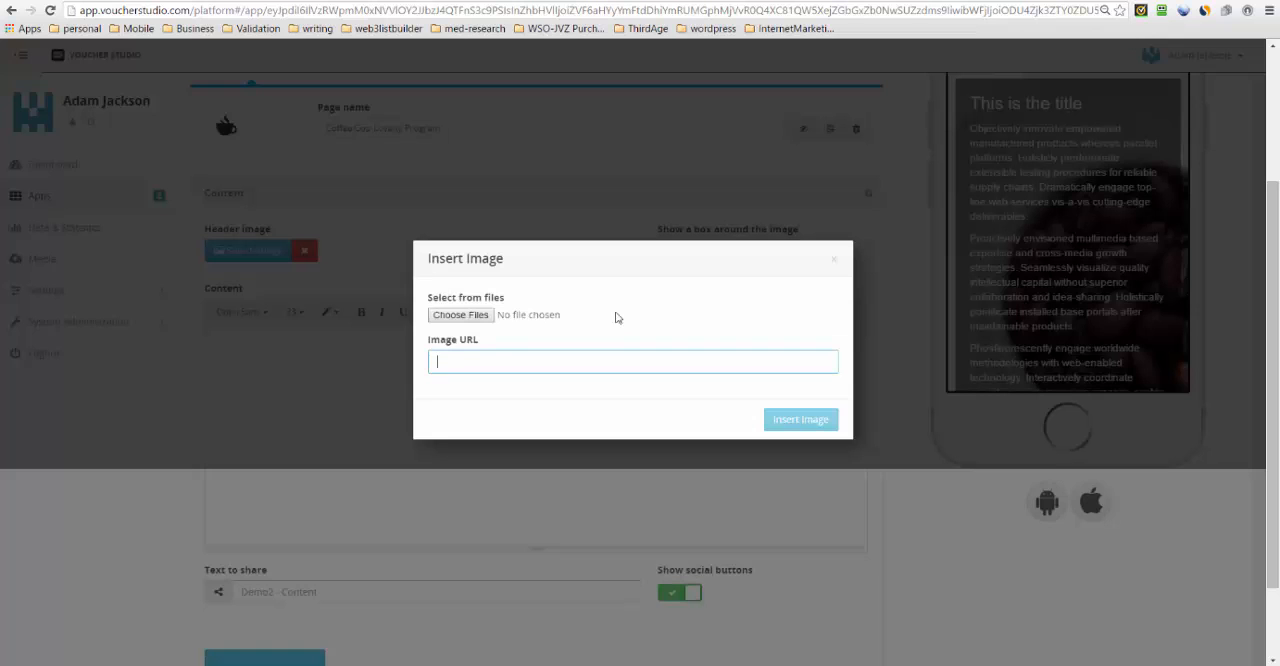
click(481, 316)
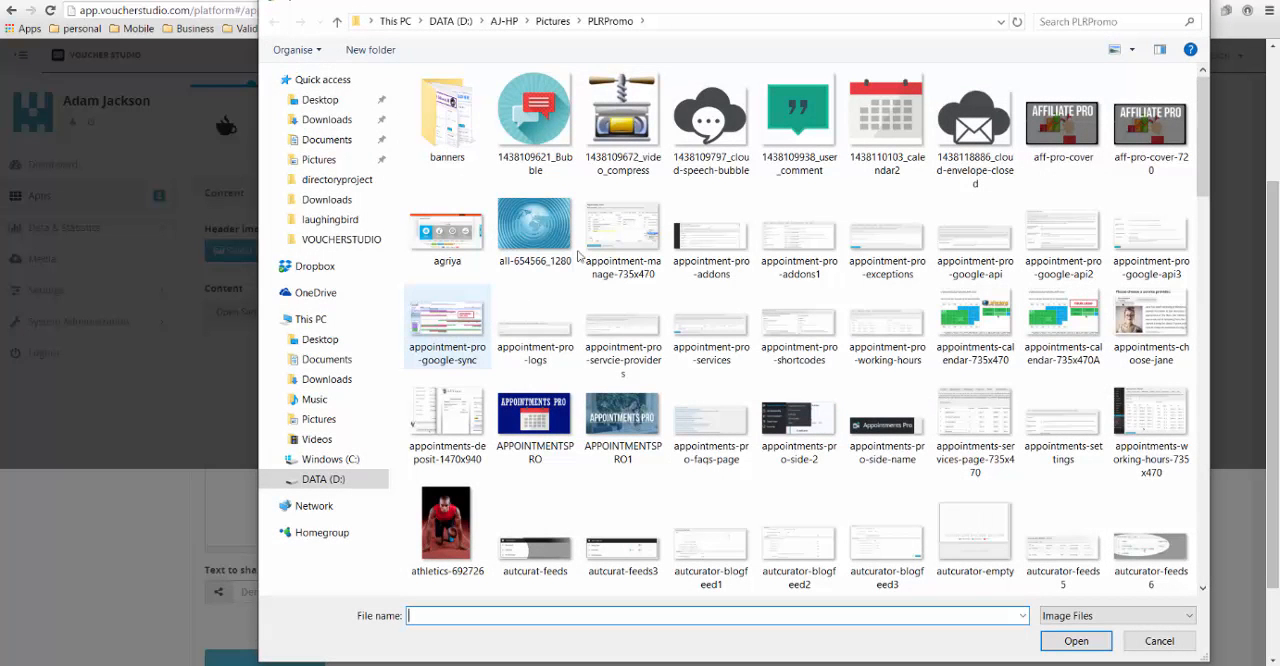
click(558, 26)
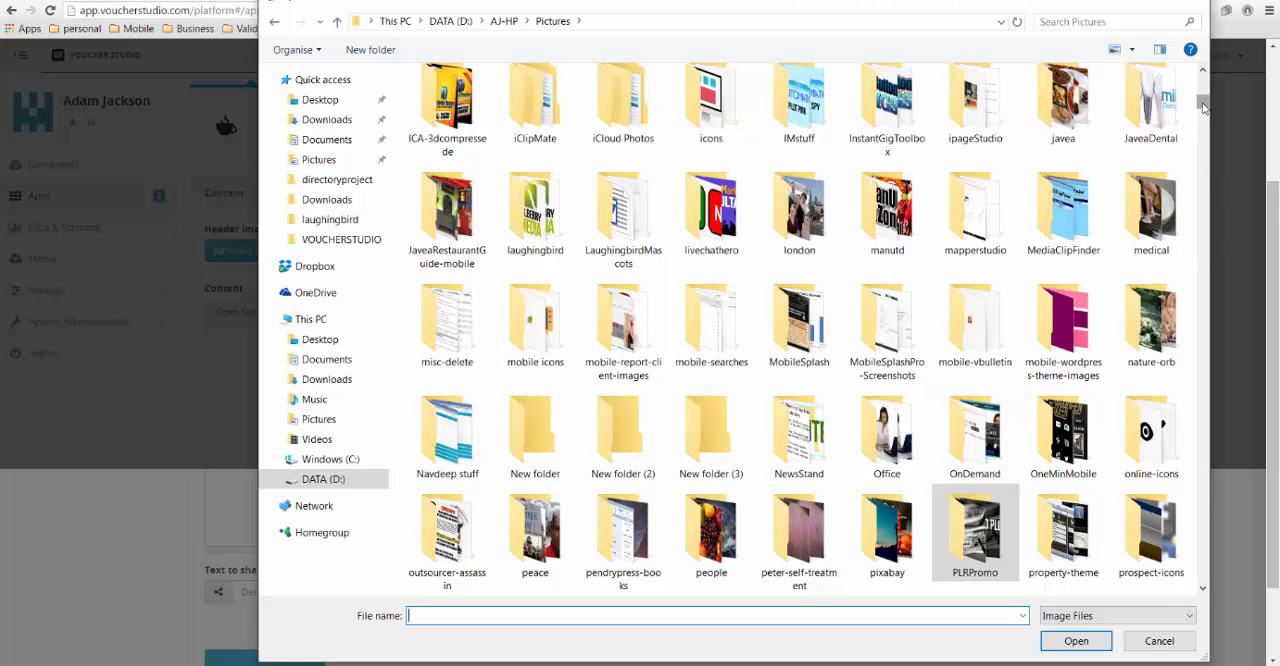
drag(1203, 107, 1203, 80)
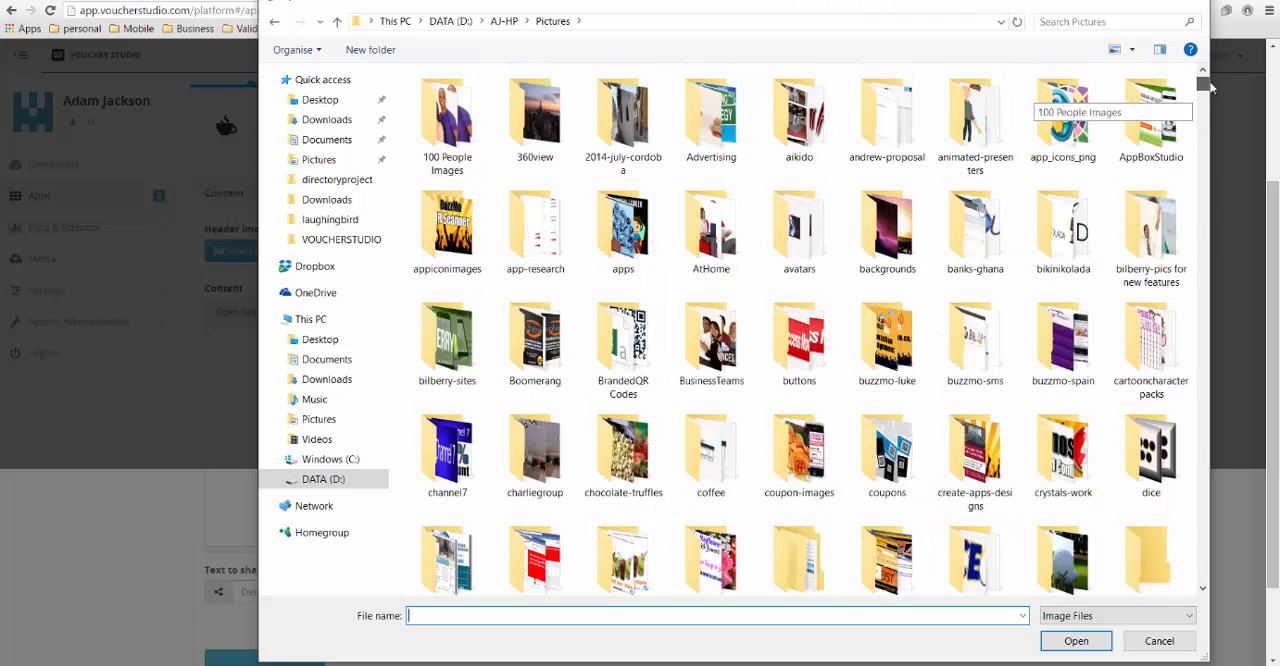
double_click(1143, 145)
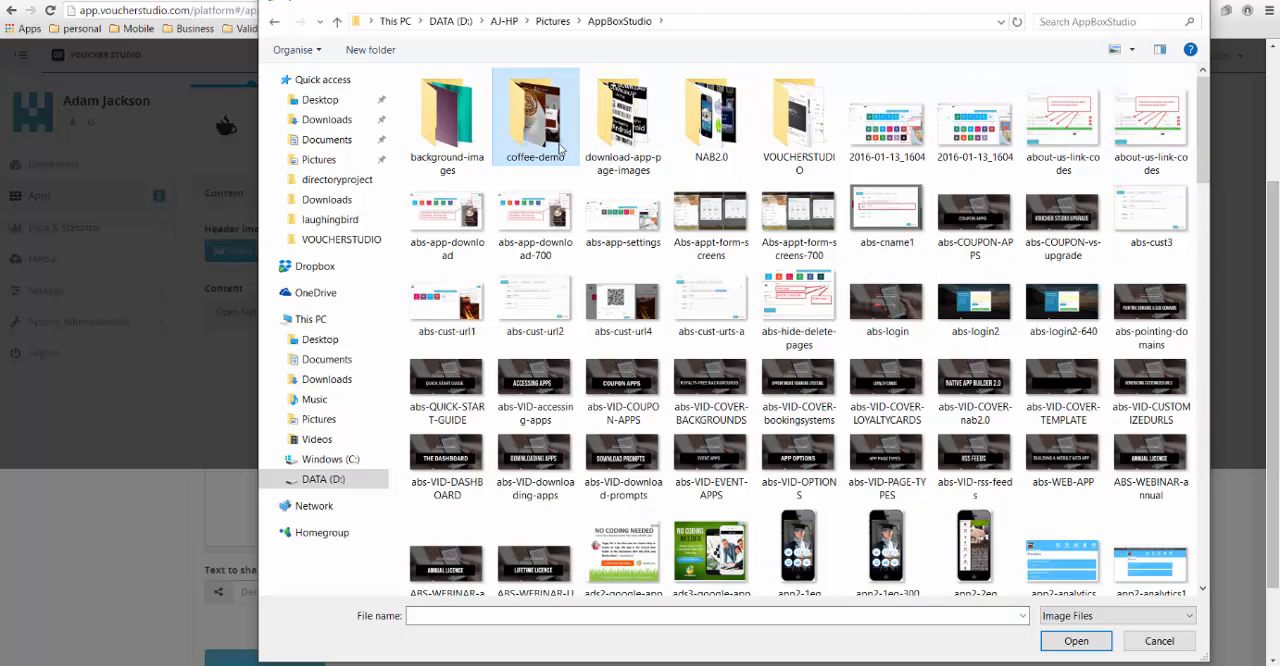
double_click(560, 145)
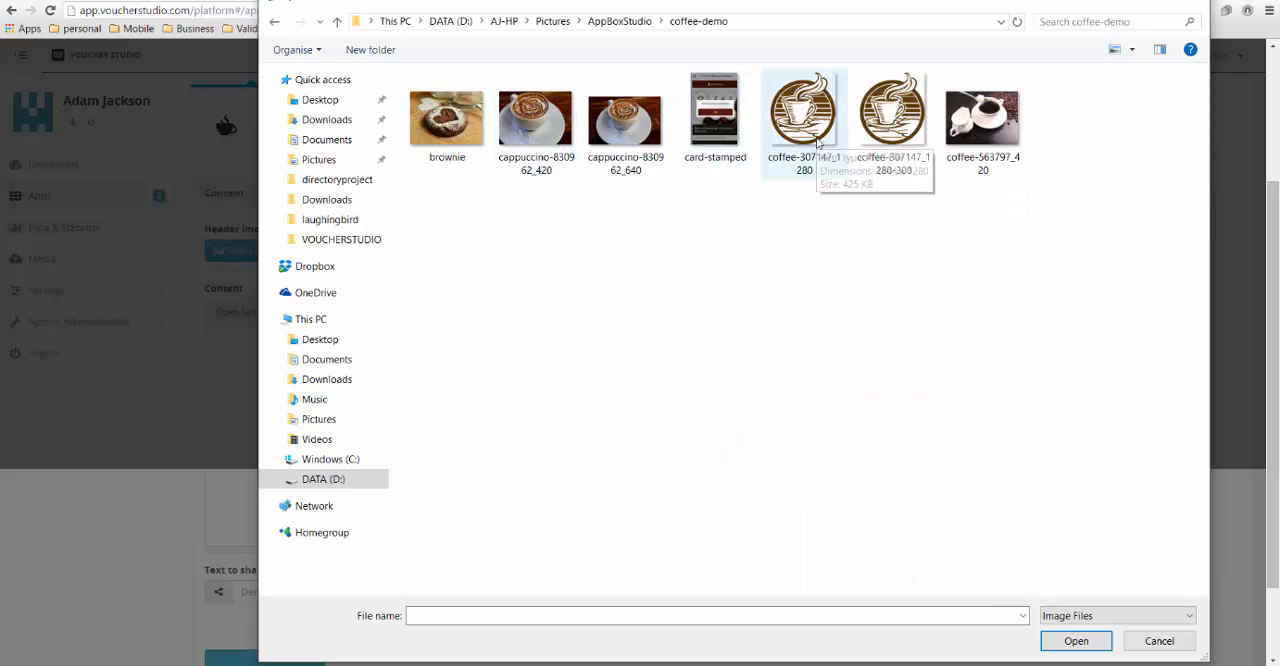
click(895, 140)
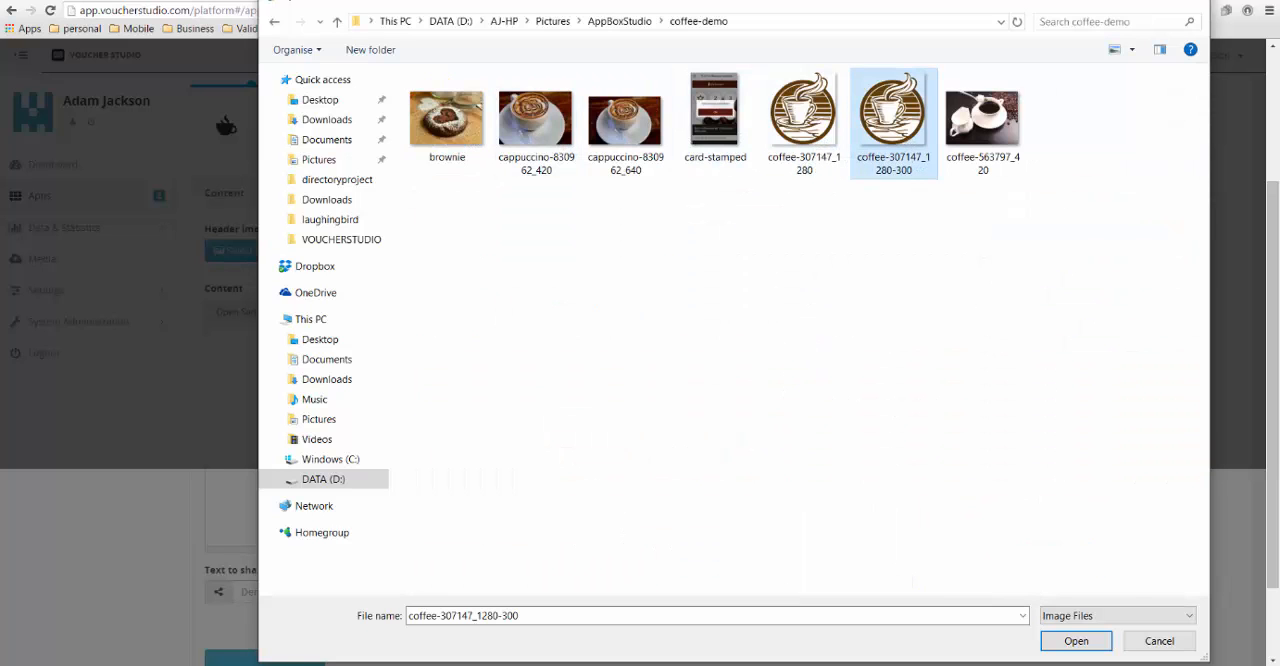
click(1080, 641)
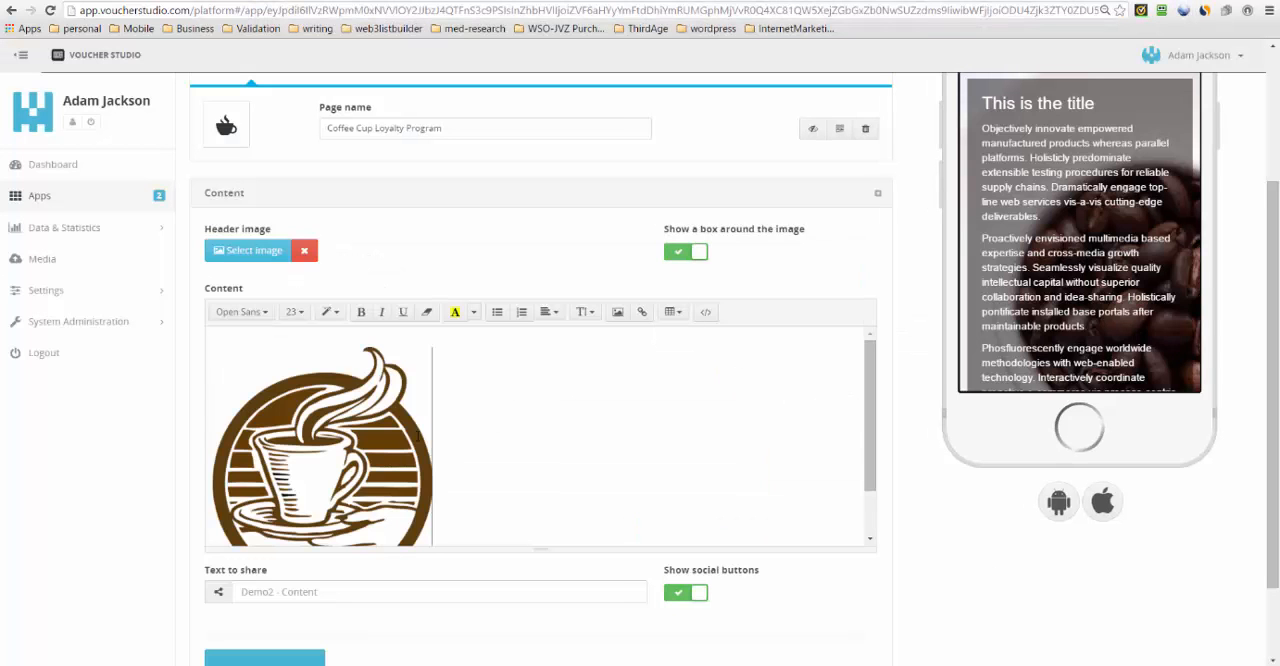
- Shrink the inserted coffee cup logo proportionally to about 229x257
click(429, 440)
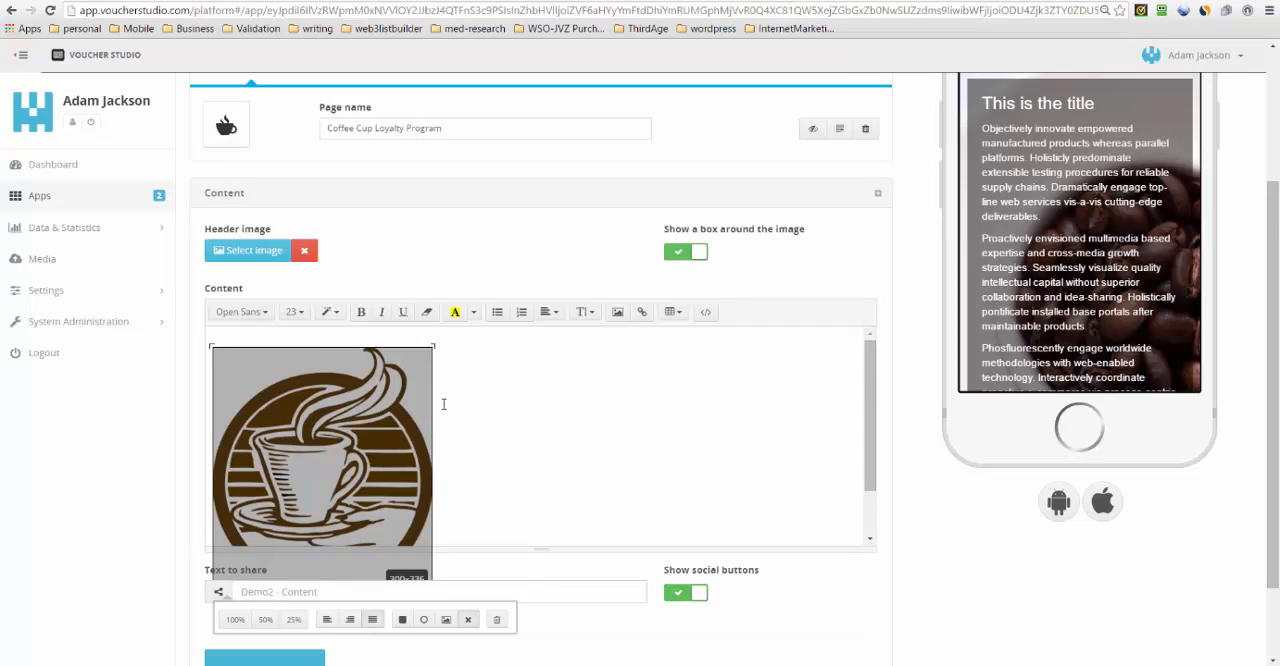
scroll(443, 404, down, 2)
click(397, 440)
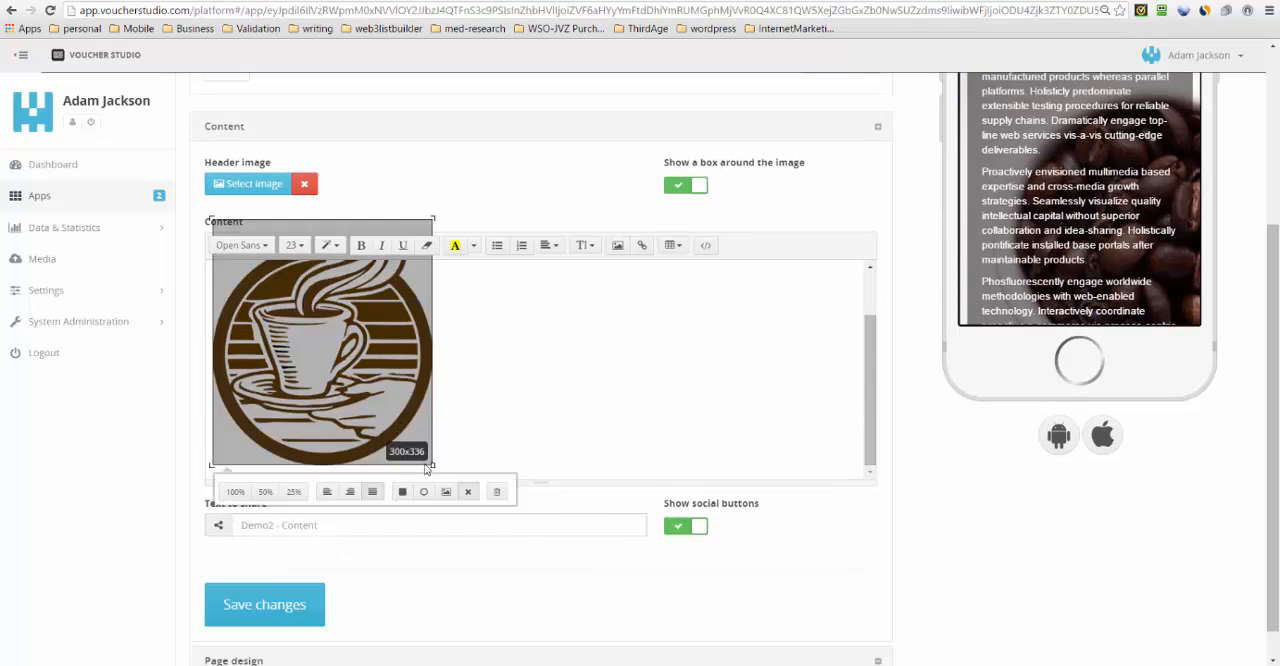
drag(433, 465, 380, 465)
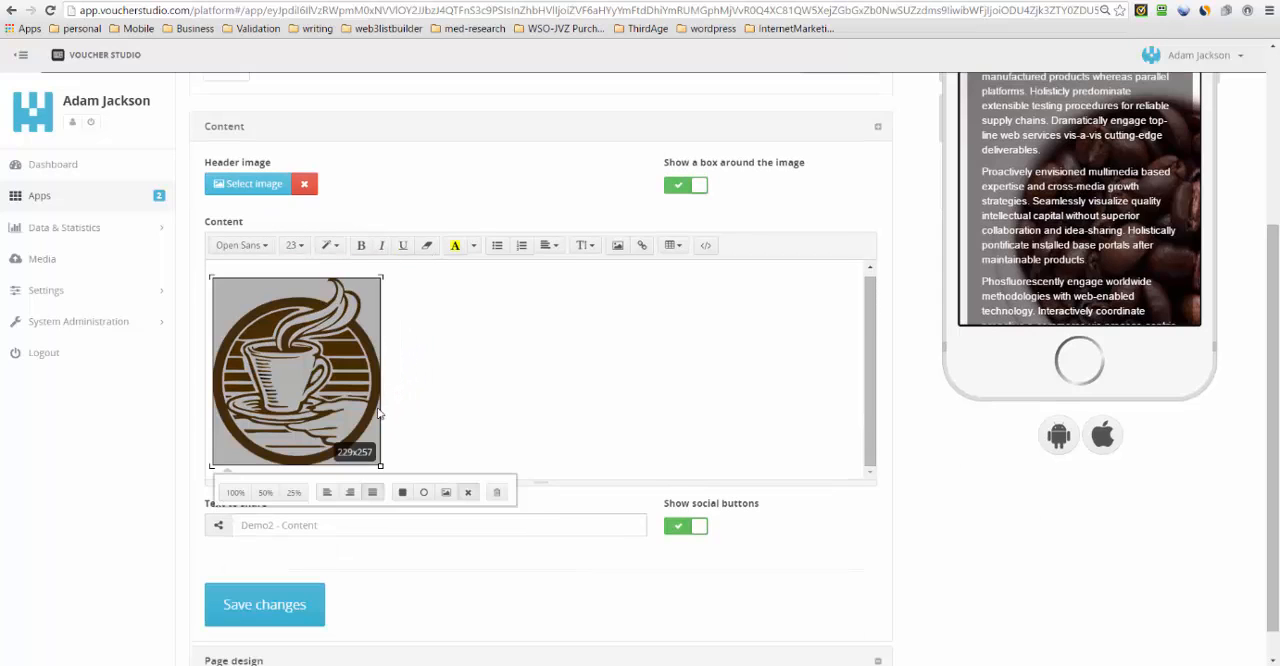
- Centre the coffee cup logo in the page content and save the changes
click(549, 245)
click(576, 269)
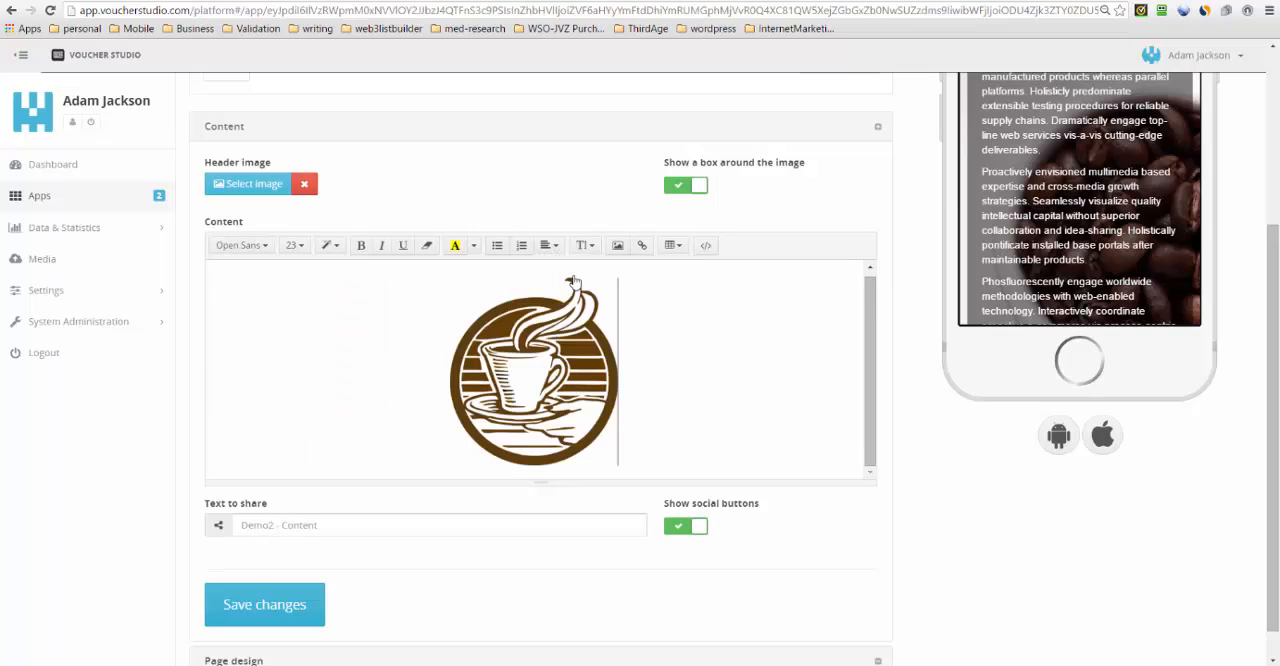
drag(1277, 401, 1268, 472)
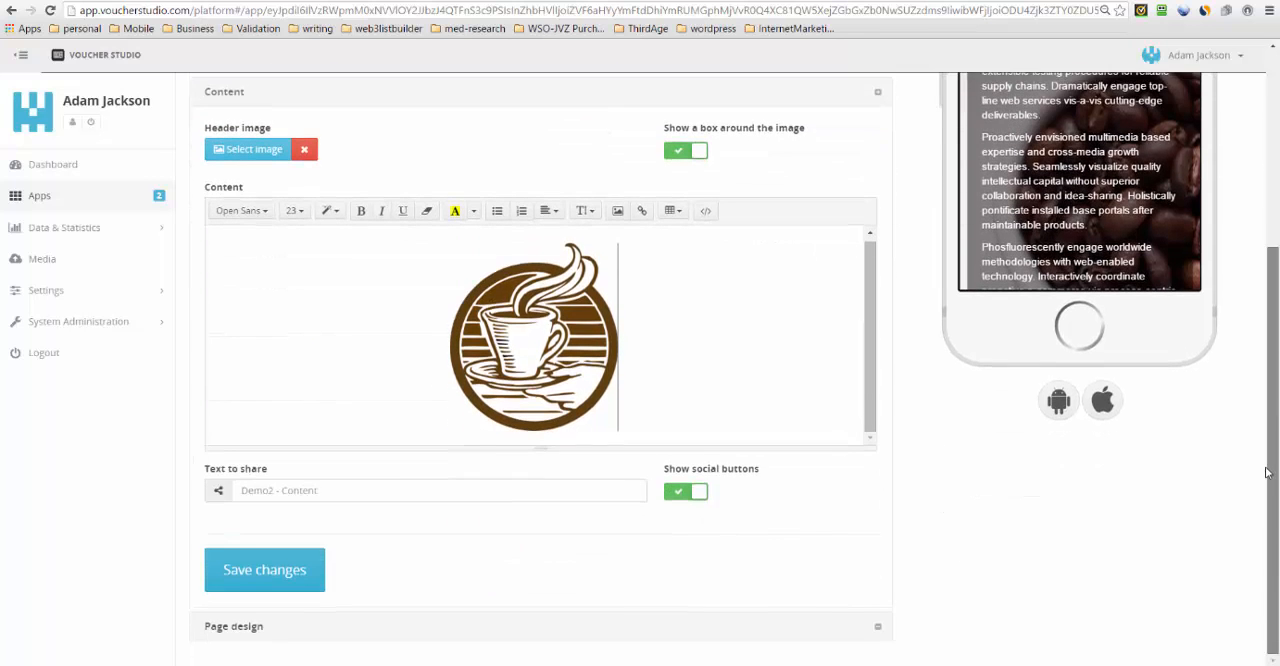
click(290, 579)
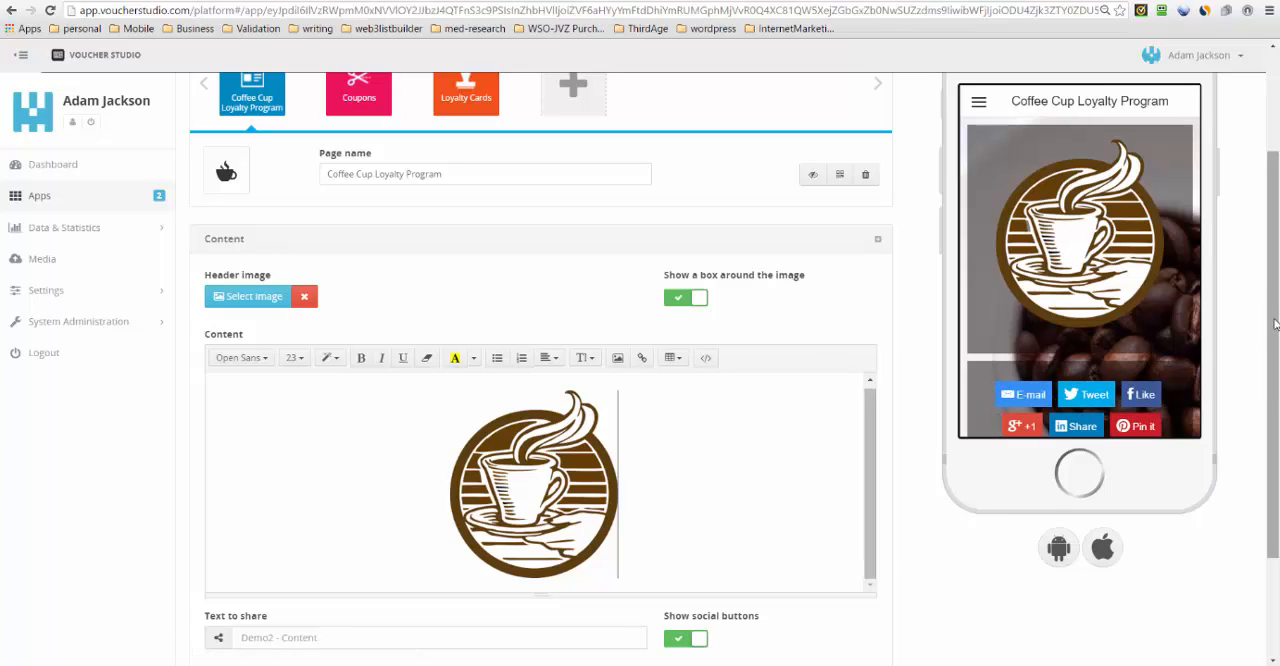
- Add the text "Welcome to Coffee Cup" and, on a second line, "Loyalty Program" below the logo
scroll(960, 420, down, 1)
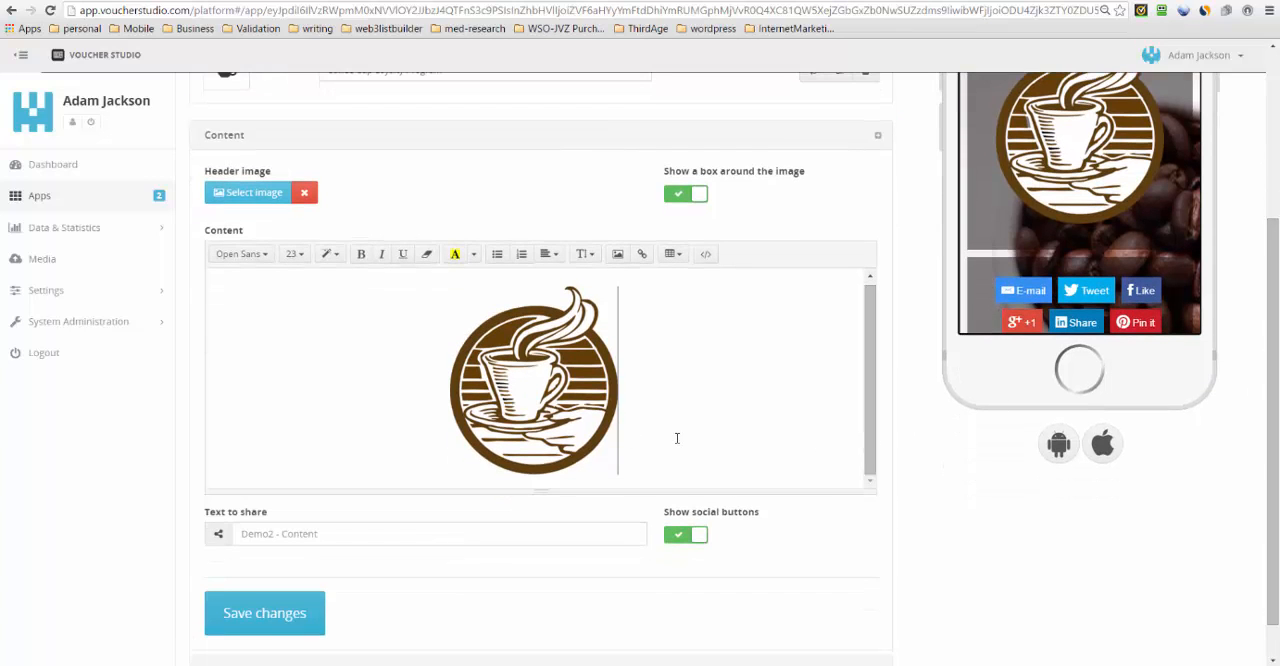
key(Return)
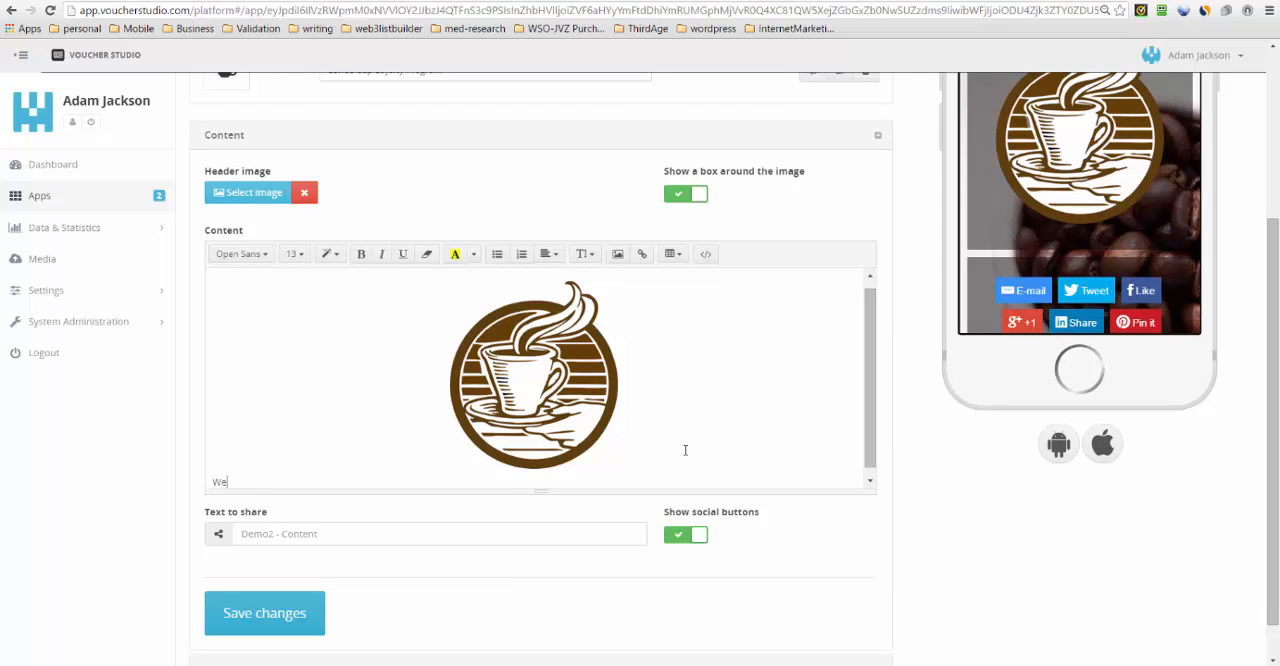
key(BackSpace)
key(Return)
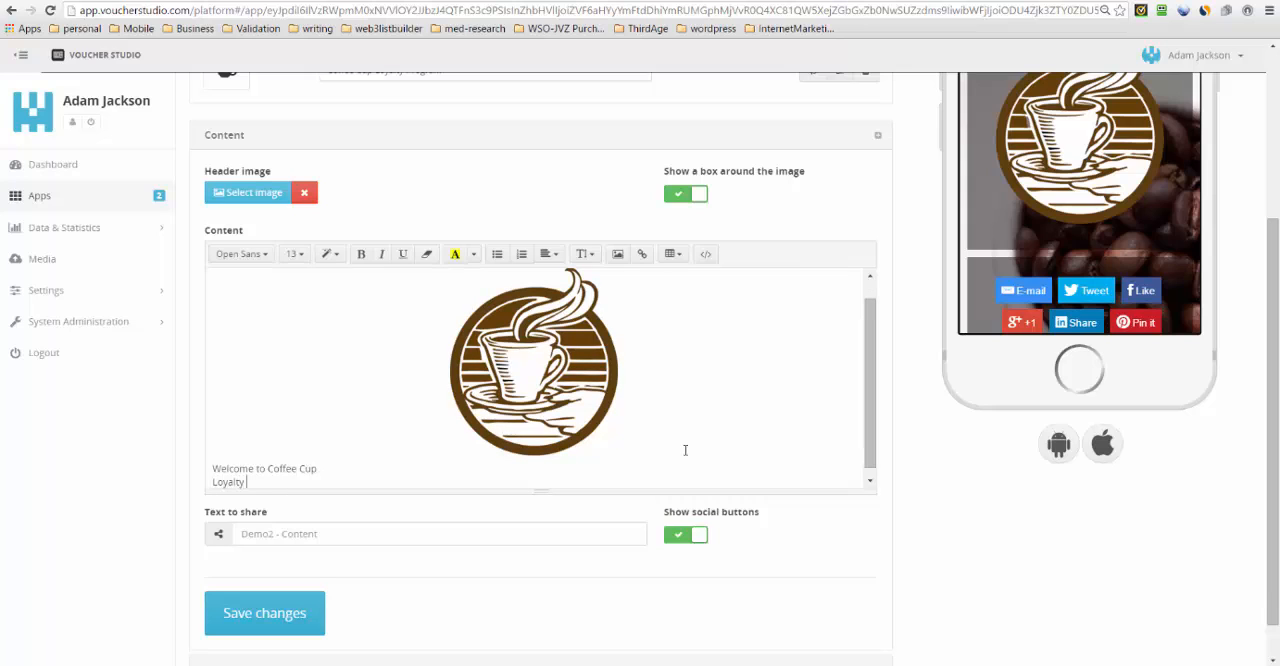
text(Loyalty Program)
- Format both lines of the welcome text as centred, size 18 and bold
drag(297, 479, 203, 458)
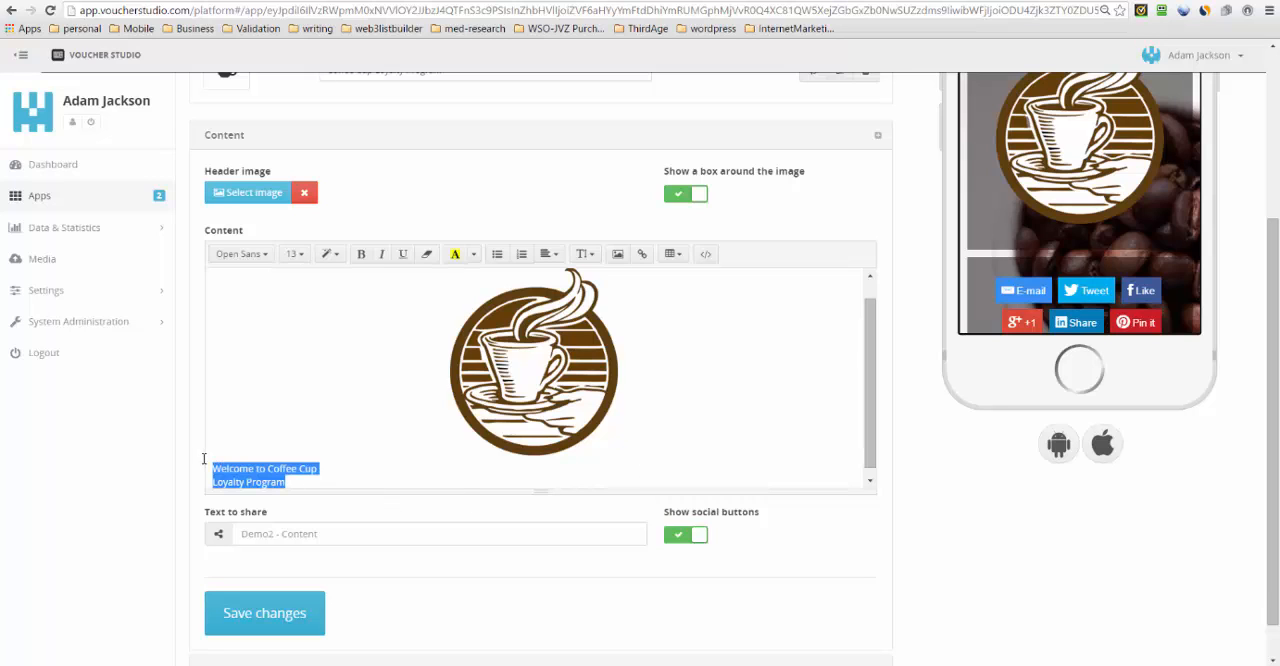
click(548, 253)
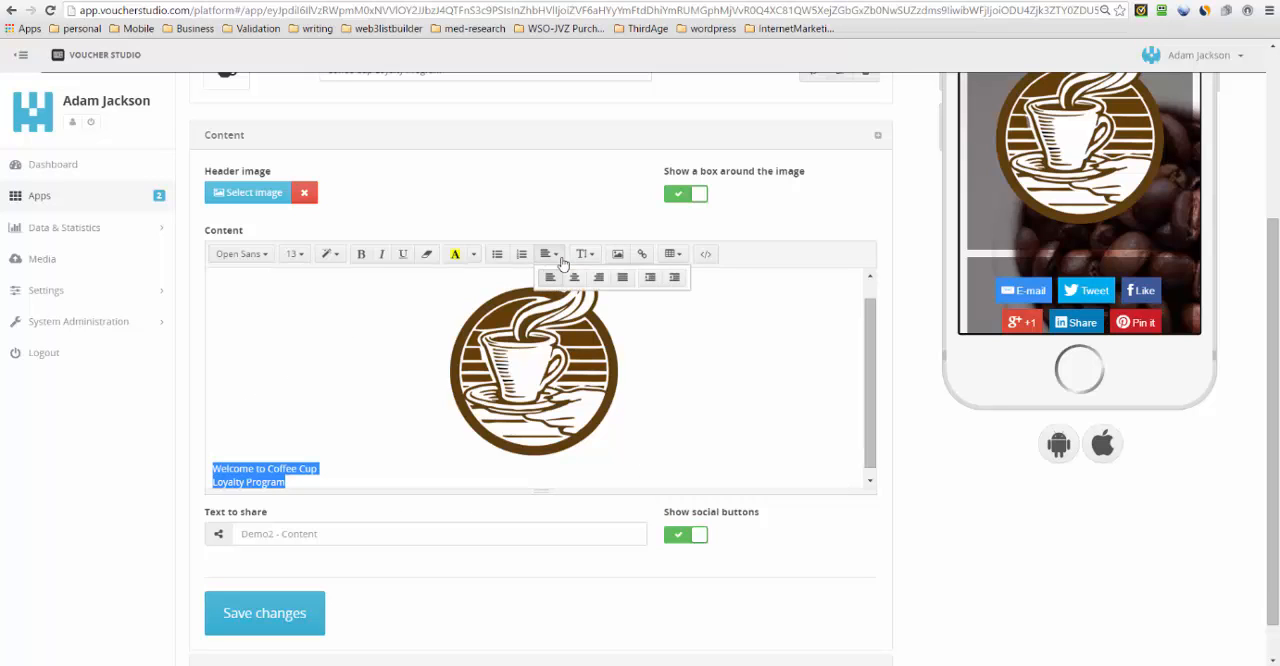
click(574, 278)
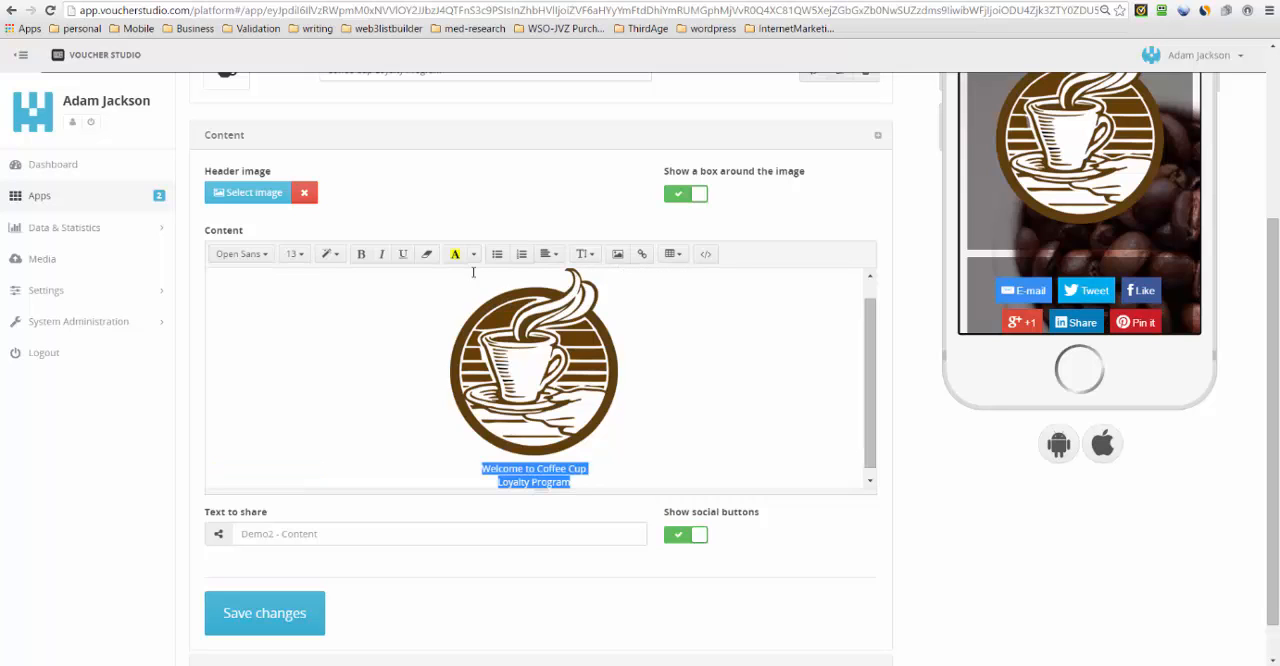
click(294, 253)
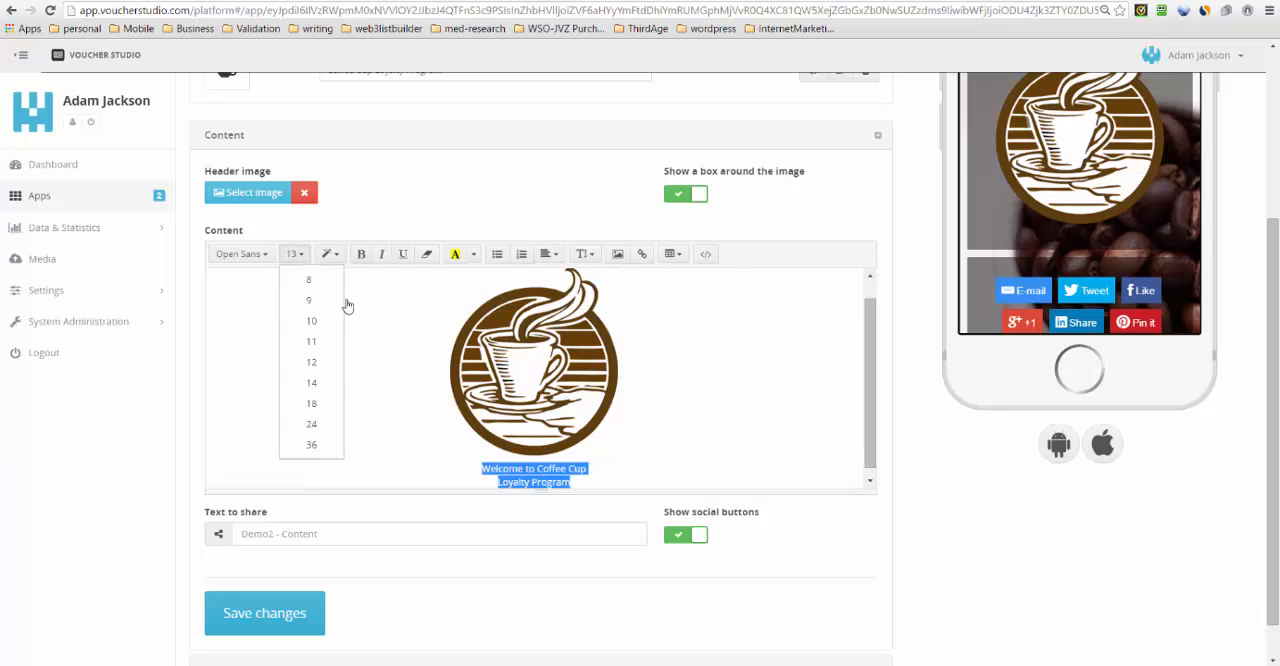
click(323, 384)
click(305, 258)
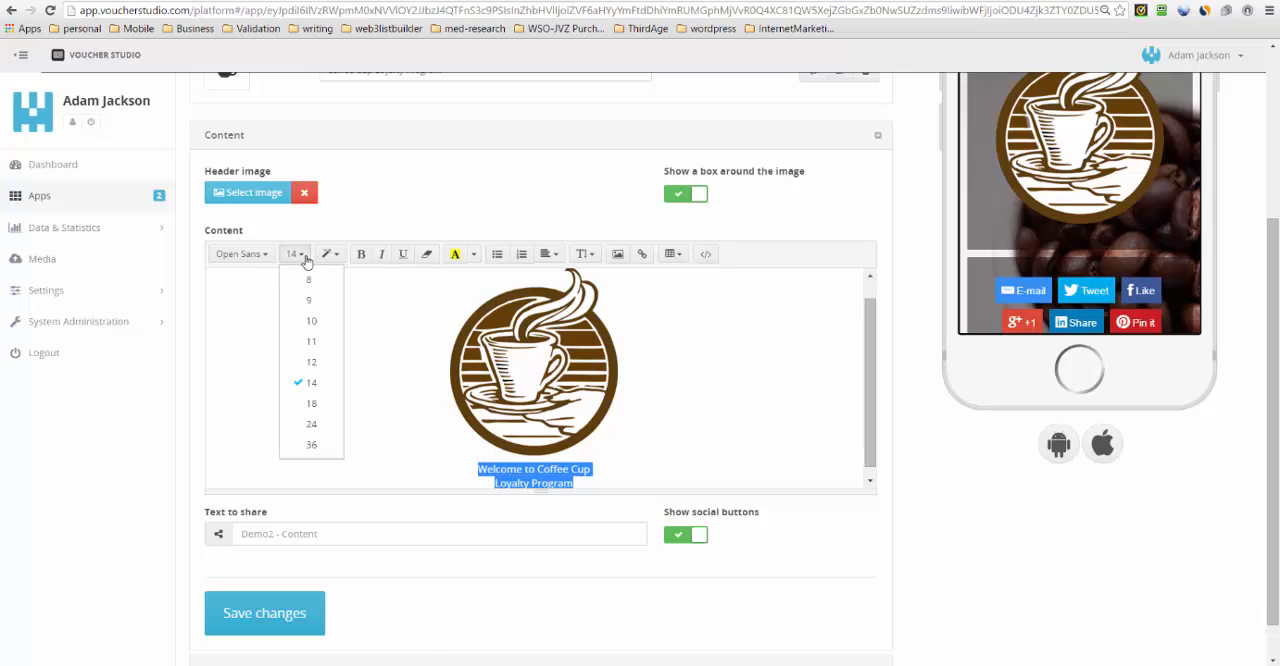
click(305, 404)
click(361, 254)
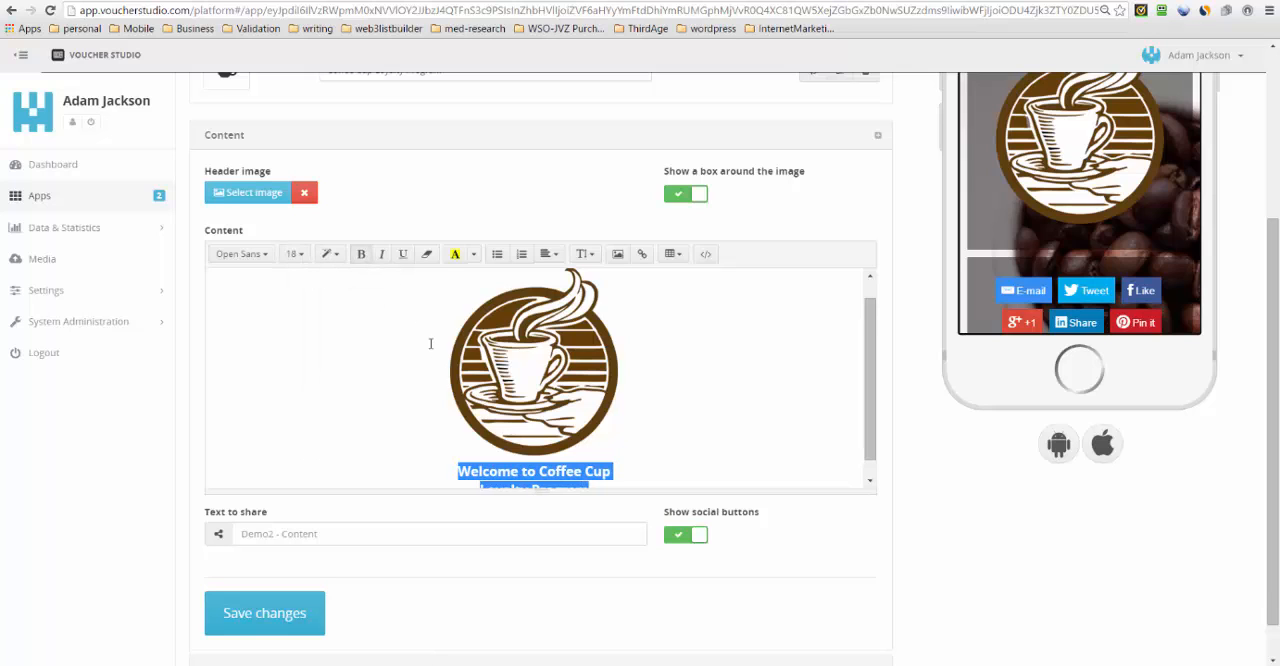
- Change the font colour of the selected welcome text to near-white and save the page changes
scroll(871, 428, down, 1)
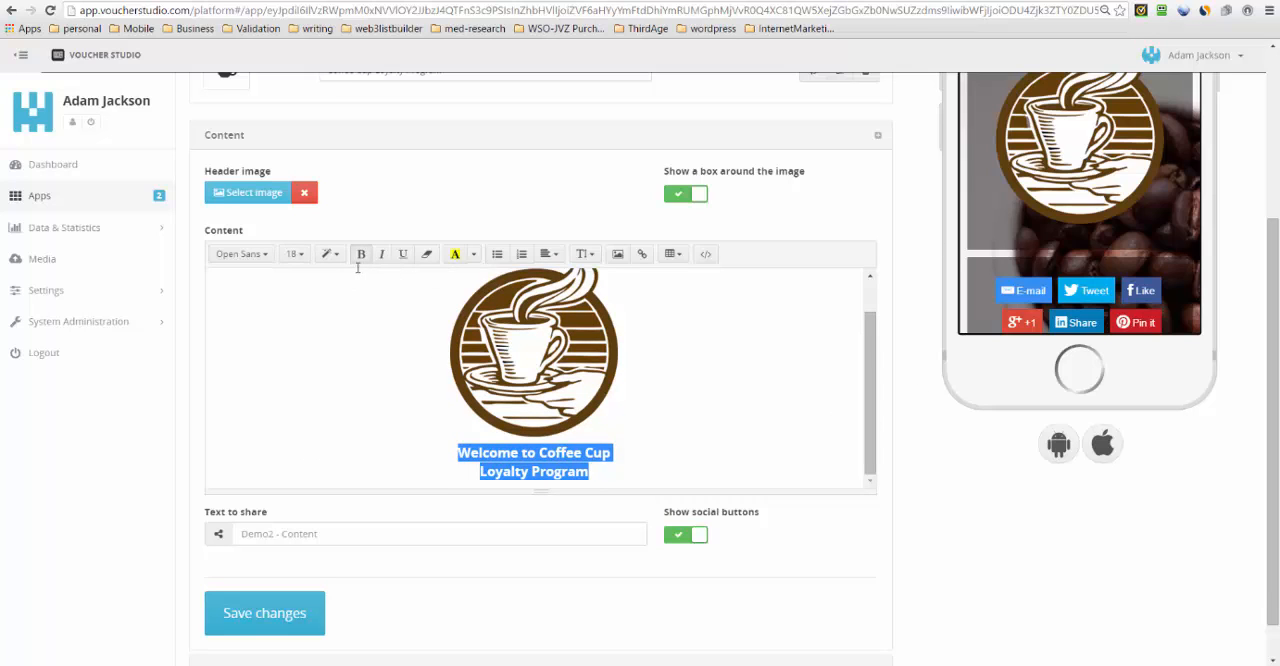
click(472, 257)
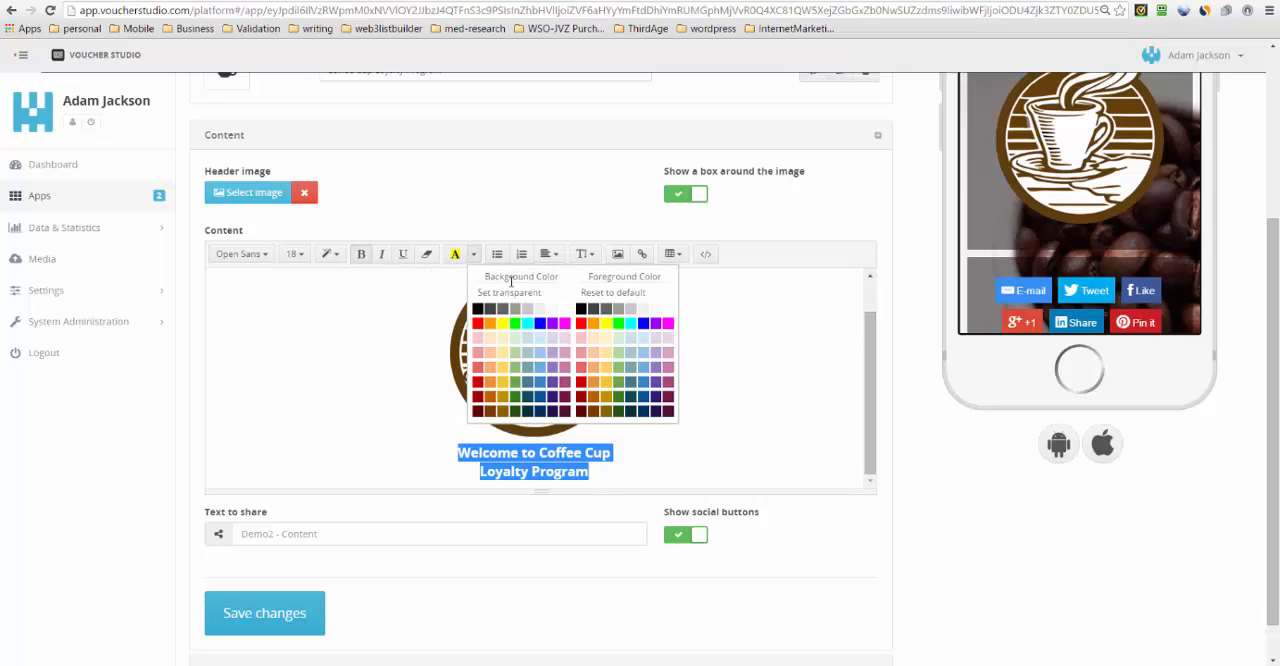
click(643, 310)
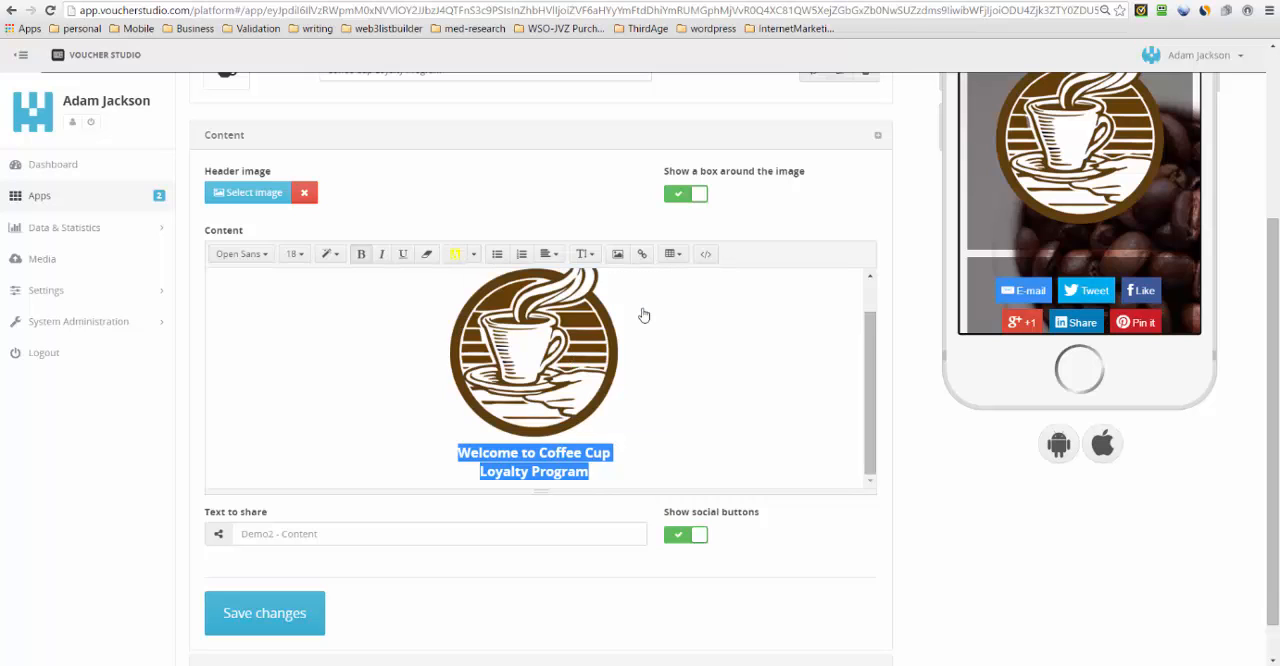
click(270, 618)
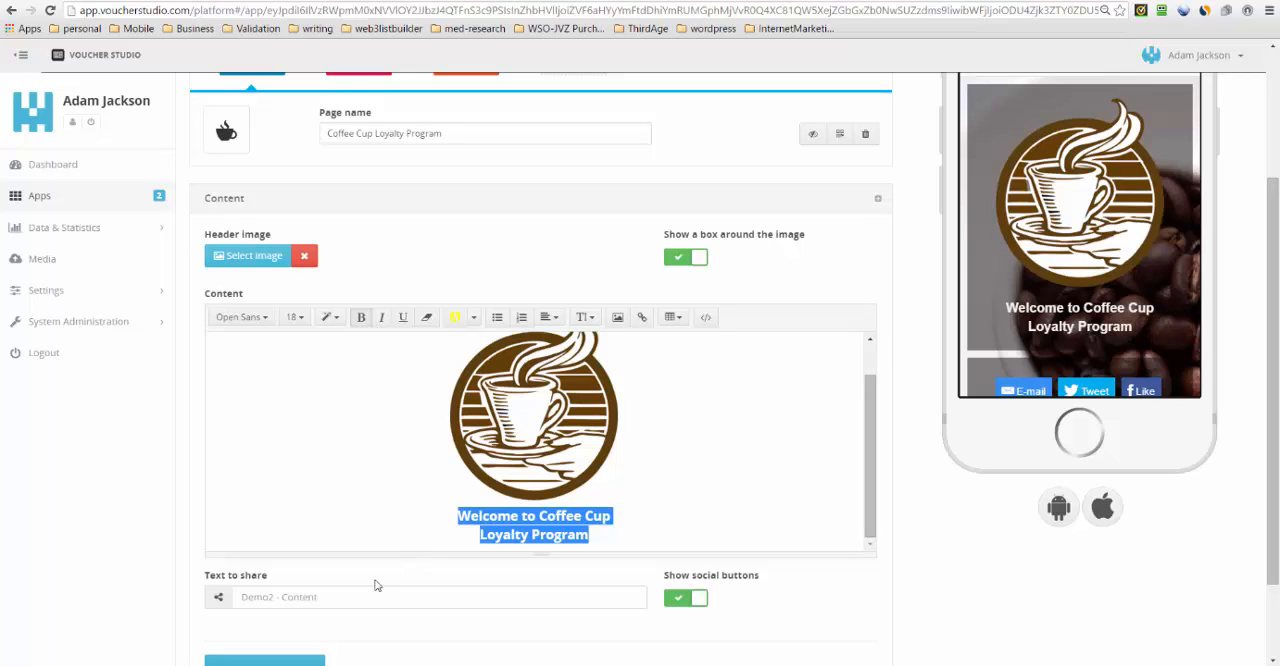
- Set the page's share text to "Get Savings with the Coffee Cup Loyalty program" and save the changes
scroll(1261, 375, down, 1)
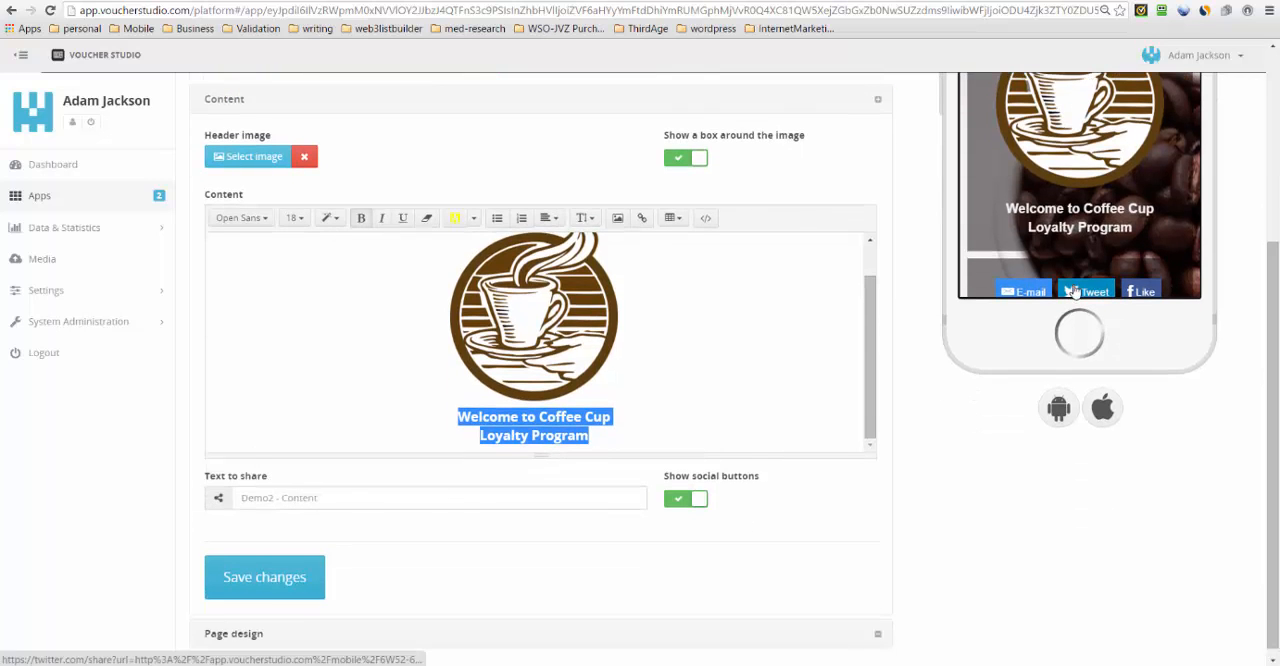
click(322, 500)
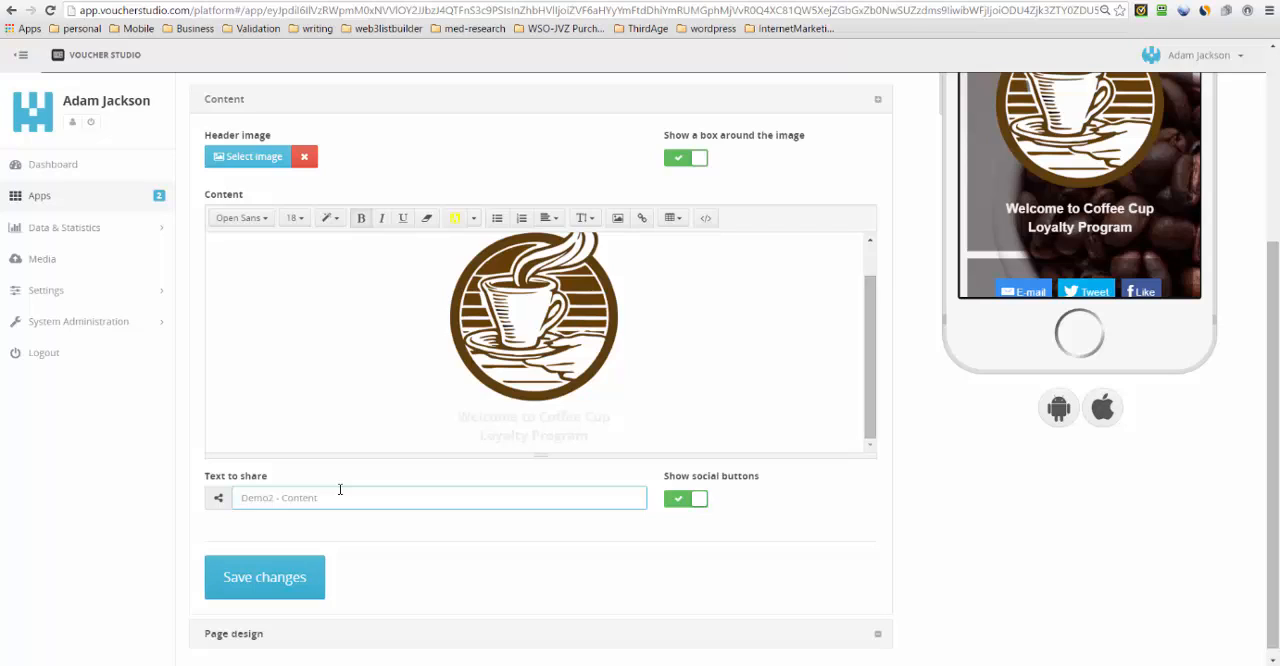
text(get Savings with the Coffee Cup Loyalty program)
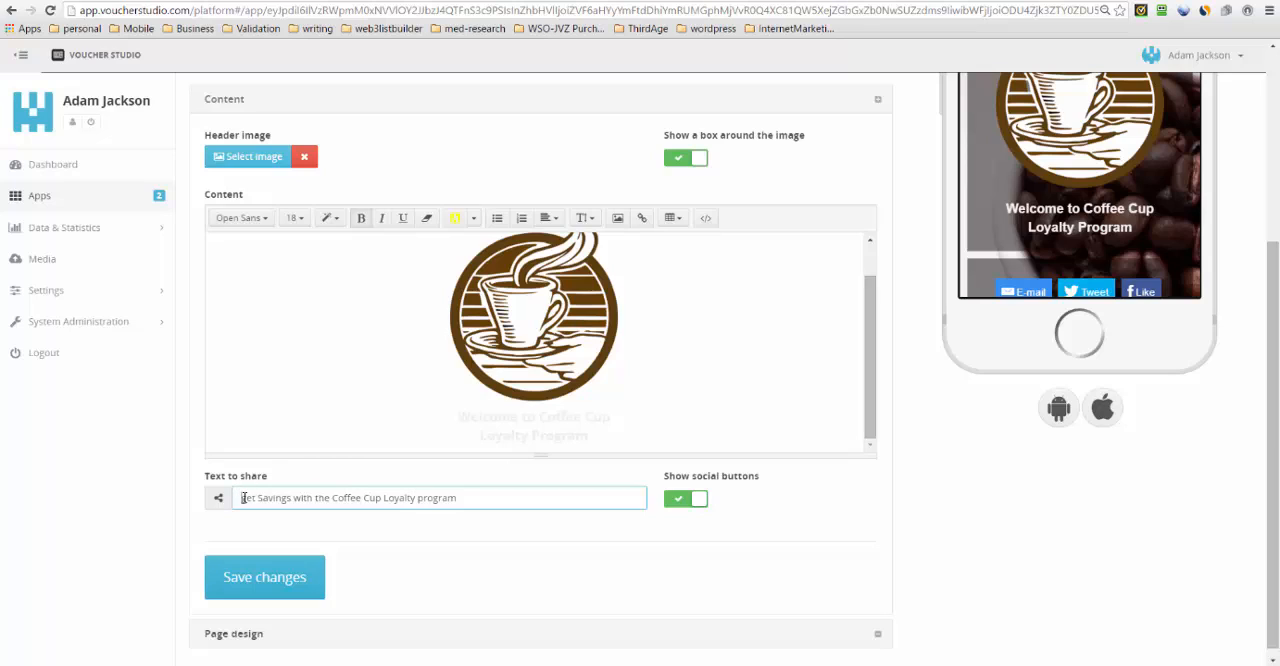
key(BackSpace)
text(G)
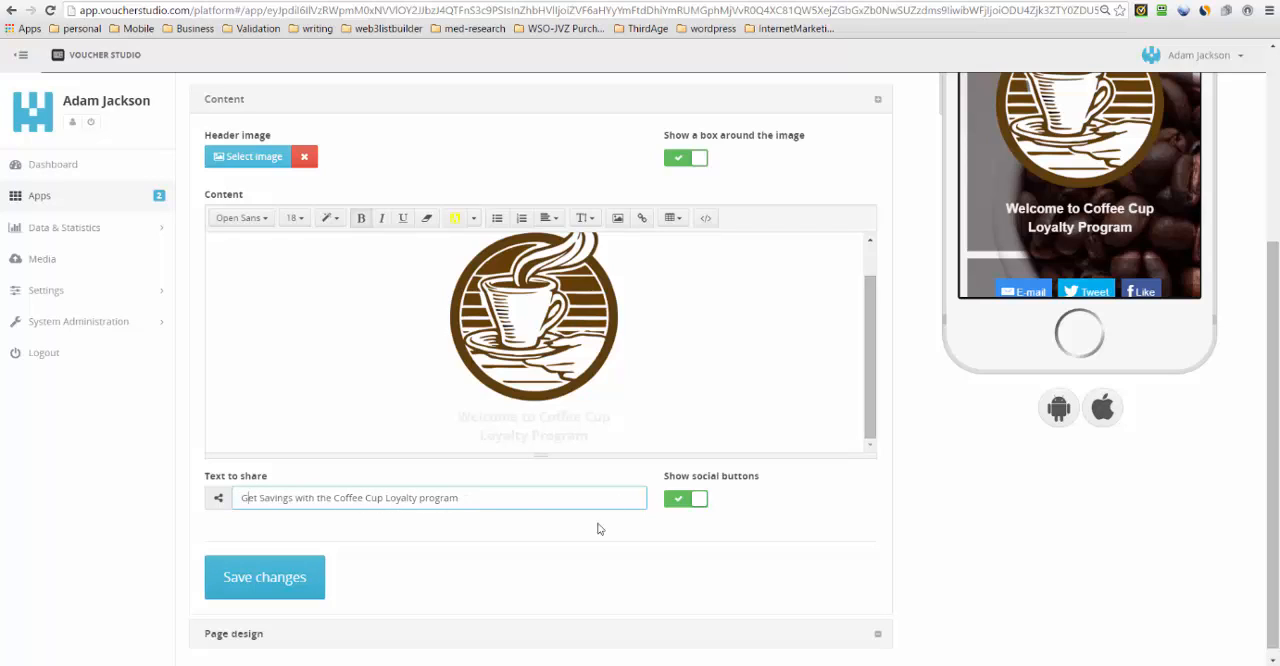
click(277, 586)
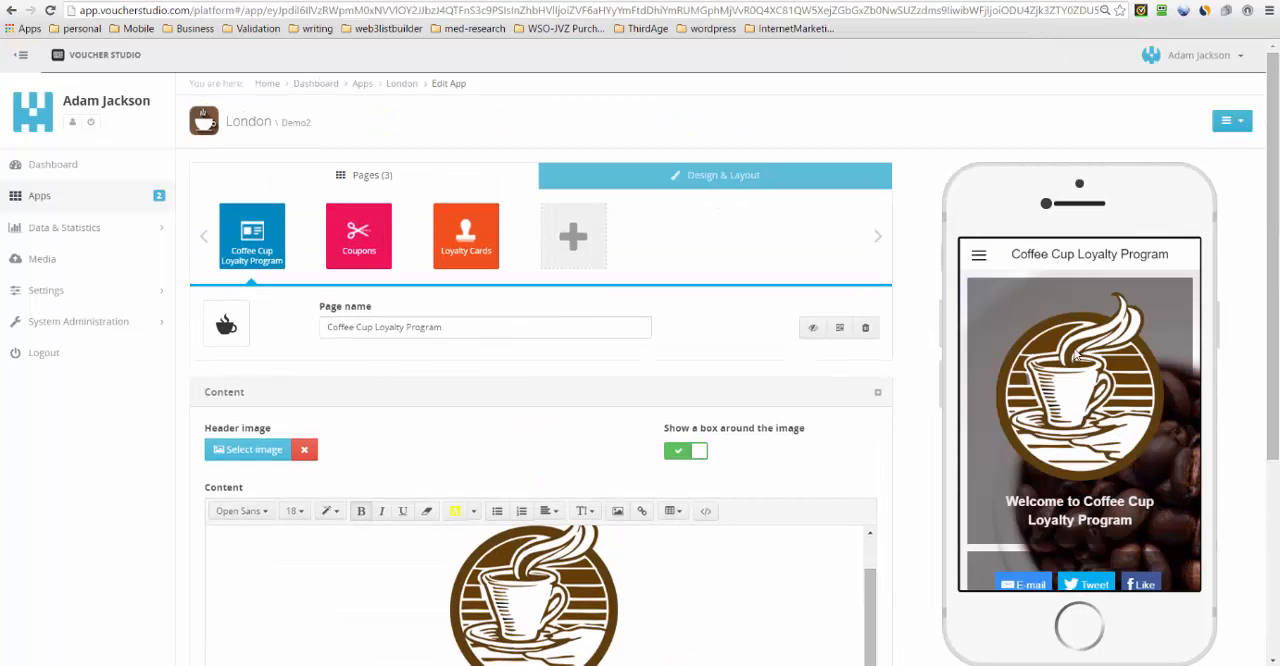
- Open the Coupons page and replace its scissors icon with the solid tags icon
click(371, 246)
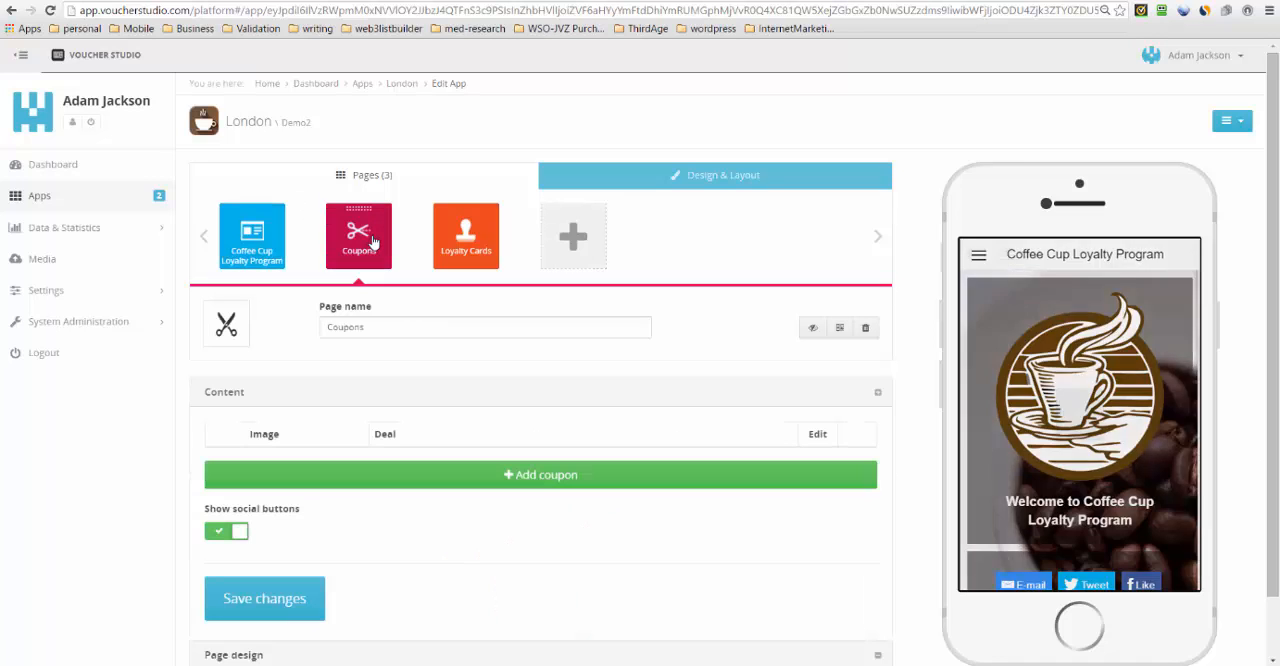
click(230, 335)
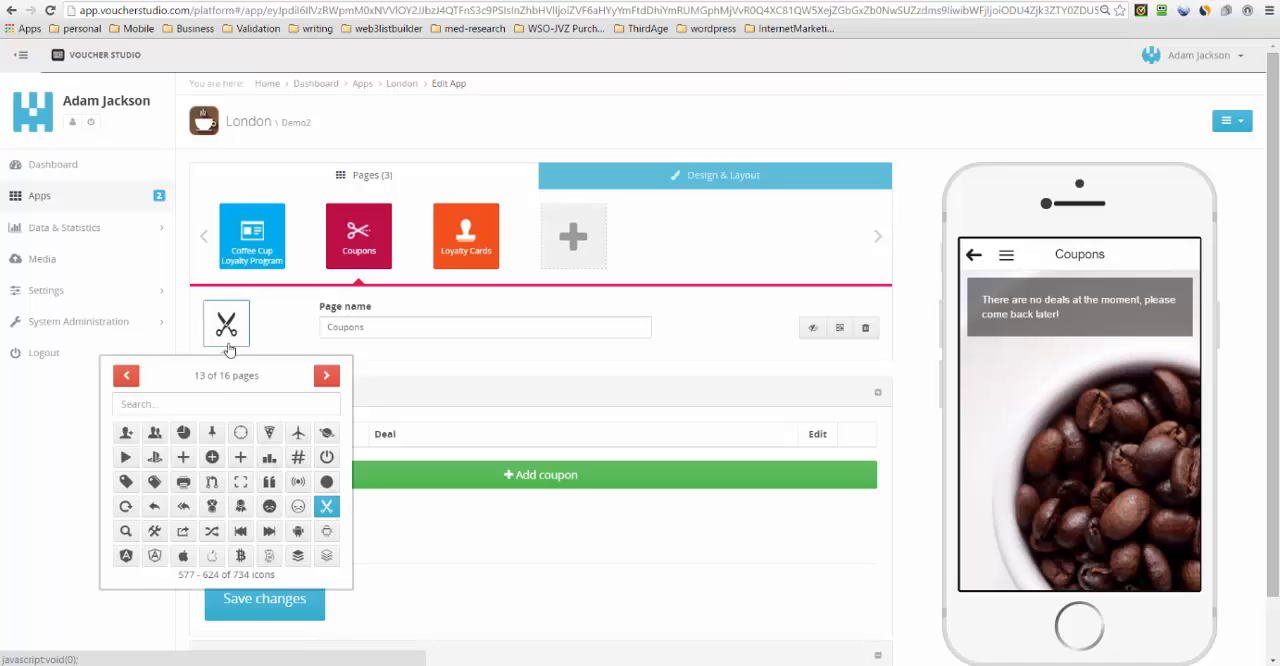
click(209, 401)
text(t)
scroll(185, 460, down, 1)
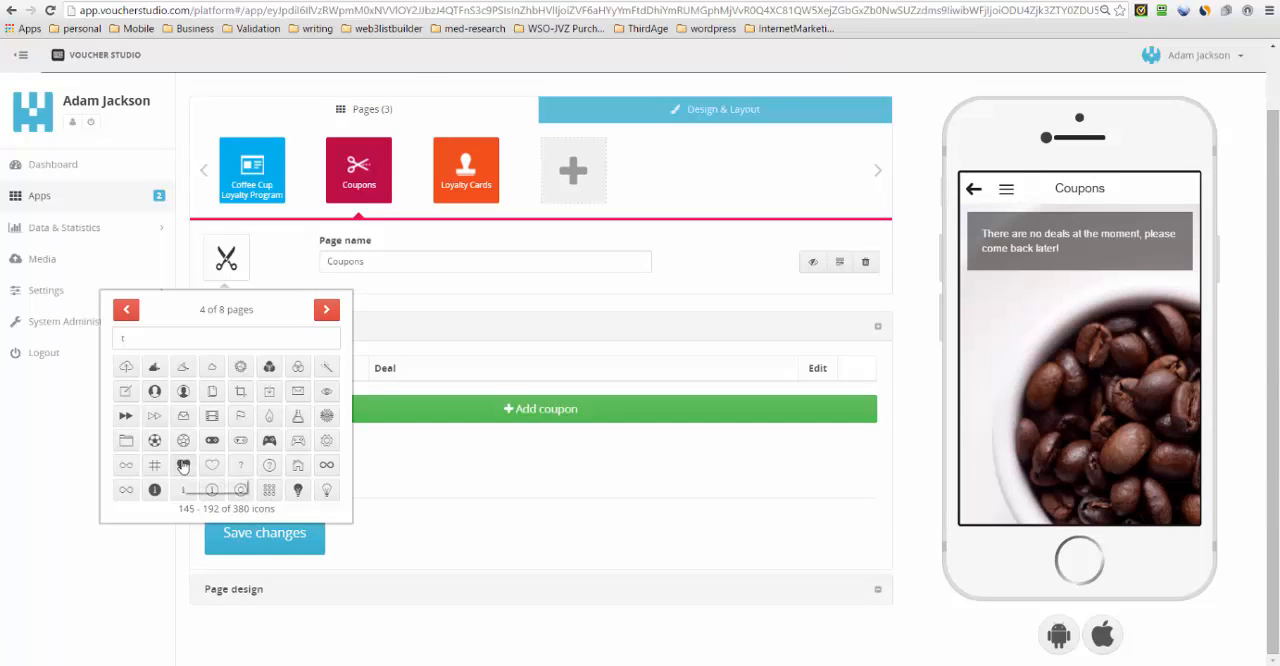
click(183, 465)
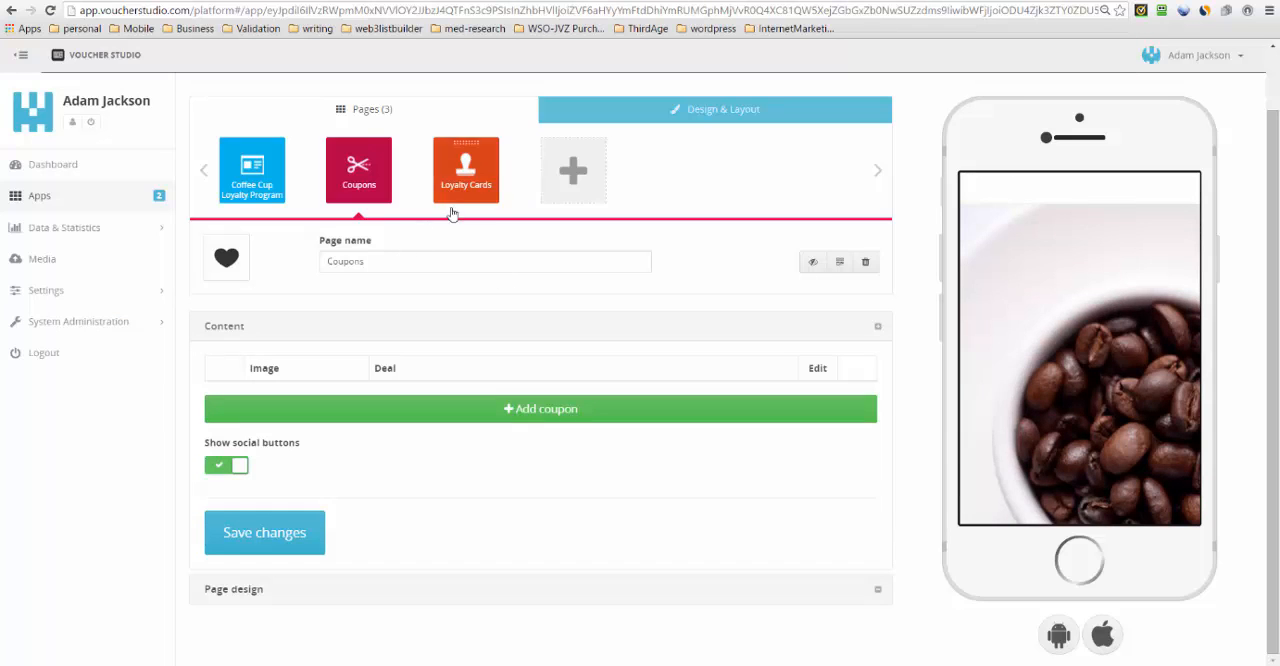
click(228, 260)
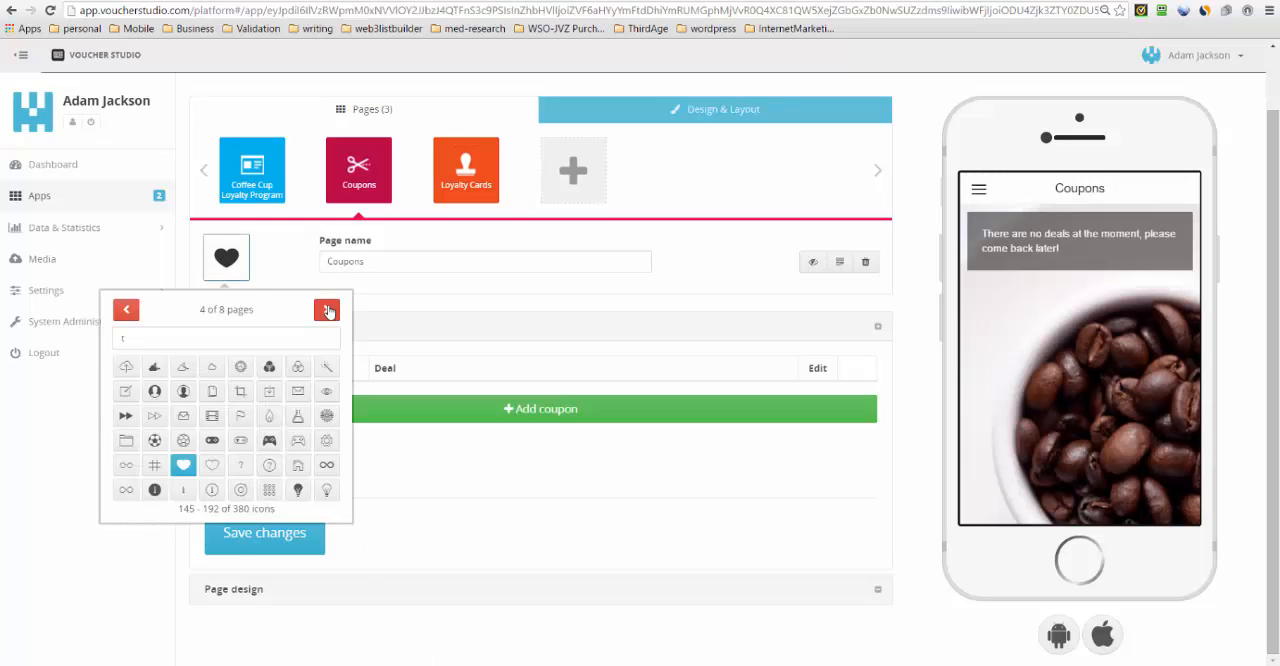
click(327, 310)
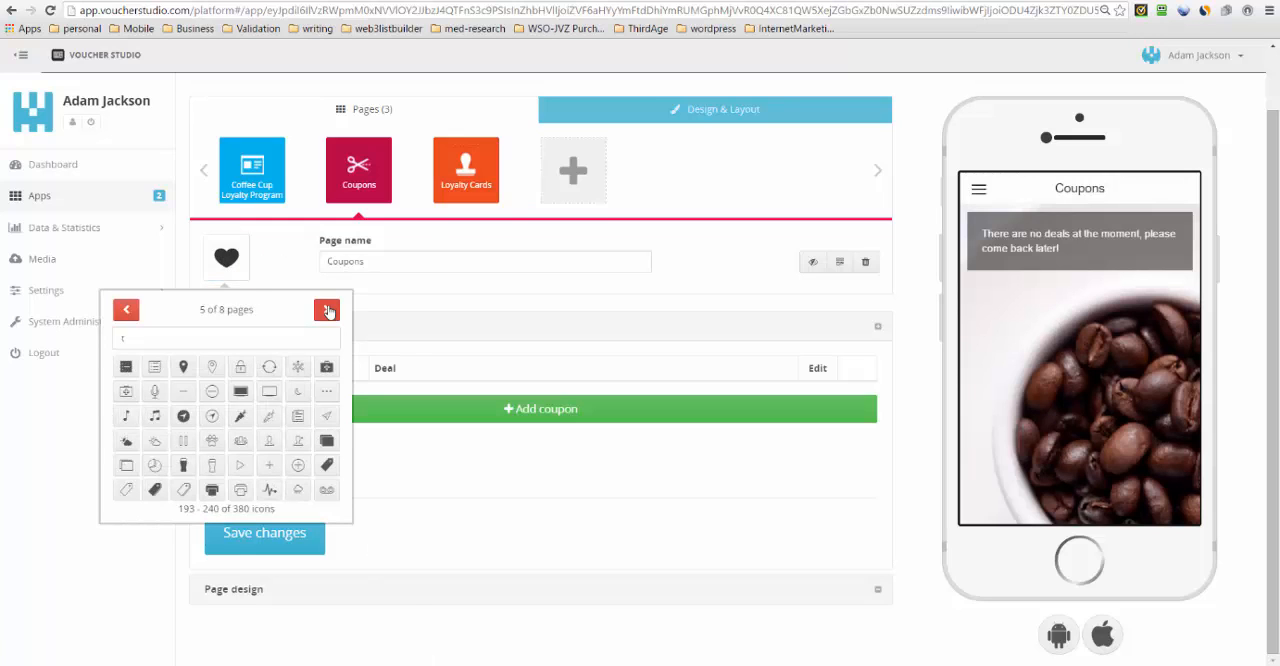
click(155, 490)
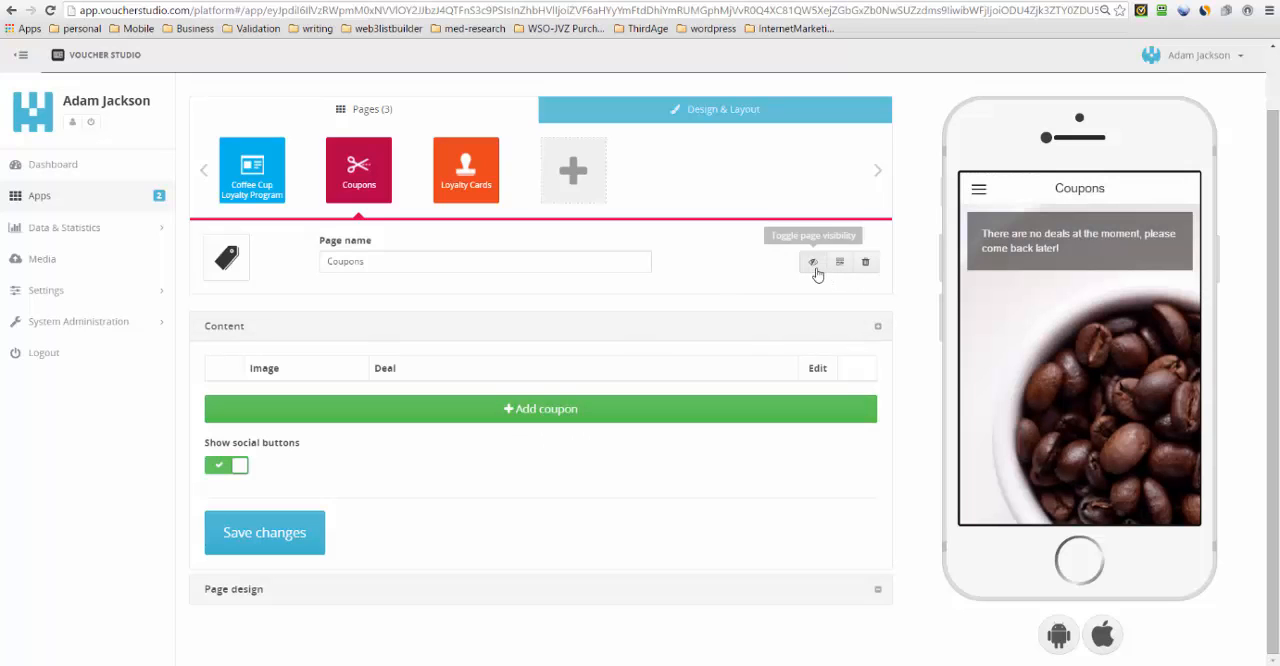
- Start a new coupon with the brownie.jpg image and the Custom Offer deal type
click(541, 410)
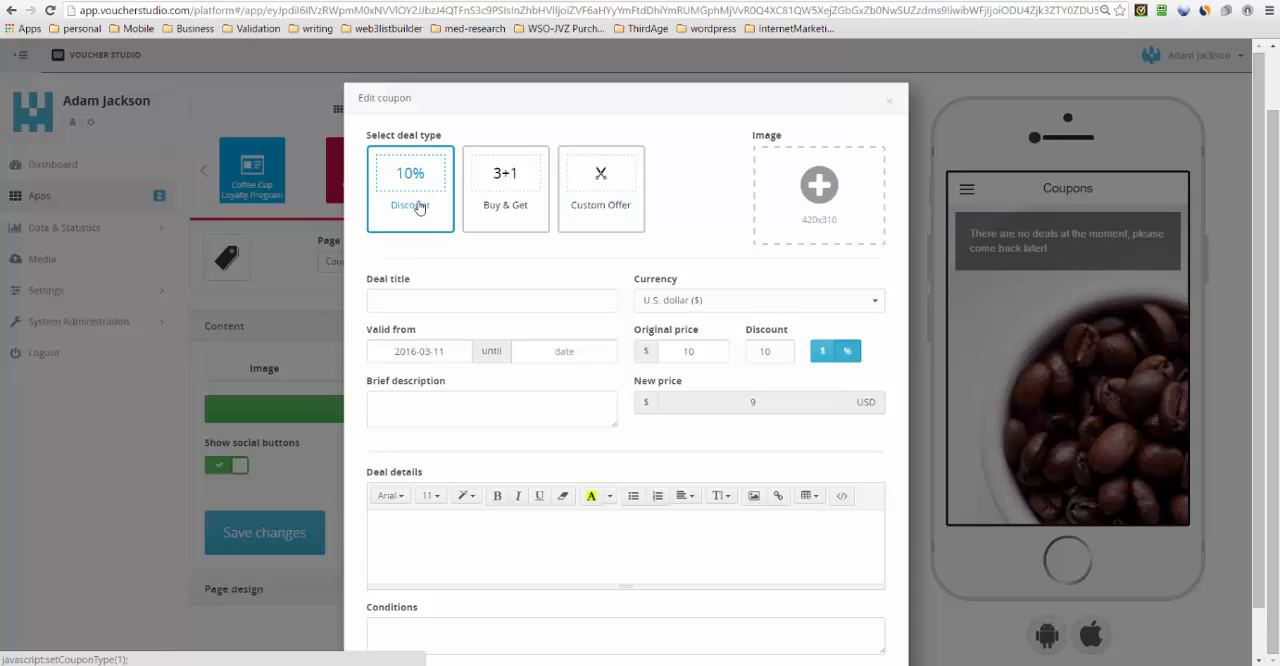
click(497, 212)
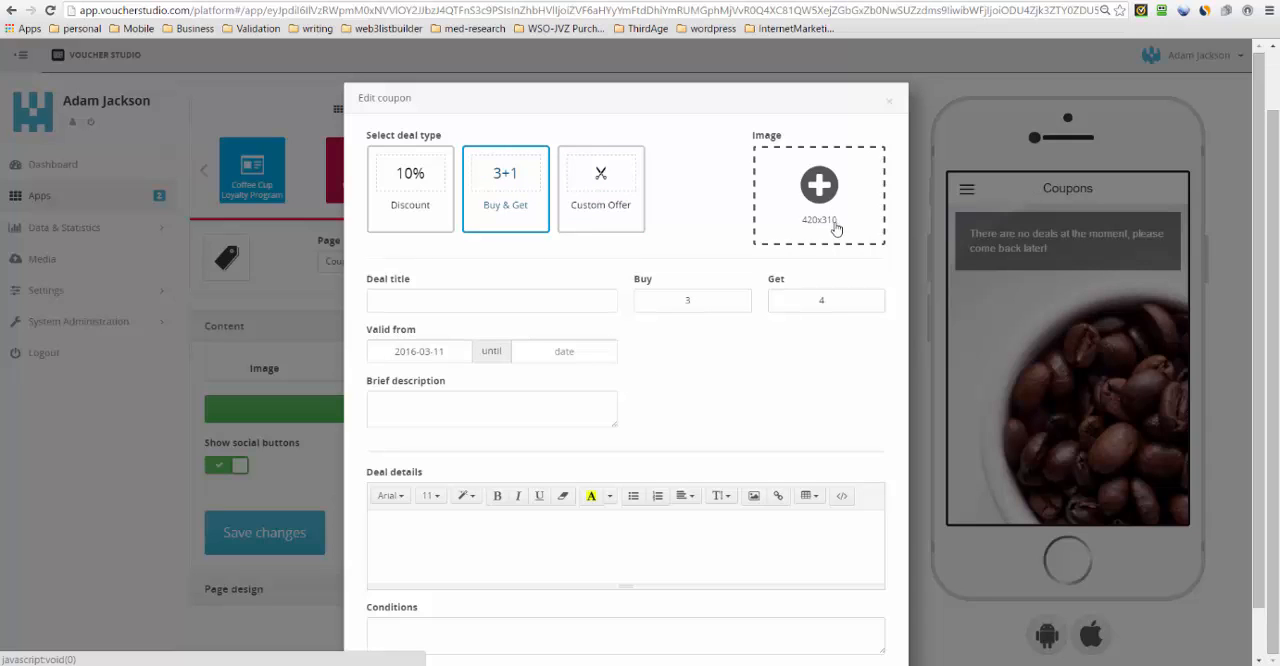
click(824, 186)
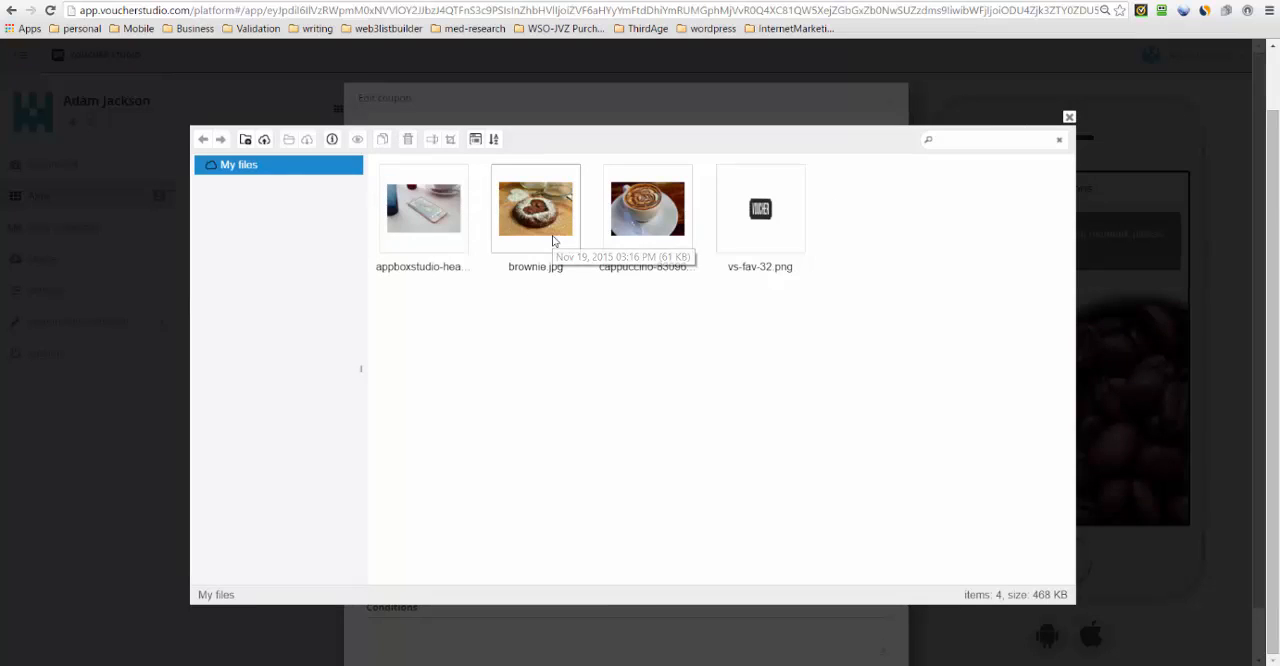
click(552, 240)
double_click(552, 240)
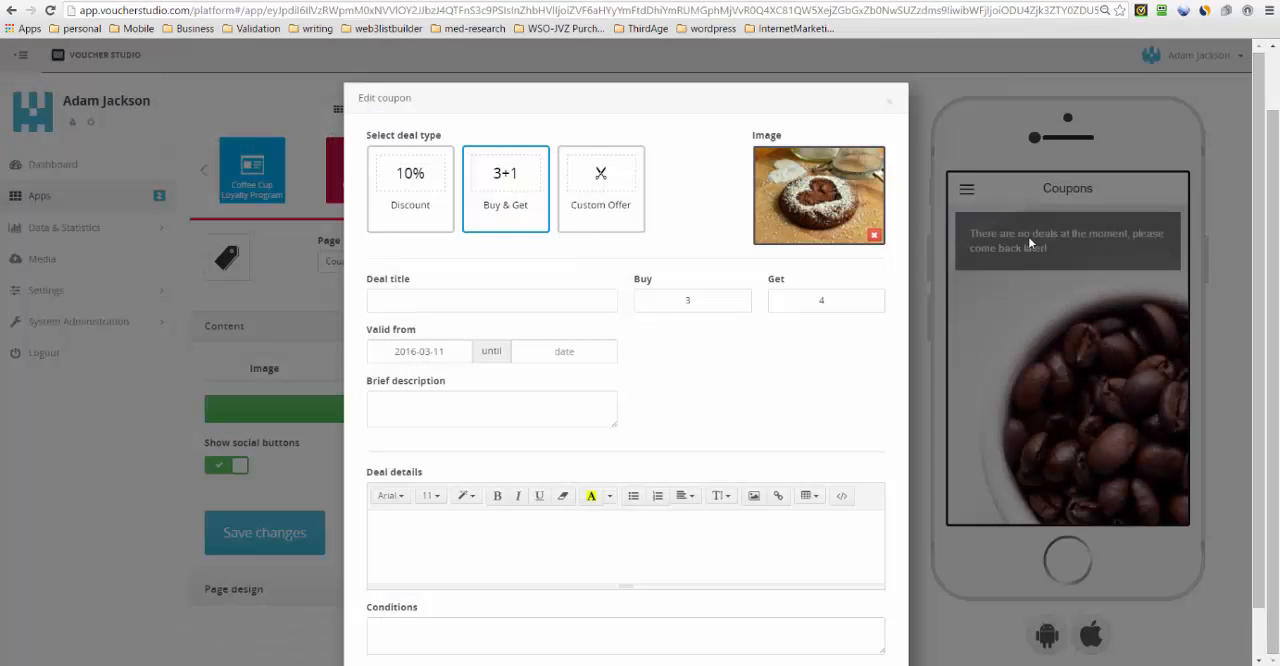
click(457, 291)
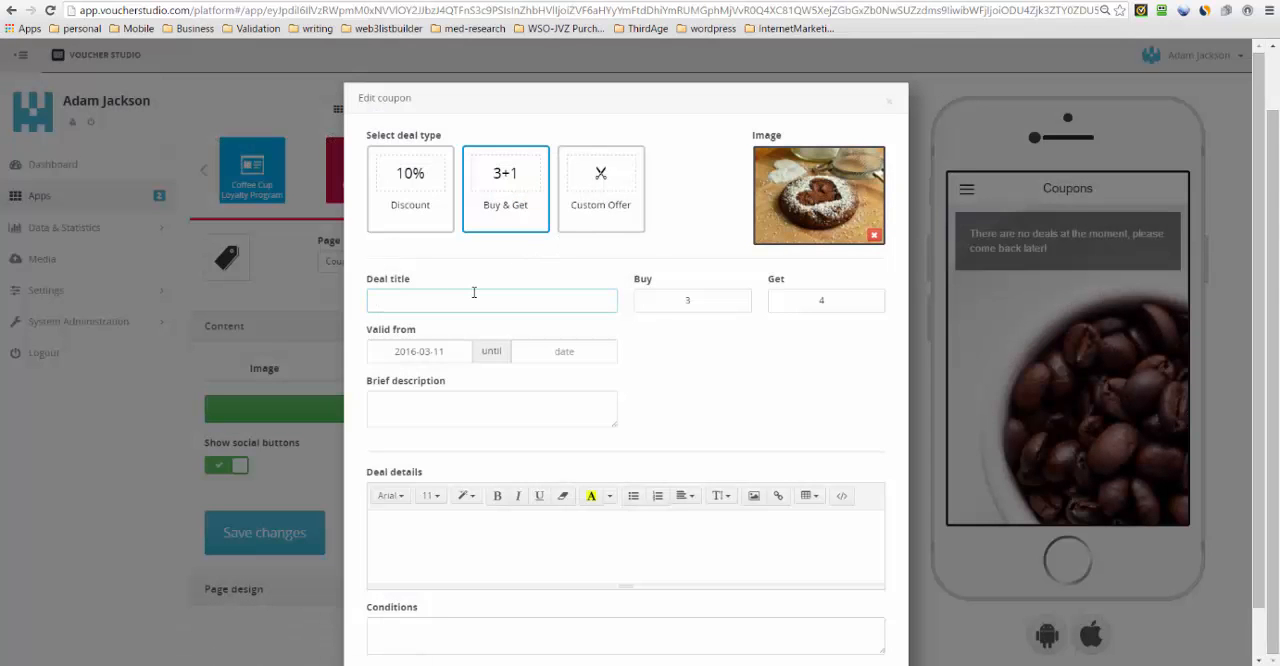
click(566, 212)
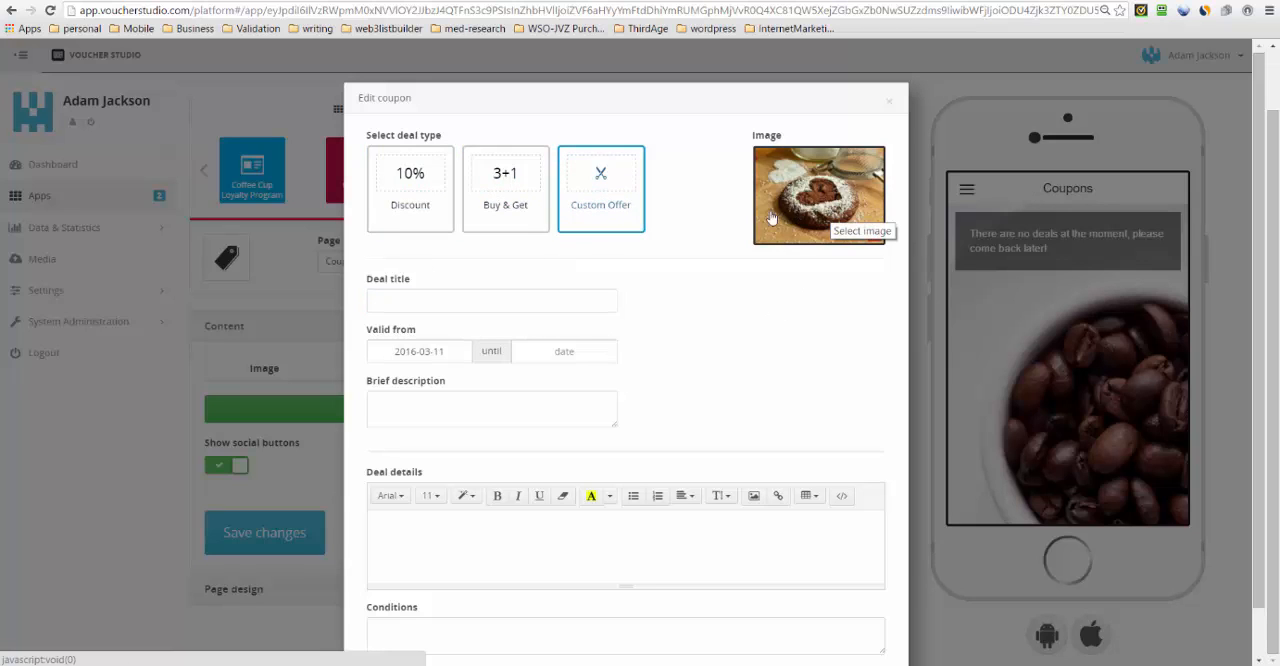
- Enter "Get a Brownie With a Coffee" as the coupon's deal title
click(428, 302)
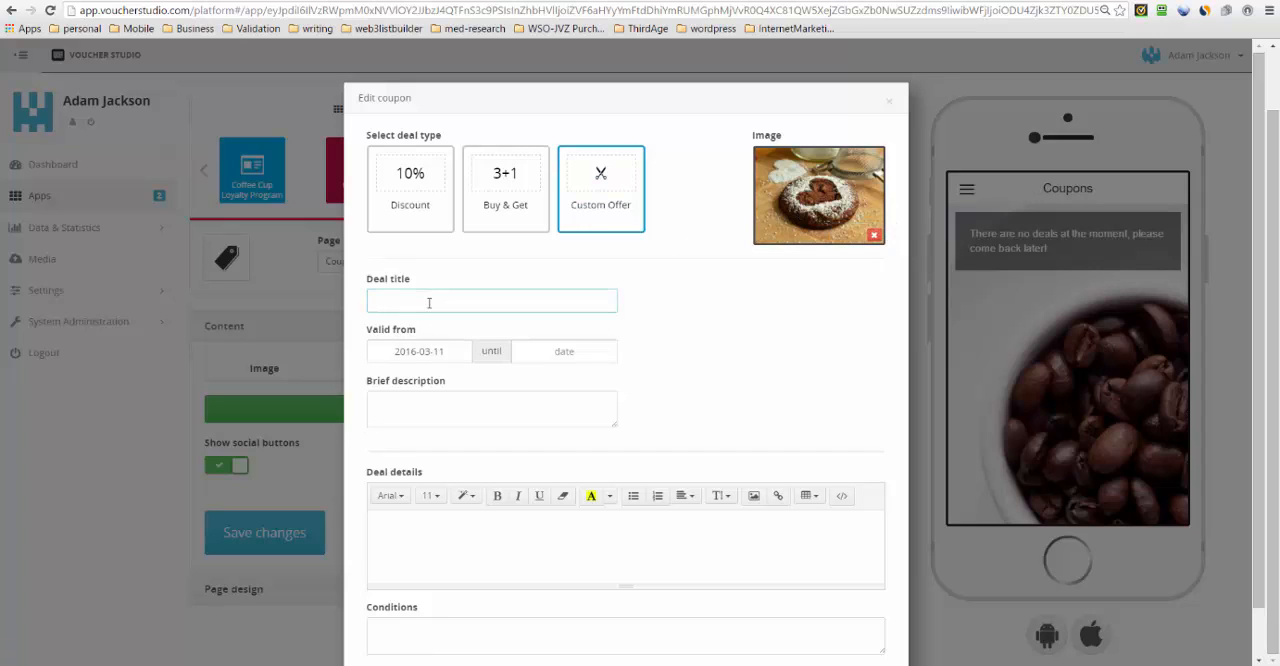
text(Get a Brownie With a Coffee)
- Set the coupon's validity end date to 2016-04-30
click(579, 351)
click(651, 395)
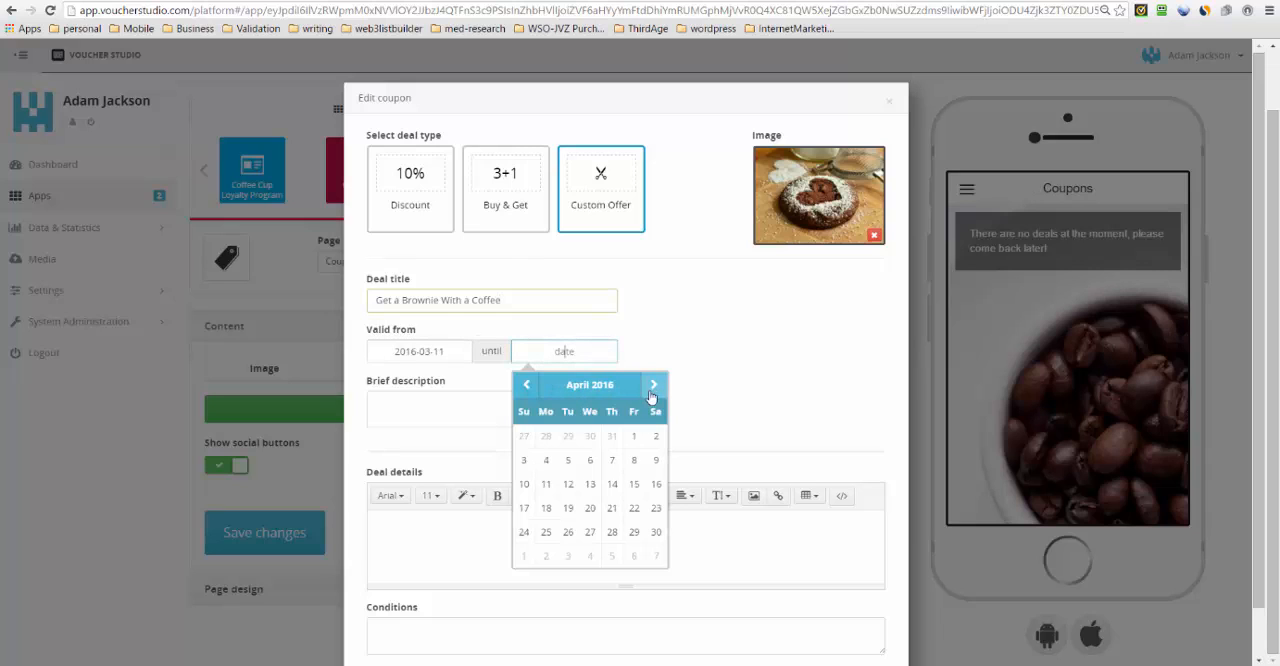
click(656, 532)
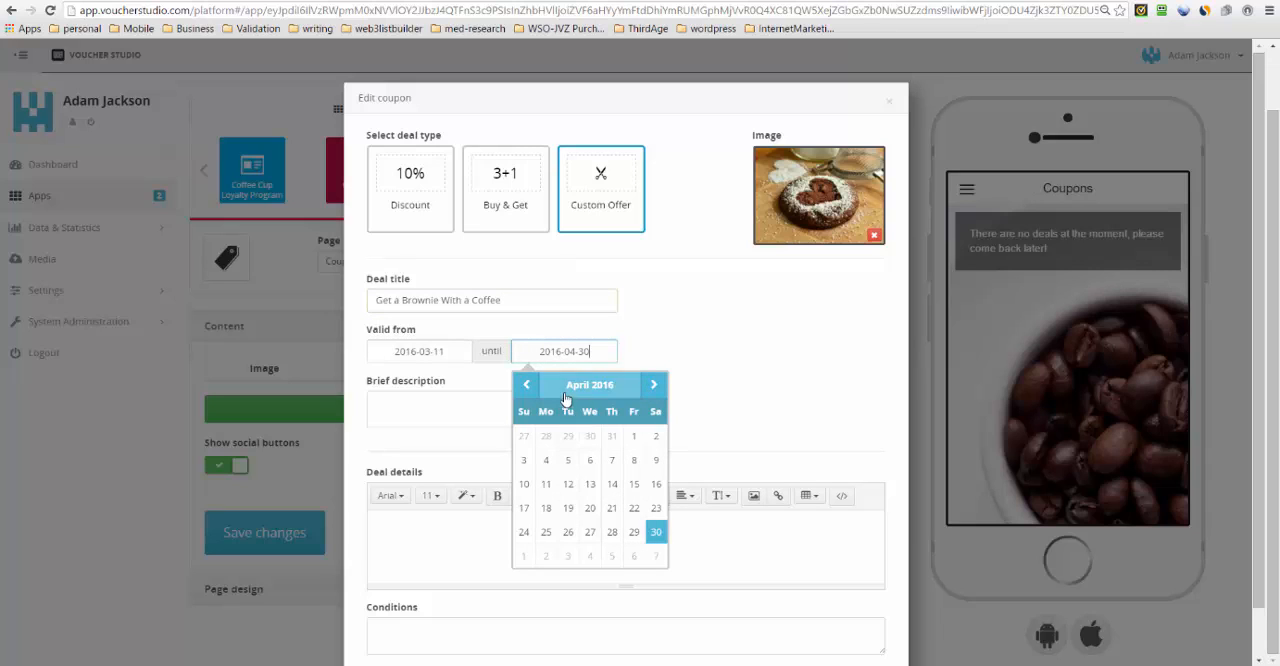
click(712, 365)
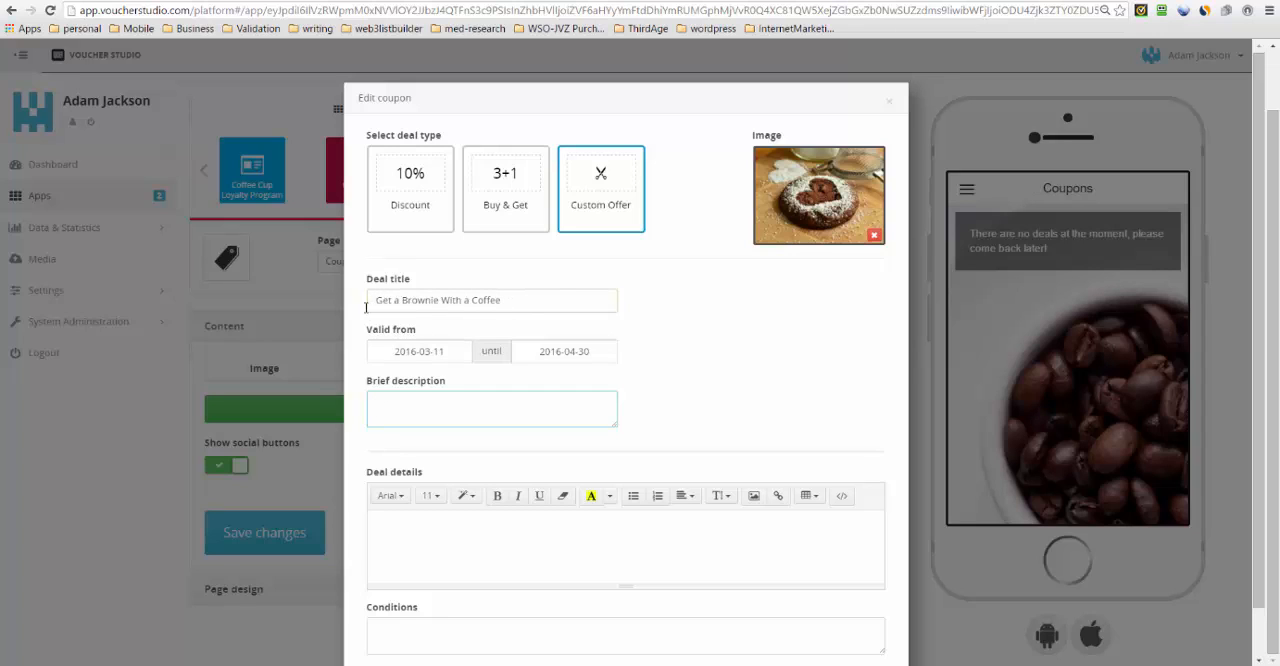
- Cut the existing deal title and replace it with "Wednesday Brownies"
drag(377, 300, 596, 299)
key(ctrl+c)
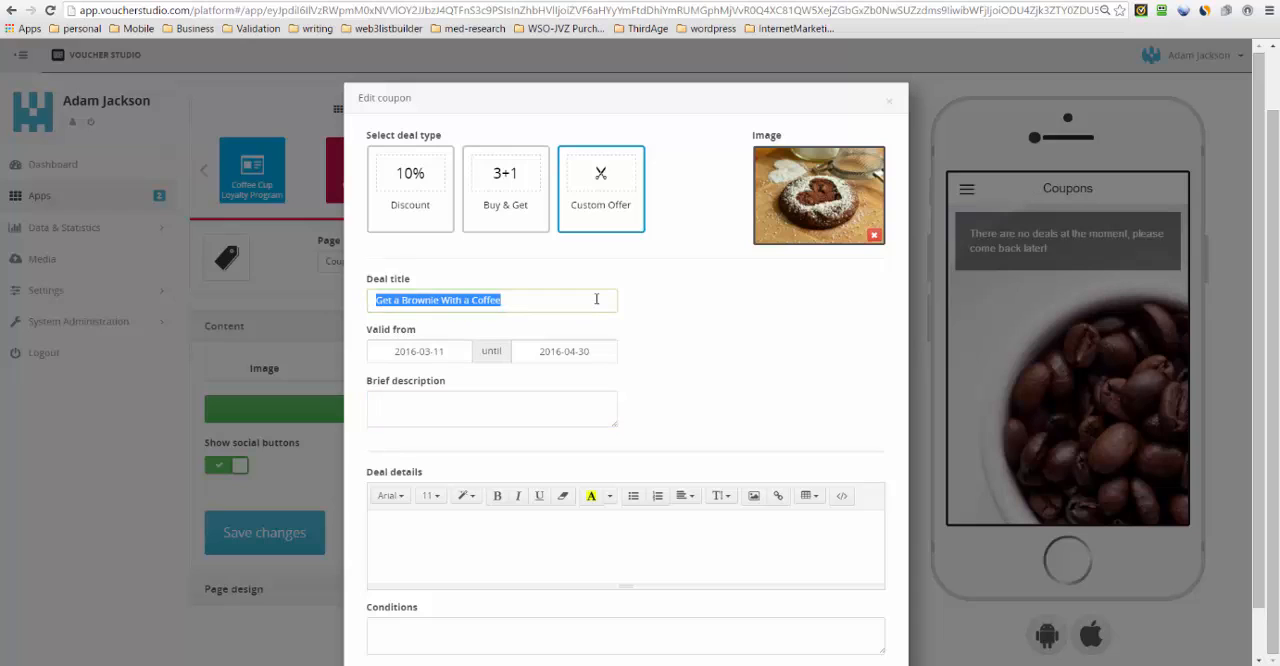
key(BackSpace)
text(Wed)
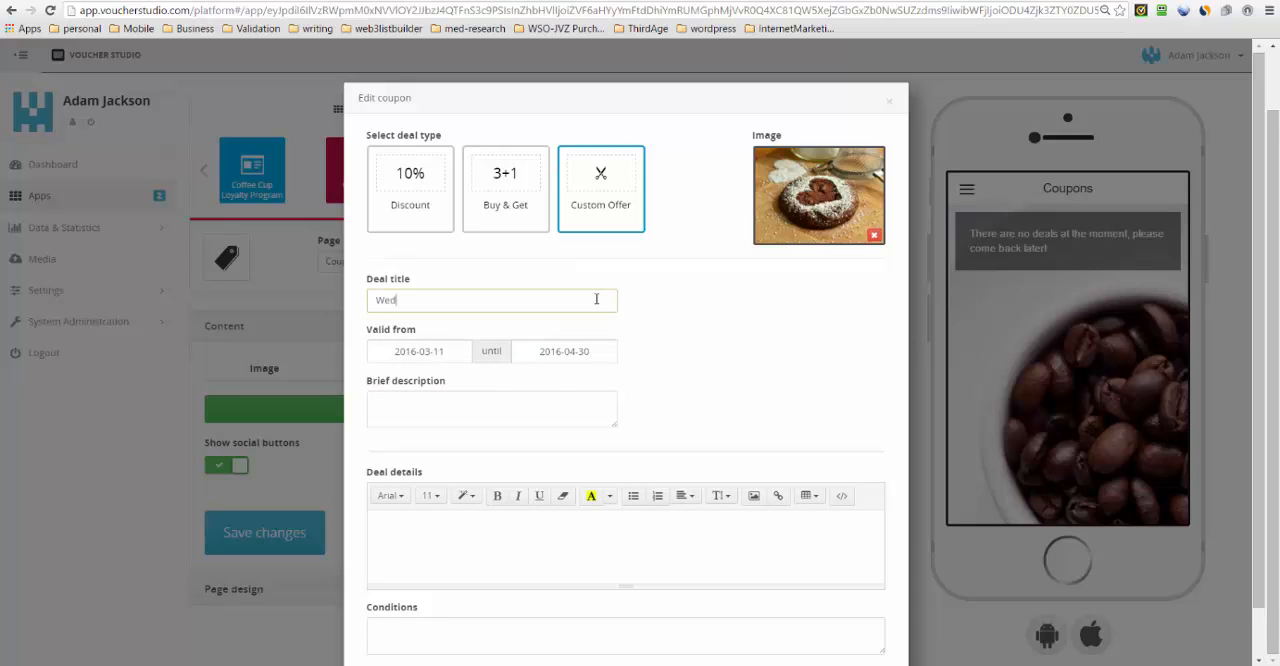
text(nesday Brownies)
- Fill the brief description with the cut title, extended to read "Get a Brownie With a Coffee On Wednesdays!"
click(425, 408)
key(ctrl+v)
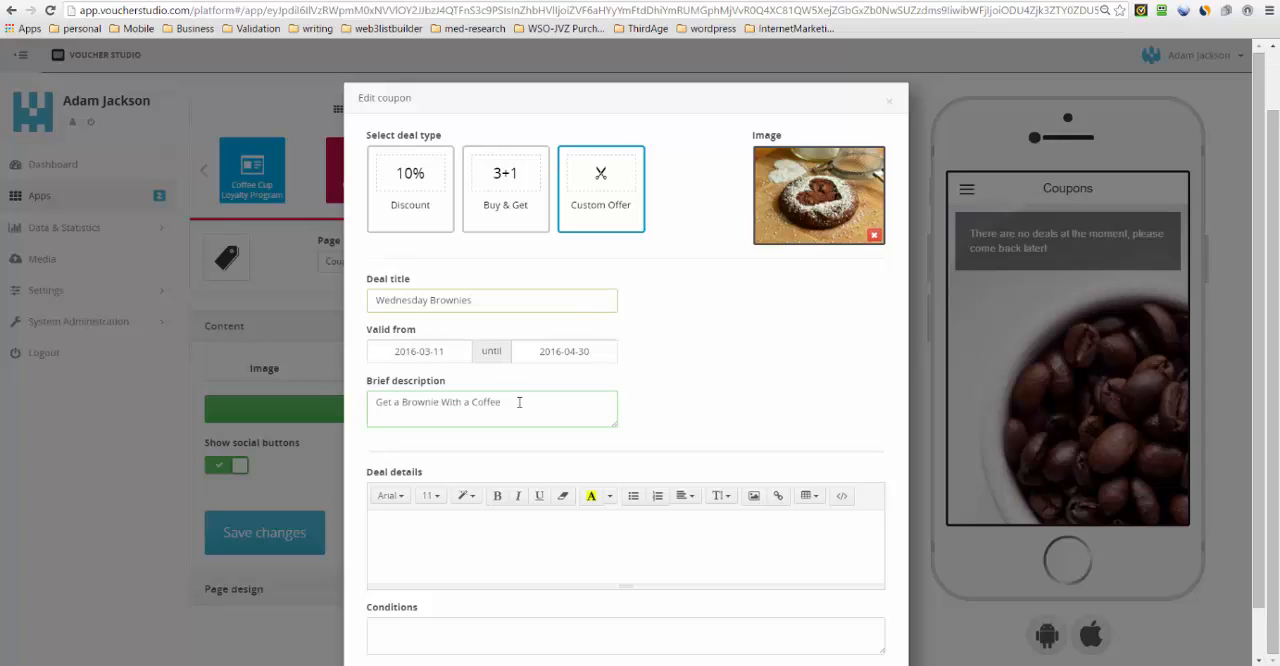
text(On Wednesdays!)
- Enter the deal details "Order any large coffee and get a delicious Brownie on the house!"
click(415, 528)
text(order)
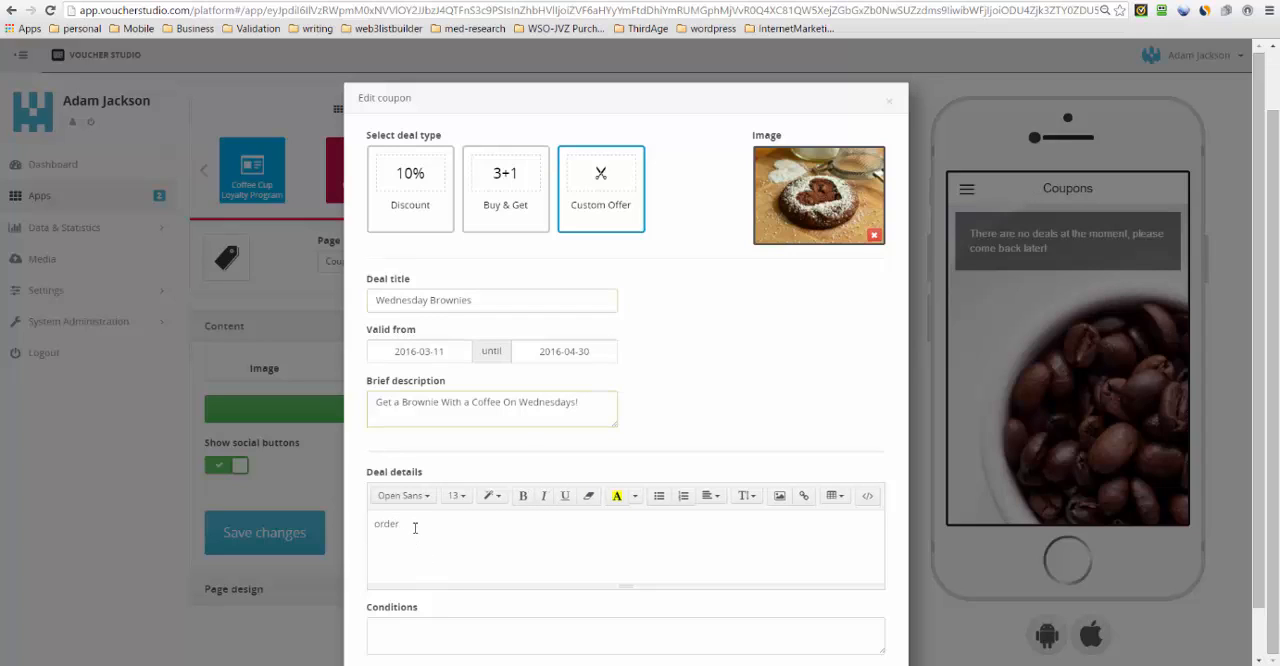
key(BackSpace)
key(BackSpace)
key(BackSpace)
key(BackSpace)
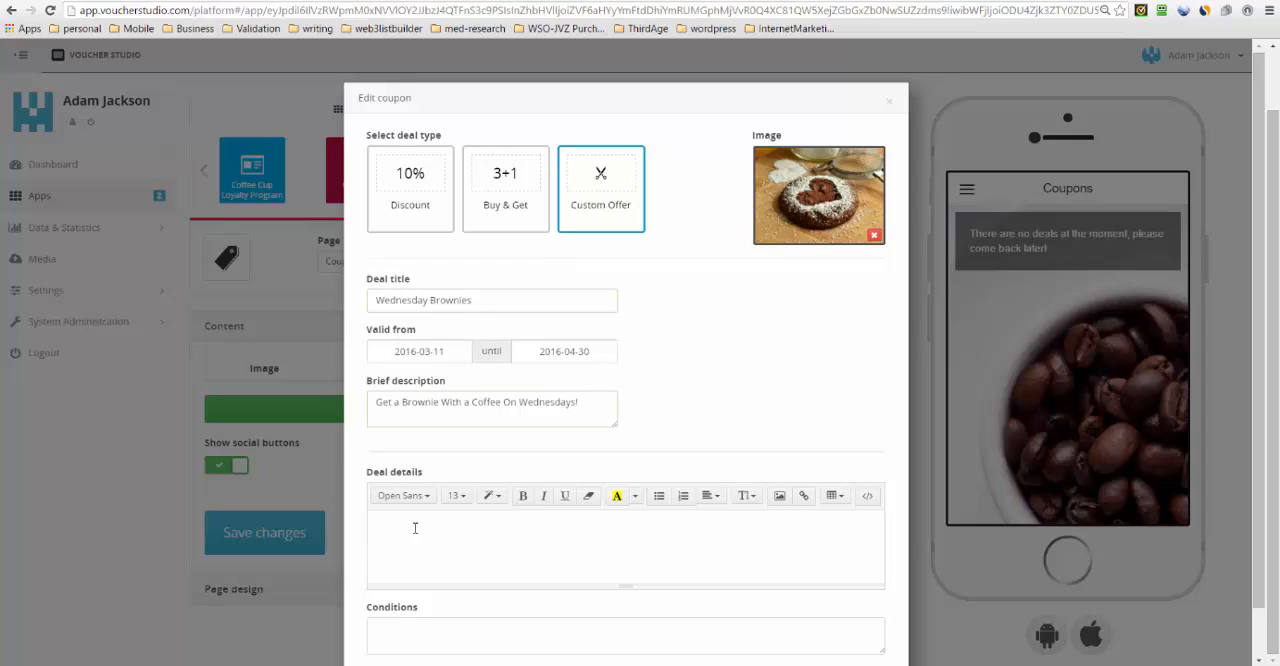
text(Order any large coffee and geta)
key(BackSpace)
text(a delicious Browni)
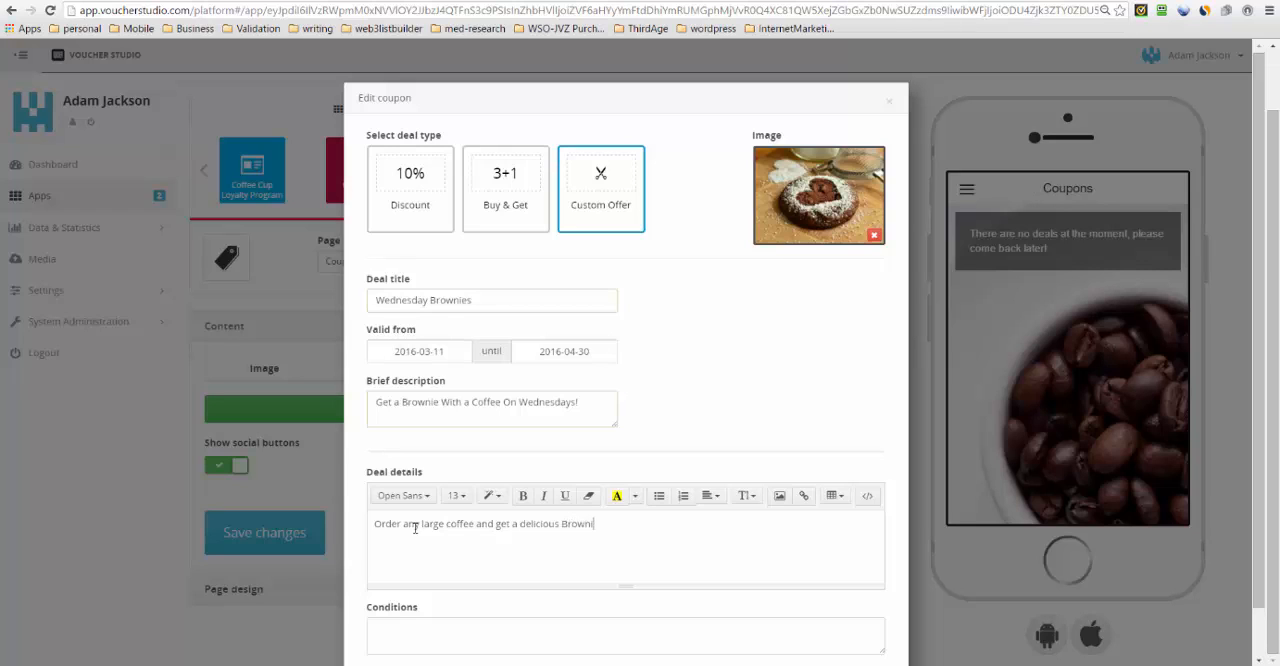
text(e on the house!)
drag(678, 521, 361, 524)
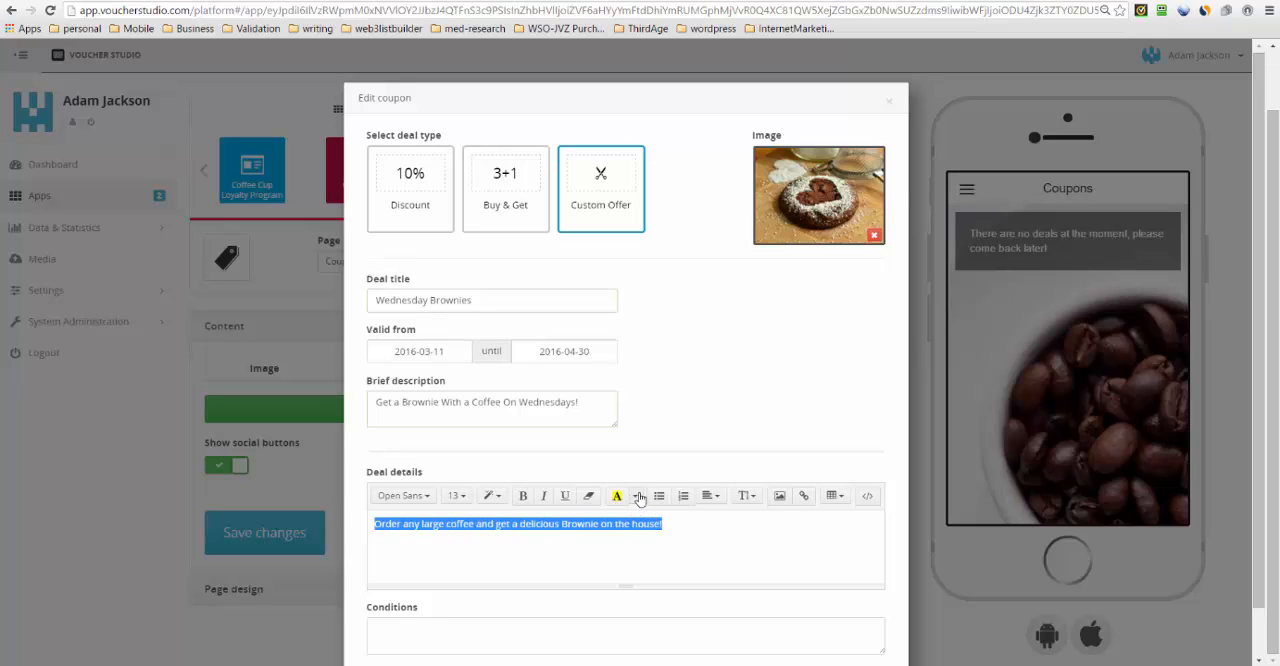
- Enter the conditions "Wednesdays Only. Not to be used in conjunction with any other offer" and add the coupon to the page
scroll(435, 567, down, 1)
click(434, 571)
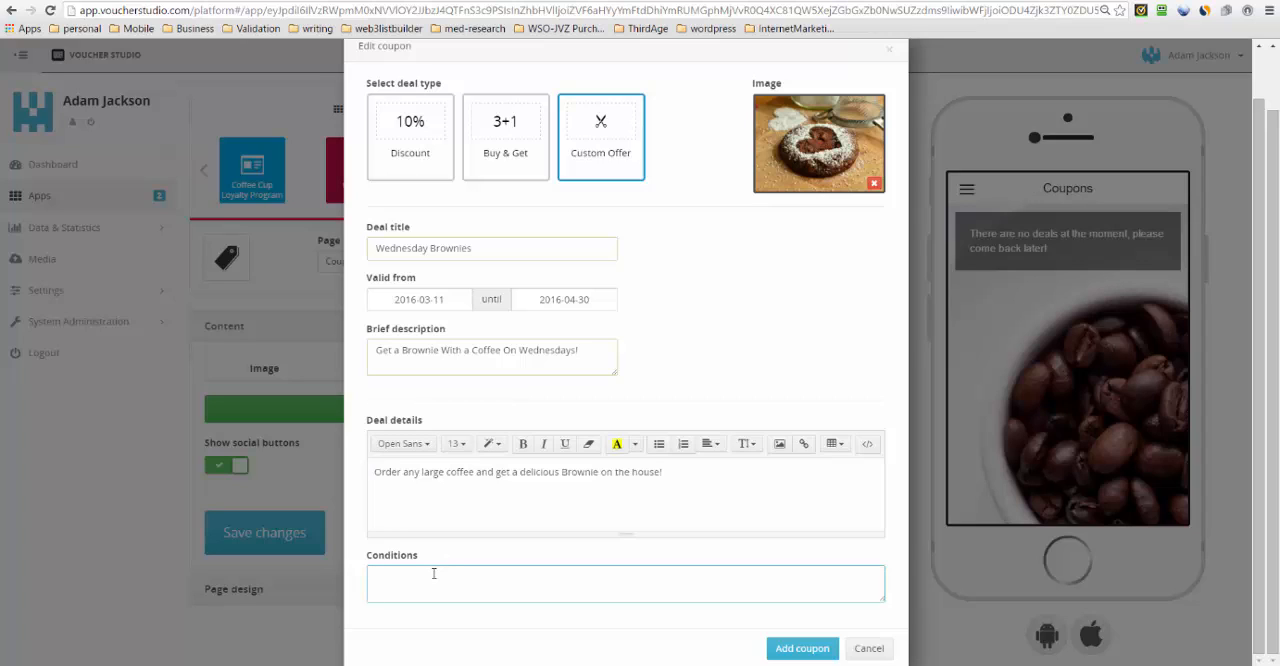
text(Wednesdays Only. Not to be used in conjun)
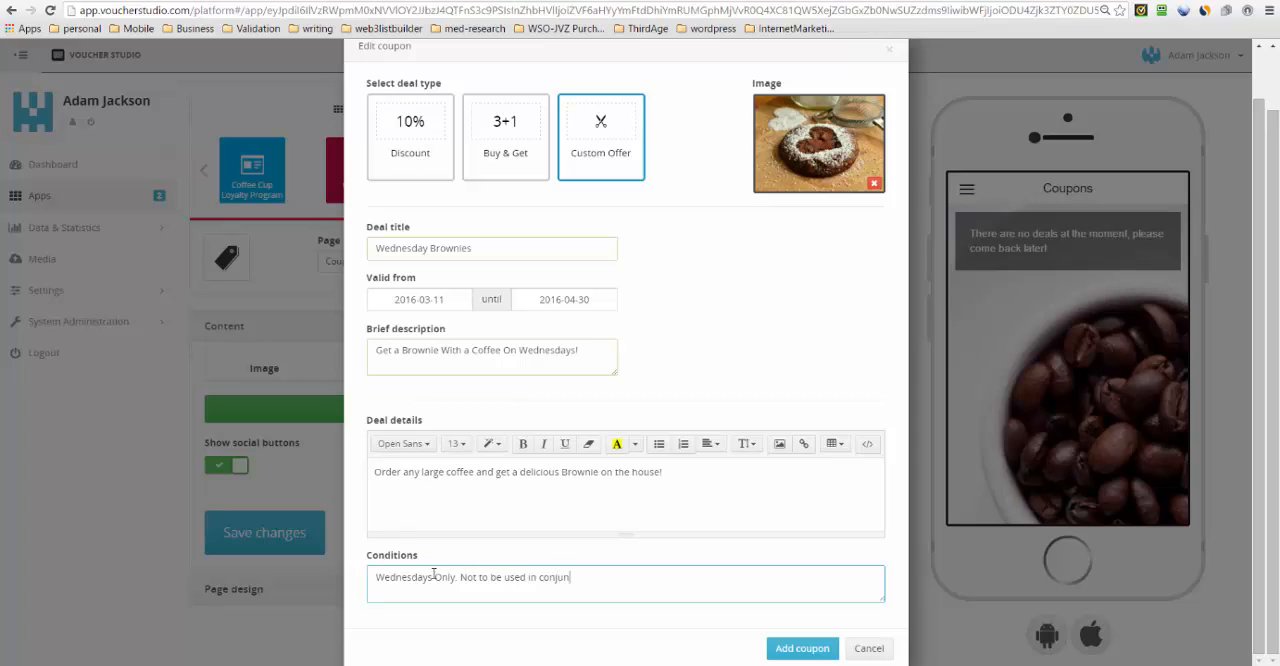
text(ction with any other offer.)
click(802, 648)
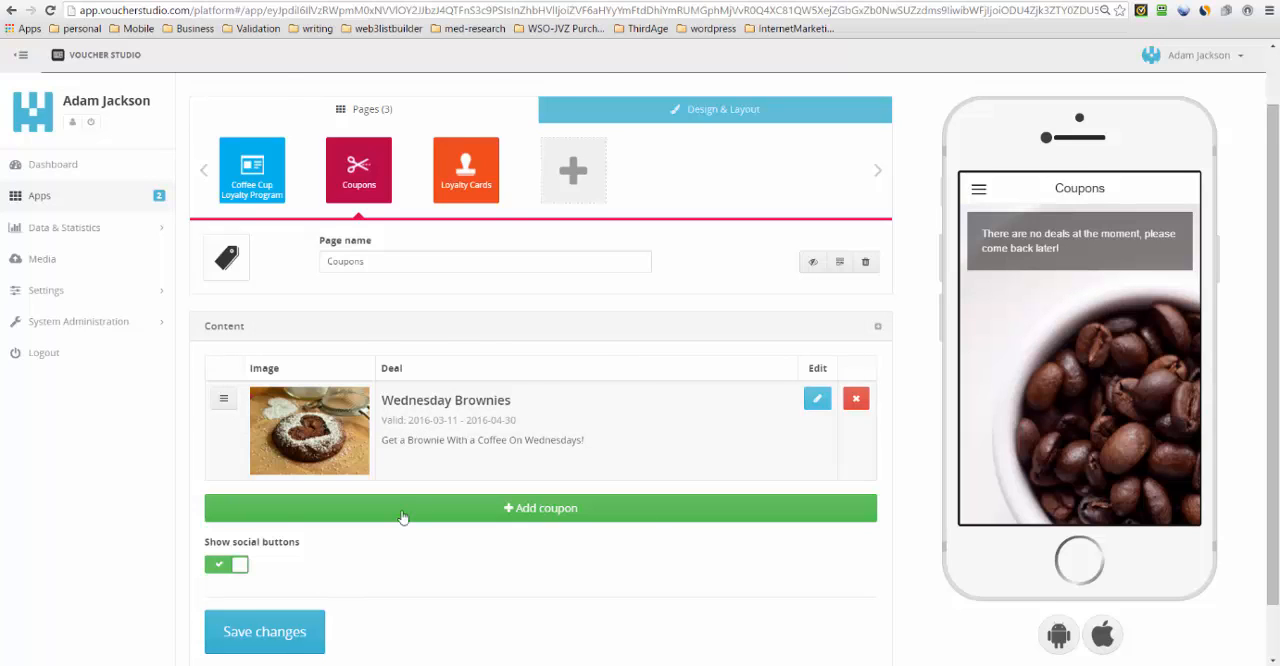
- Save the changes to the Coupons page, and view the blank form for adding another coupon before closing it
scroll(430, 510, down, 1)
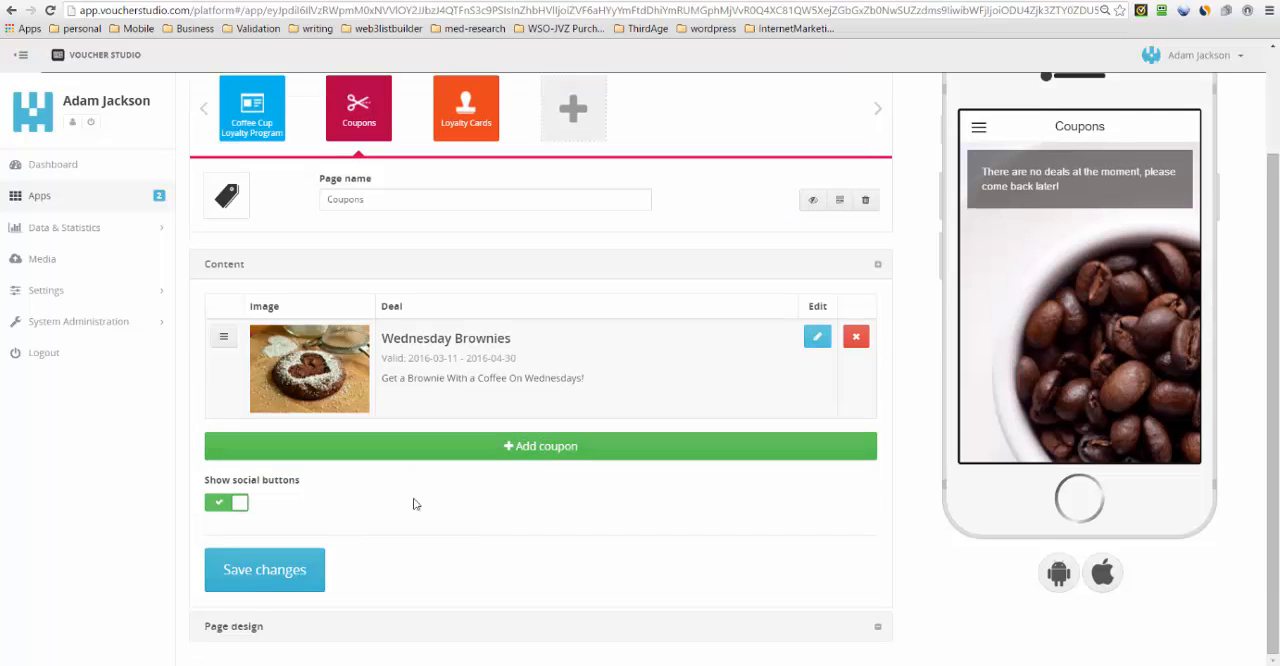
click(295, 577)
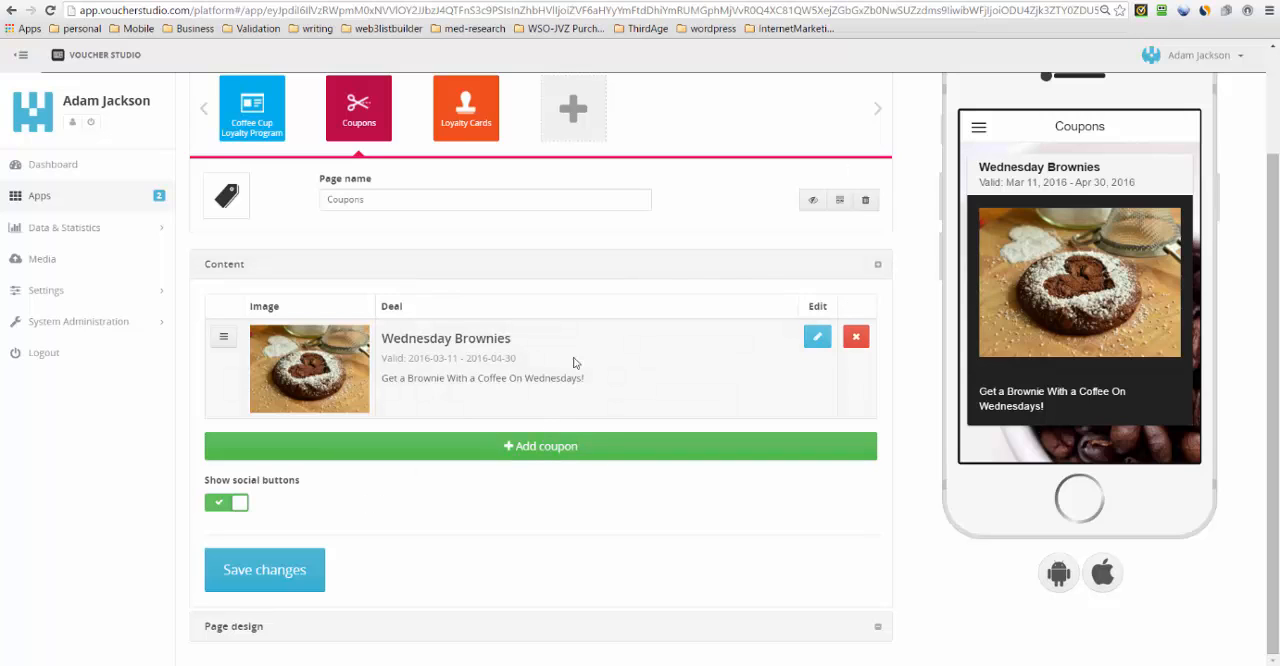
click(543, 449)
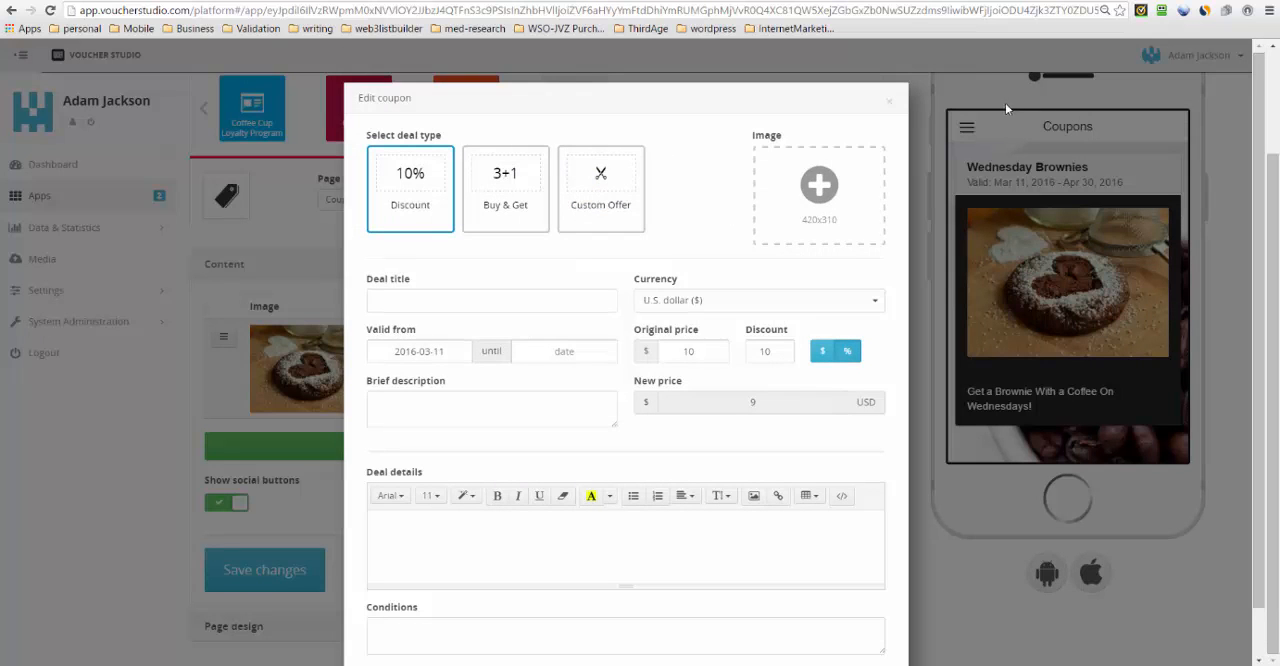
click(889, 102)
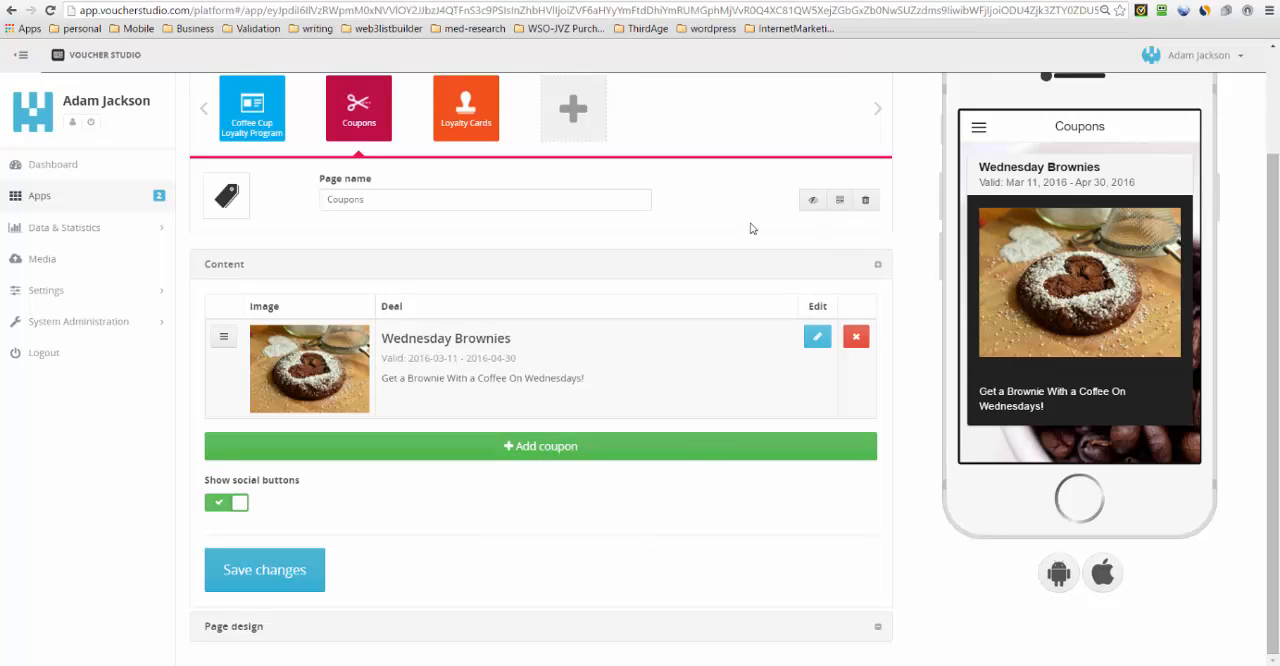
- Open the Wednesday Brownies coupon in the phone preview and redeem it, confirming the redemption
click(1057, 292)
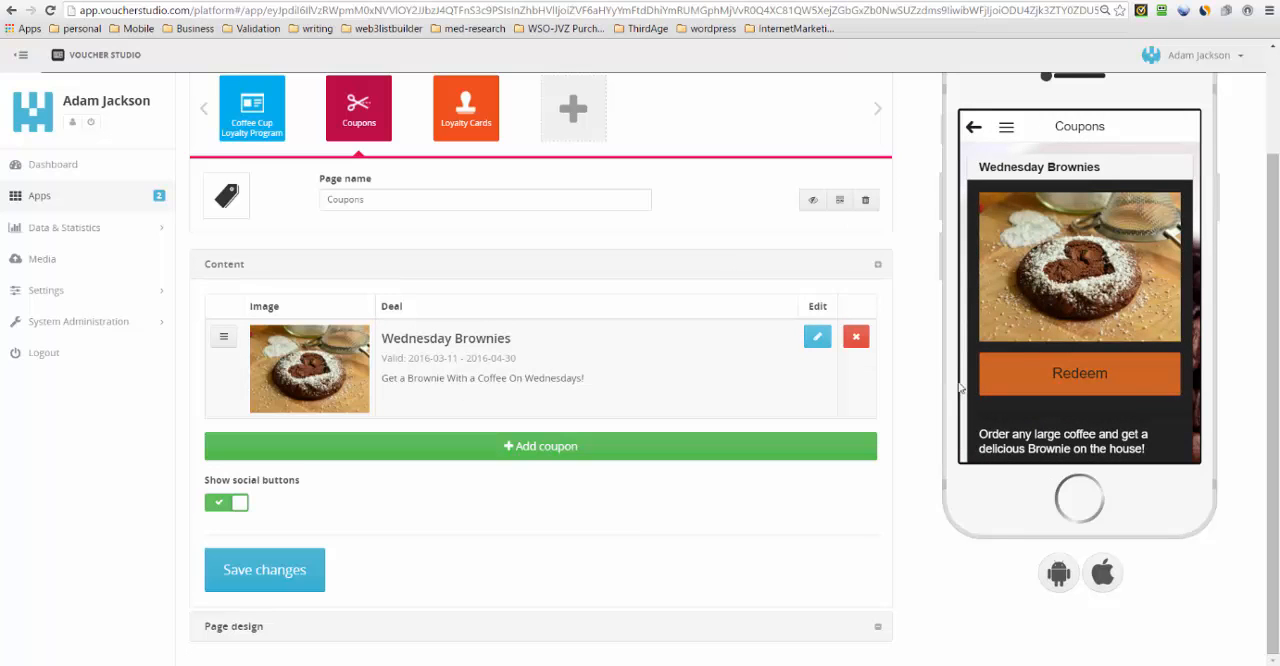
click(1078, 385)
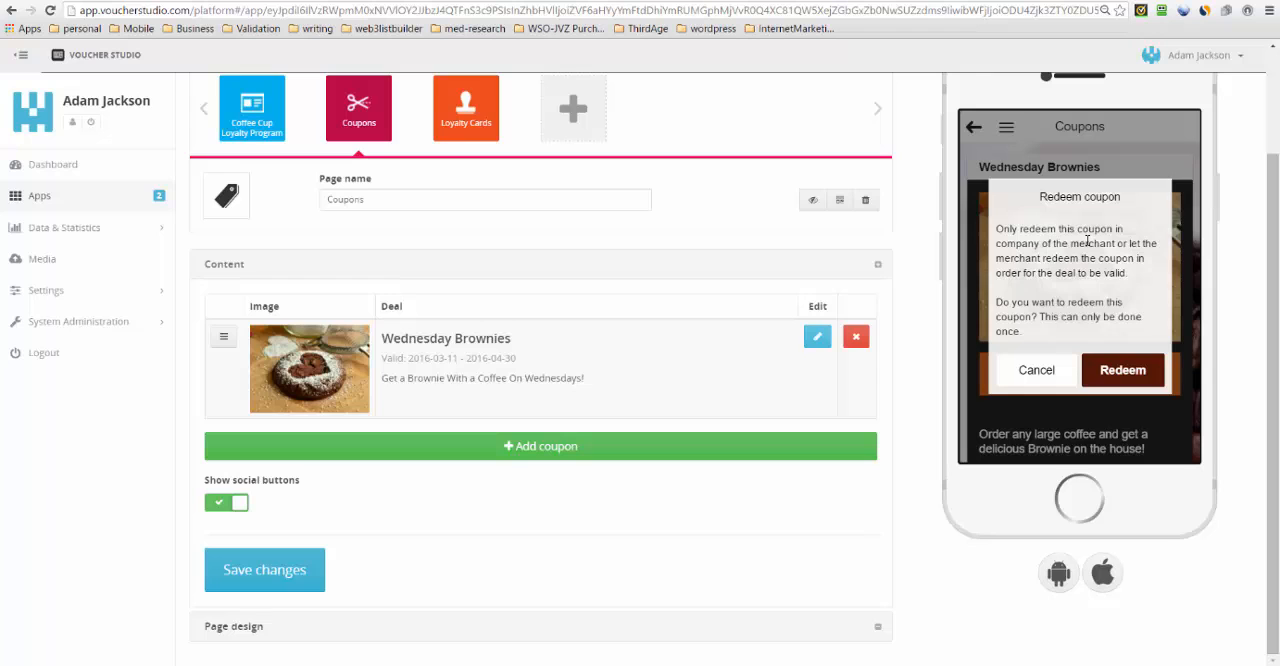
click(1121, 378)
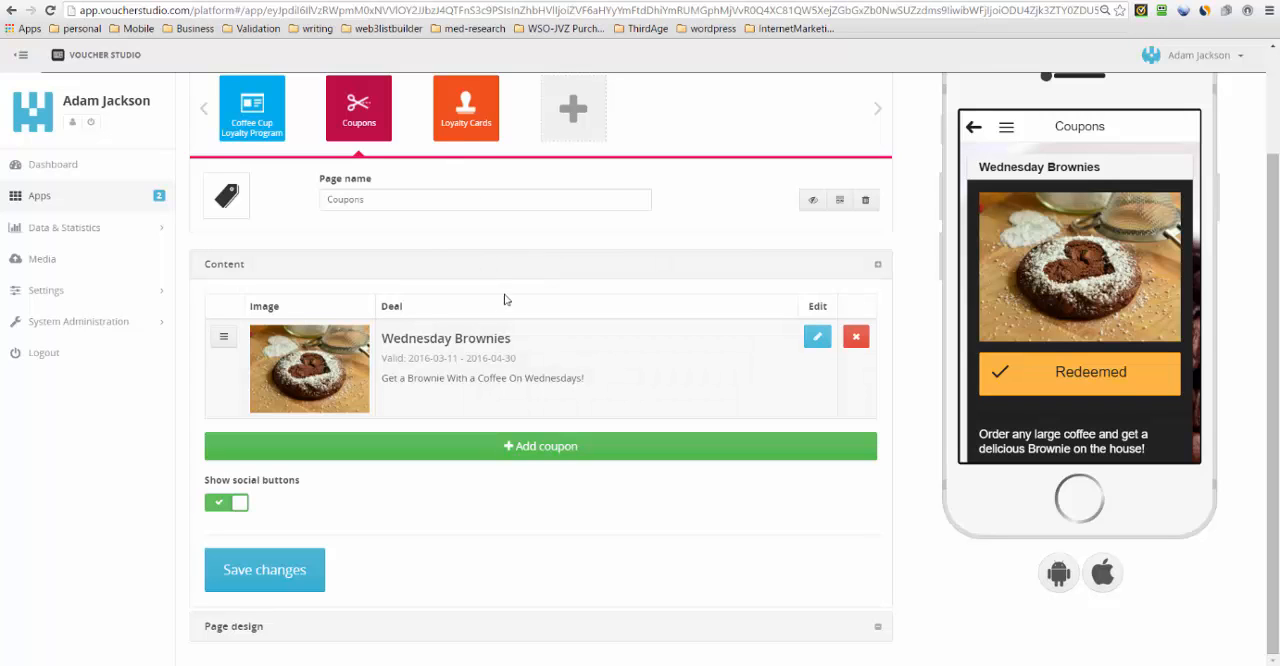
- Open the Loyalty Cards page of the app and rename it "Loyalty Card"
click(467, 112)
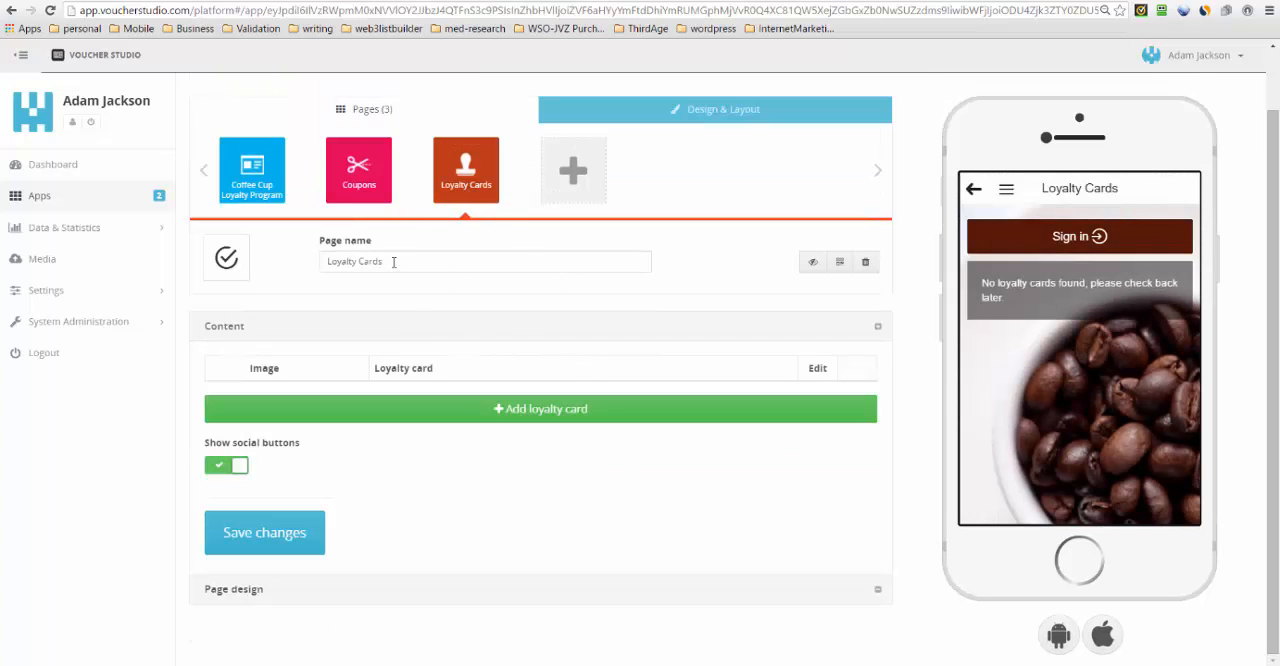
drag(384, 262, 381, 262)
key(BackSpace)
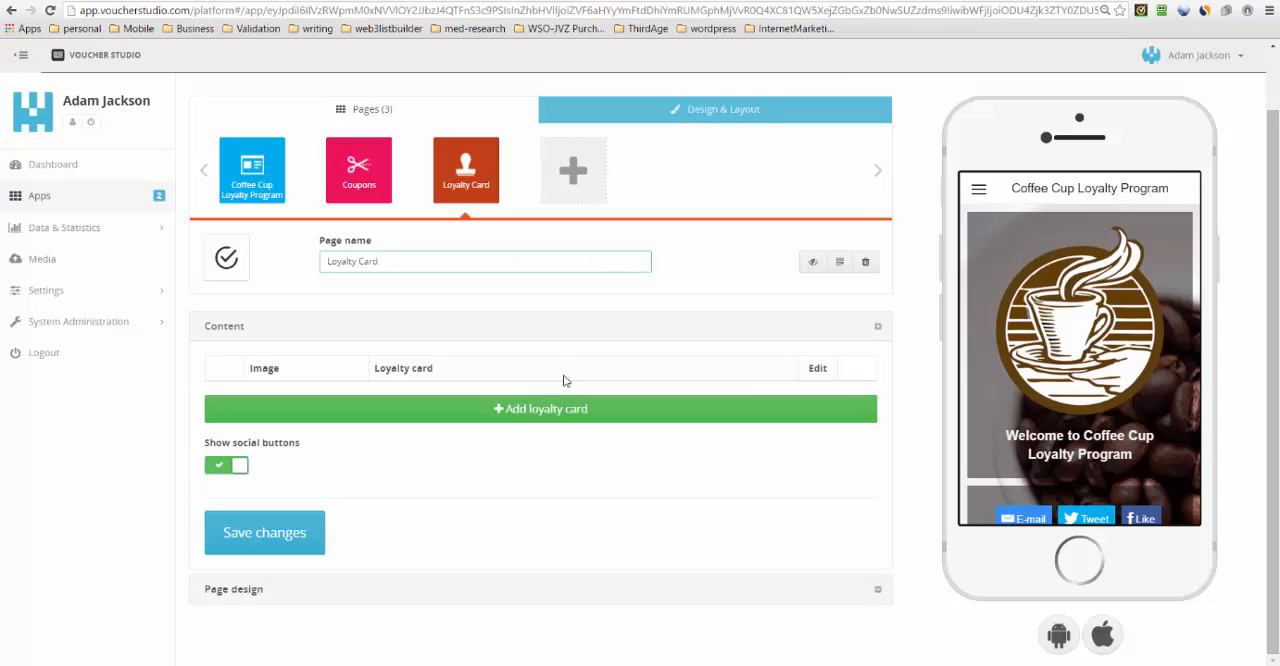
- Start a new loyalty card on the page and title it "Buy 9 Coffees get one free!"
click(500, 410)
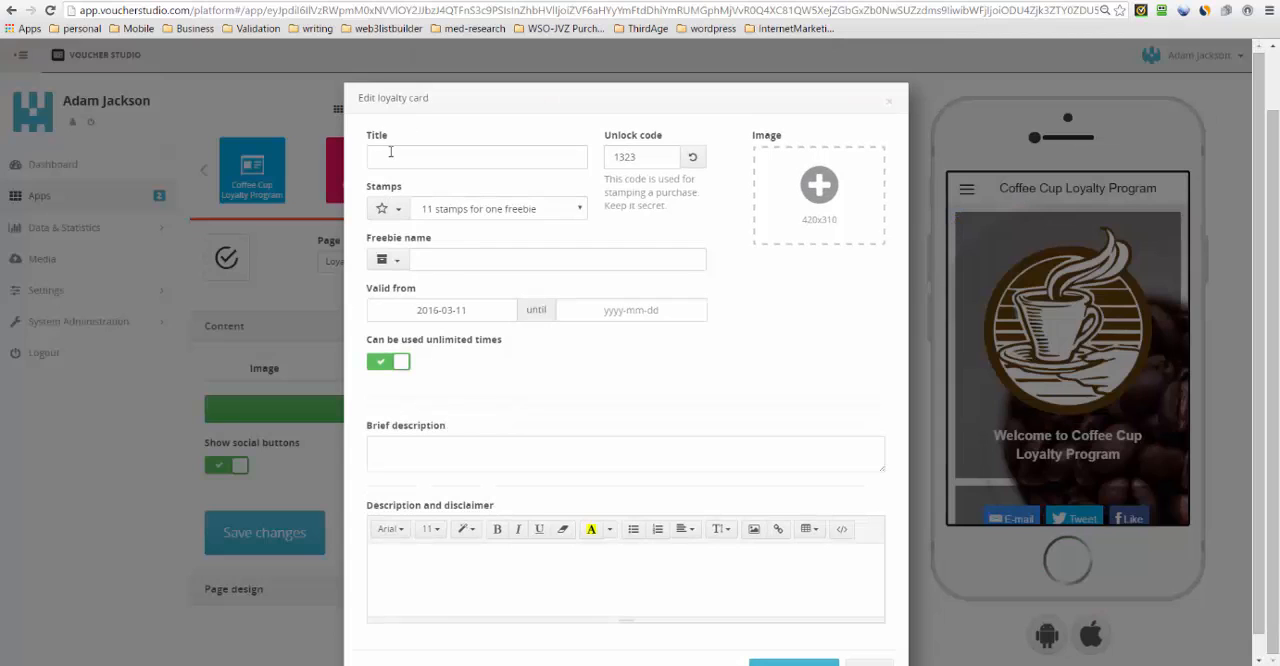
click(398, 152)
text(Buy)
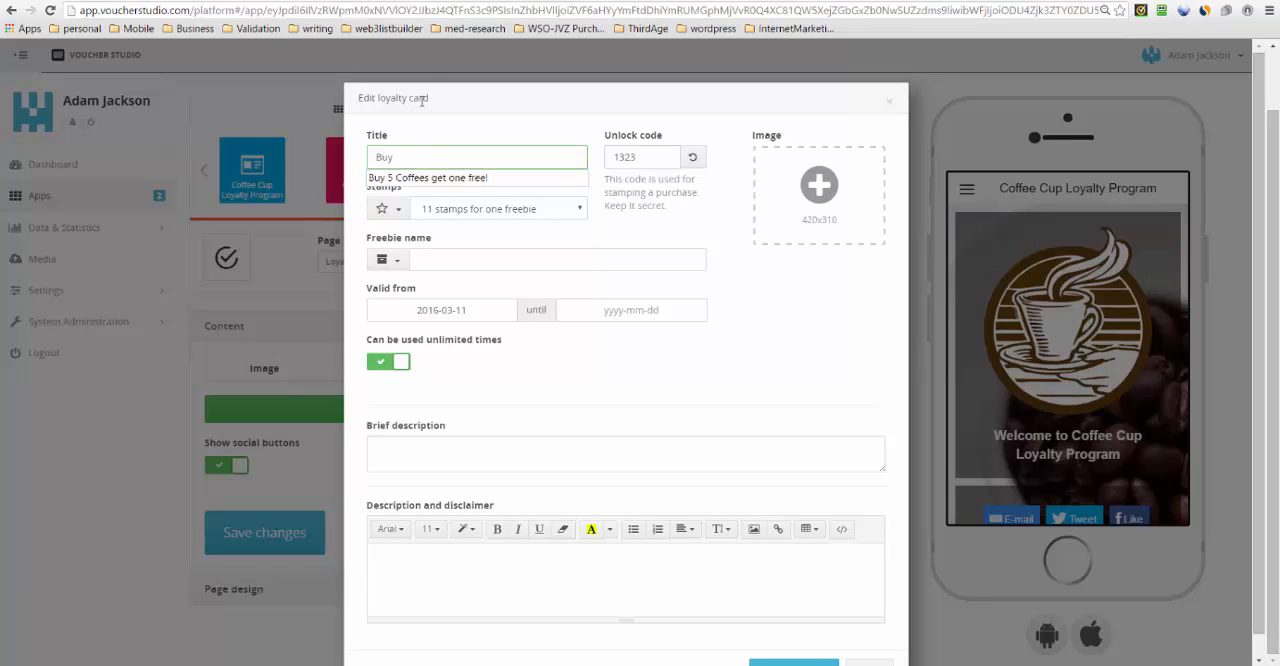
click(421, 178)
click(404, 154)
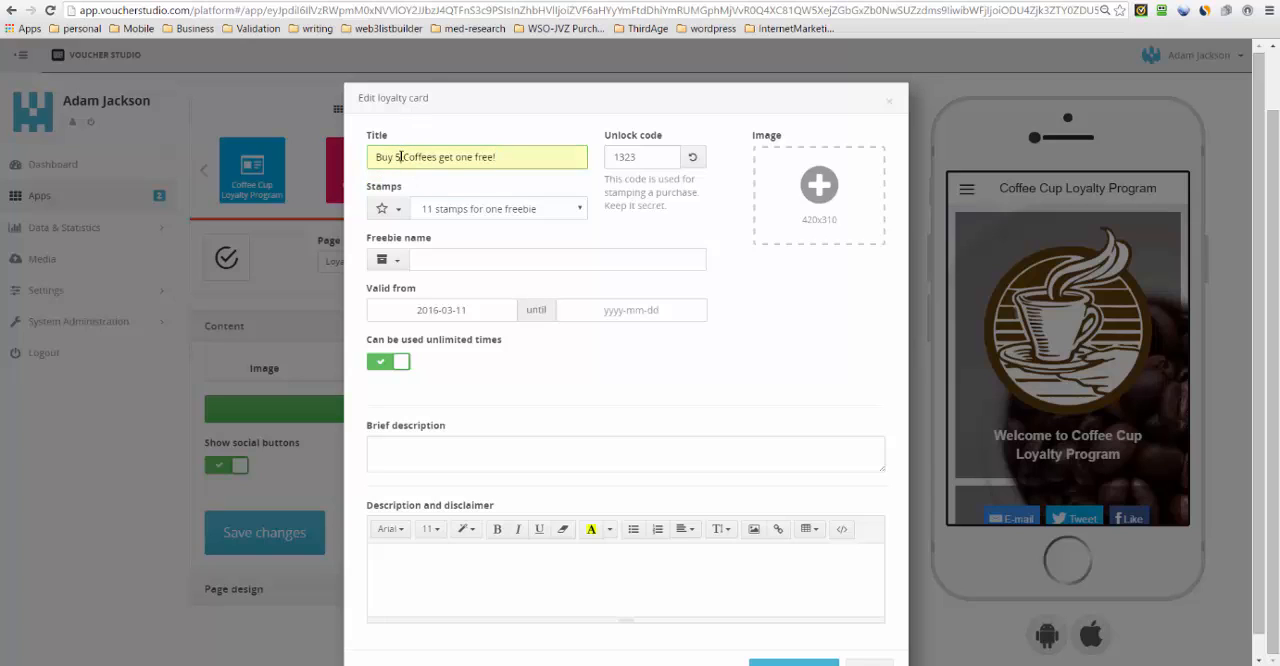
key(BackSpace)
text(9)
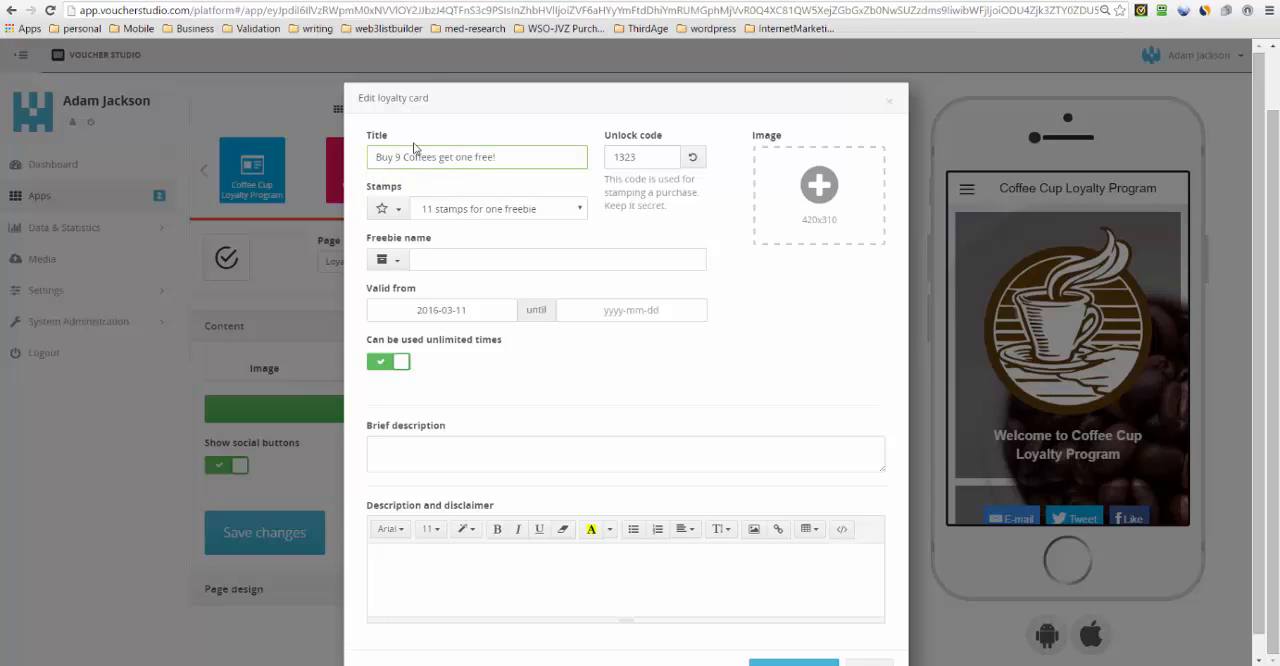
- Set the loyalty card's image to the cappuccino photo cappuccino-830962_420.jpg from the media files
double_click(649, 156)
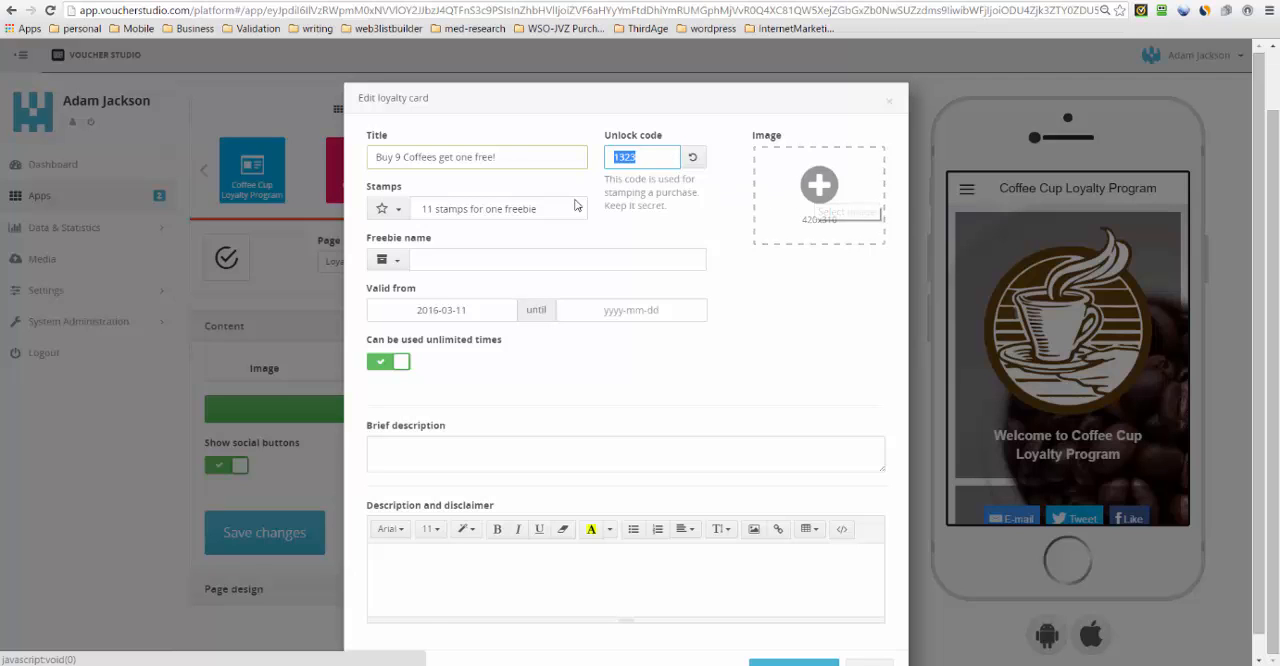
click(818, 188)
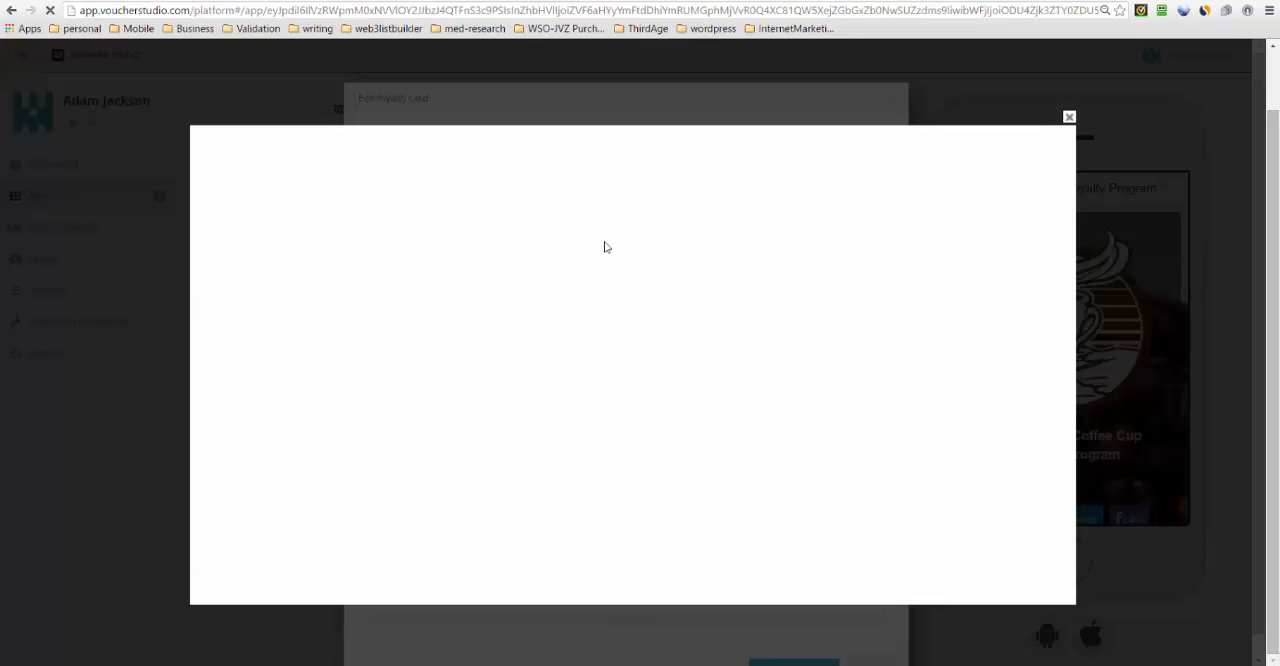
click(636, 228)
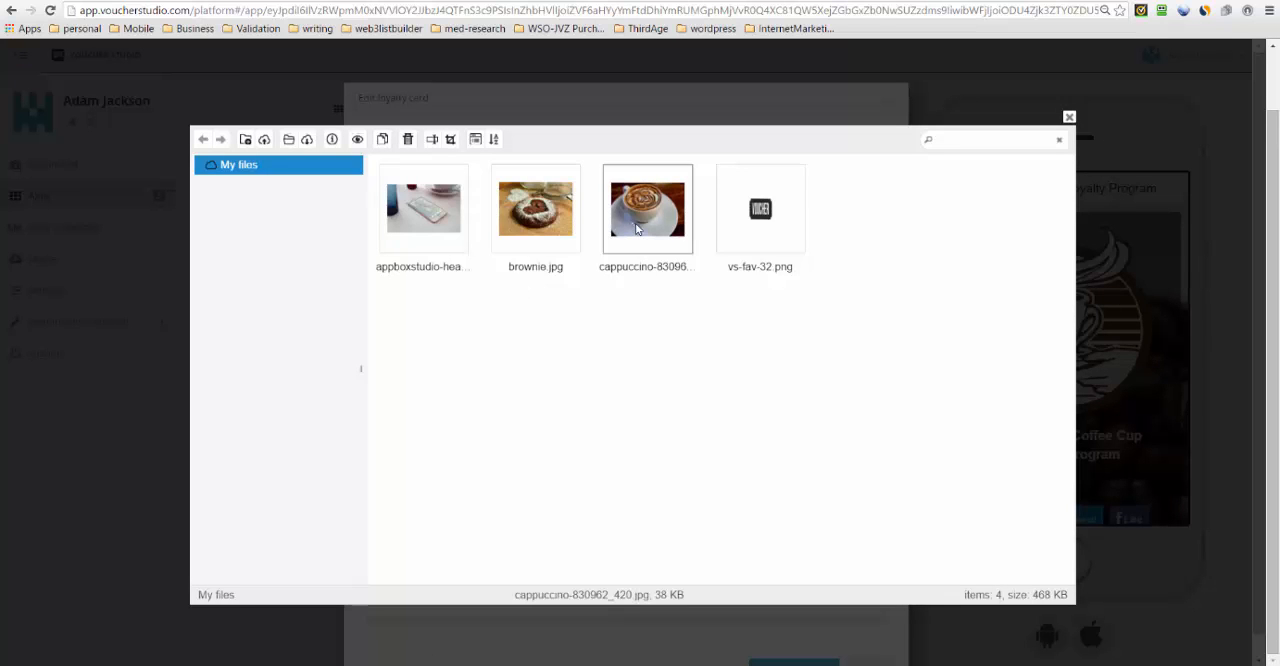
double_click(636, 228)
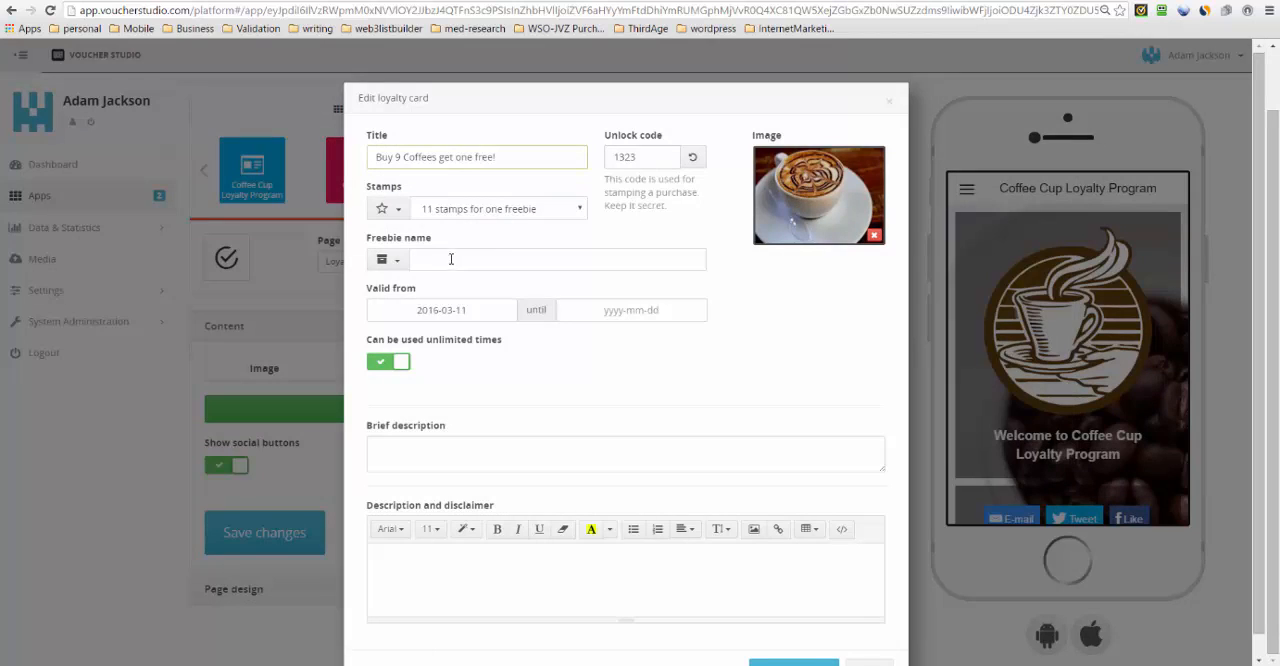
- Set the loyalty card to 9 stamps for one freebie and name the freebie "Get a FREE Coffee"
click(498, 210)
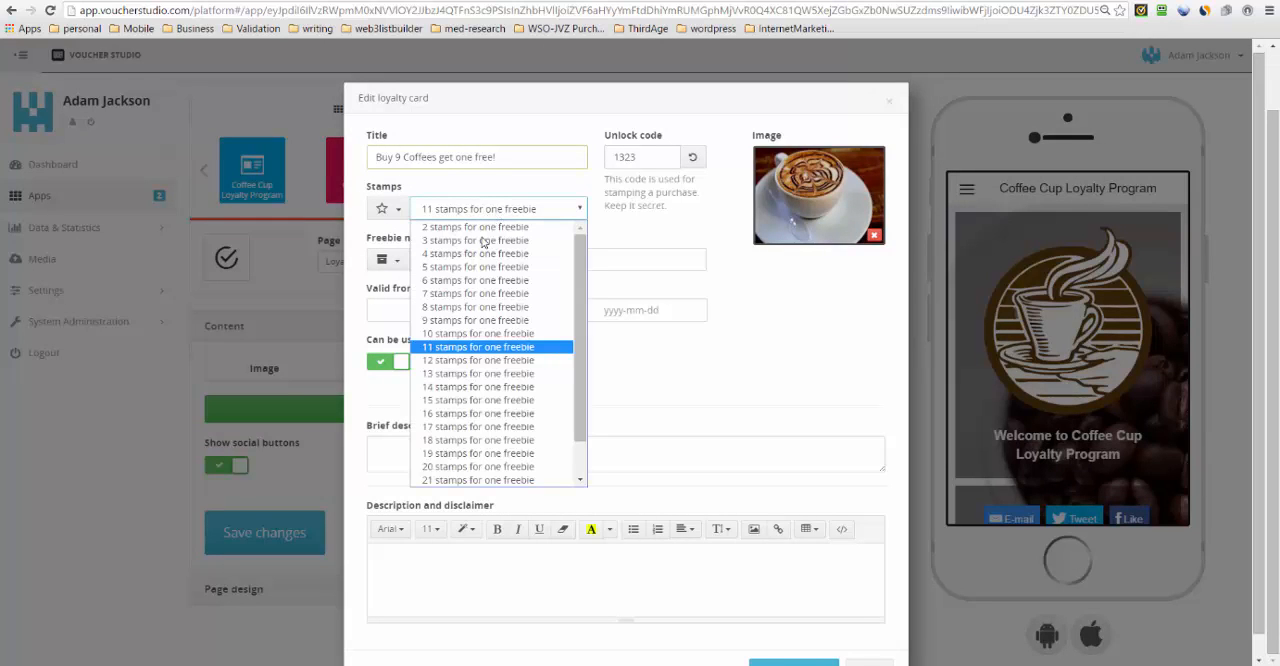
click(461, 318)
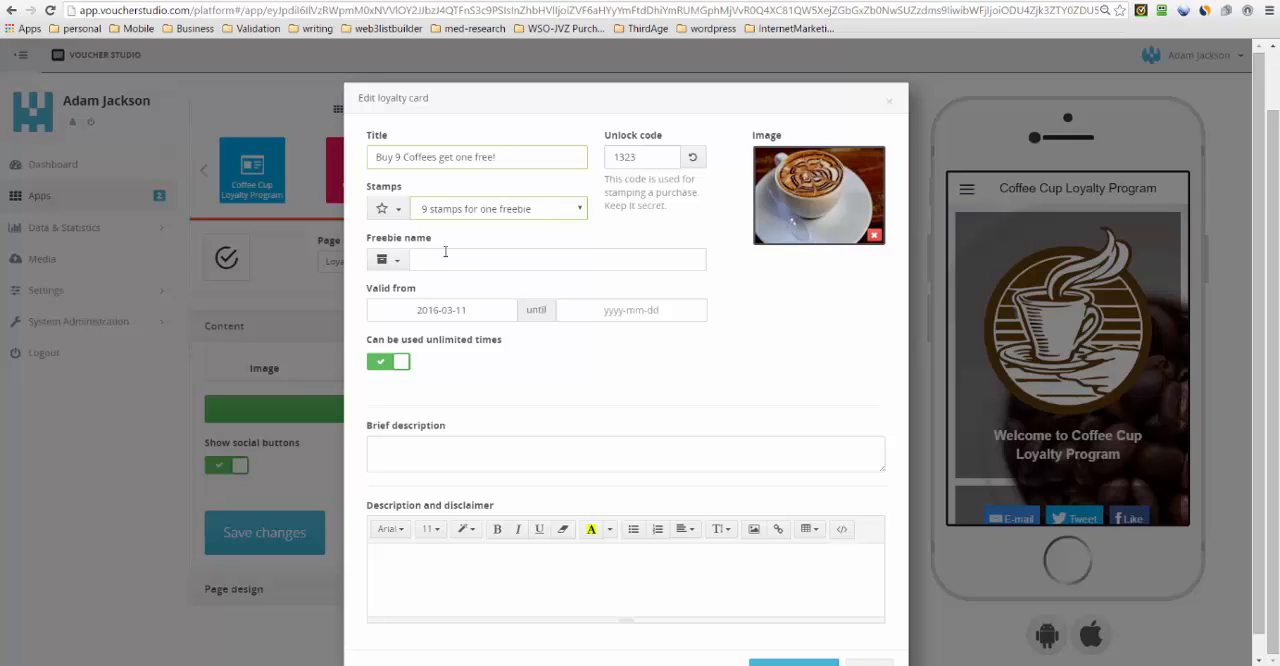
click(445, 252)
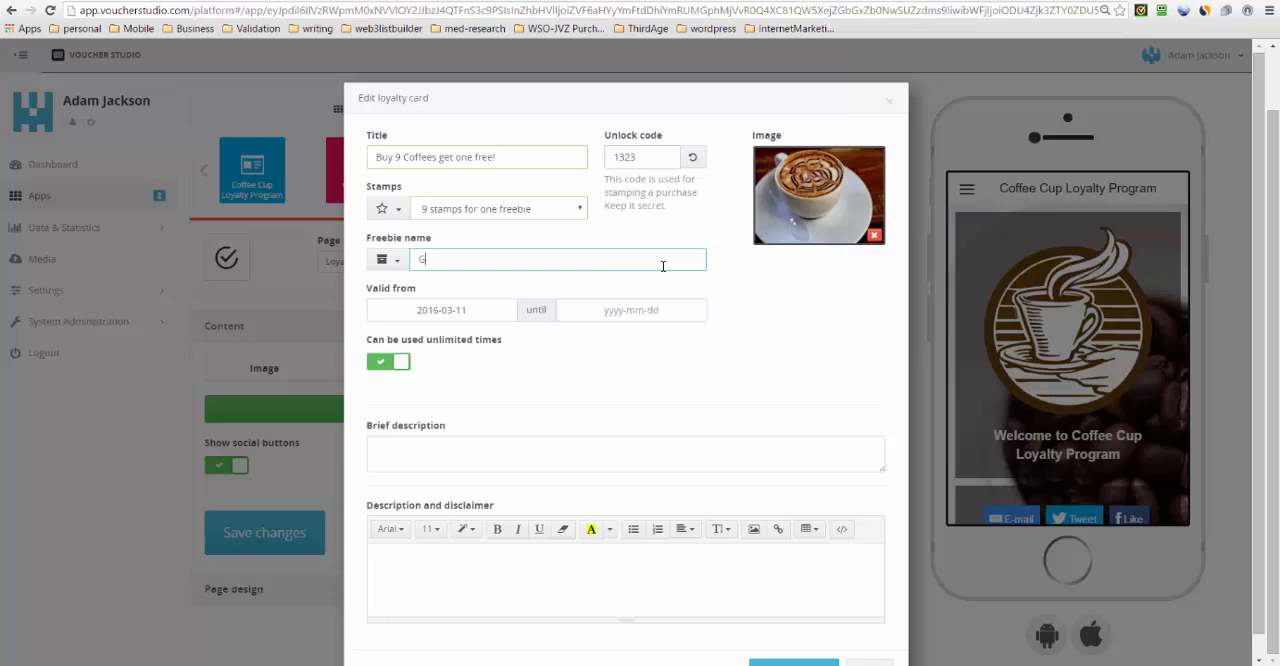
text(et a FREE Coffee)
- Set the loyalty card's validity end date to 2016-05-31
click(602, 313)
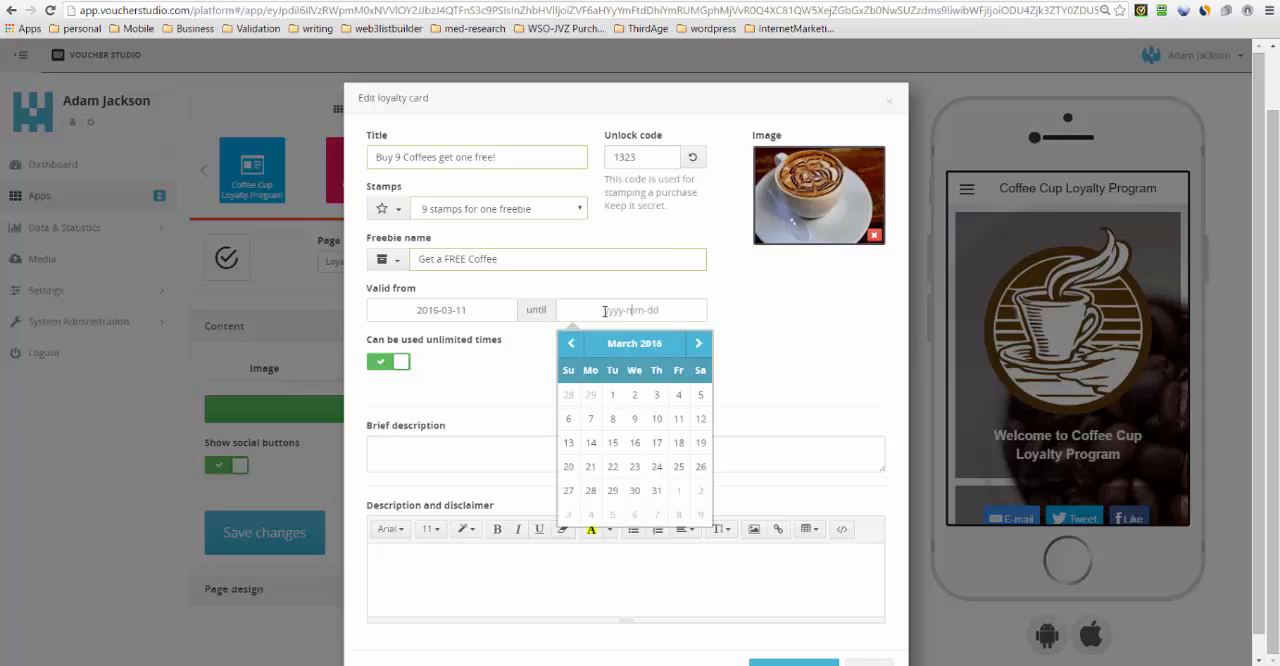
click(693, 346)
click(692, 345)
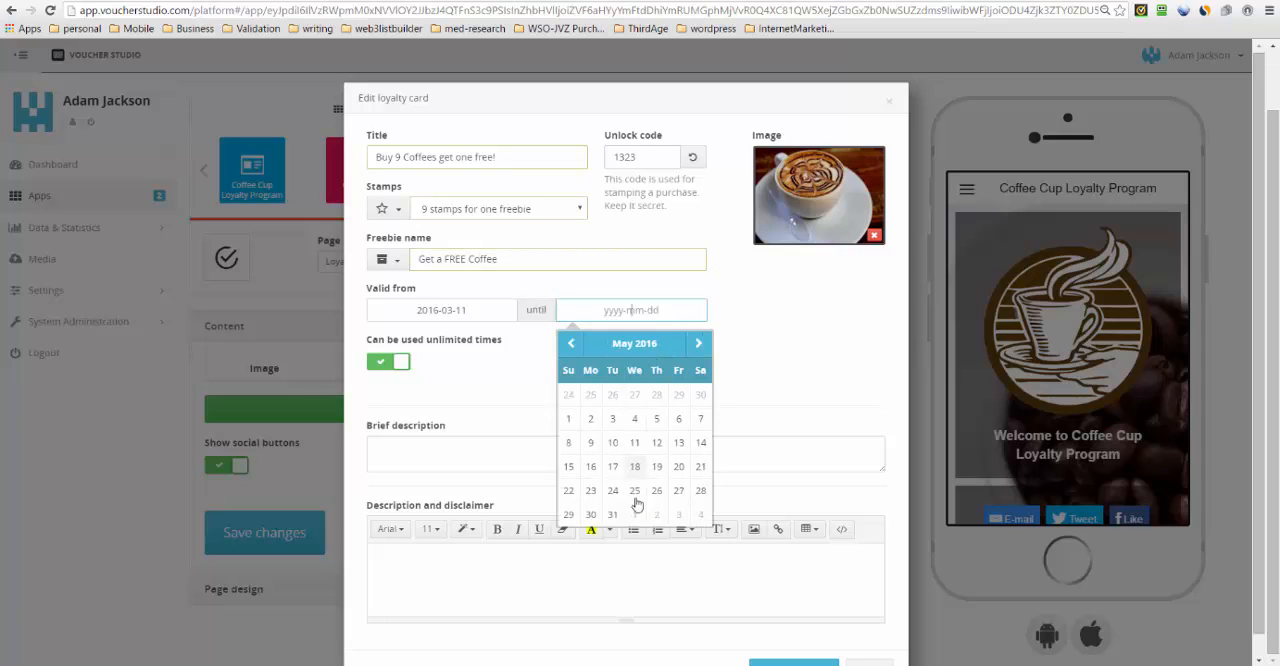
click(612, 514)
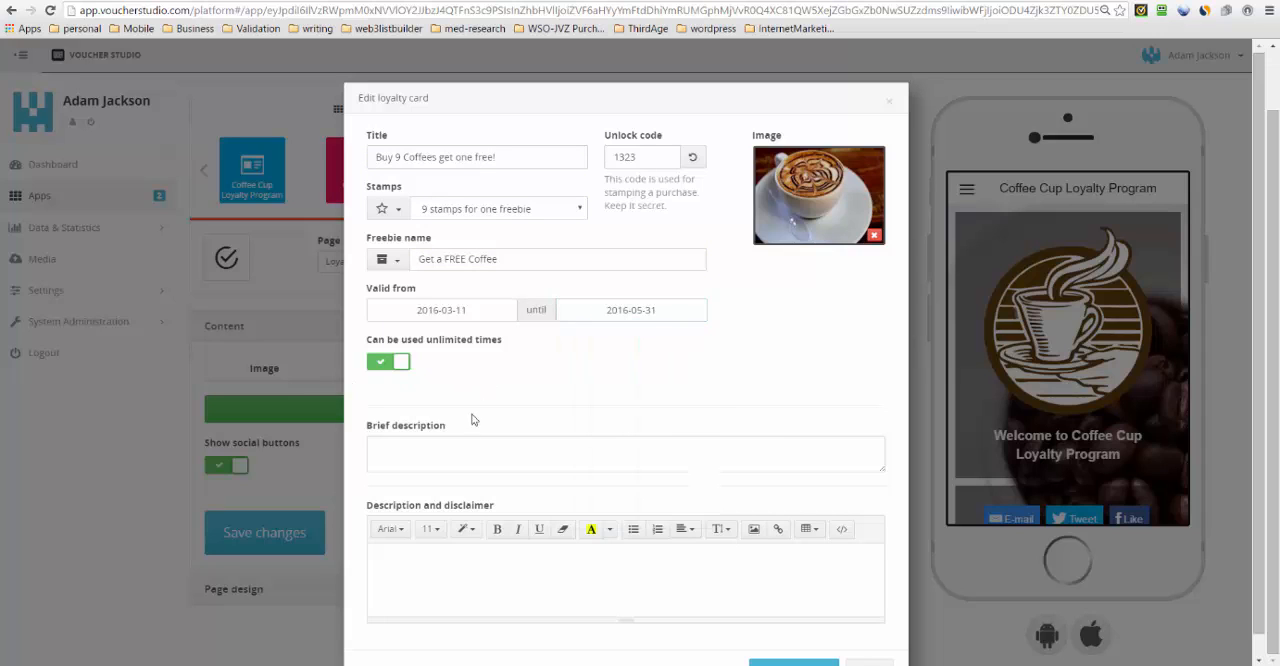
- Enter "Buy 9 Coffees & Get a Complimentary Coffee On The House!" as both the brief description and the description and disclaimer
click(469, 452)
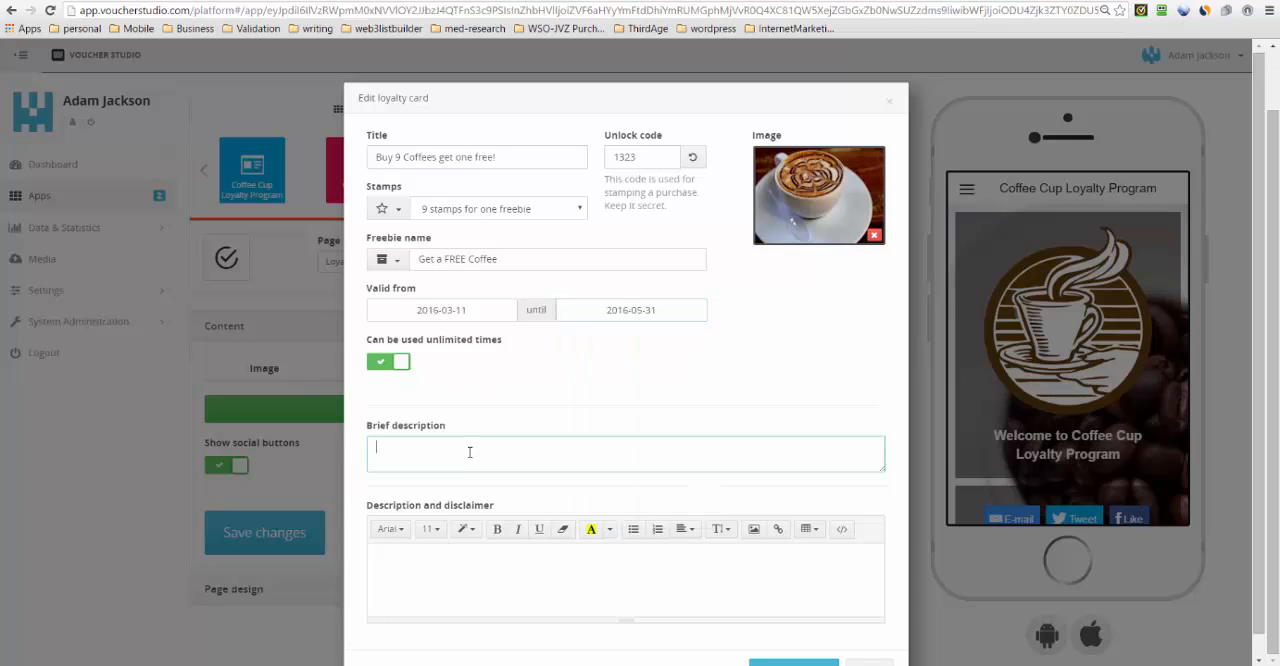
text(Buy)
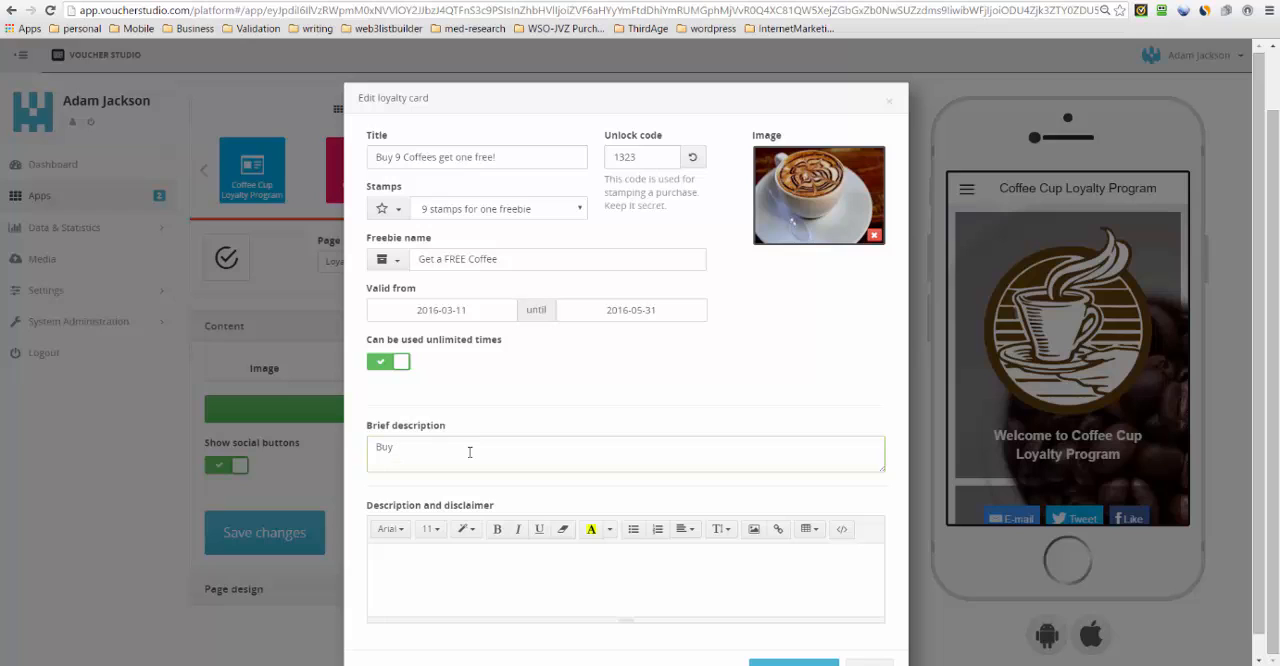
key(BackSpace)
key(BackSpace)
text(Buy 9 Coffees & Get a Complimentary Coffee On The House!)
click(410, 572)
text(Buy 9 Coffees & Get a Complimentary Coffee On The House!)
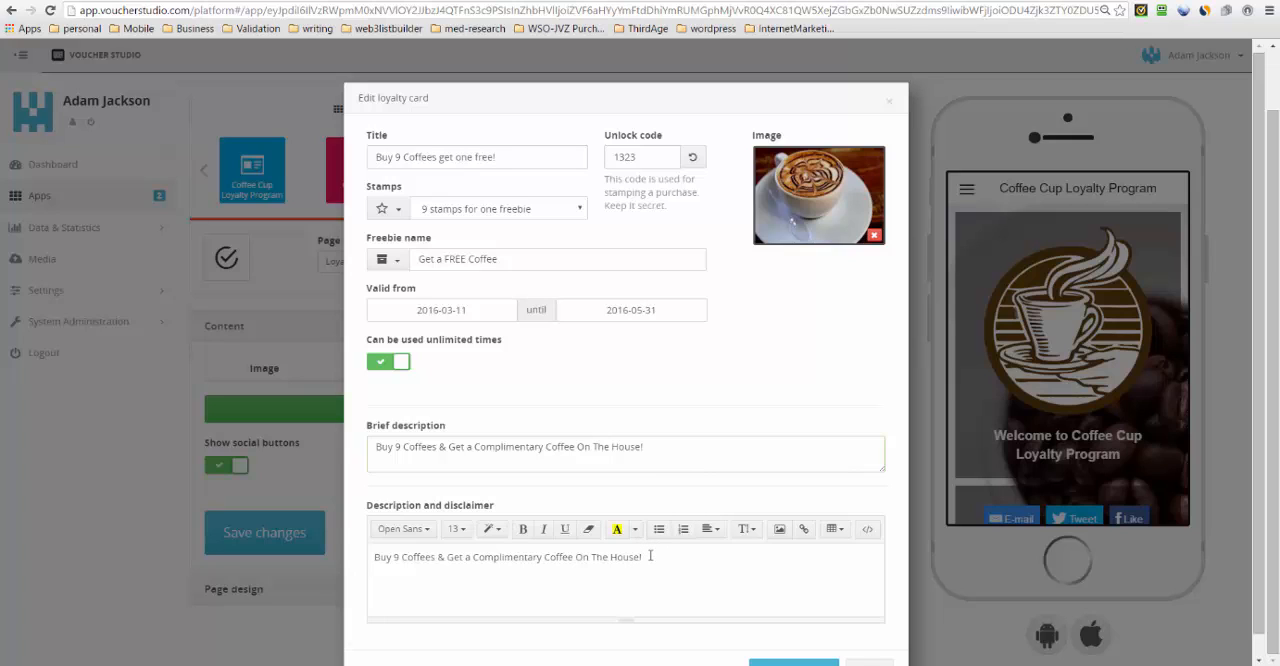
- Append "Valid Until May 2017" to the description and disclaimer, and add the loyalty card to the page
text(Valid Until May 2017)
scroll(760, 640, down, 1)
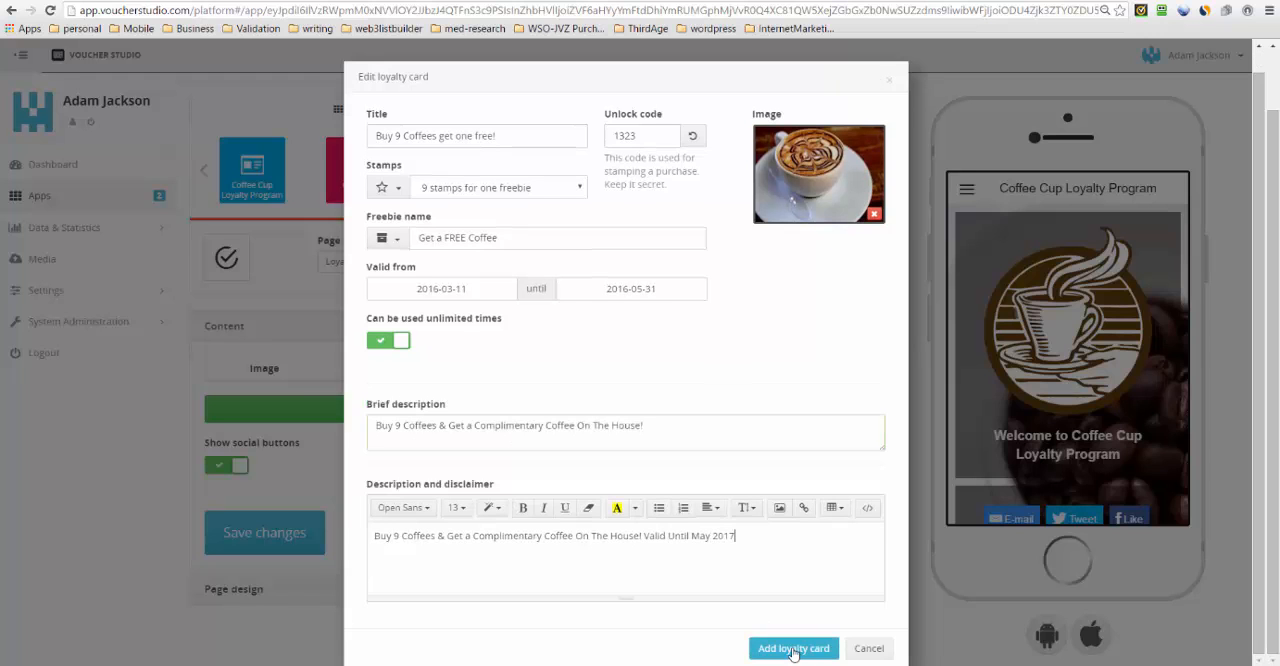
click(793, 648)
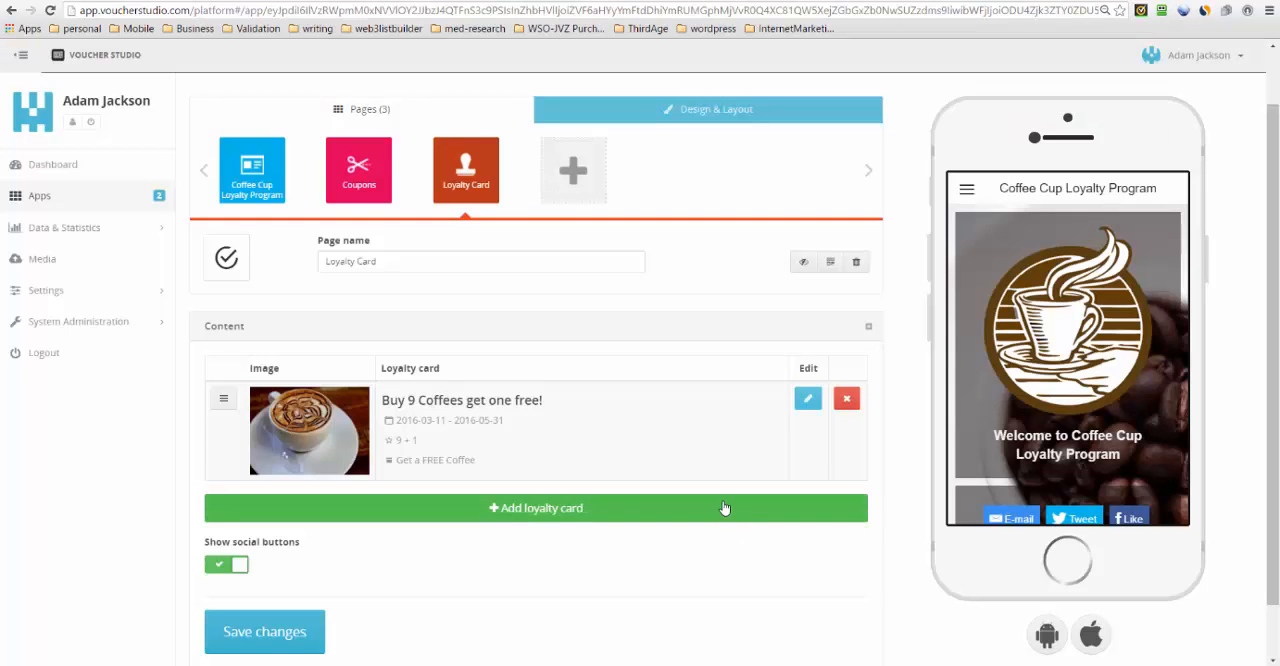
- Change the Loyalty Card page's icon to a solid heart and save the changes to the page
click(232, 265)
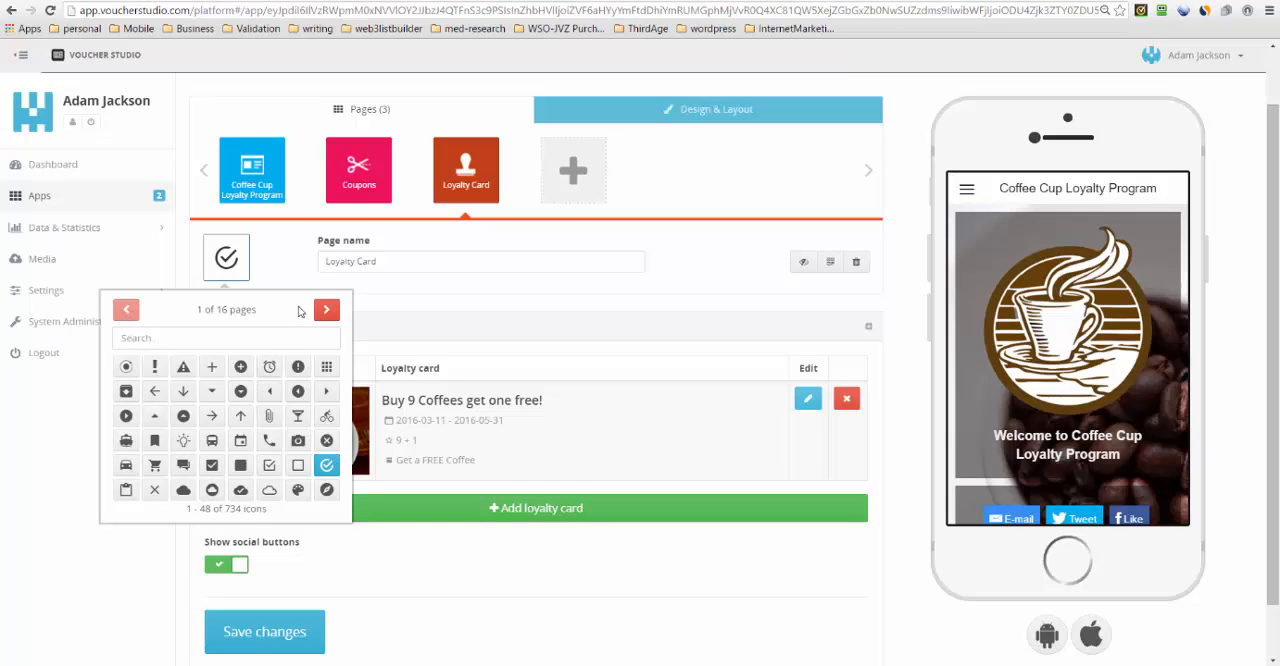
click(213, 336)
text(heart)
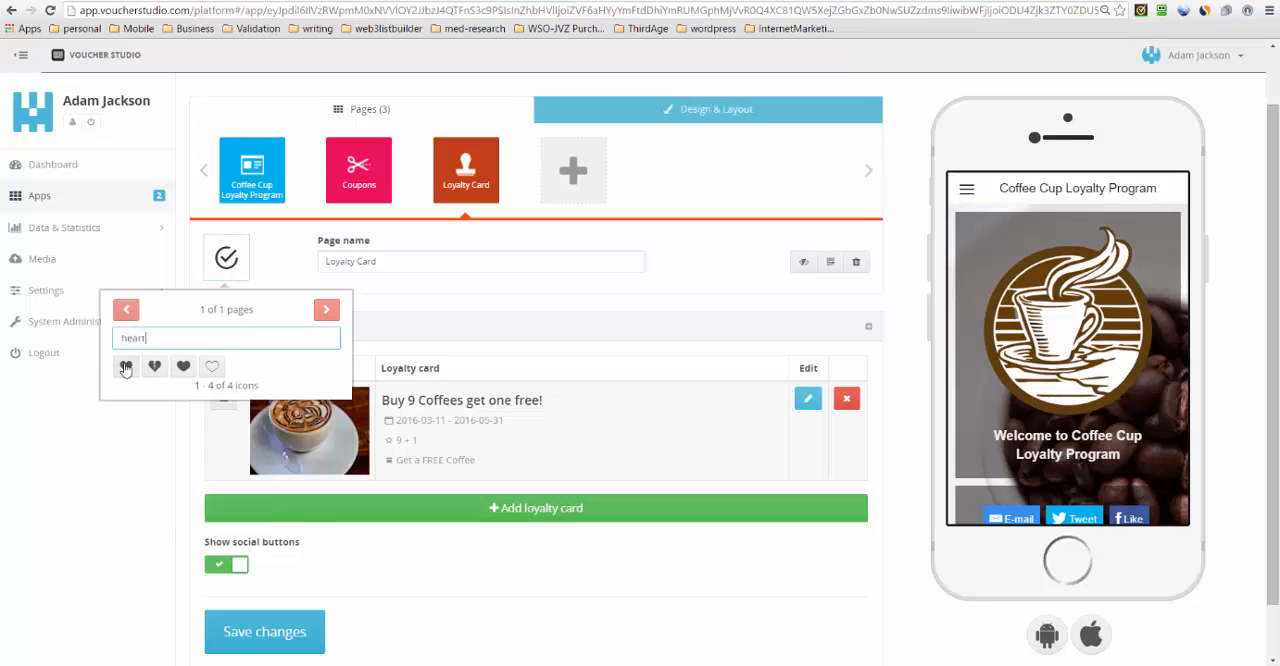
click(125, 367)
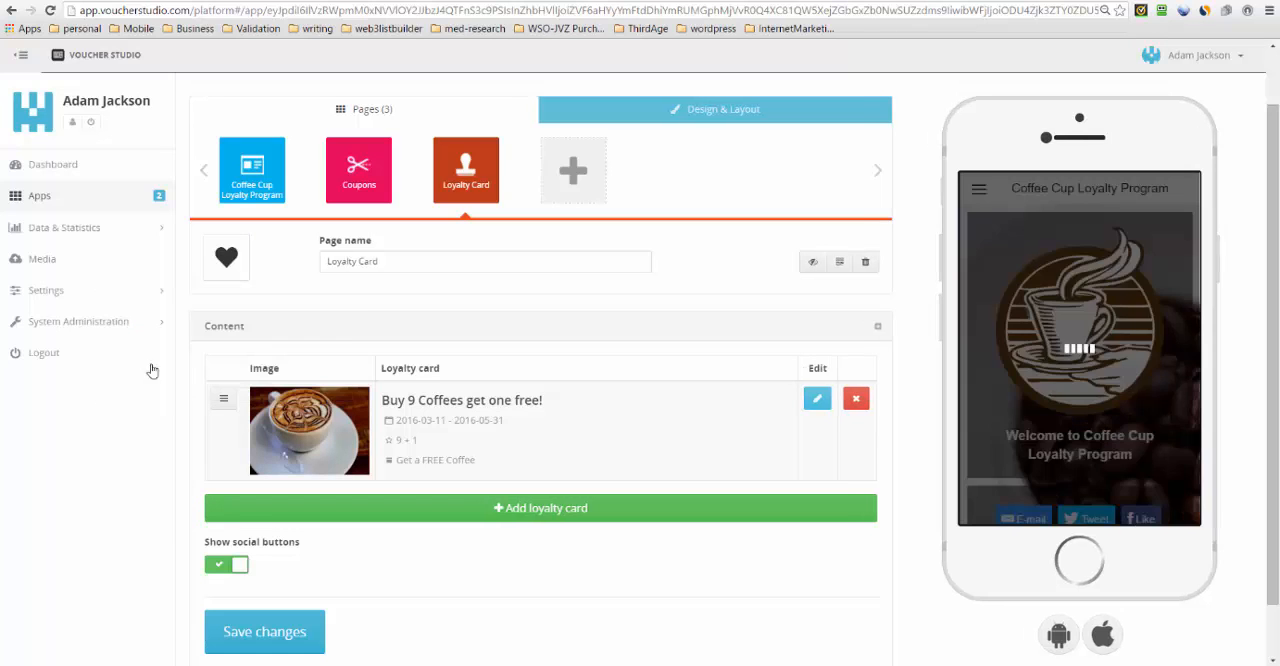
scroll(277, 251, down, 1)
click(268, 578)
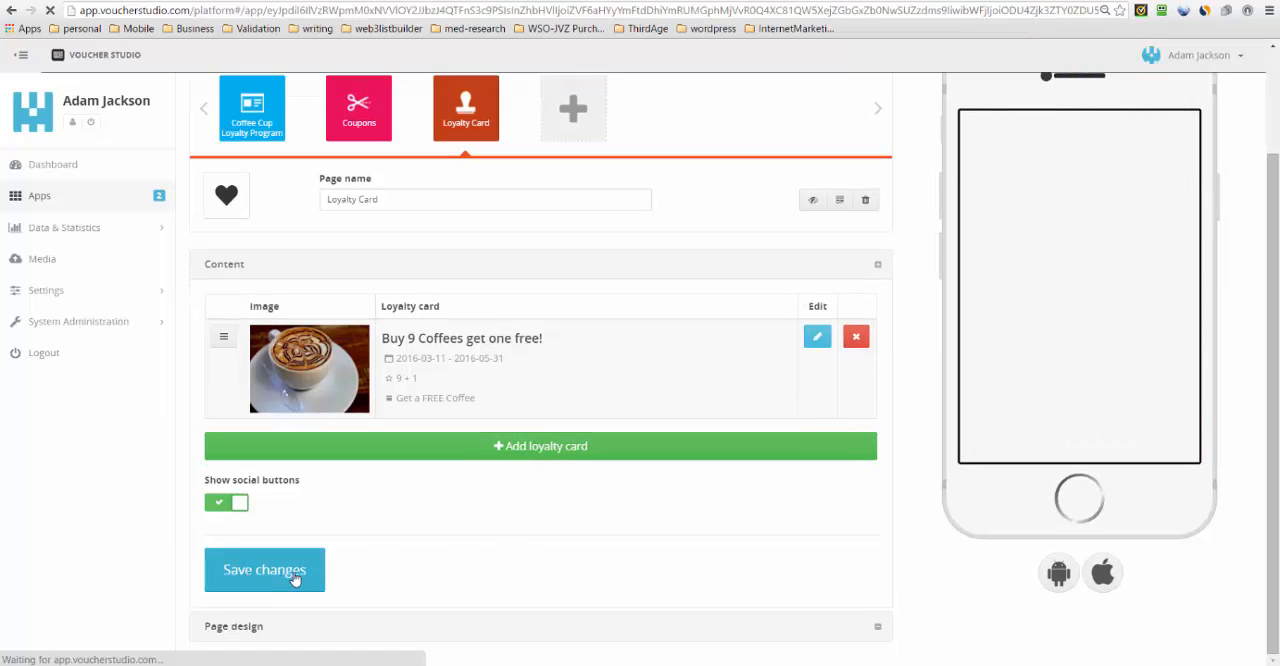
click(295, 579)
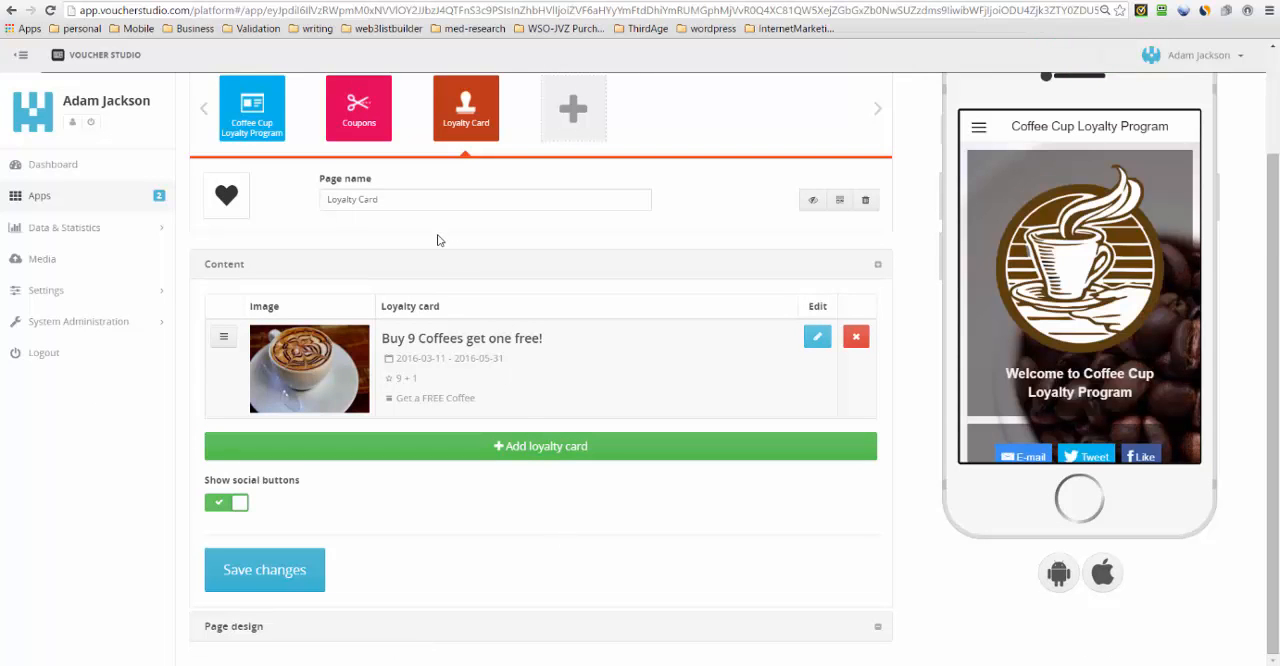
- Reopen the Loyalty Card page in the editor and show the same page in the phone preview
click(451, 122)
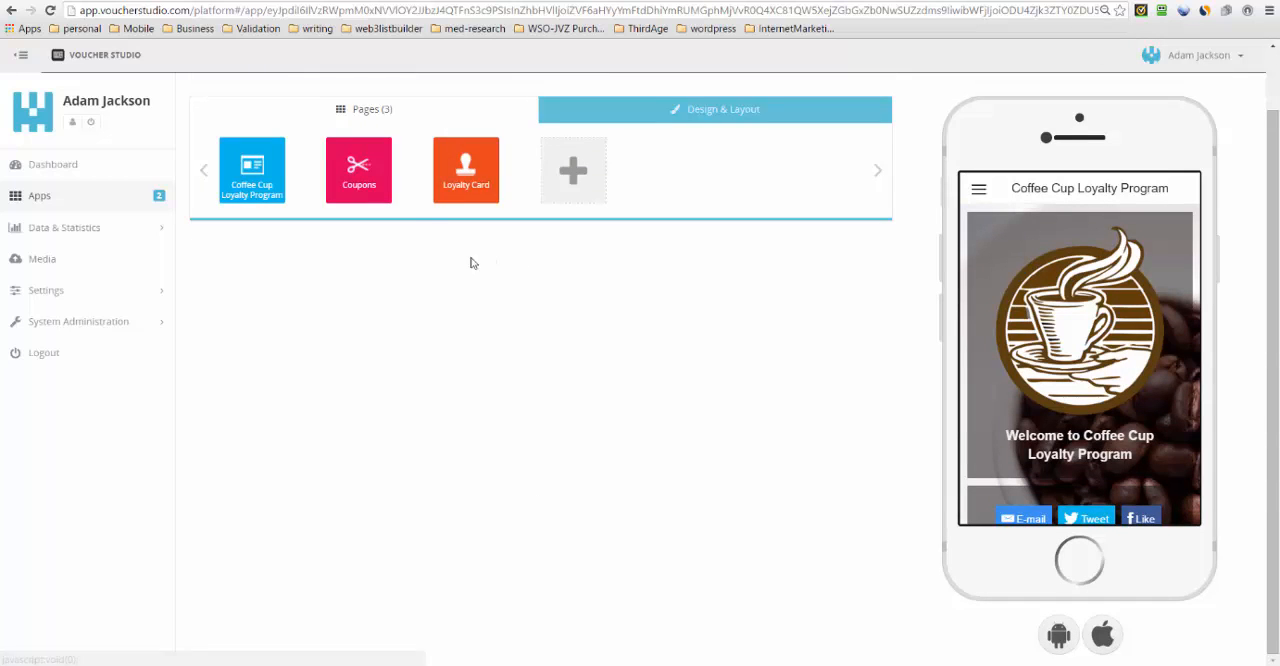
scroll(548, 354, up, 1)
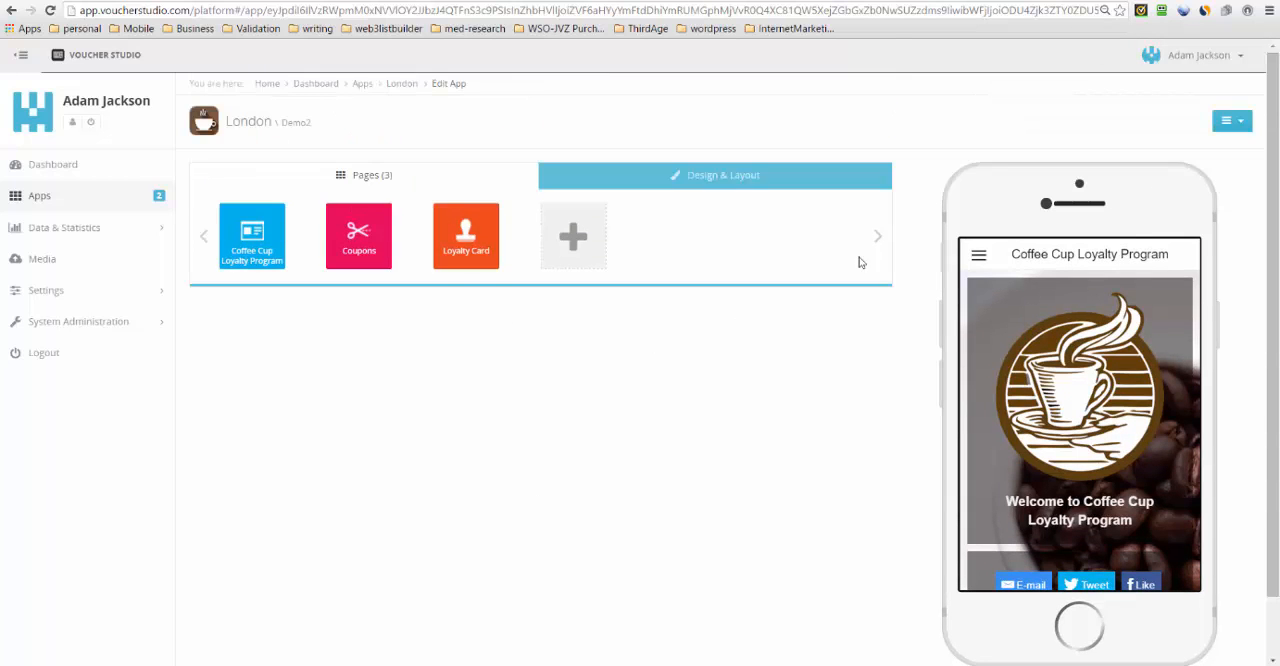
click(453, 256)
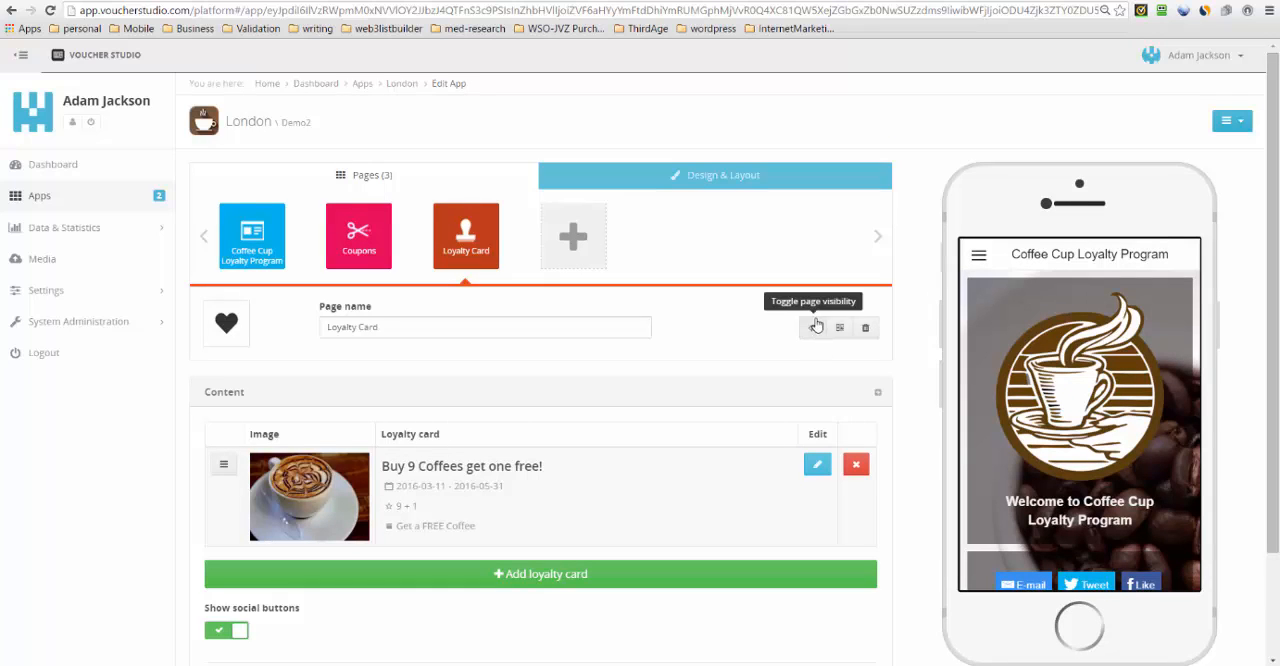
click(978, 257)
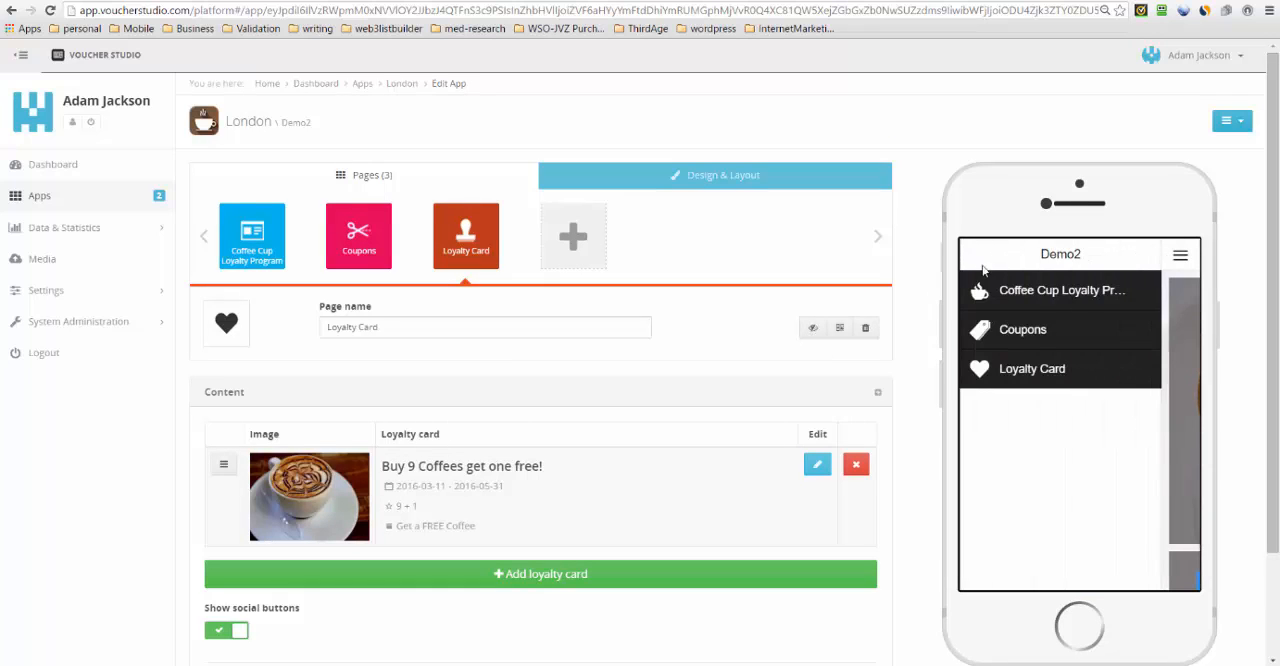
click(1029, 375)
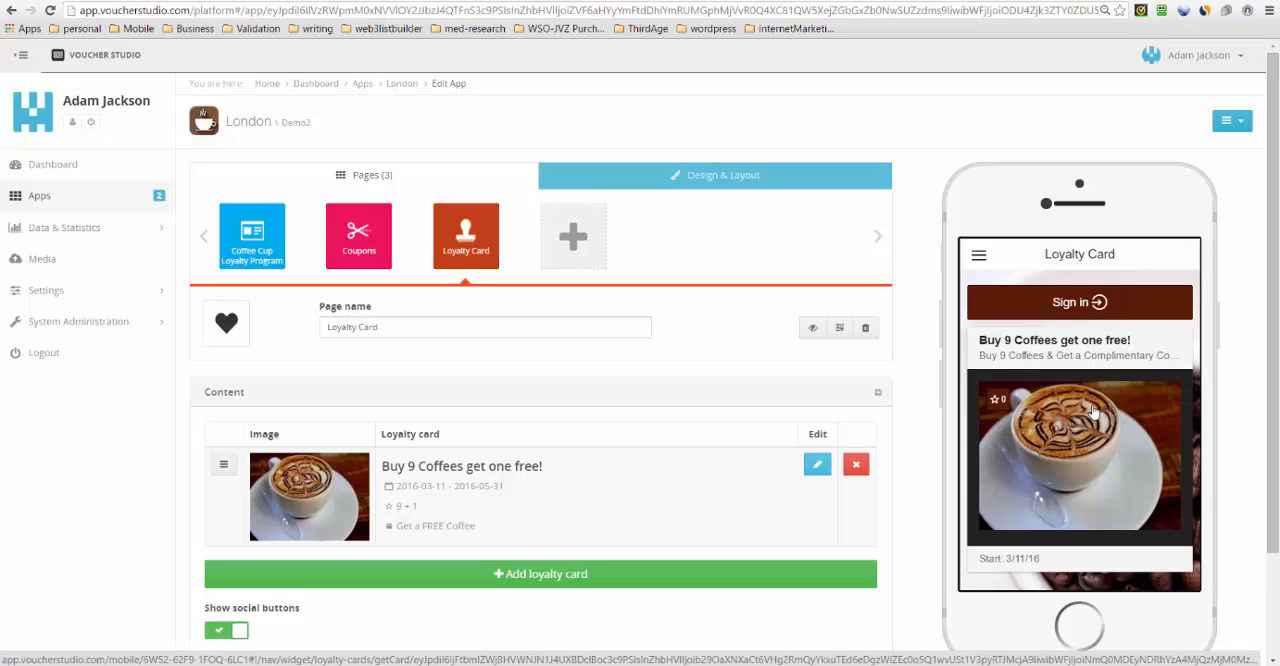
- Create a customer account in the phone preview with an e-mail address and the account password, declining to store the login in RoboForm
click(1101, 309)
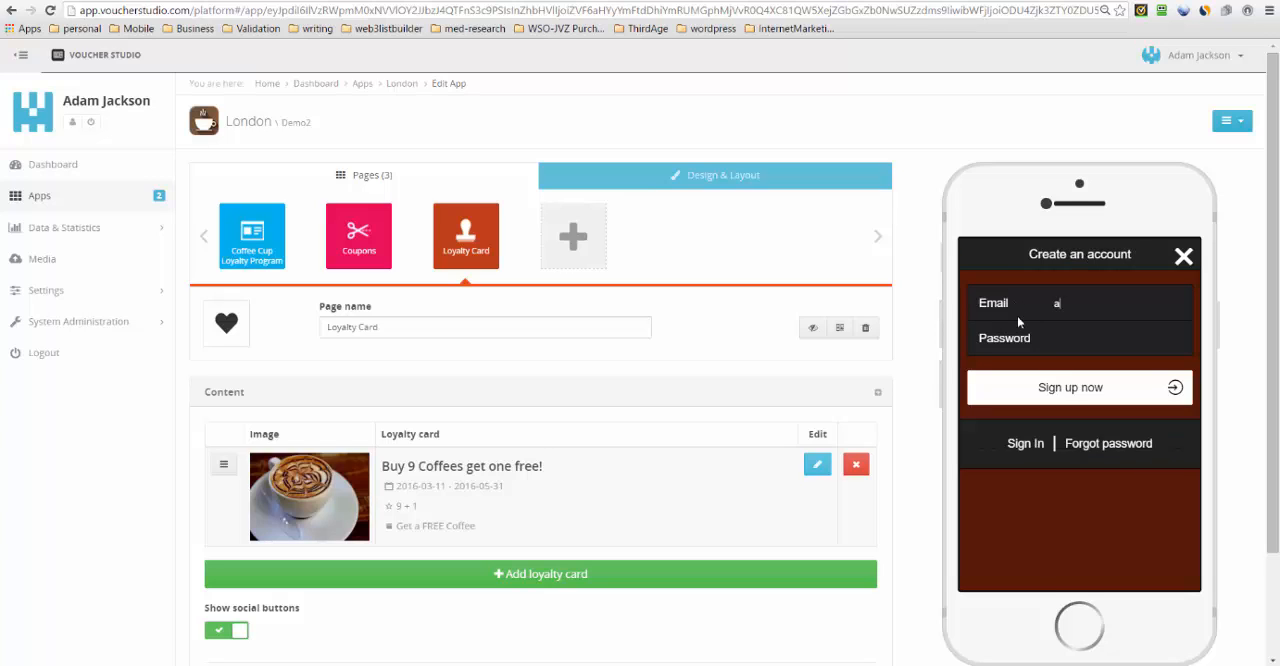
text(@bilberrymedia.com)
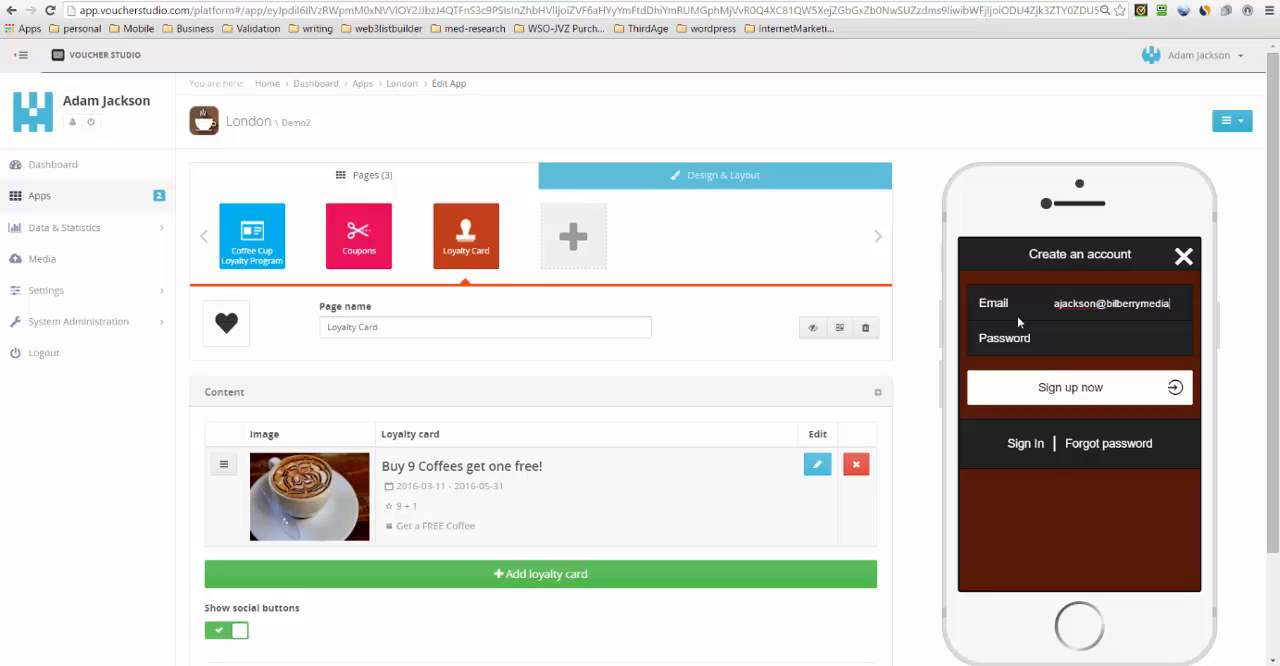
click(1038, 345)
click(1073, 397)
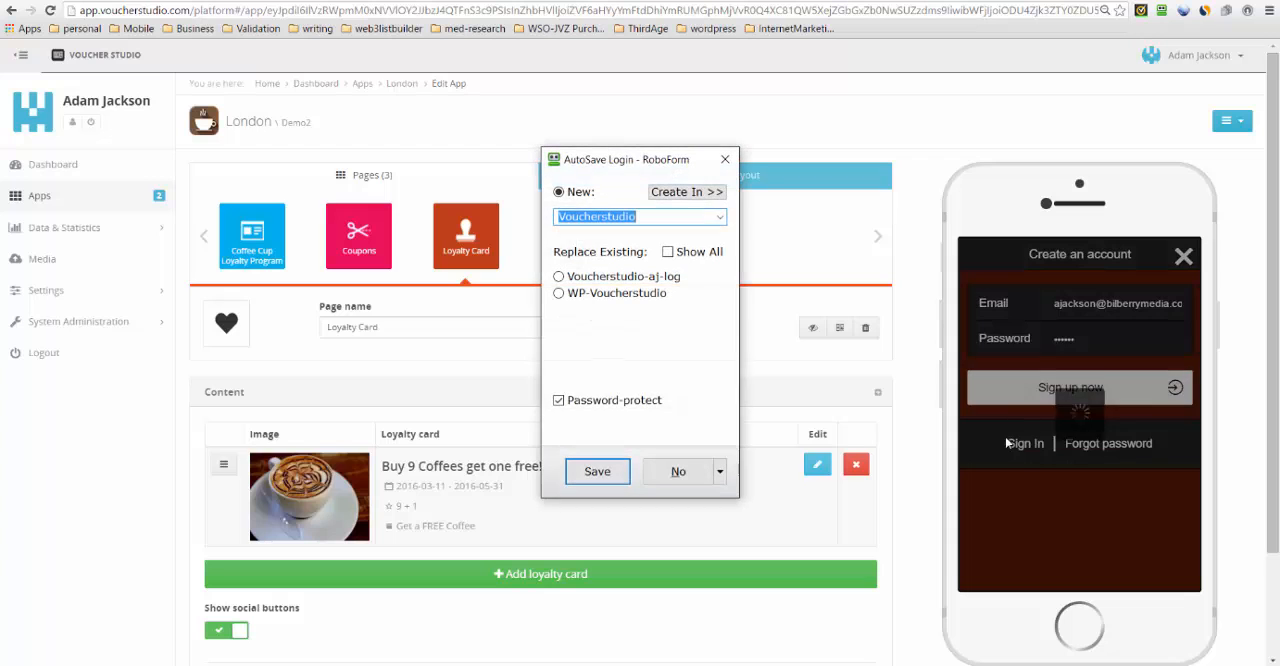
click(725, 161)
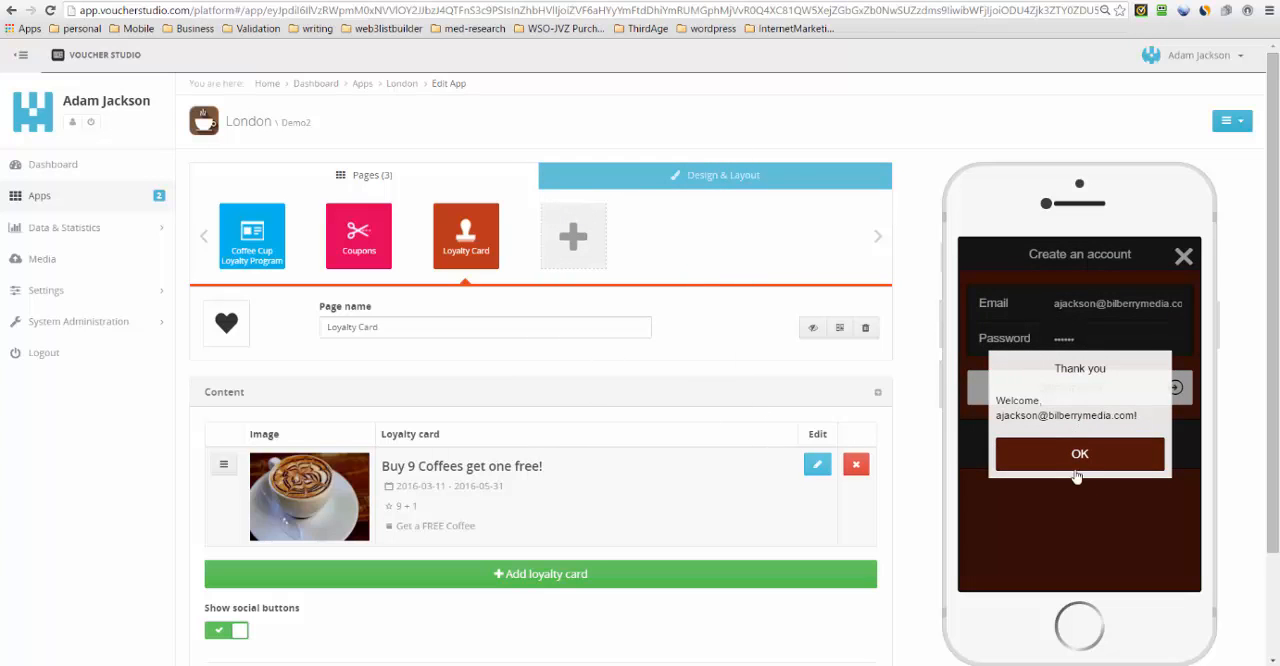
- Dismiss the welcome message in the phone preview and close RoboForm's offer to save the new account
click(1072, 463)
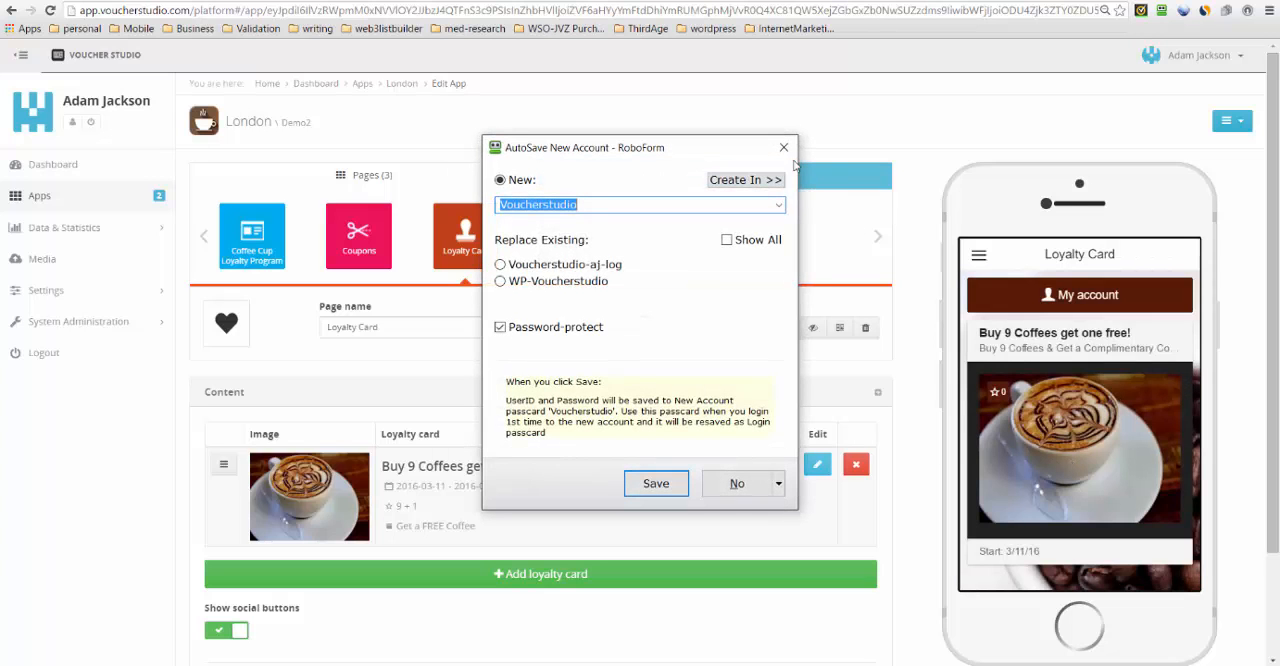
click(785, 148)
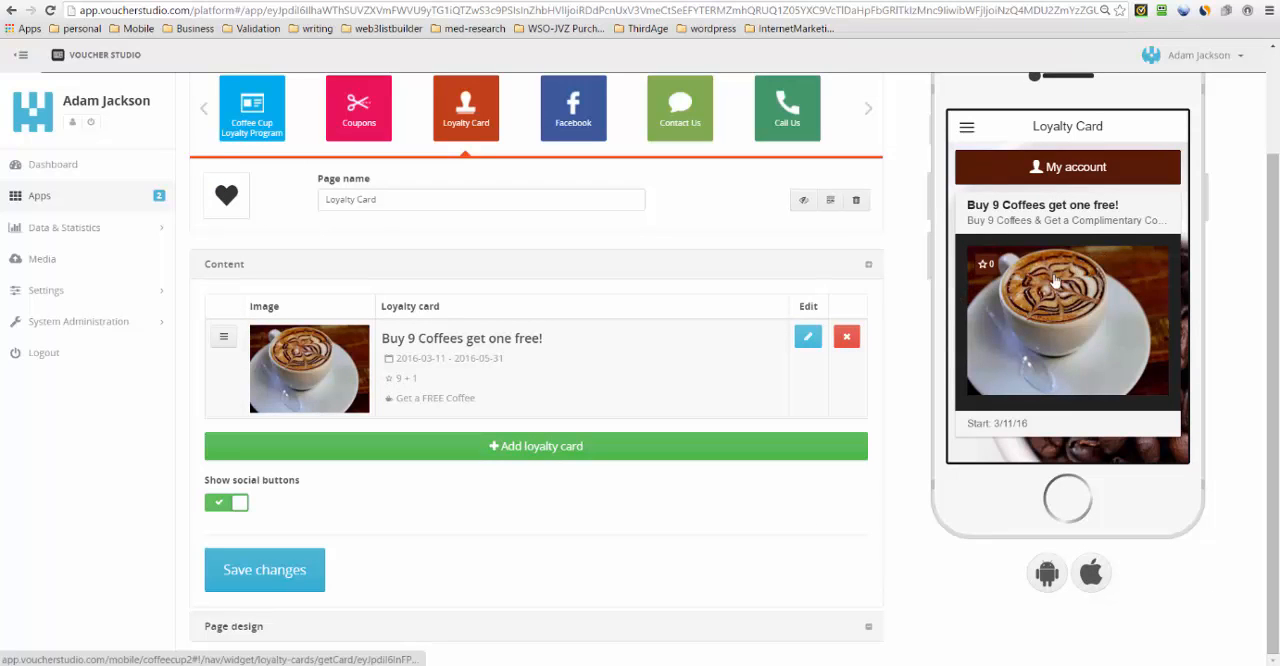
- Check the unlock code in the settings of the "Buy 9 Coffees get one free!" loyalty card without changing anything
click(807, 338)
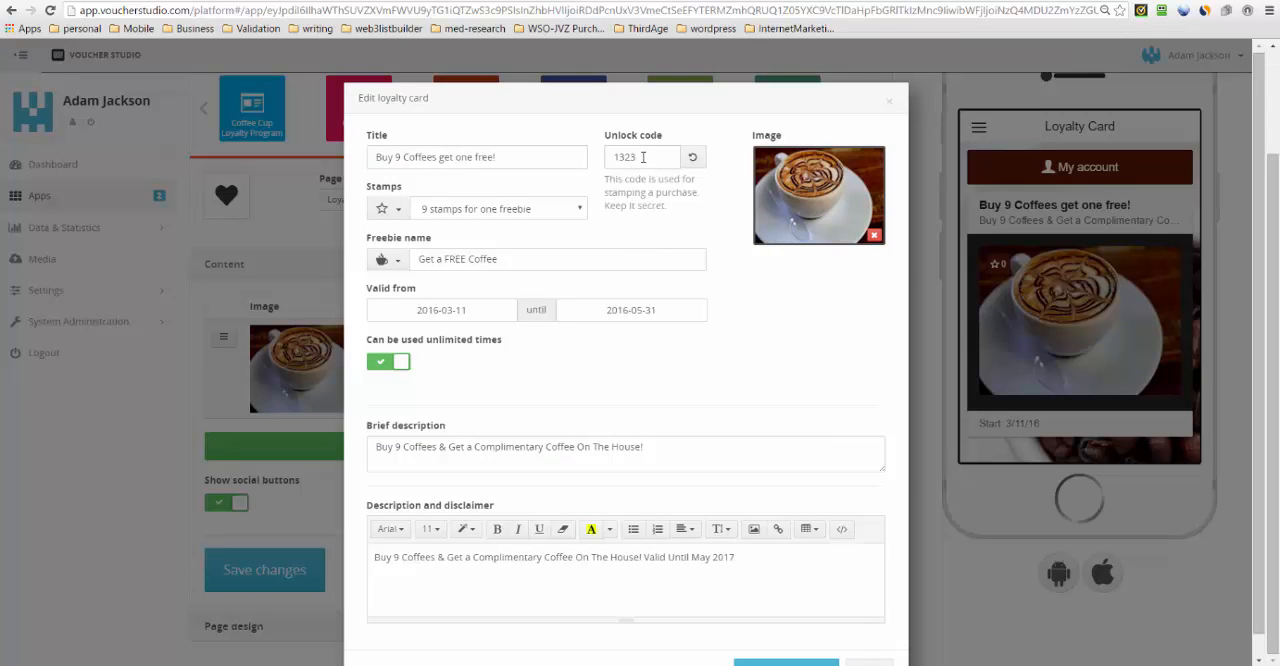
double_click(634, 157)
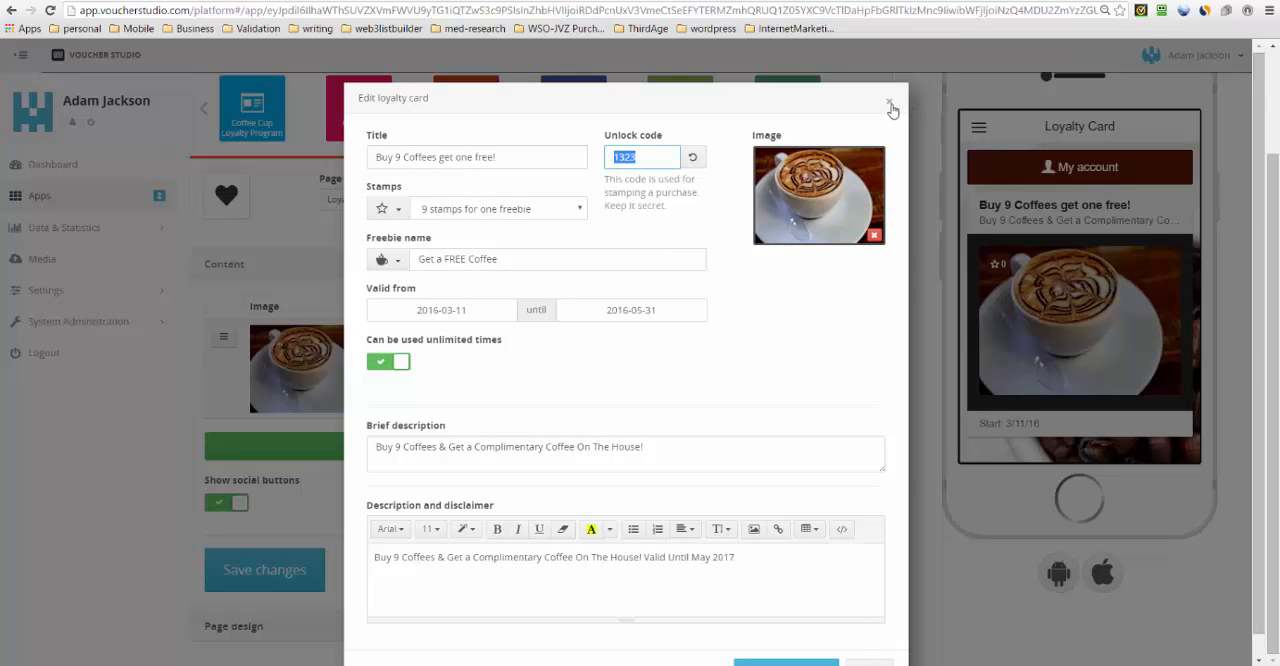
click(890, 105)
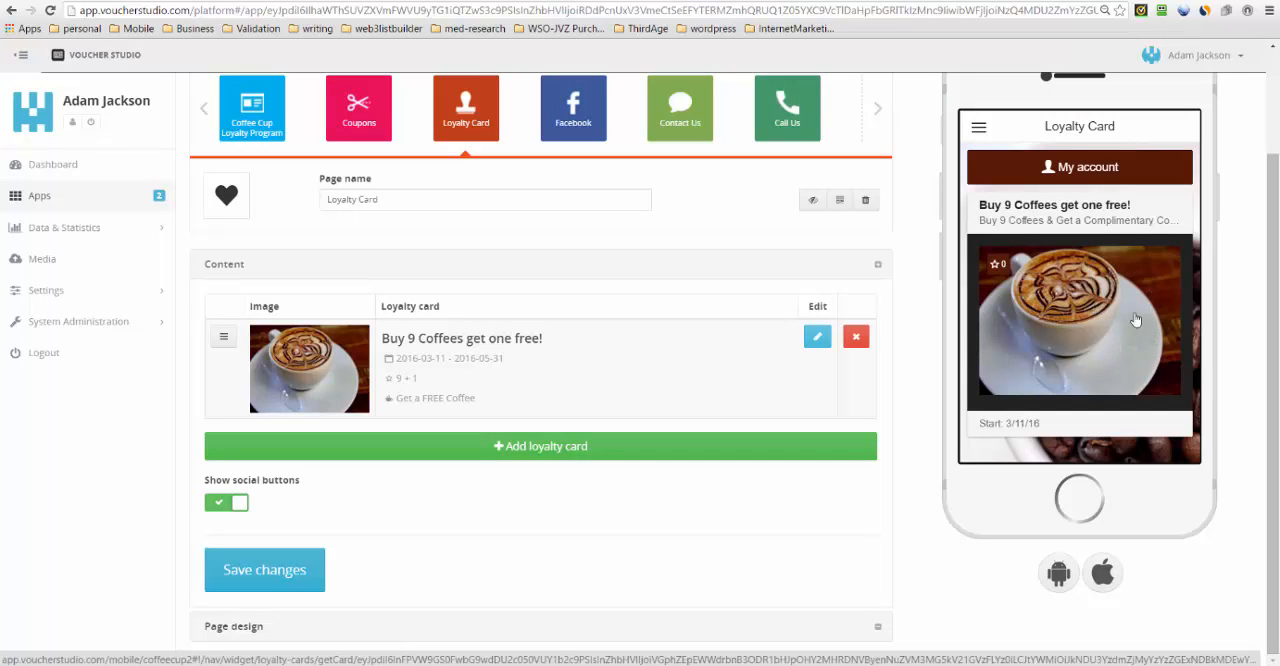
- Stamp position 1 of the loyalty card in the phone preview using the unlock code, declining to save the login in RoboForm
click(1080, 300)
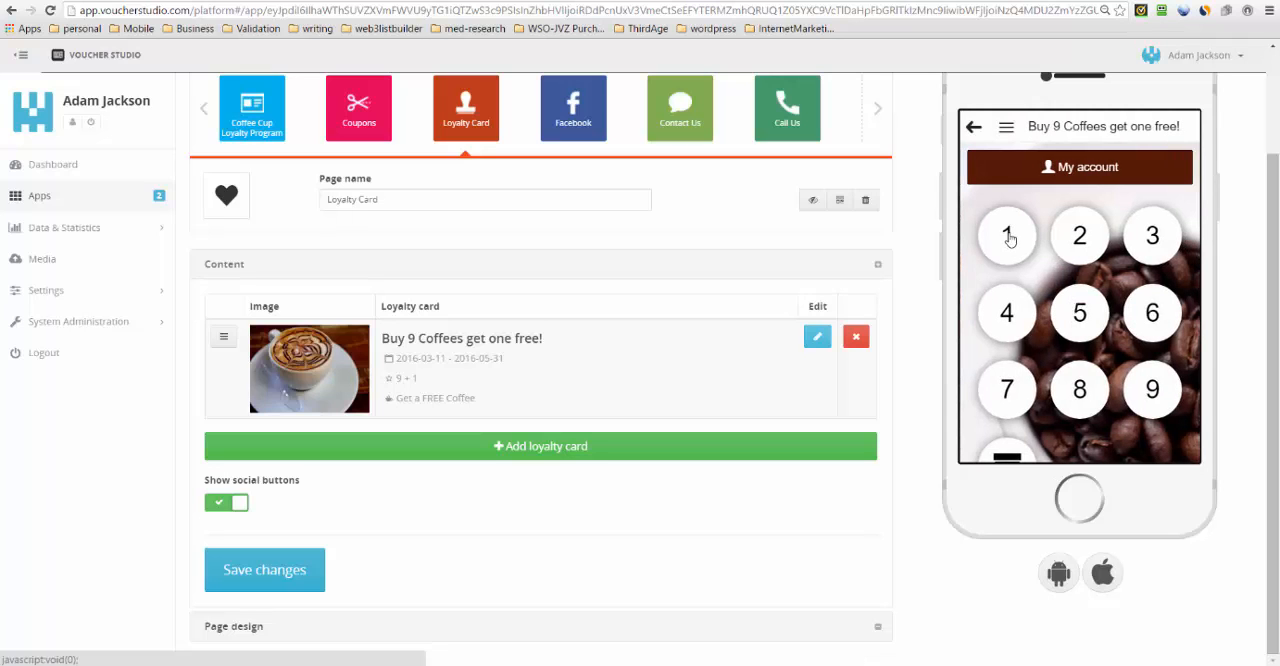
click(1007, 242)
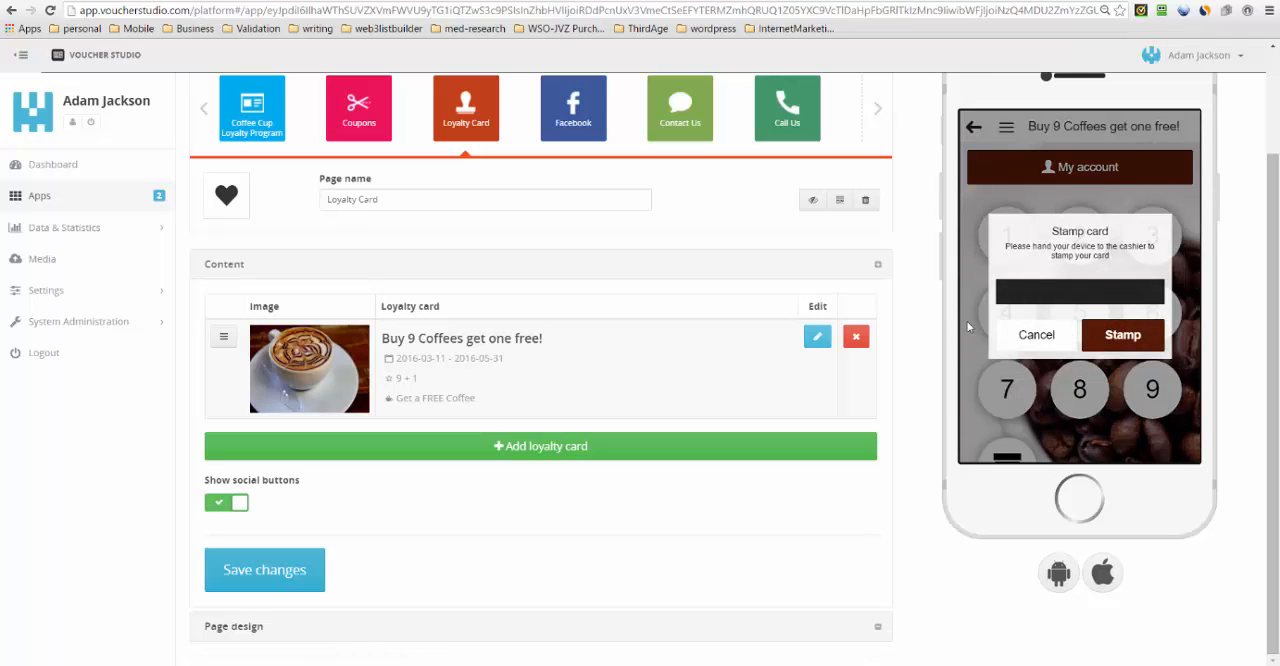
click(1052, 292)
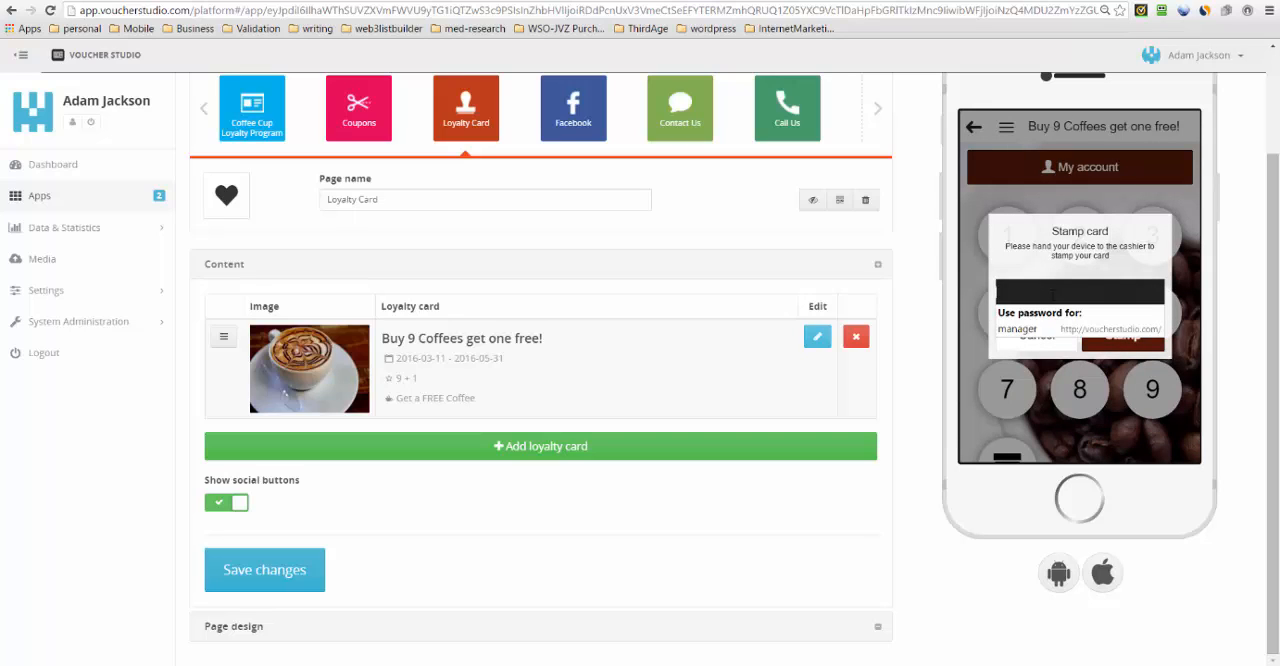
text(••)
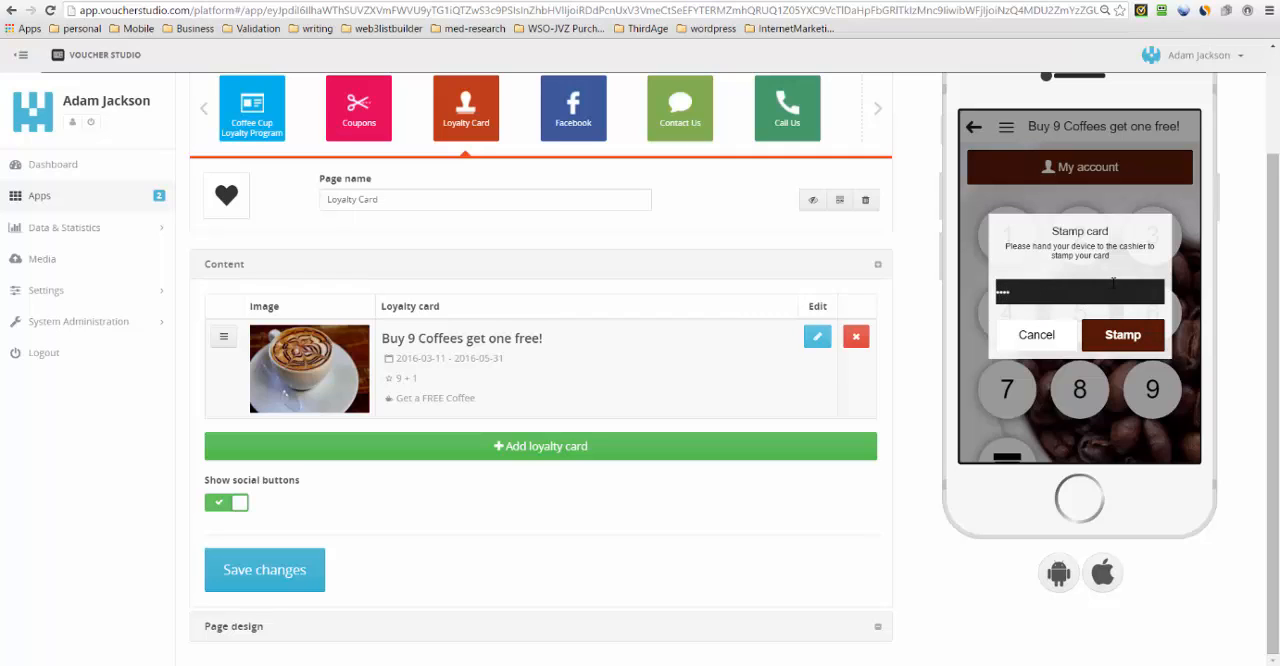
click(1120, 338)
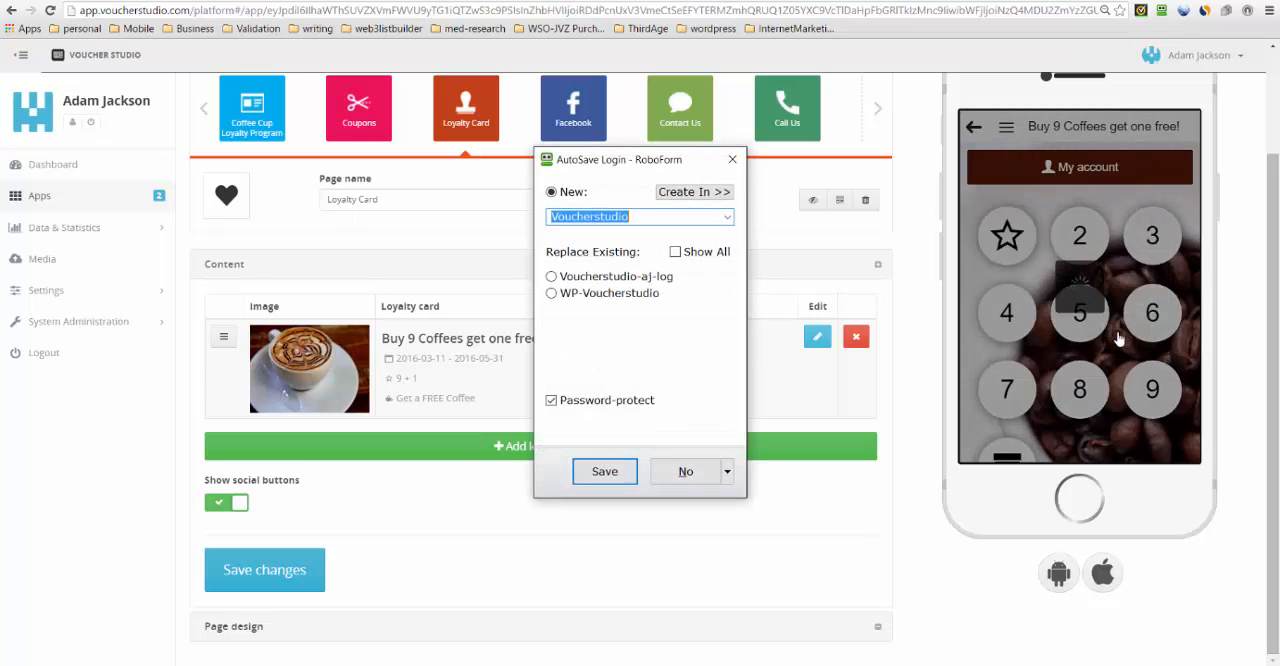
click(686, 472)
click(1050, 308)
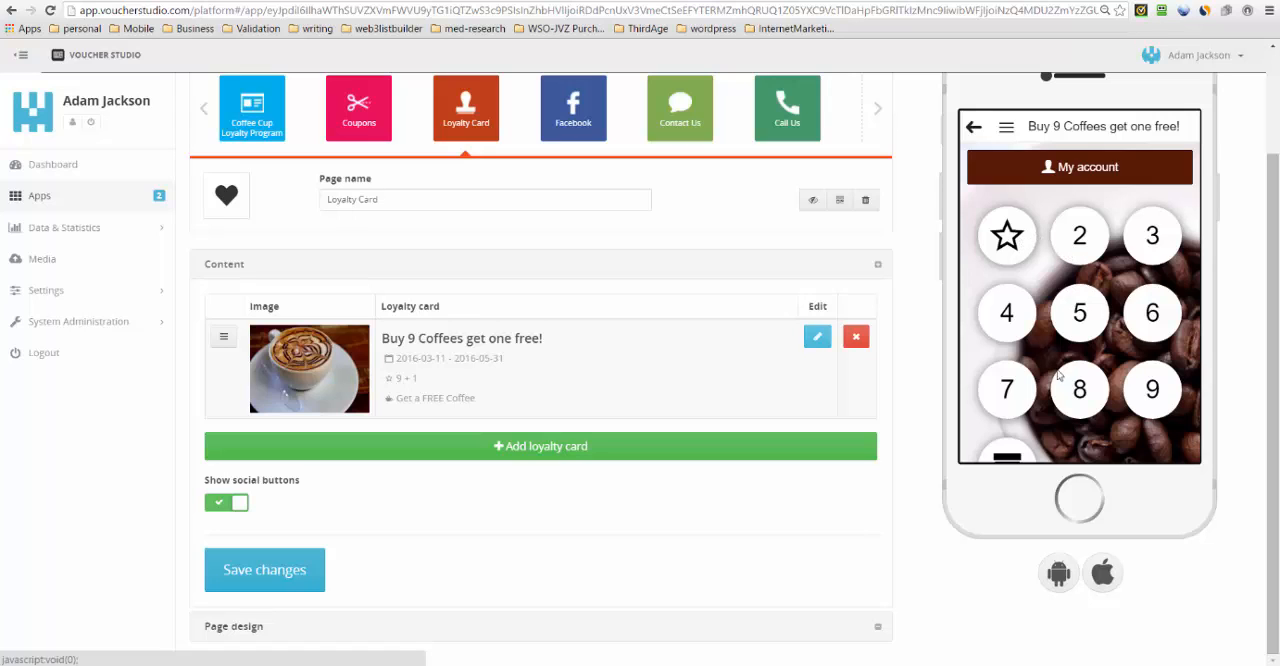
- Apply the coffee cup as the loyalty card's freebie icon, and save both the card and the page changes
scroll(1036, 425, down, 1)
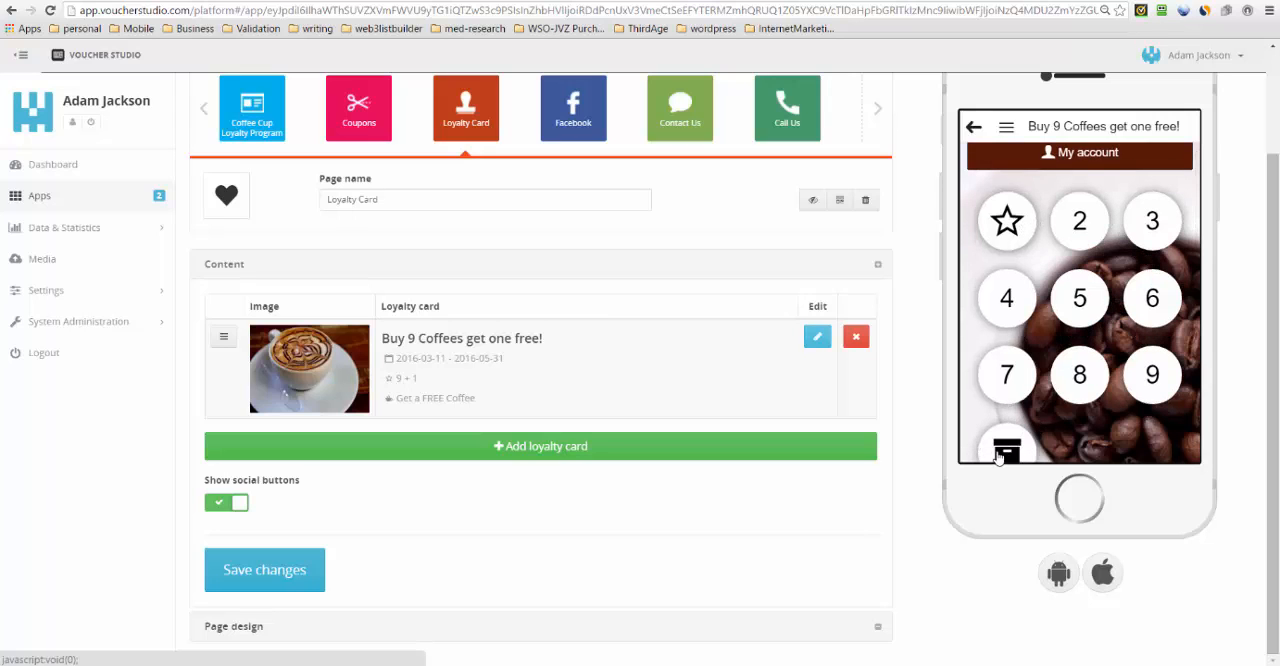
scroll(1036, 435, down, 1)
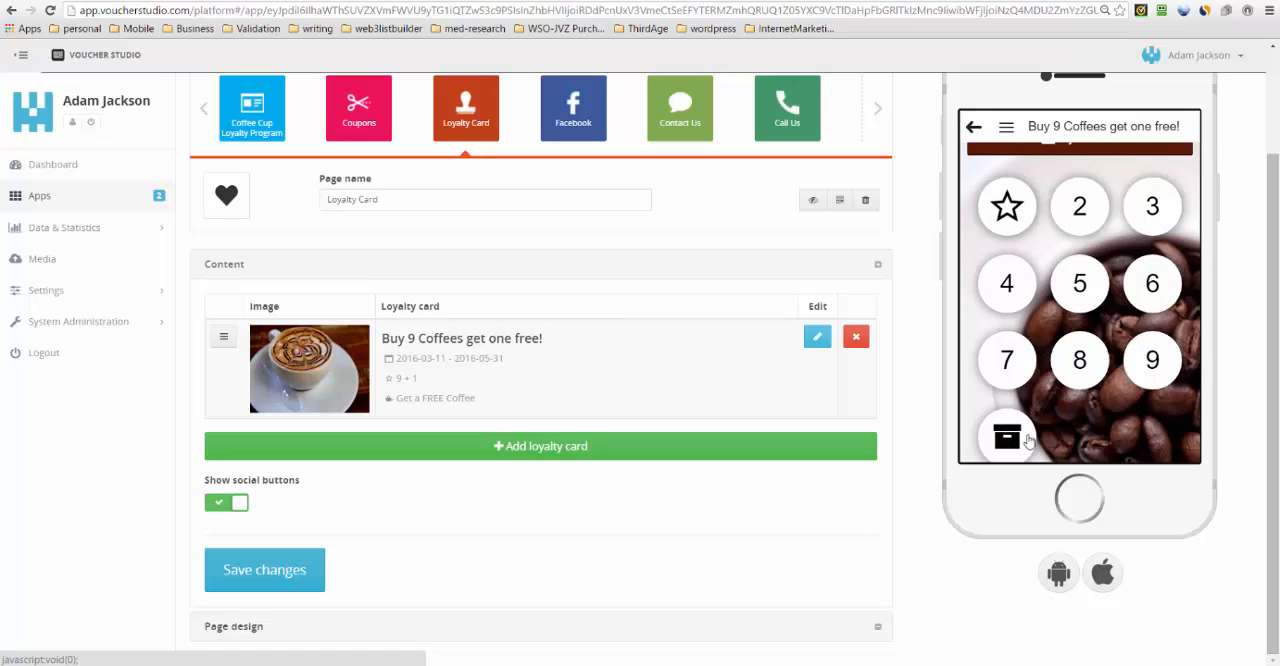
click(816, 339)
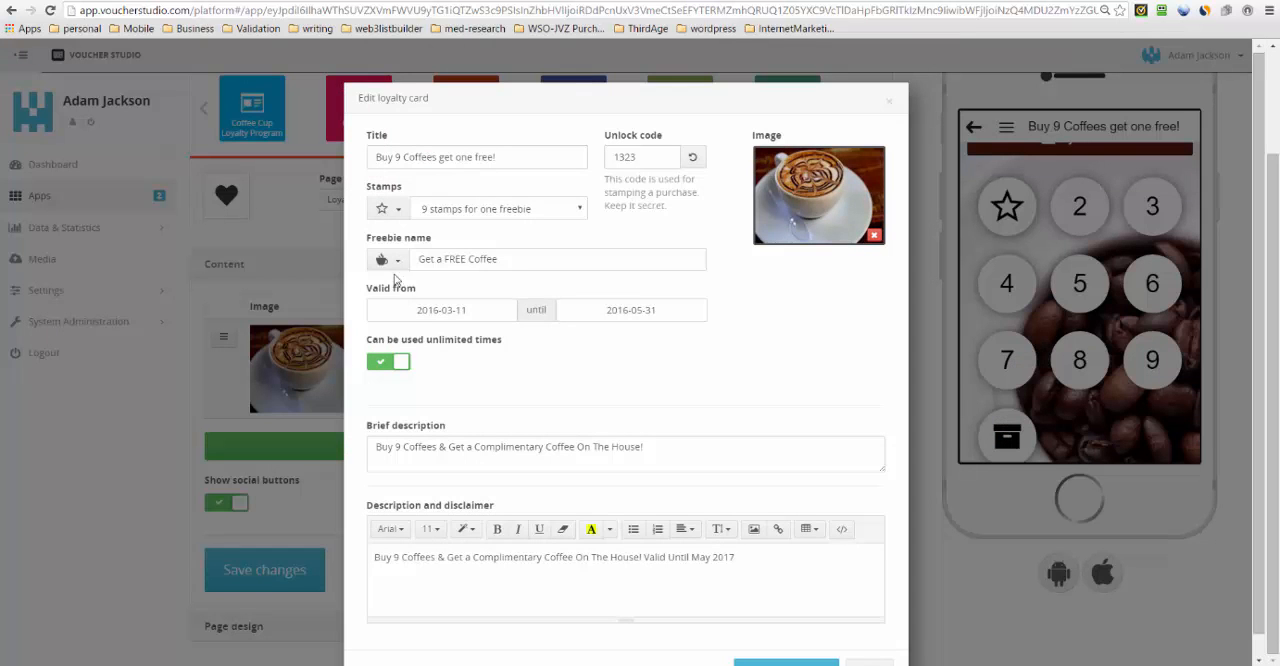
click(400, 261)
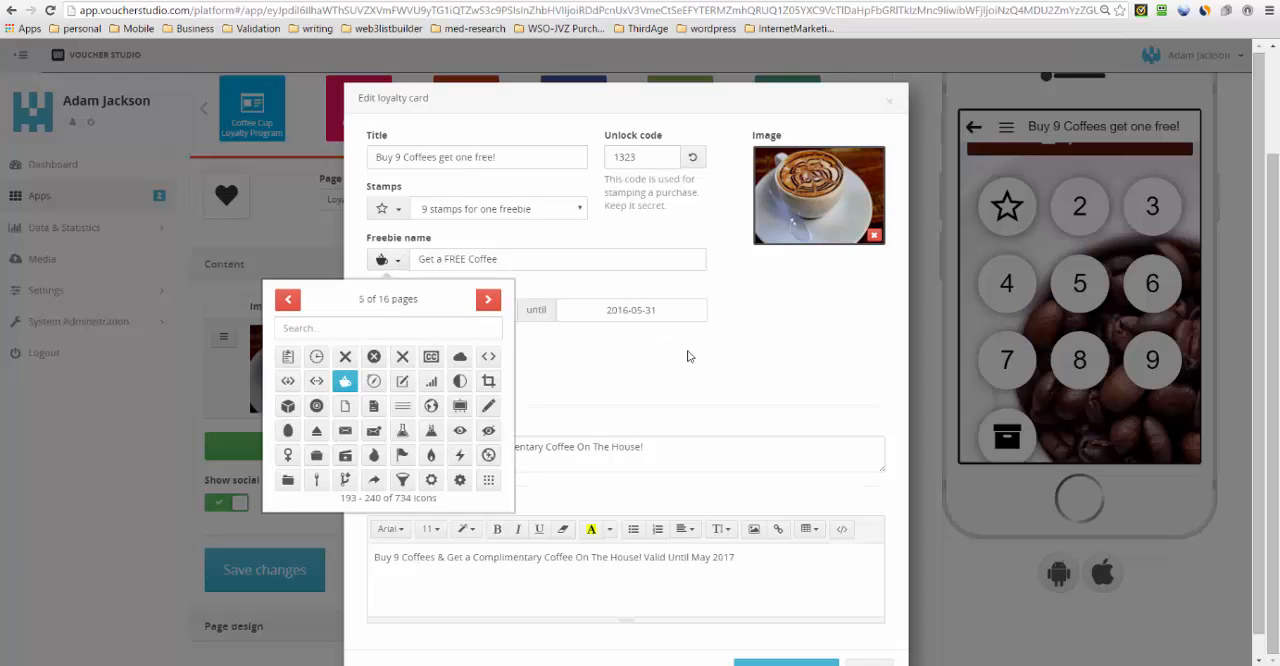
scroll(687, 356, down, 1)
click(786, 643)
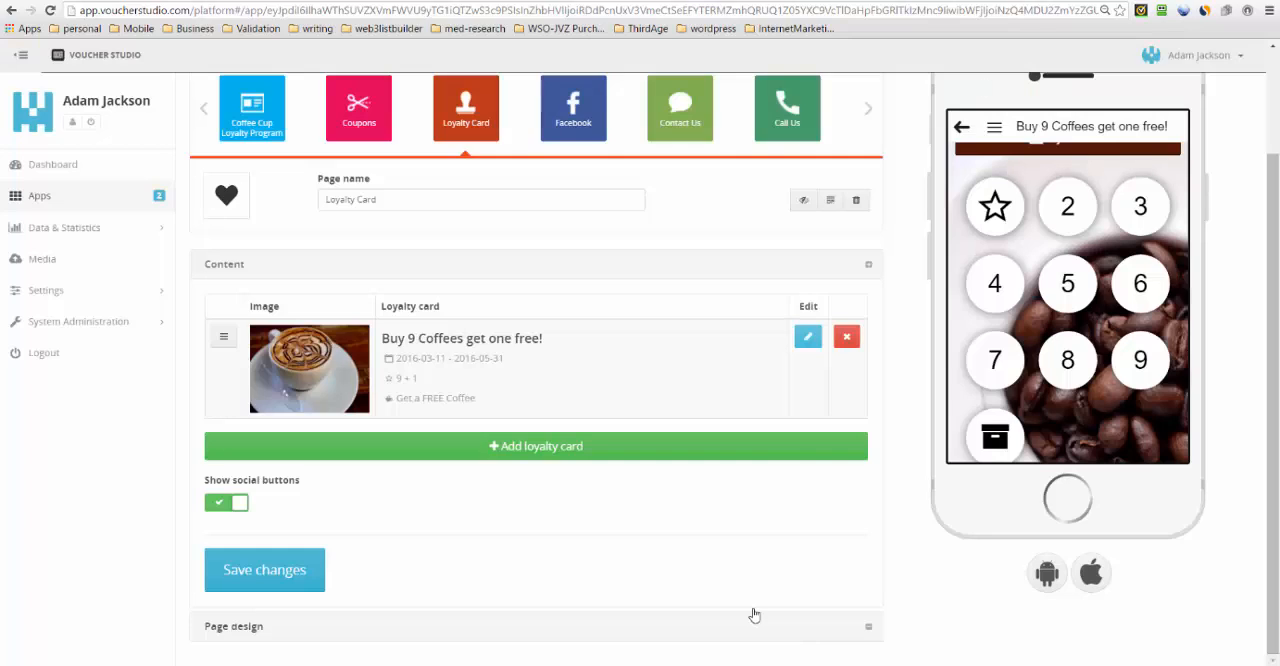
click(296, 578)
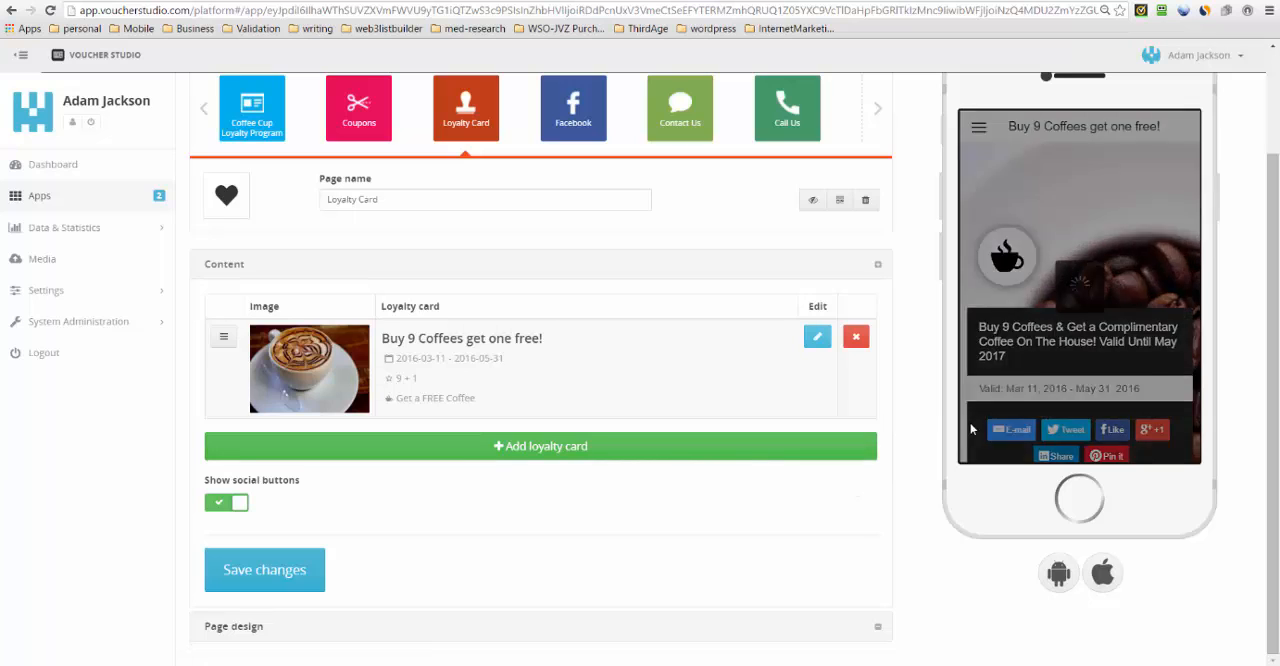
- Stamp positions 2 through 8 of the loyalty card in the phone preview by entering the unlock code
scroll(1052, 343, down, 1)
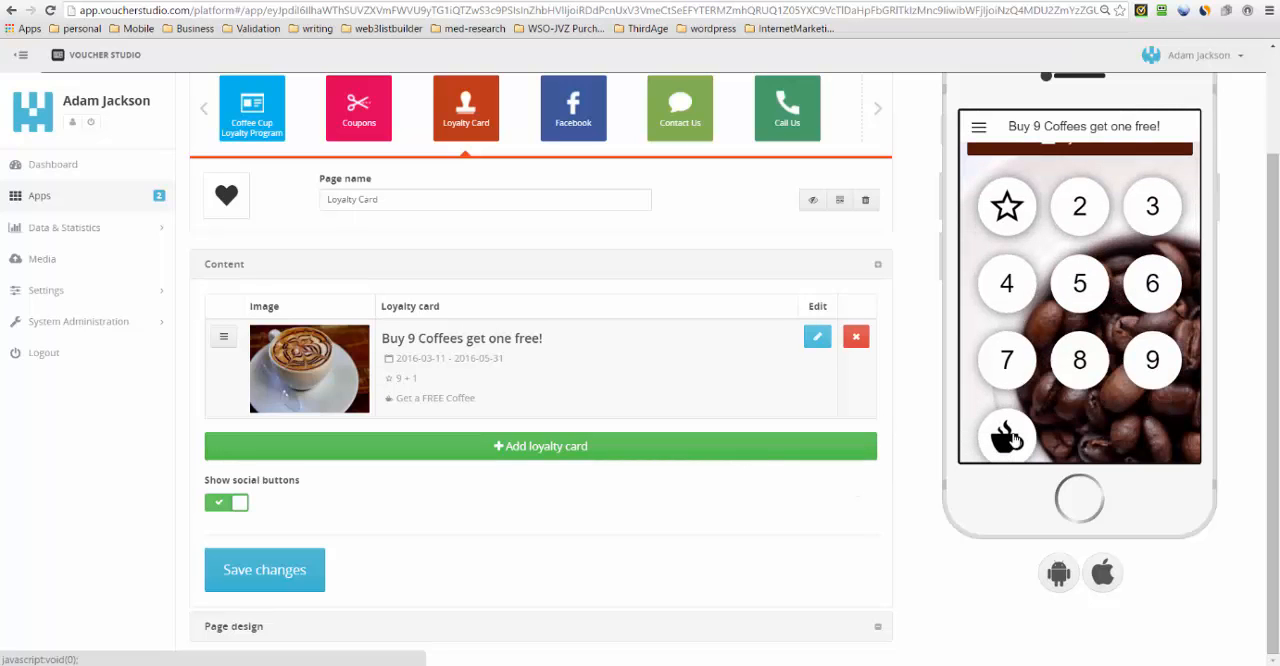
scroll(1013, 437, down, 1)
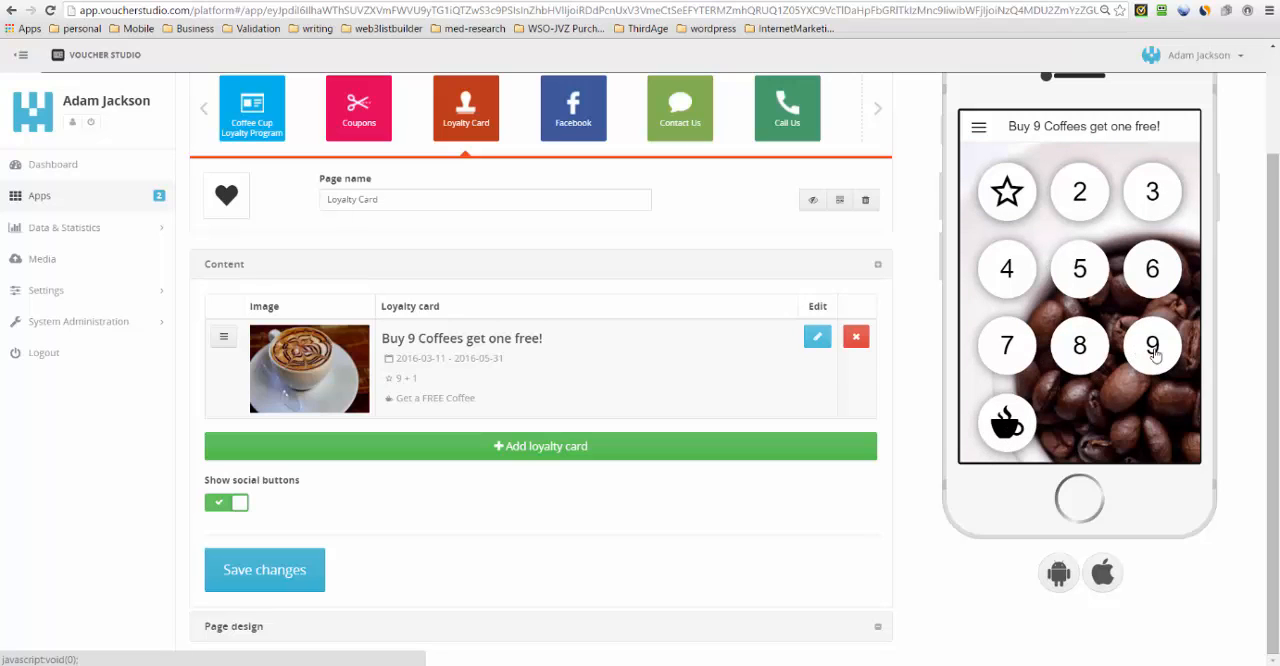
click(1080, 197)
click(1069, 289)
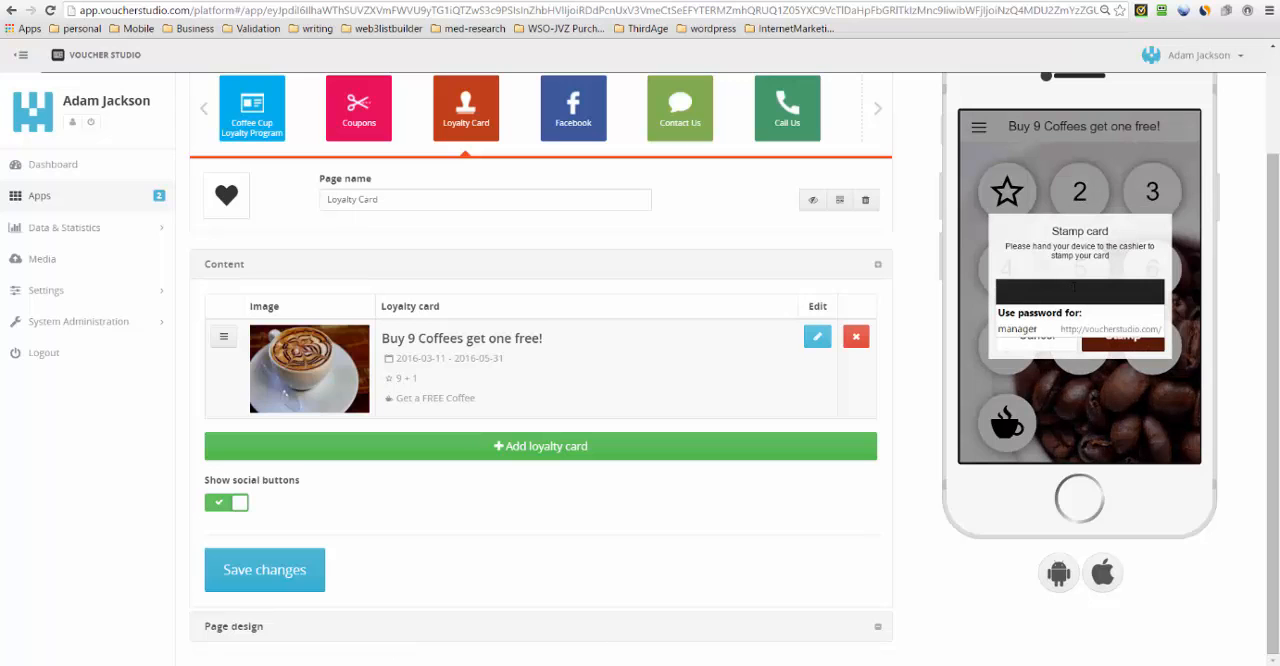
text(••)
click(1088, 332)
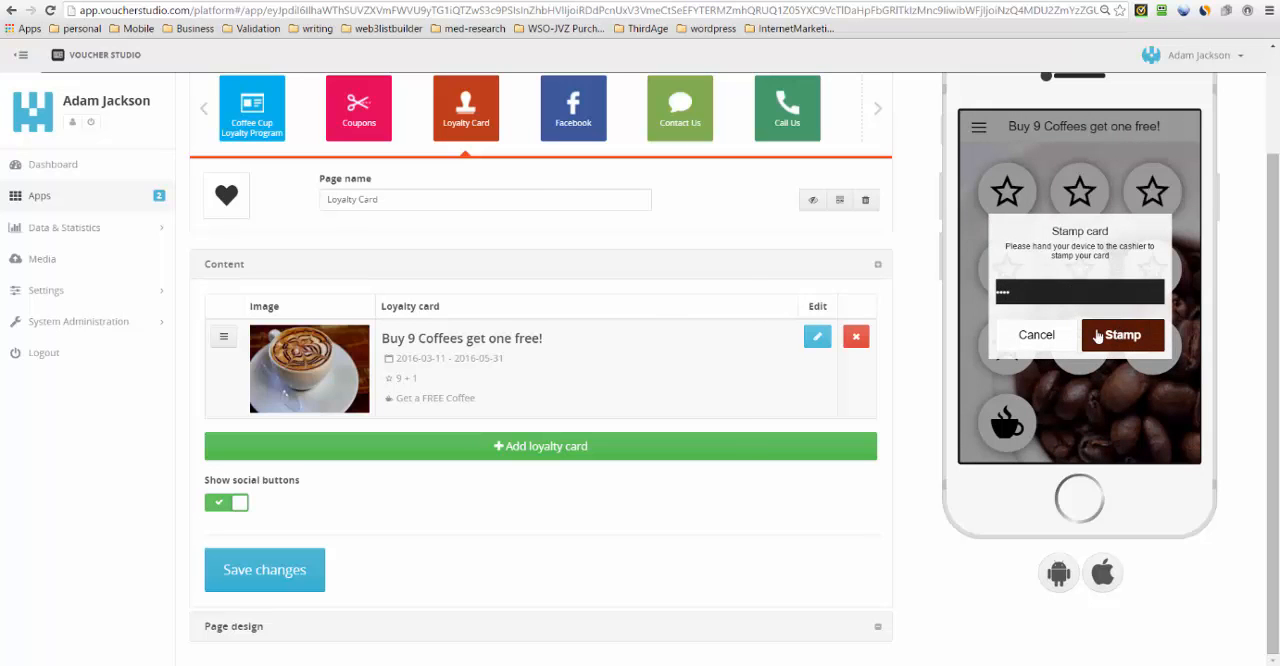
click(685, 472)
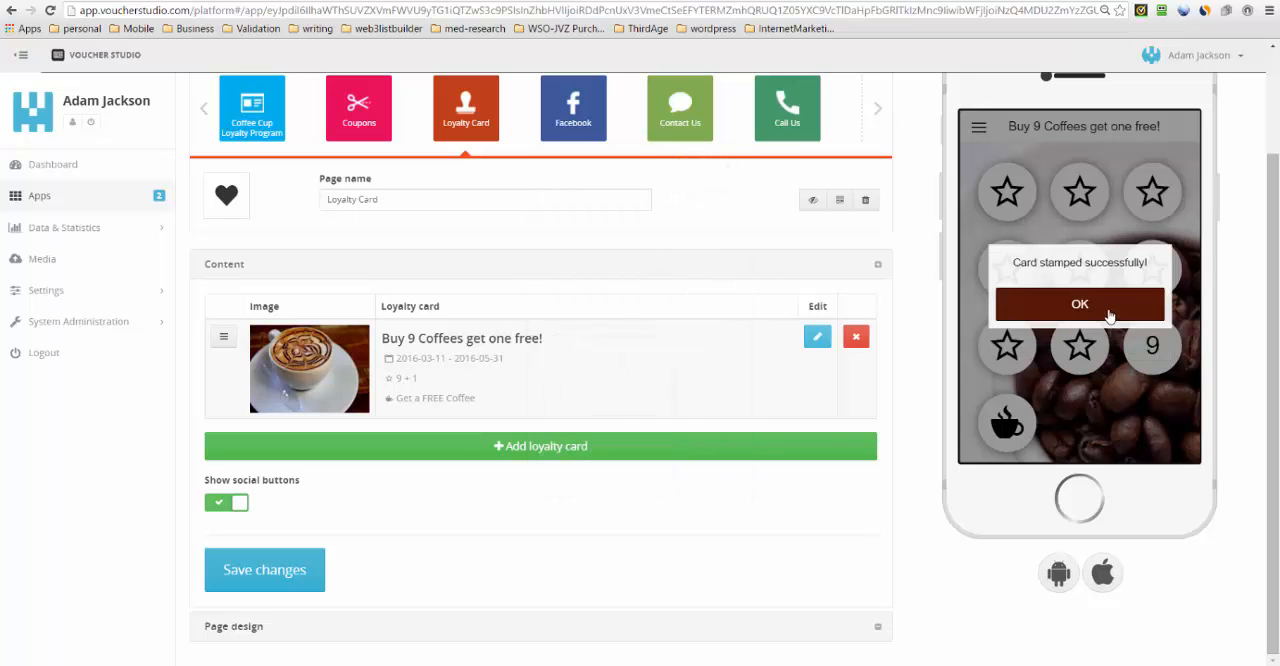
click(1103, 306)
- Stamp position 9 of the loyalty card with the unlock code, declining to save the login in RoboForm
click(1140, 347)
click(1054, 290)
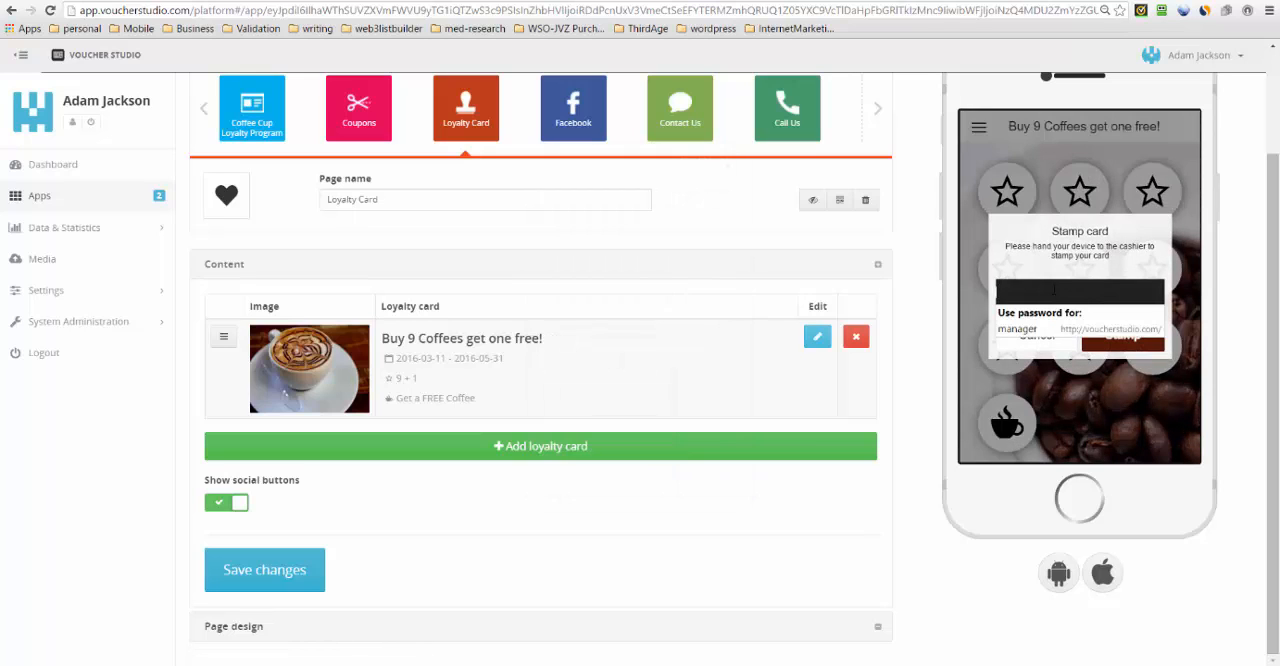
click(1054, 290)
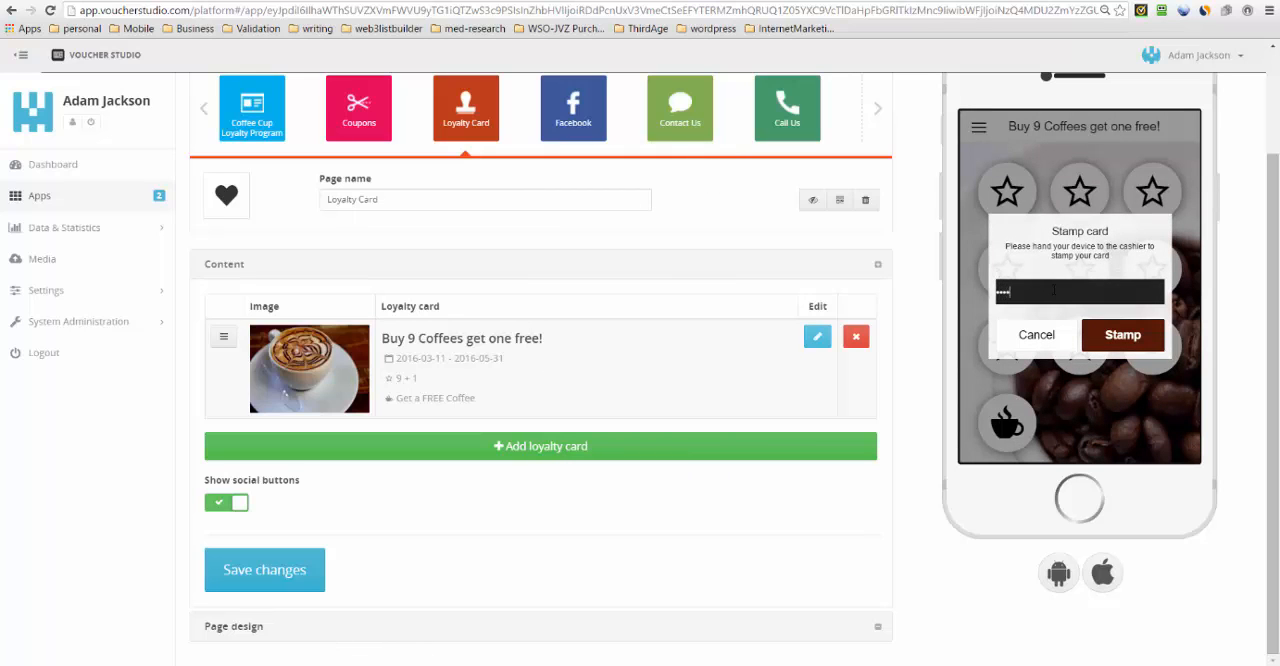
click(1101, 341)
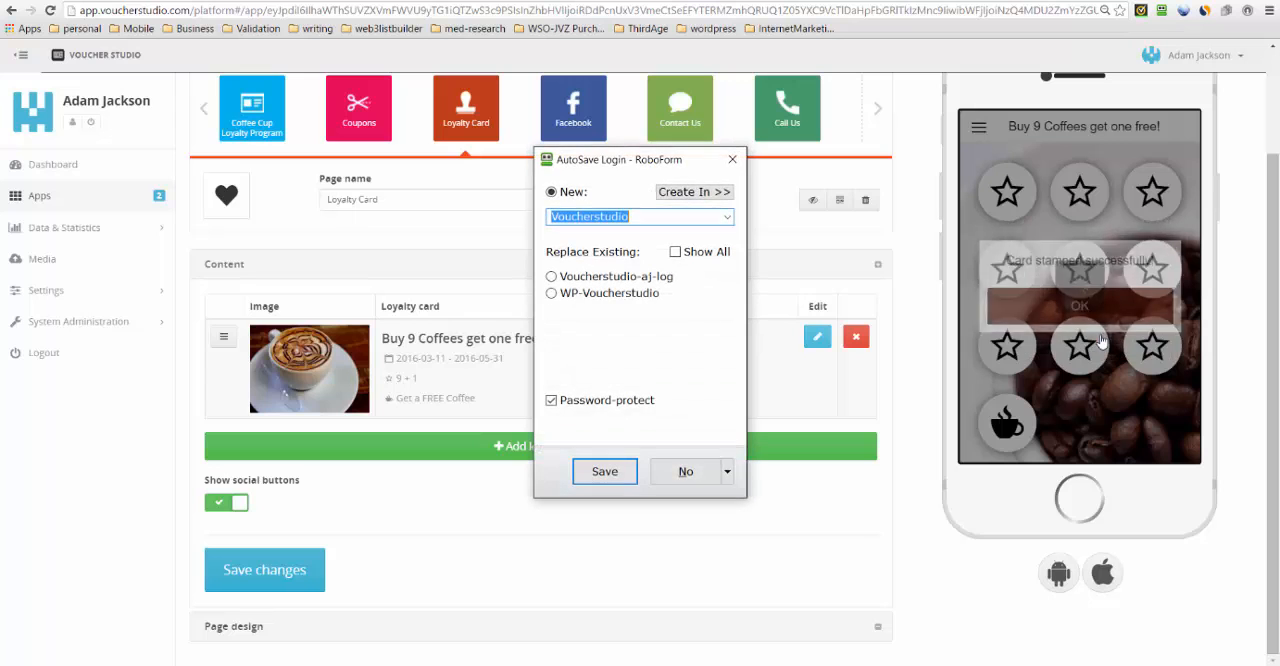
click(694, 472)
click(1097, 318)
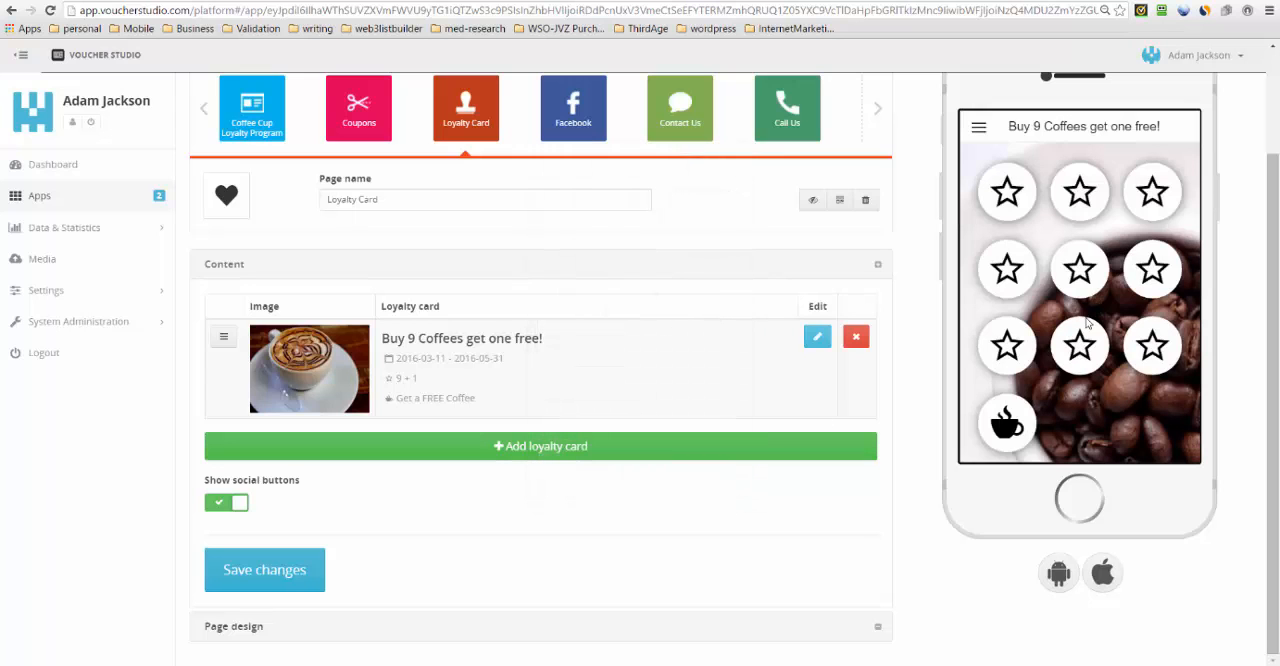
- Redeem the "Get a FREE Coffee" freebie in the phone preview with the unlock code, declining the RoboForm save
click(1012, 425)
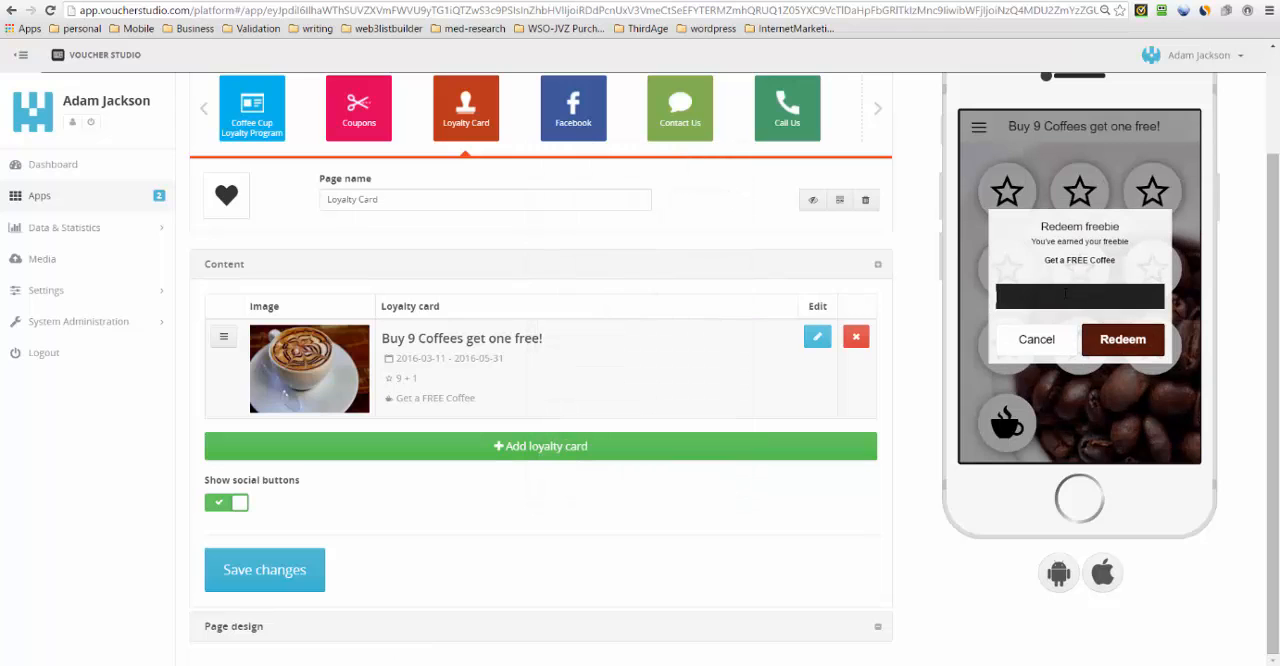
click(1066, 293)
text(••)
click(1120, 339)
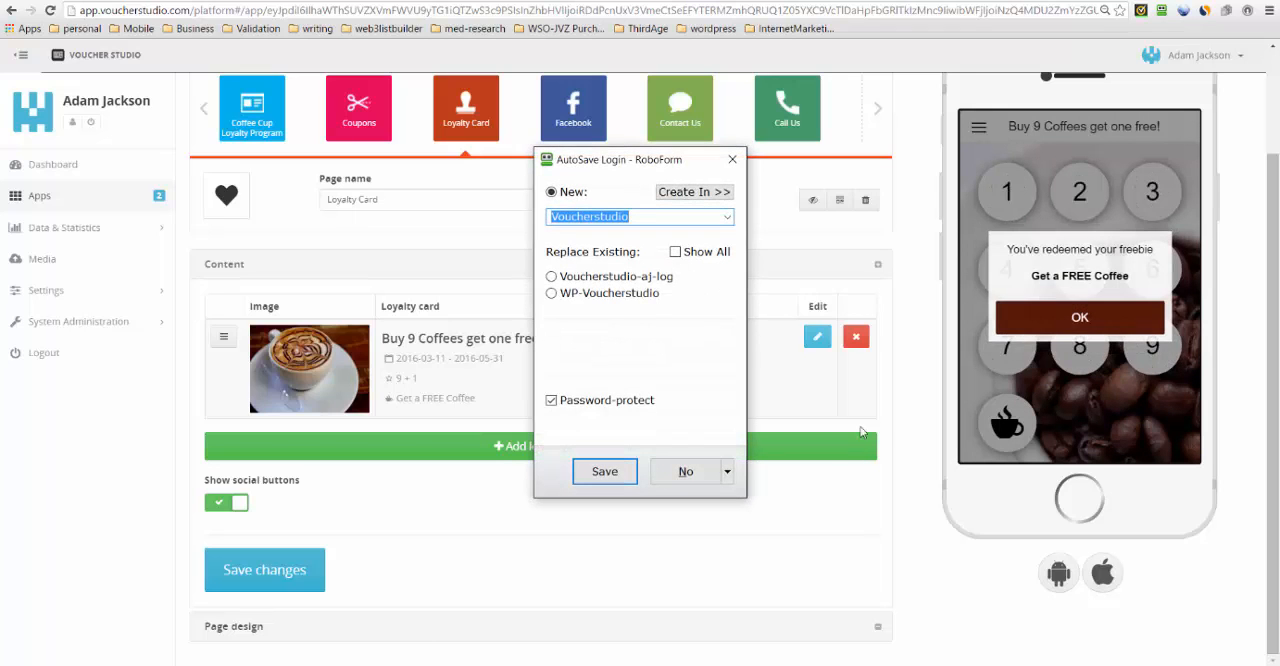
click(685, 471)
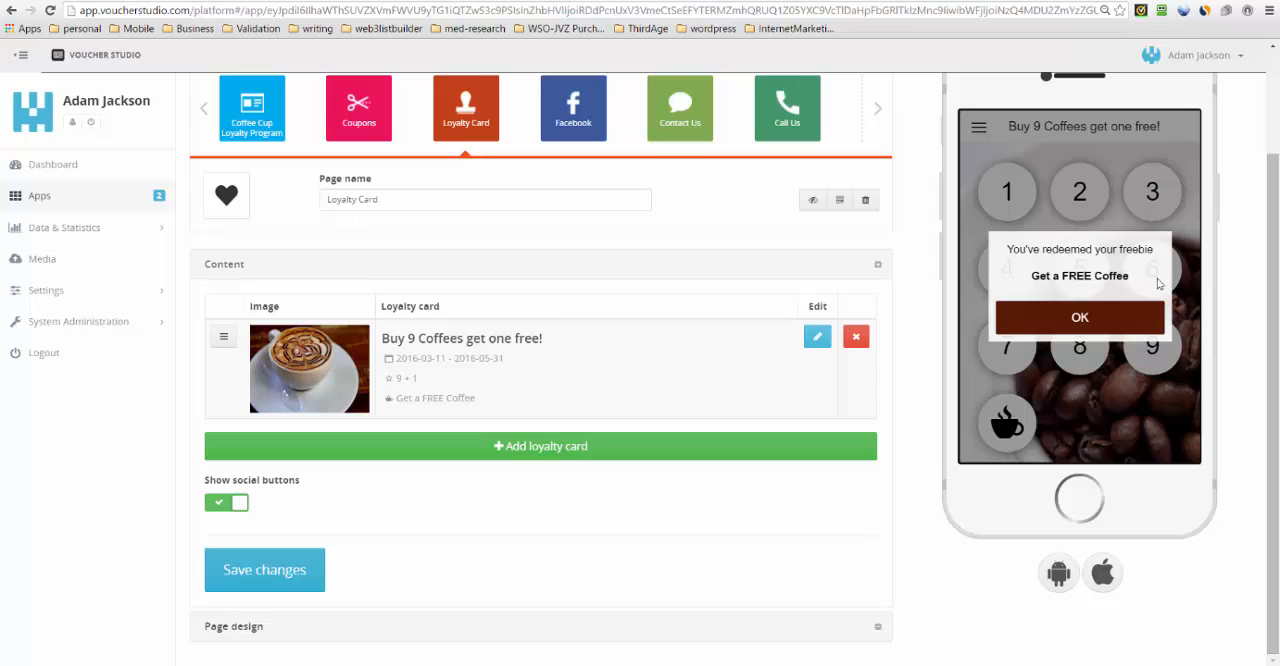
click(1118, 320)
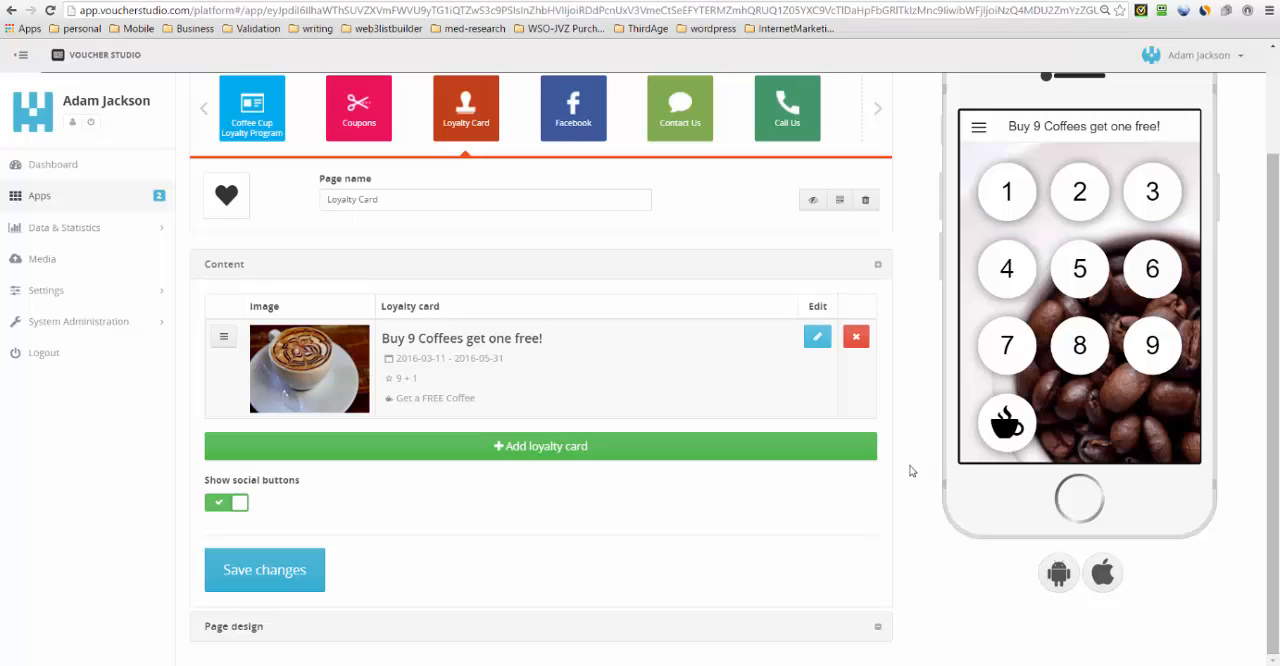
- Examine the list of registered app users in the data and statistics area
click(48, 230)
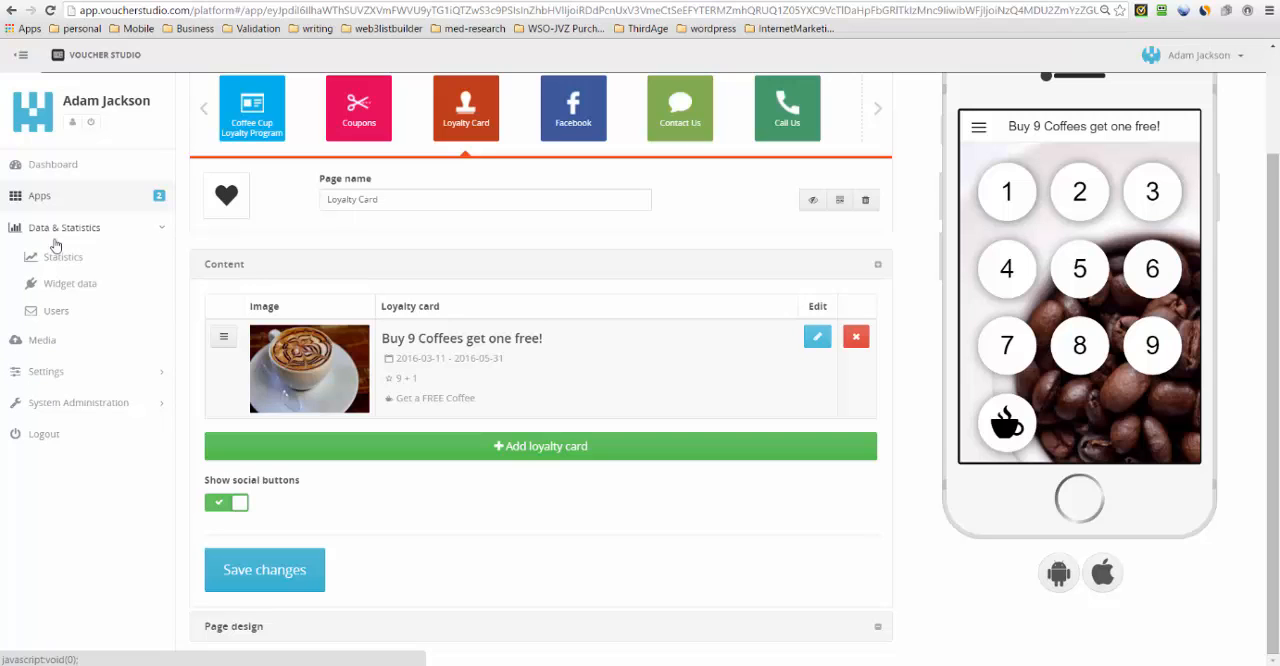
click(56, 311)
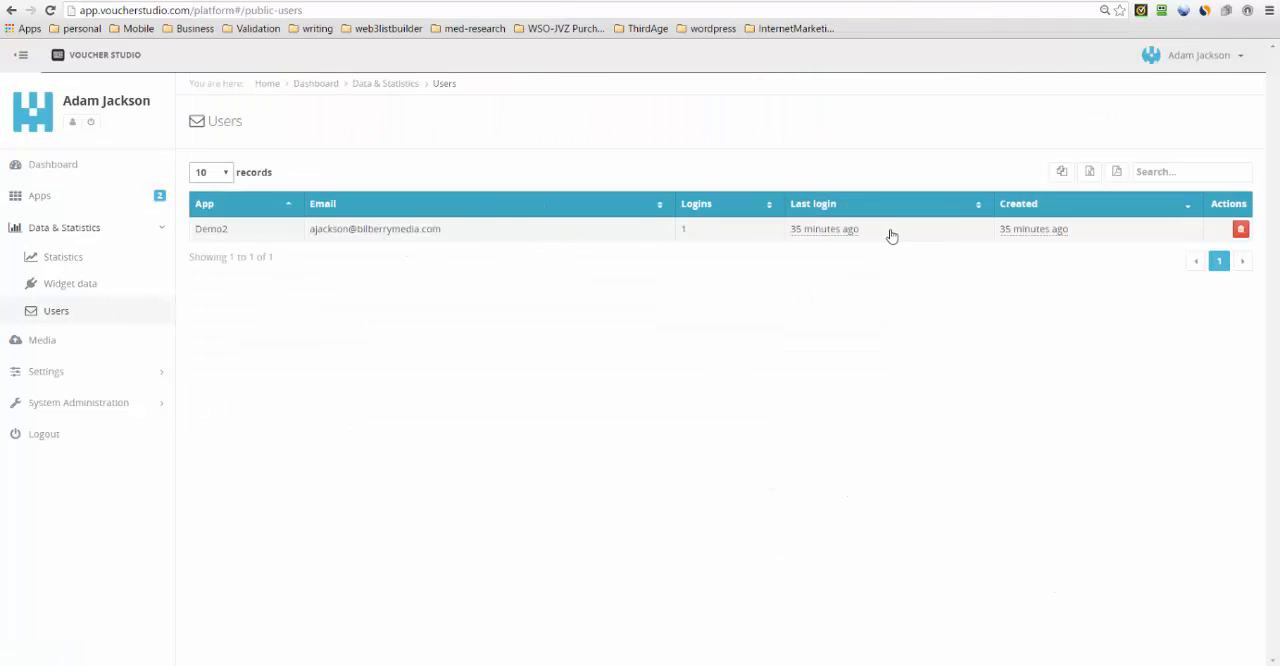
mouse_move(879, 236)
- Return to the apps overview and open the Demo2 app for editing
click(62, 230)
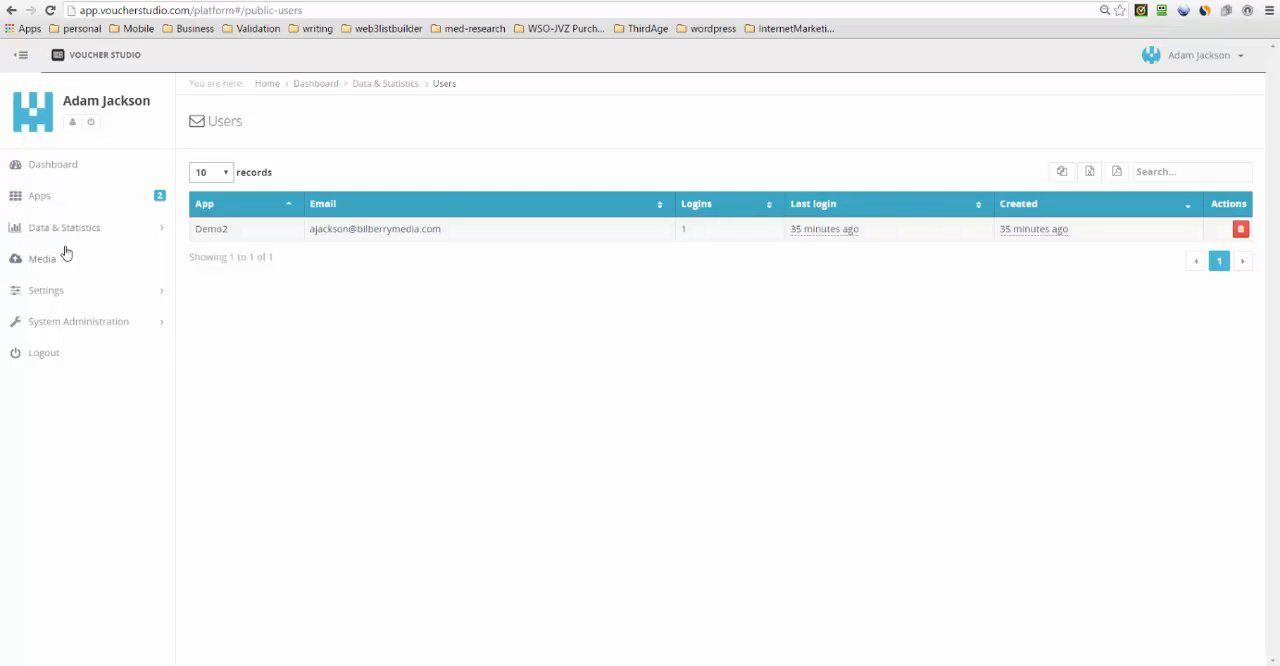
click(41, 197)
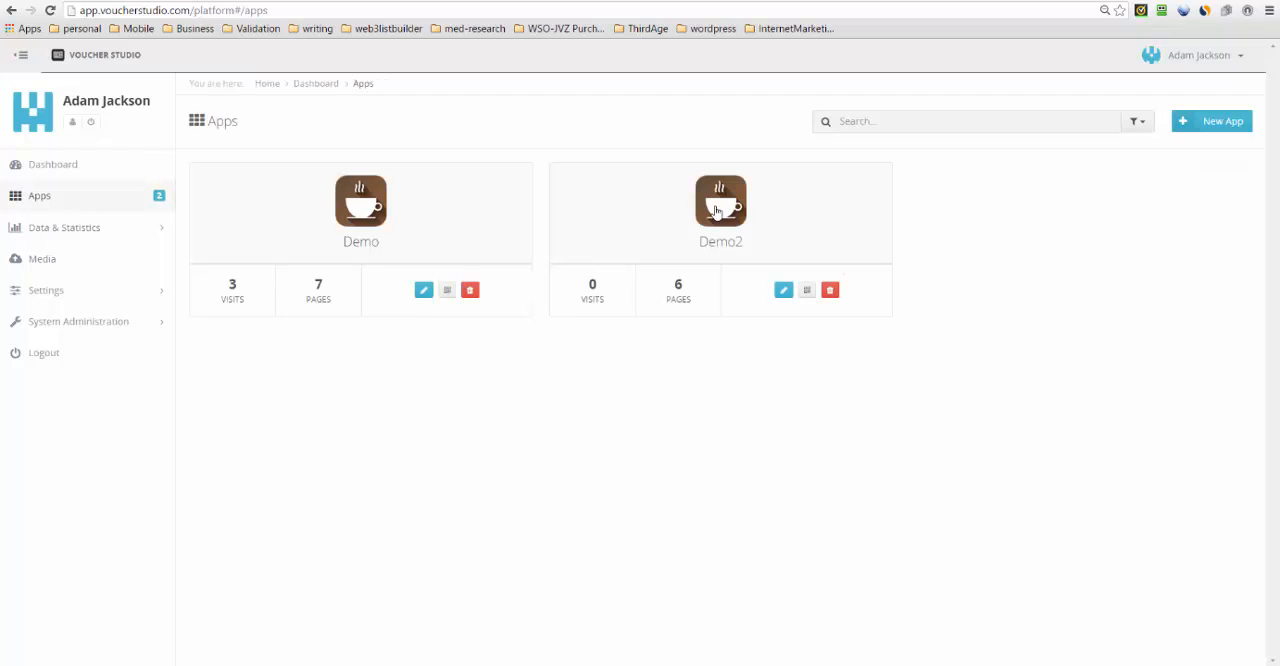
click(783, 291)
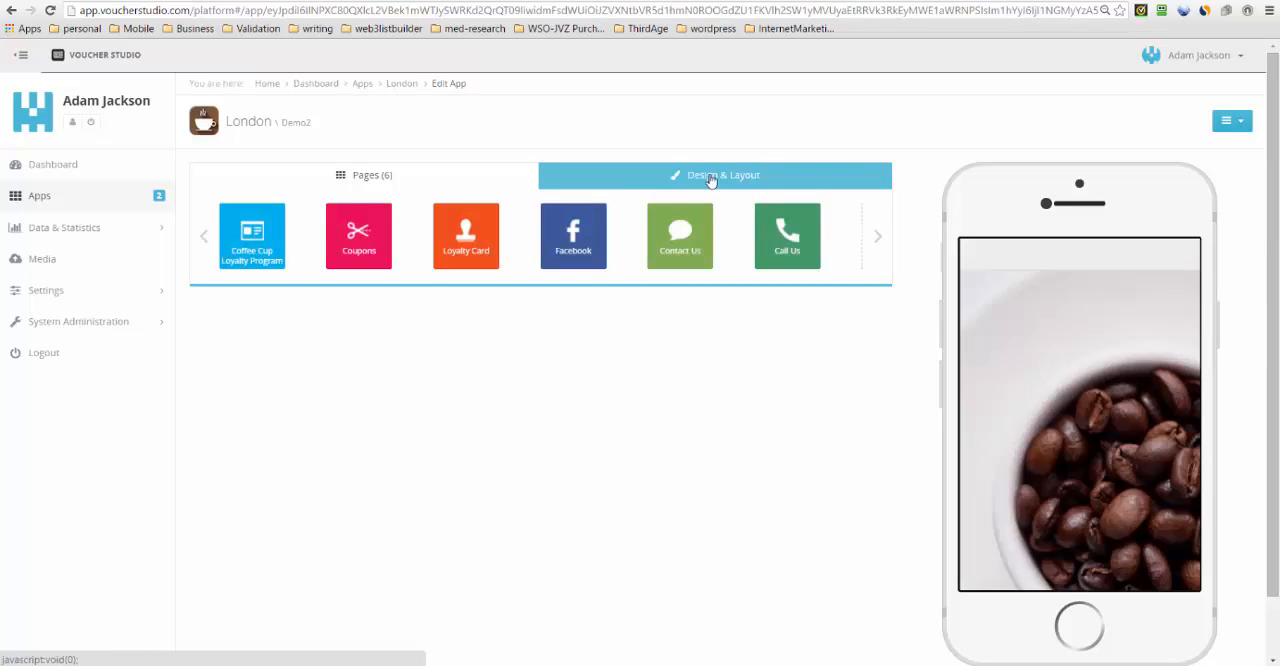
- Open the Demo2 app's Facebook page settings, select the Business Page ID and follow the findmyfacebookid.com link
click(573, 240)
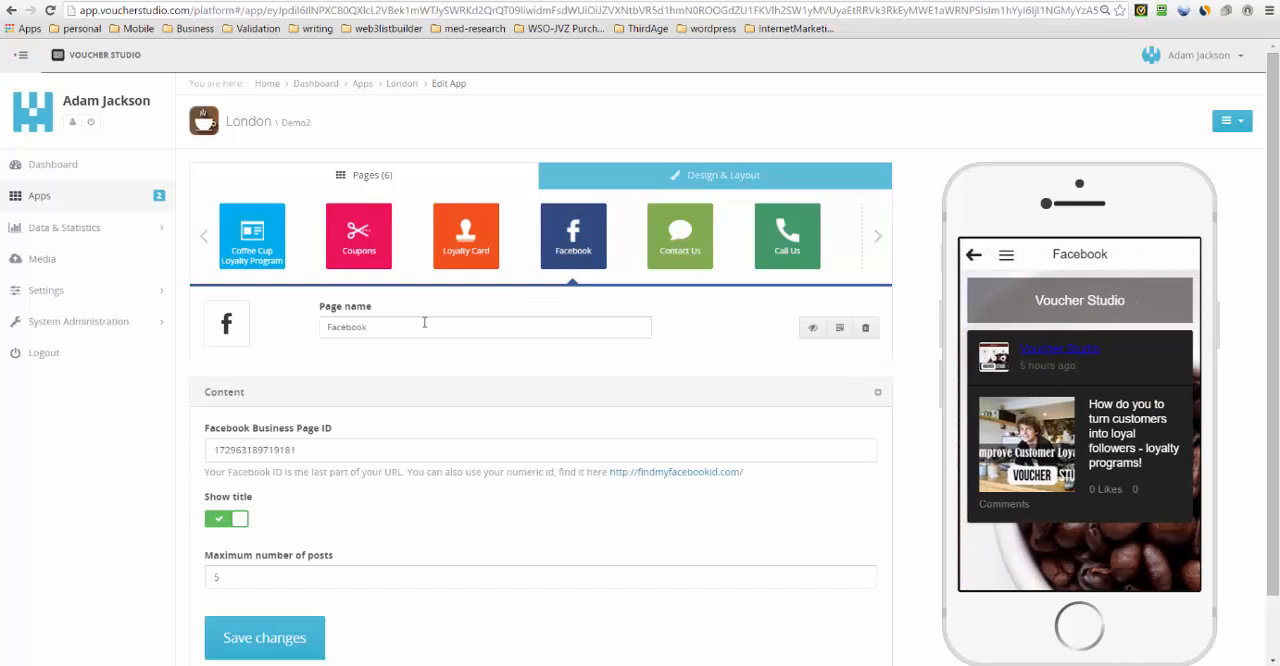
drag(323, 450, 201, 452)
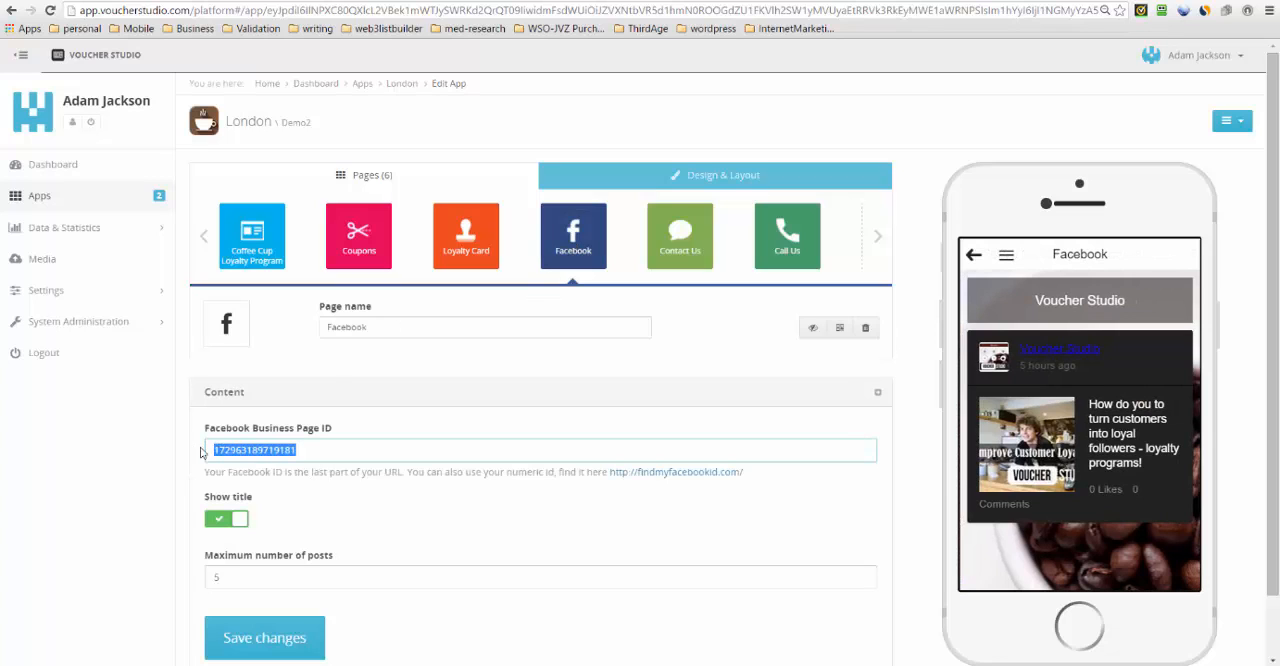
click(656, 474)
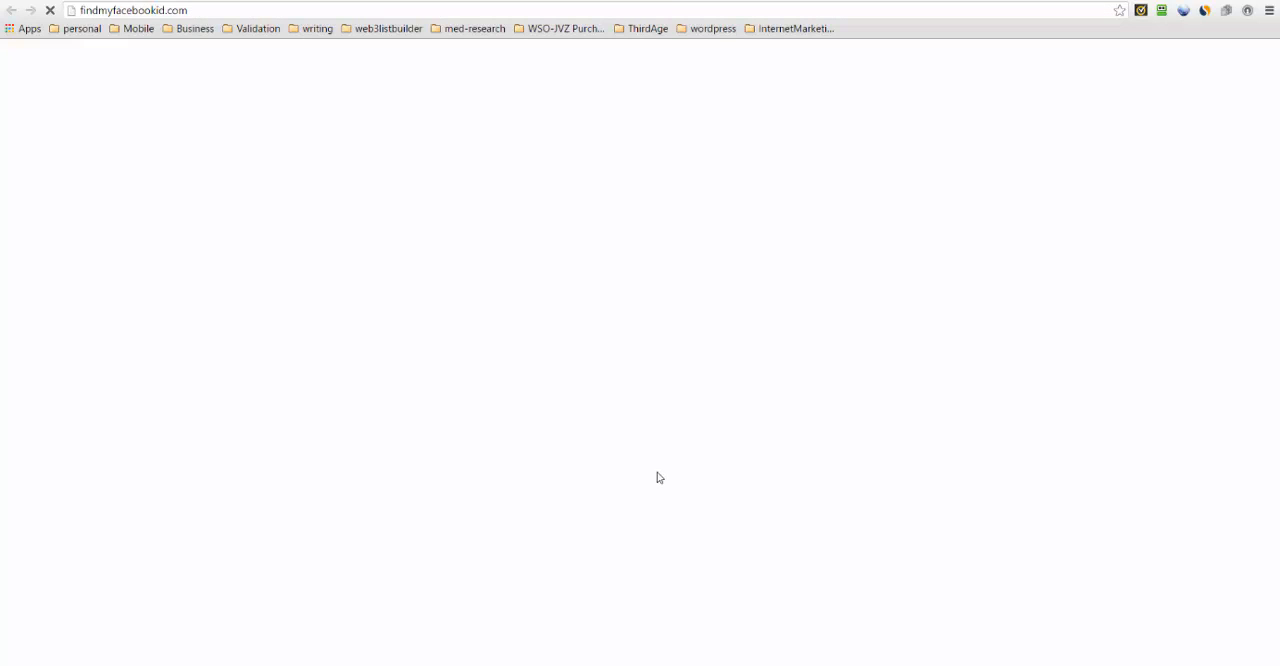
click(680, 255)
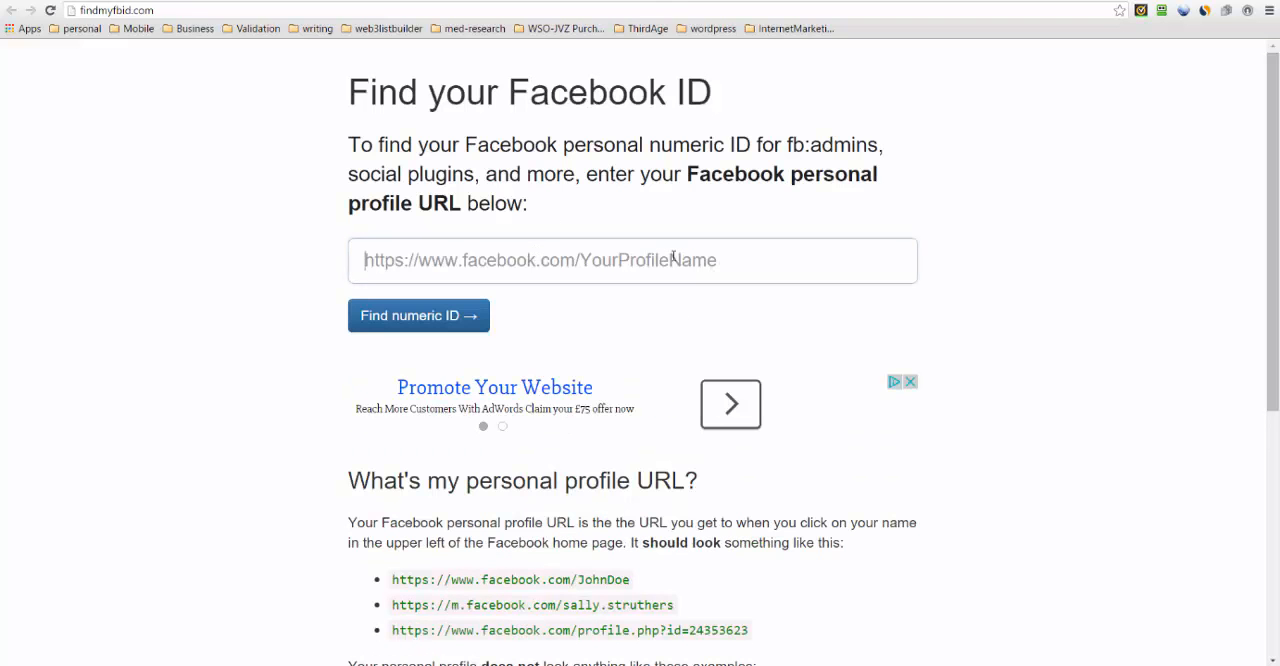
click(443, 318)
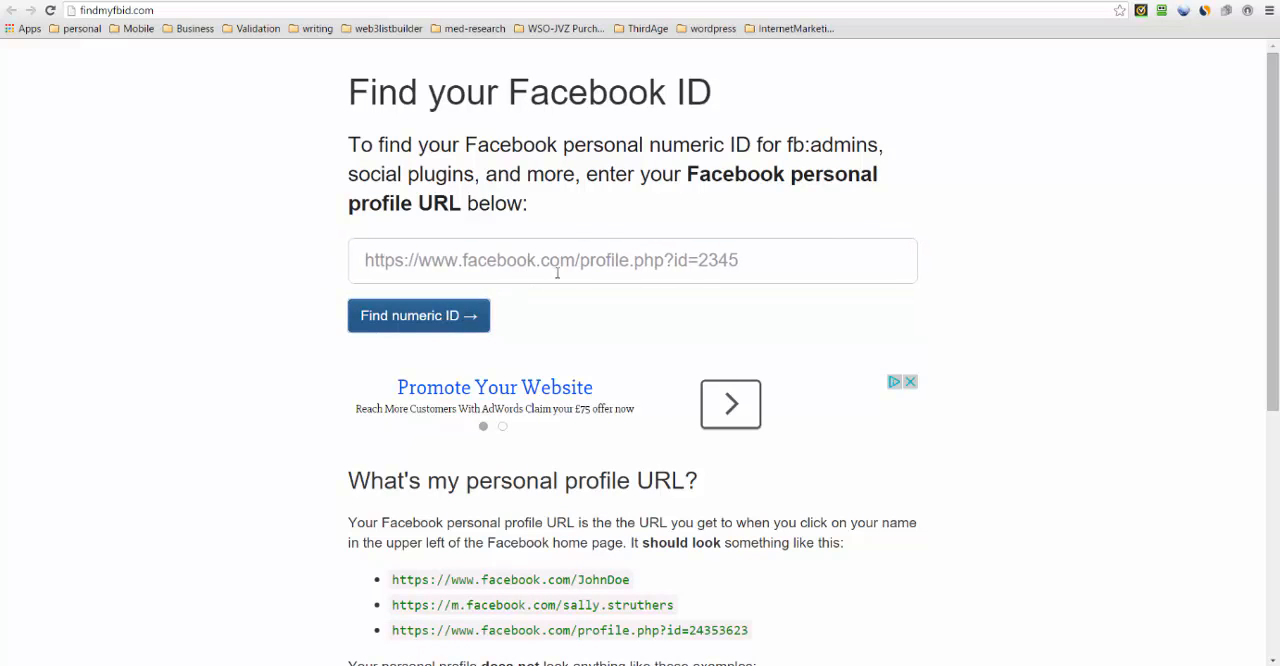
click(790, 271)
text(https://facebook.com/voucherstudio)
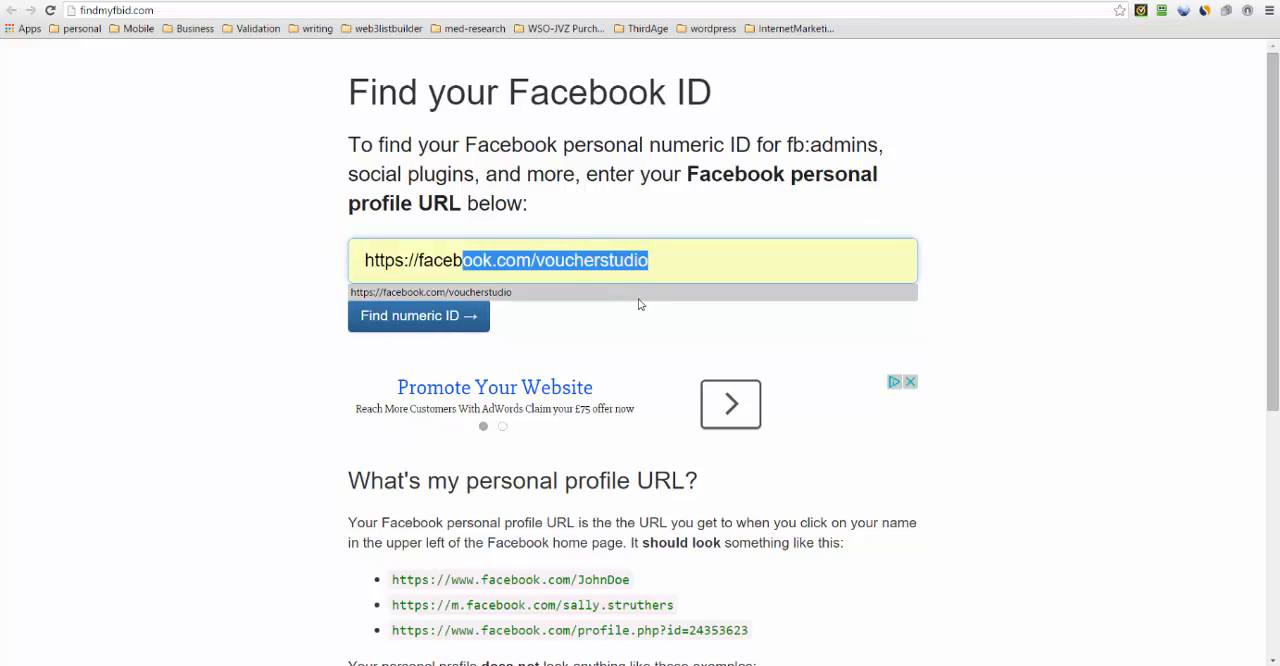
click(639, 296)
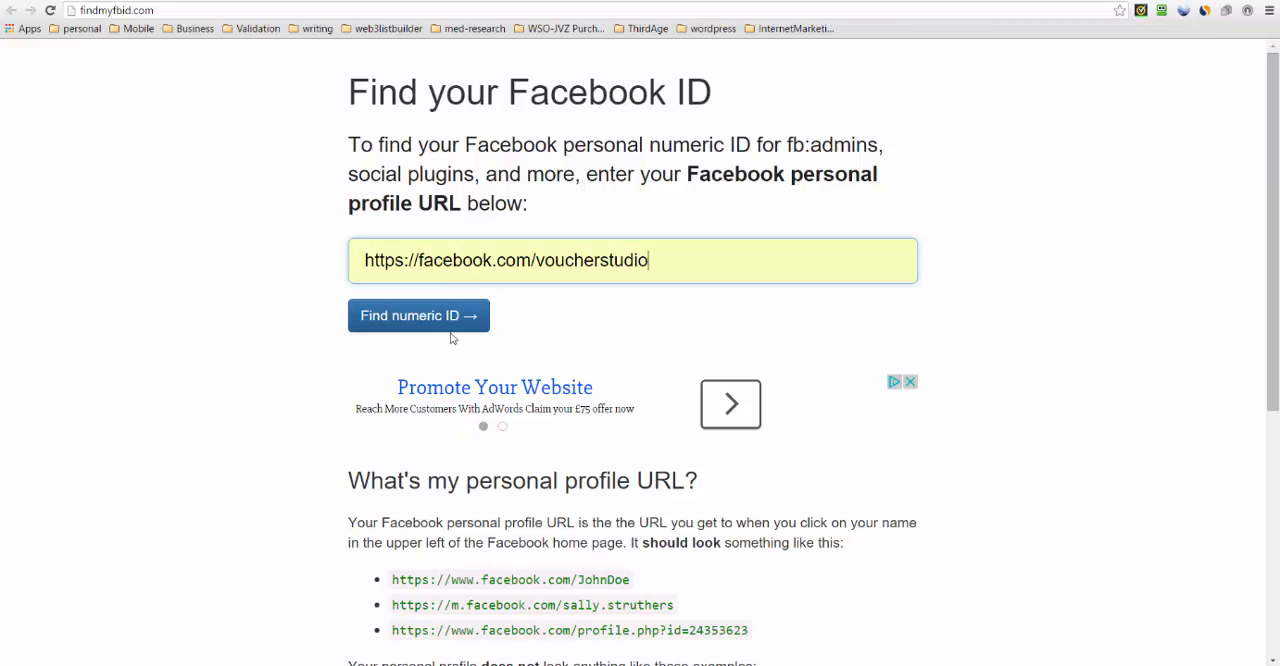
click(456, 318)
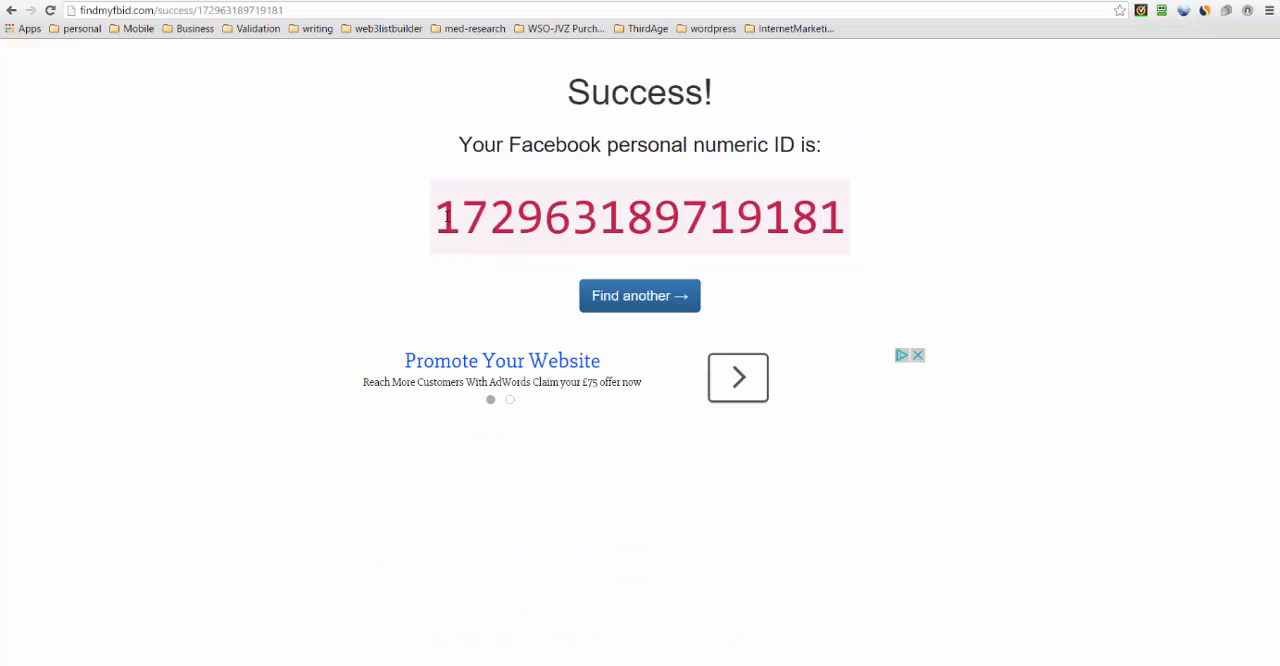
- Copy the found numeric ID into the page's Facebook Business Page ID in Voucher Studio and save the changes
drag(446, 218, 841, 217)
key(ctrl+c)
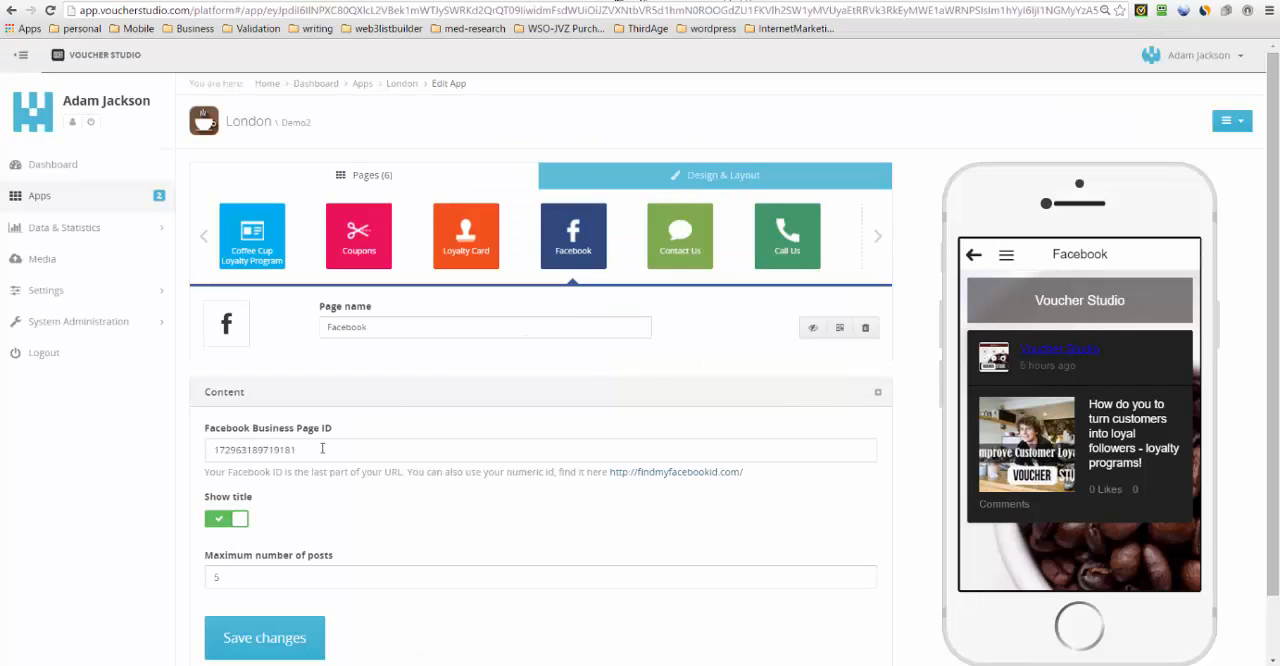
drag(320, 449, 139, 443)
key(ctrl+v)
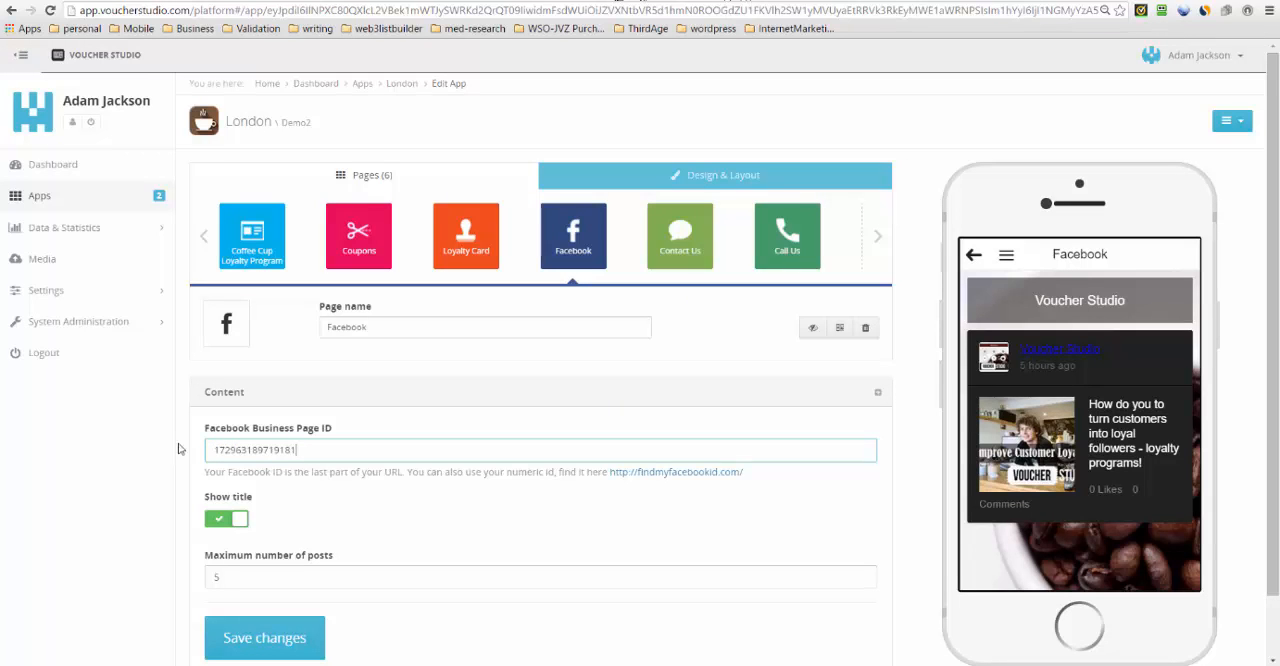
click(245, 637)
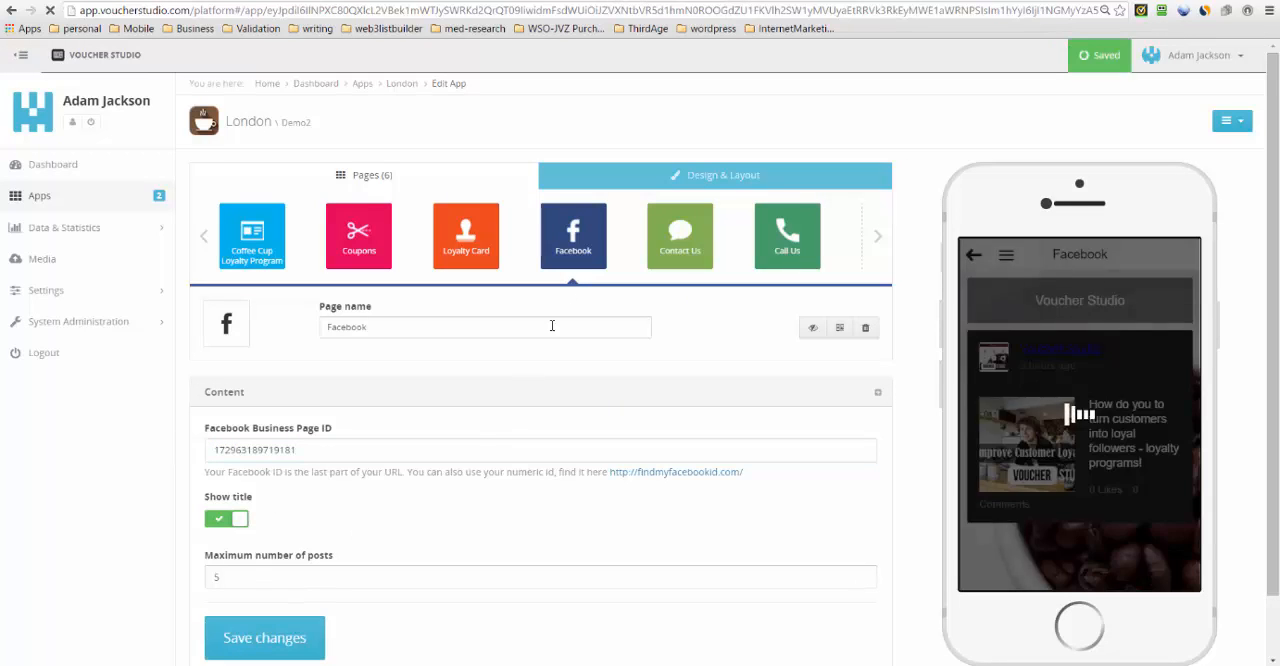
- Open the Contact Us page of the Demo app and look over its content and contact links
click(680, 236)
scroll(1266, 301, down, 3)
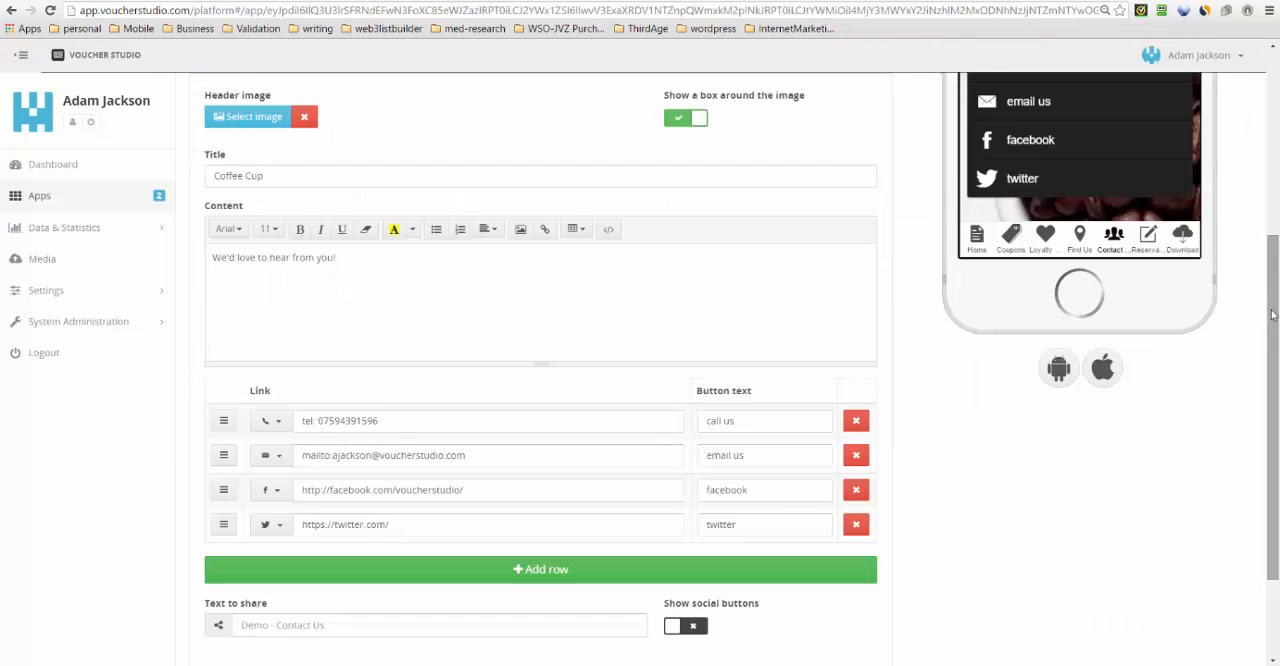
scroll(1272, 314, up, 3)
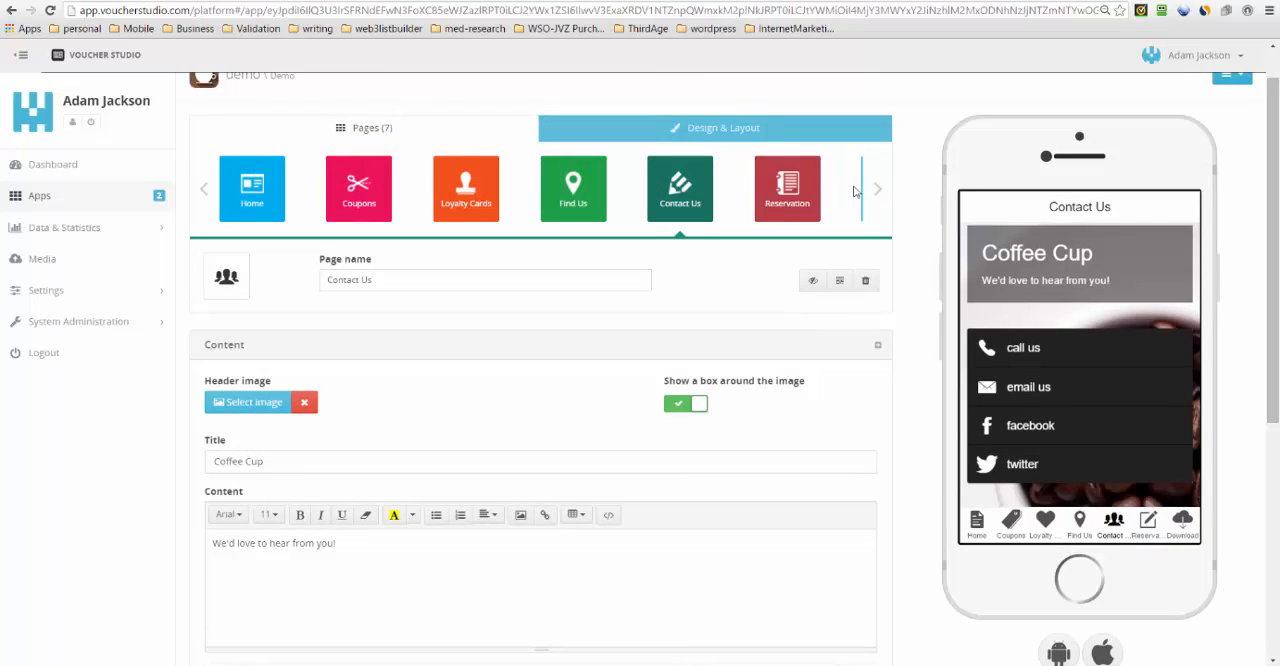
- Examine the page types that can be added in the Recommended, General, Monetization, Social and Media categories
click(877, 192)
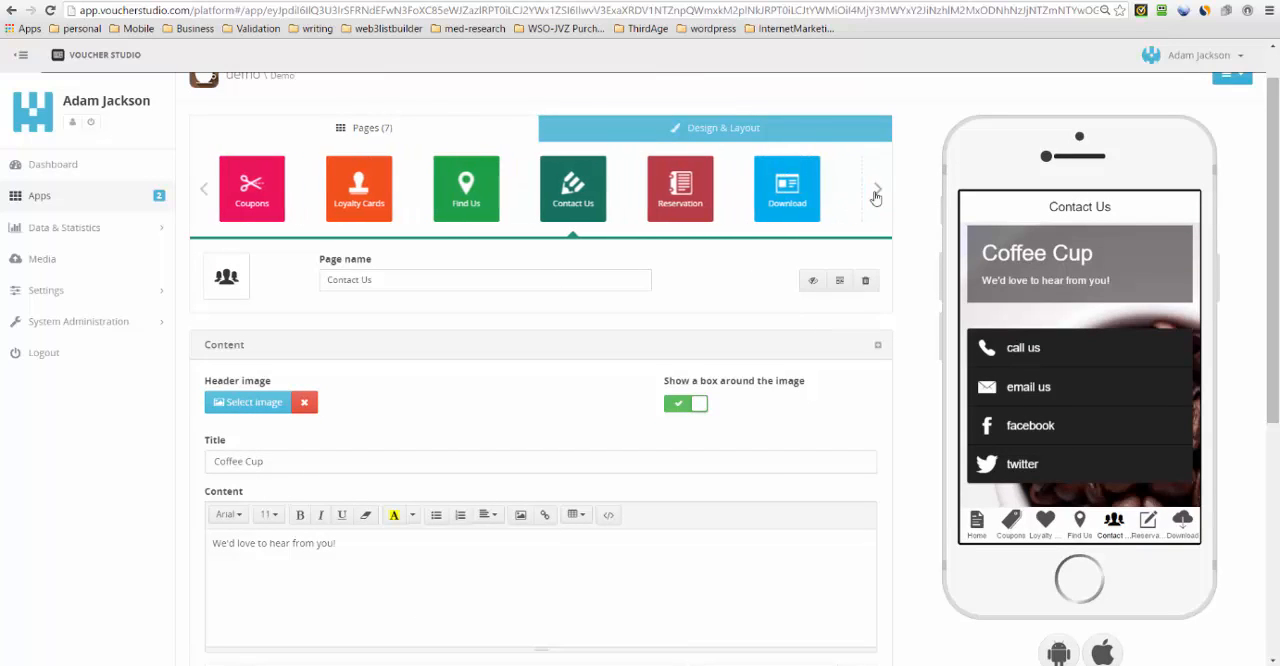
click(877, 192)
click(785, 192)
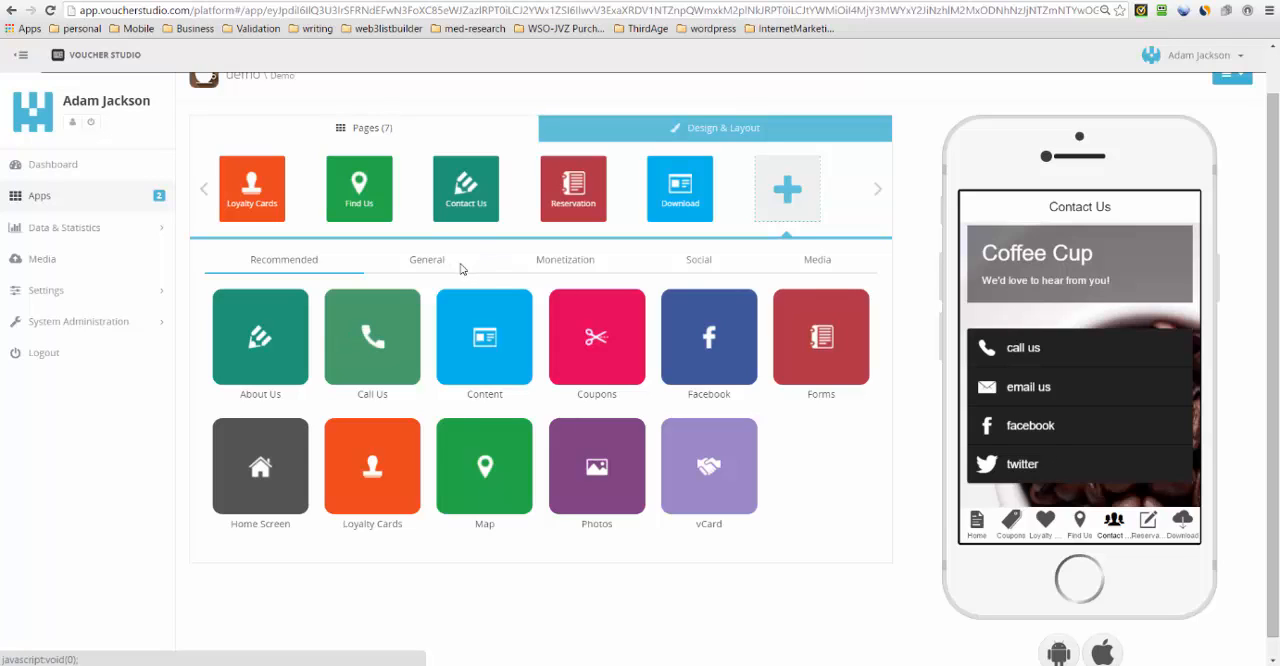
click(460, 266)
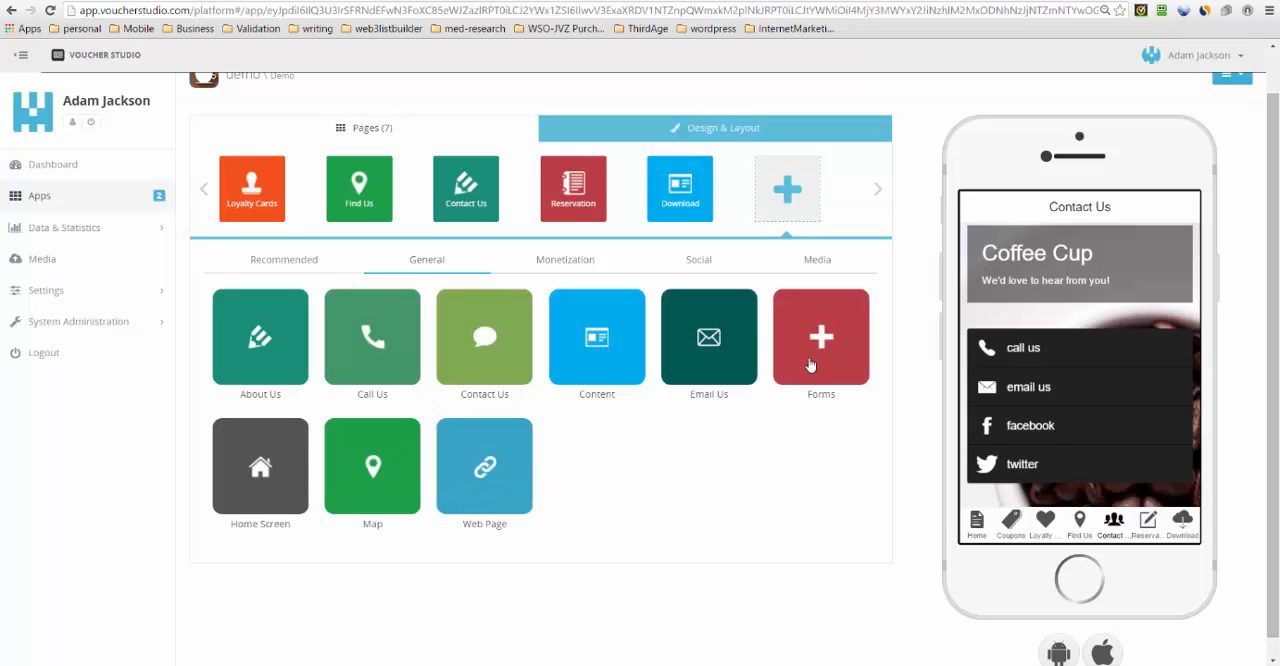
click(566, 262)
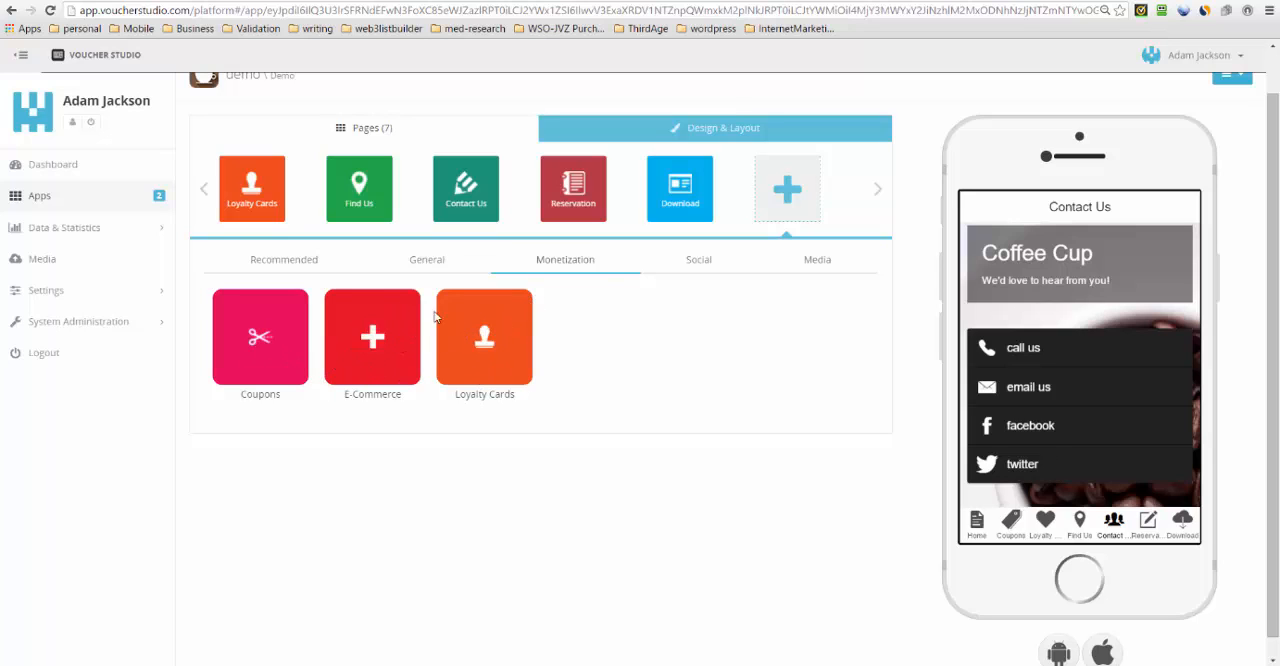
click(699, 261)
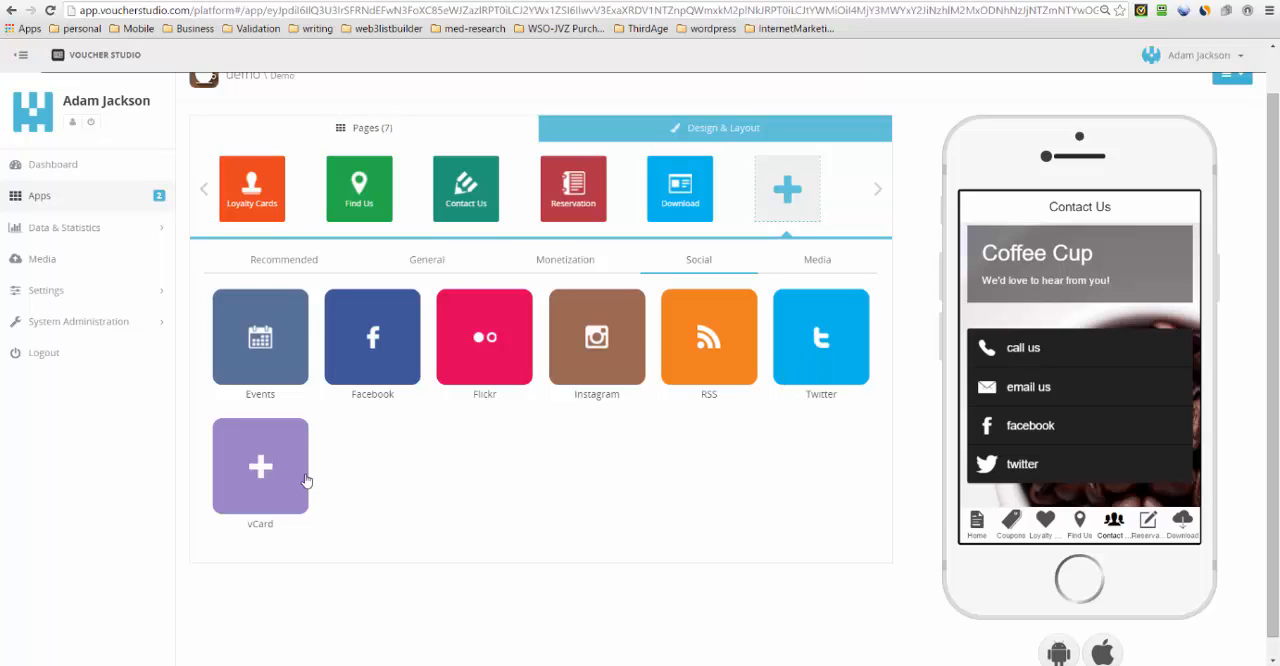
click(805, 266)
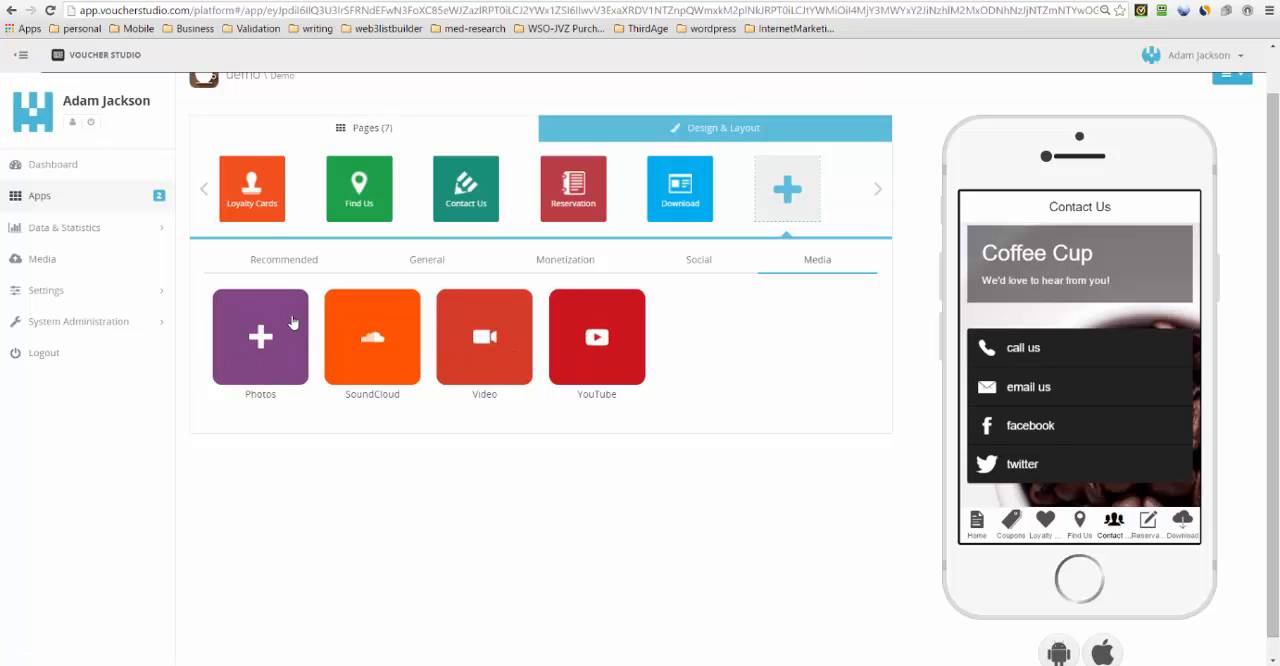
click(430, 262)
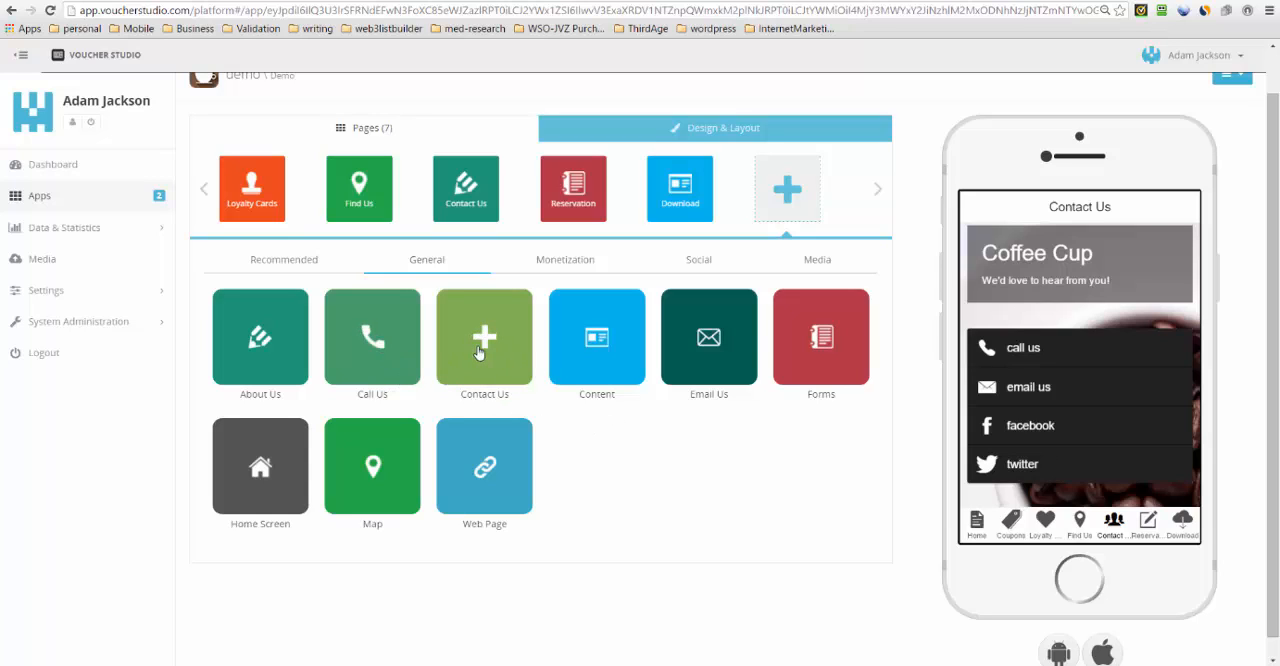
- Reopen the Demo app's Contact Us page and compare its phone link and "call us" button text with the phone preview
click(470, 204)
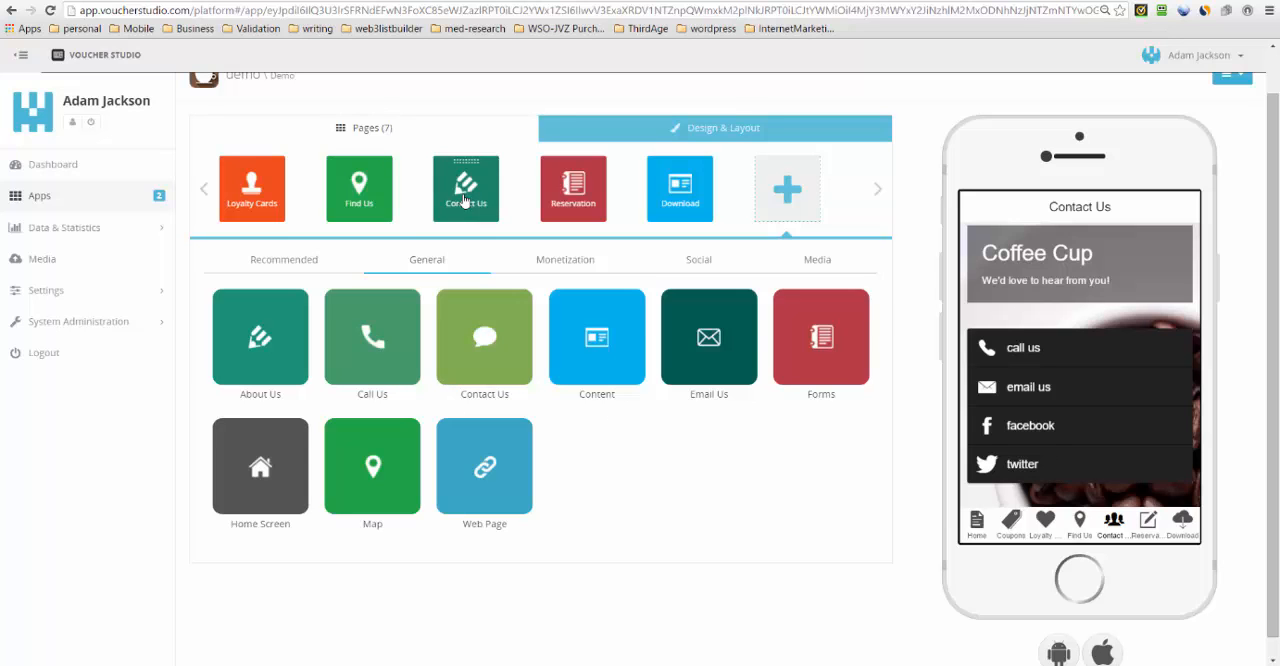
scroll(458, 355, down, 4)
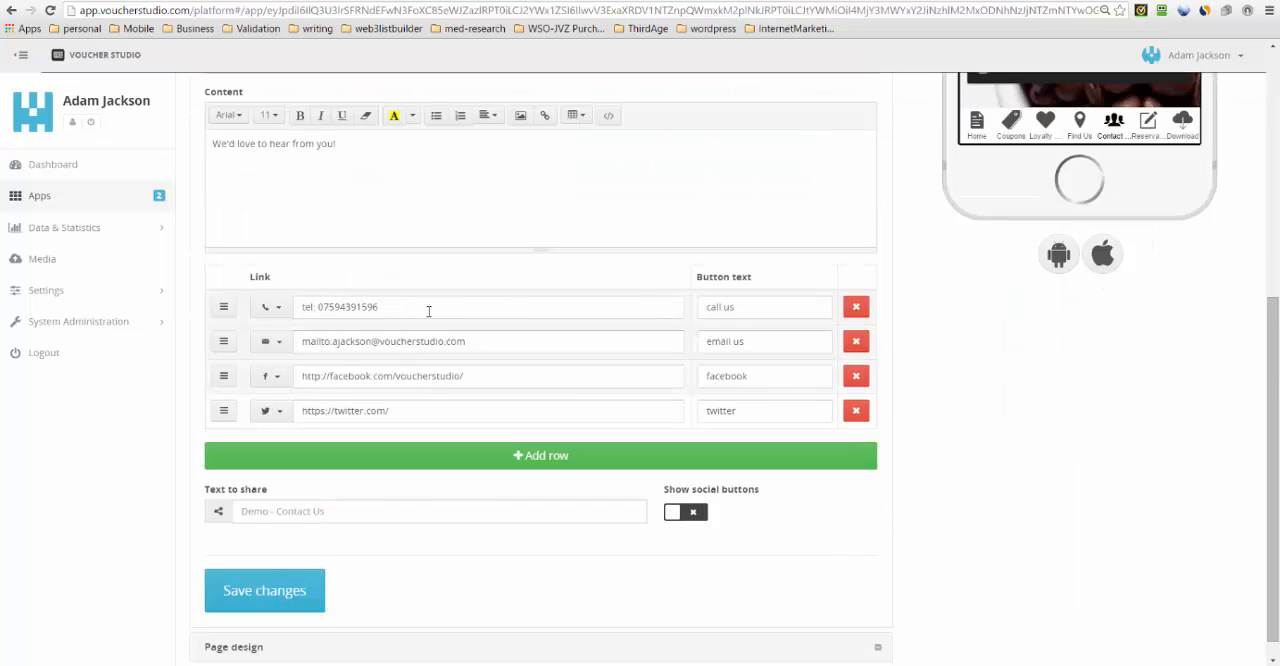
scroll(923, 366, up, 3)
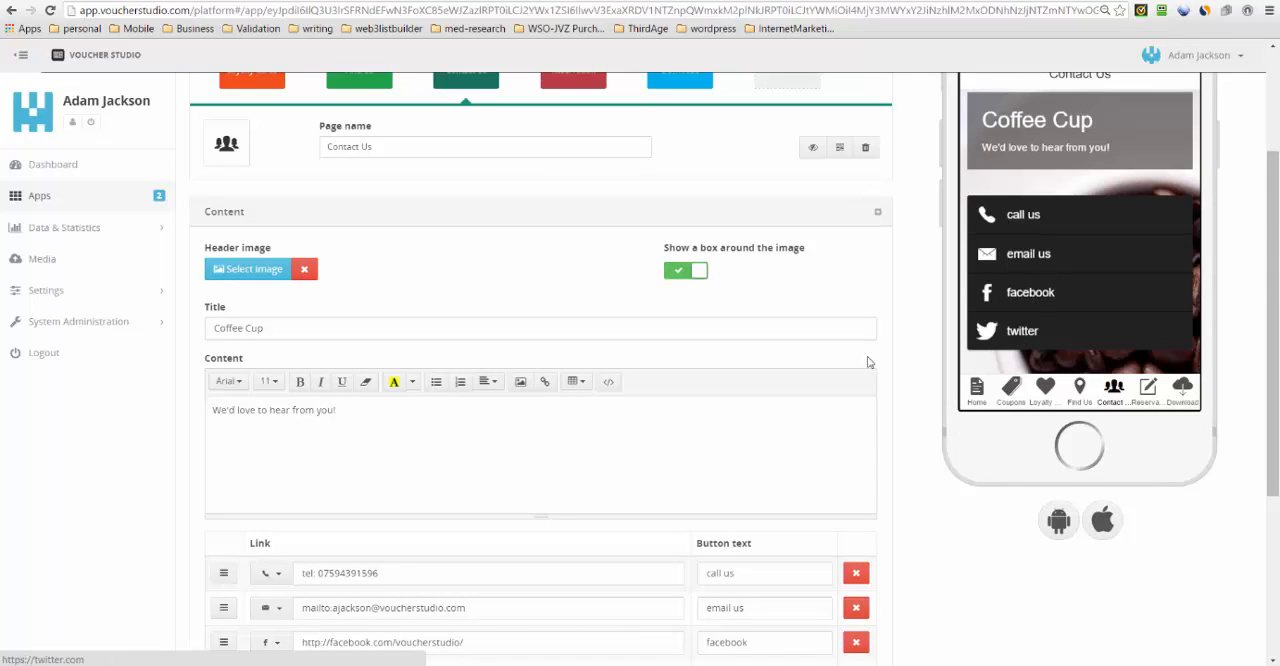
scroll(689, 346, down, 2)
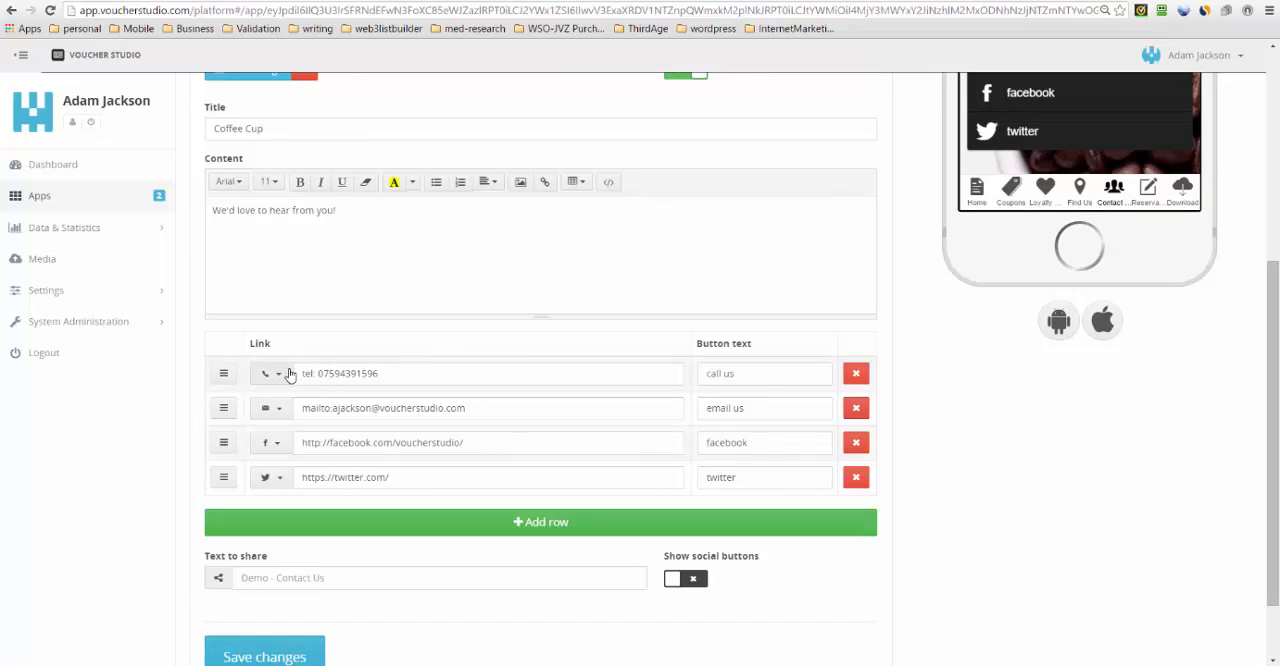
drag(406, 372, 303, 368)
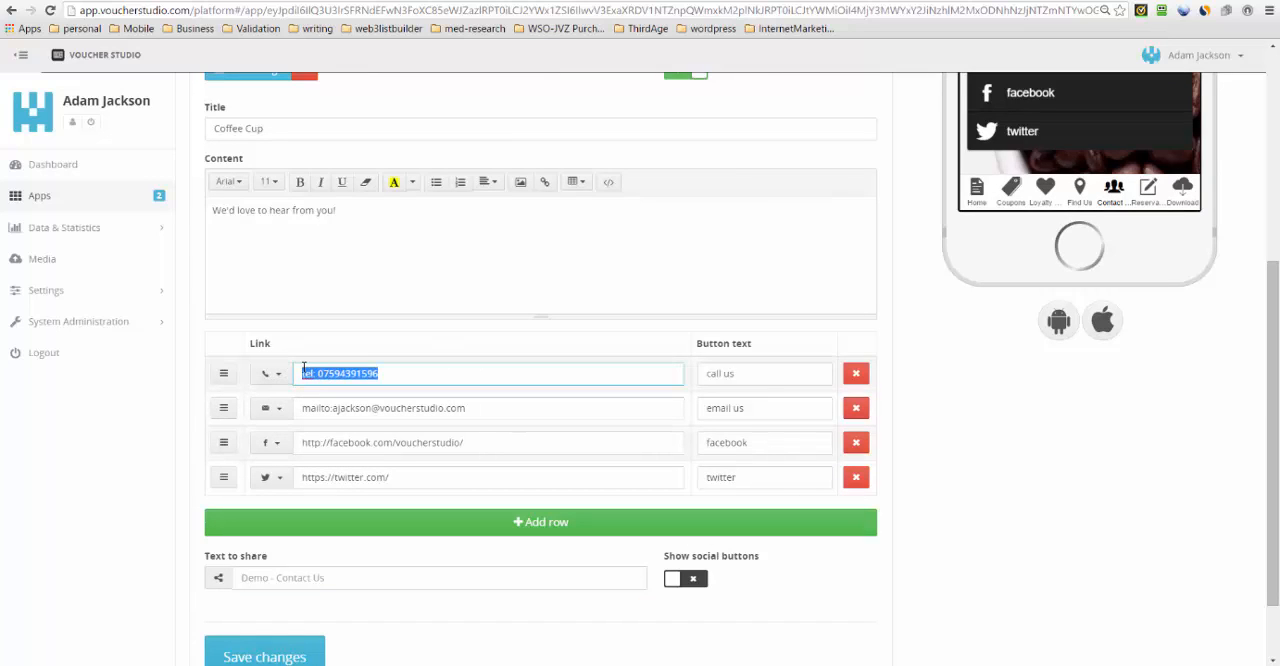
click(369, 376)
drag(742, 372, 700, 372)
click(752, 374)
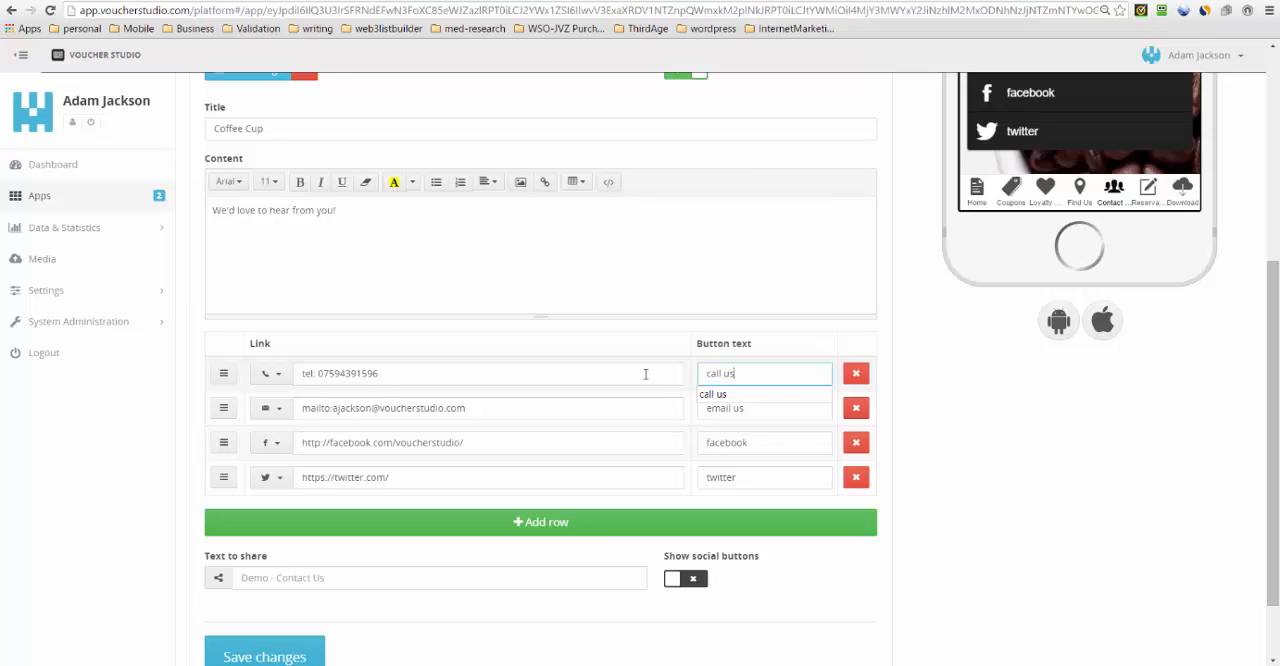
drag(1274, 426, 1273, 320)
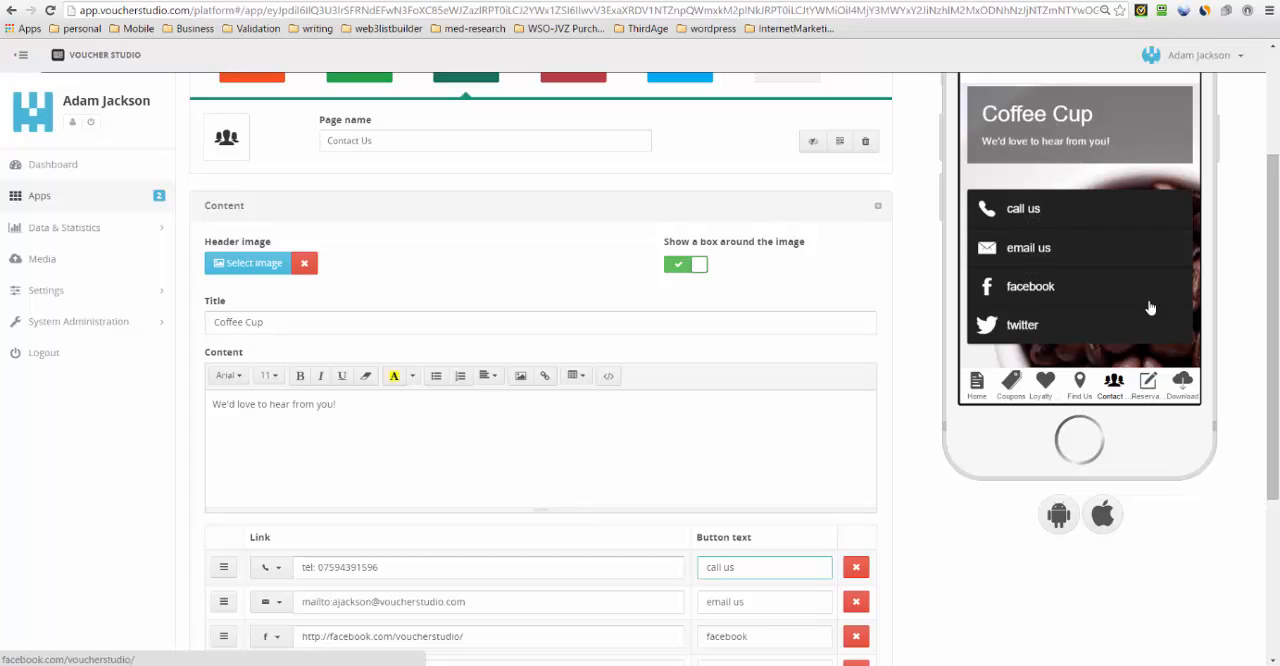
- Examine the Contact Us page's email link and its "email us" button text alongside the phone preview
scroll(1275, 350, down, 3)
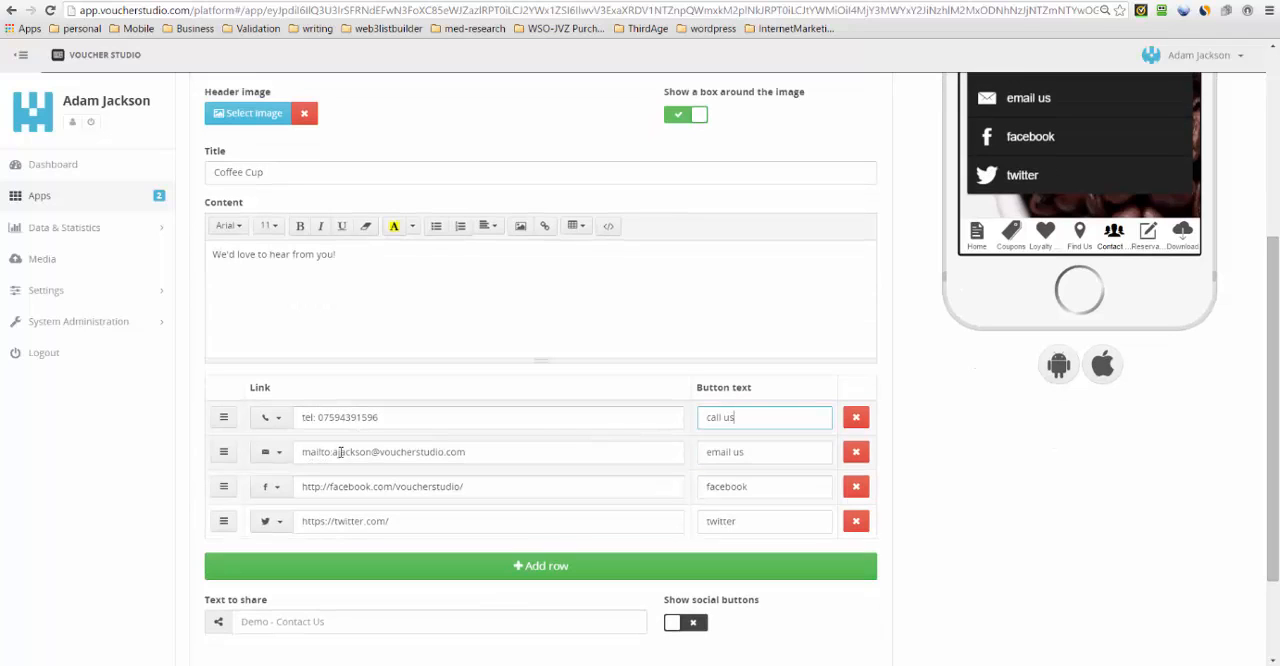
drag(750, 452, 708, 452)
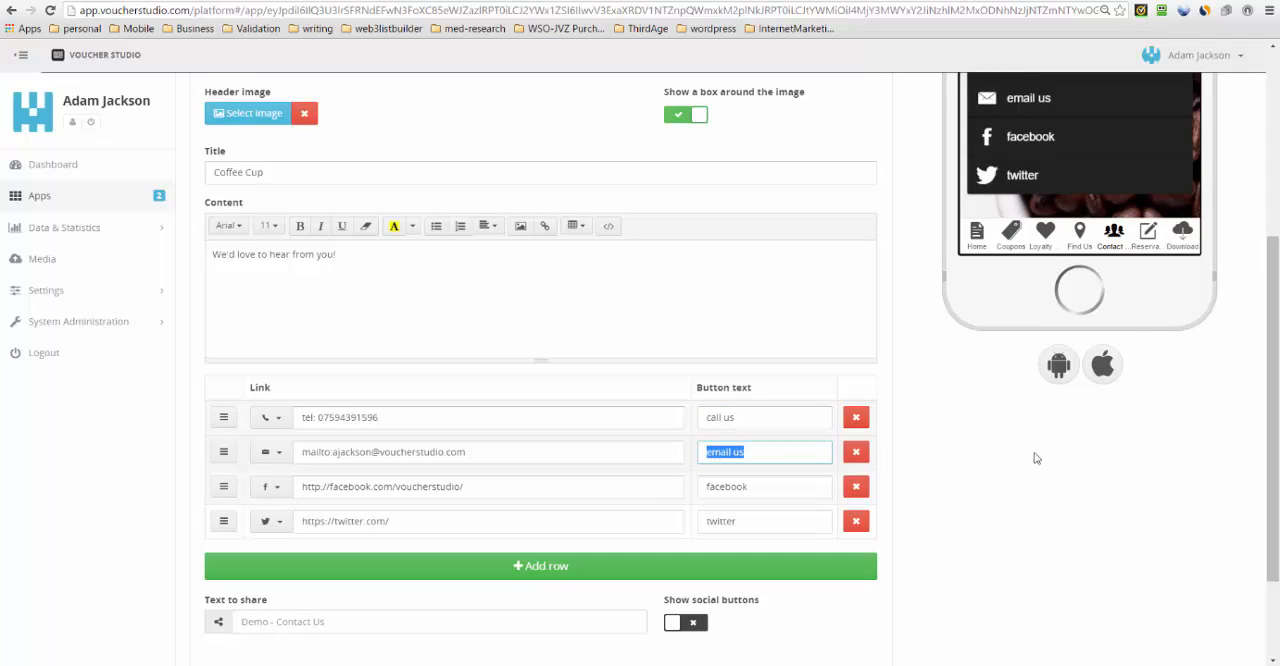
drag(1273, 398, 1273, 332)
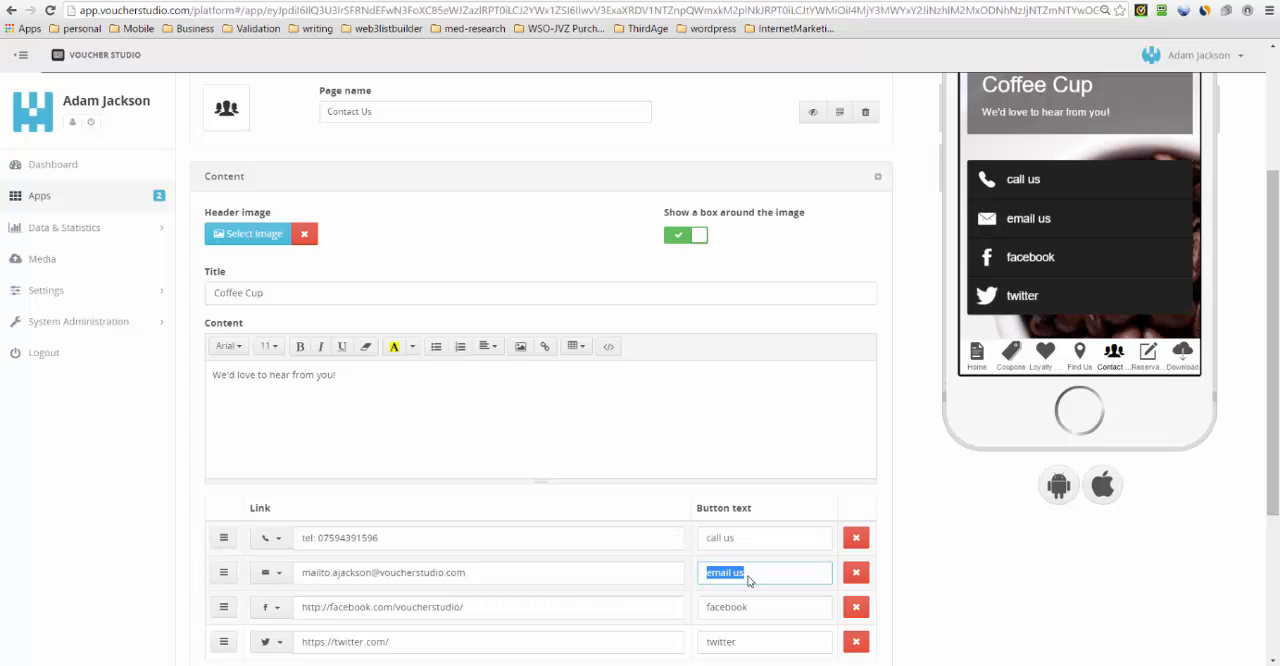
drag(748, 580, 707, 578)
scroll(812, 558, down, 2)
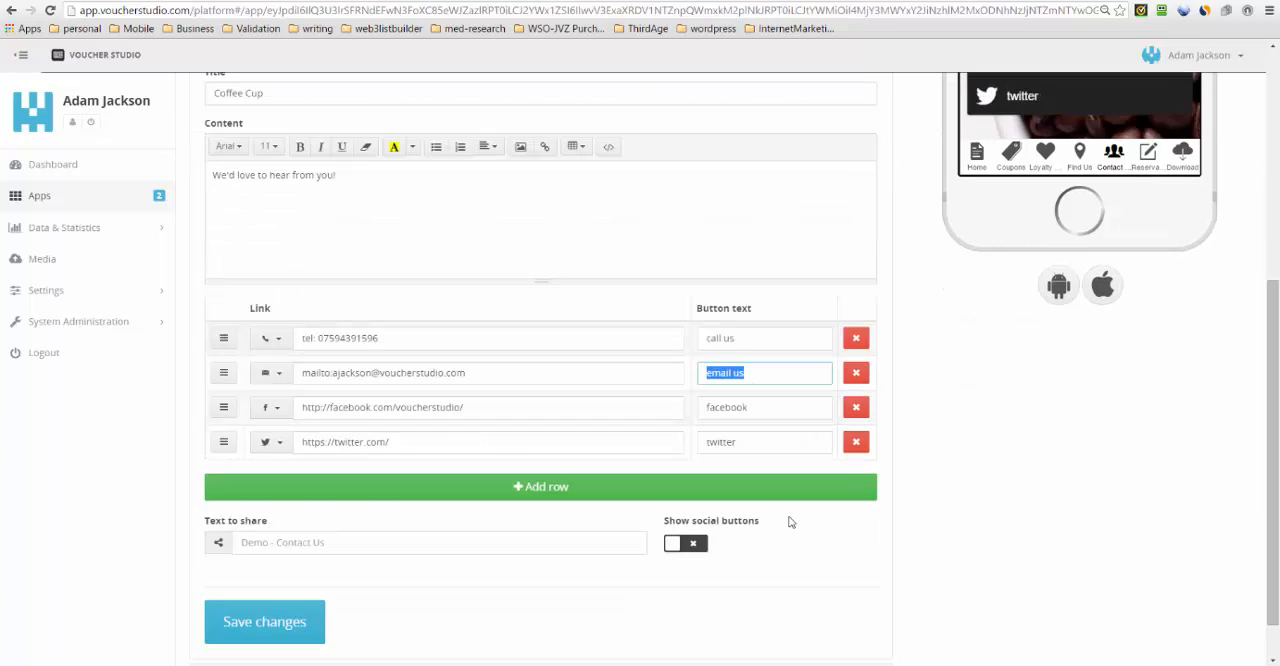
- Add a Call Us page to the Demo2 app, enter the phone number to dial and save the page
scroll(784, 464, up, 3)
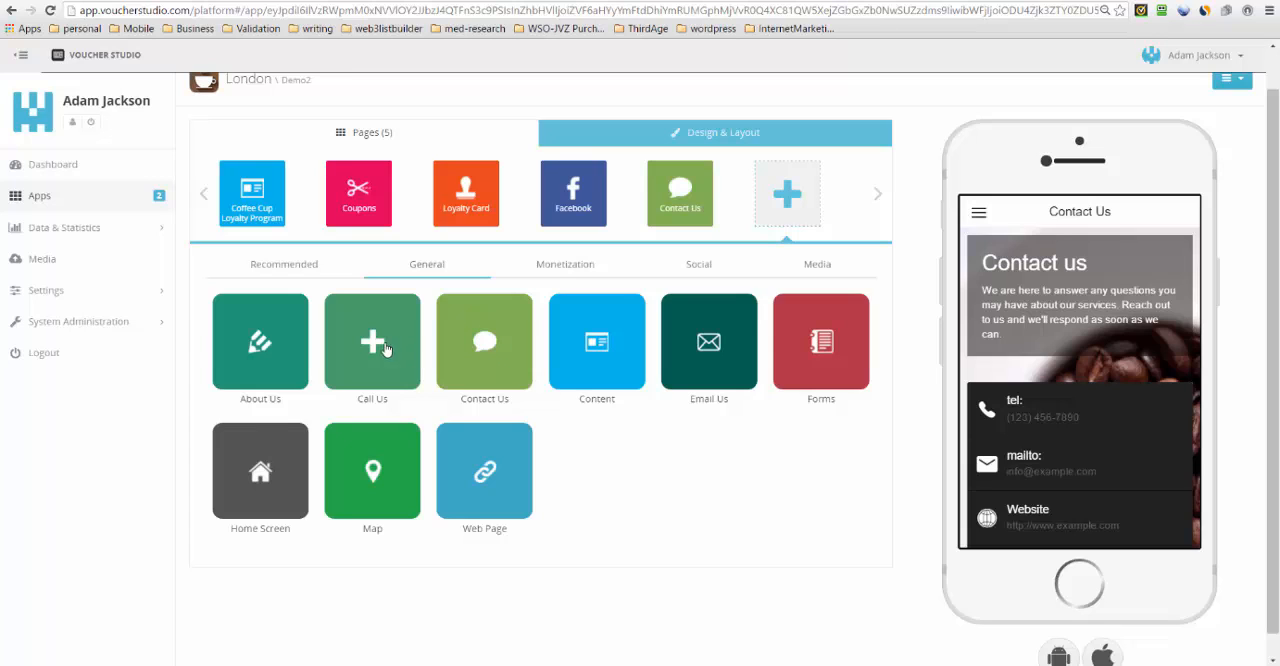
click(979, 214)
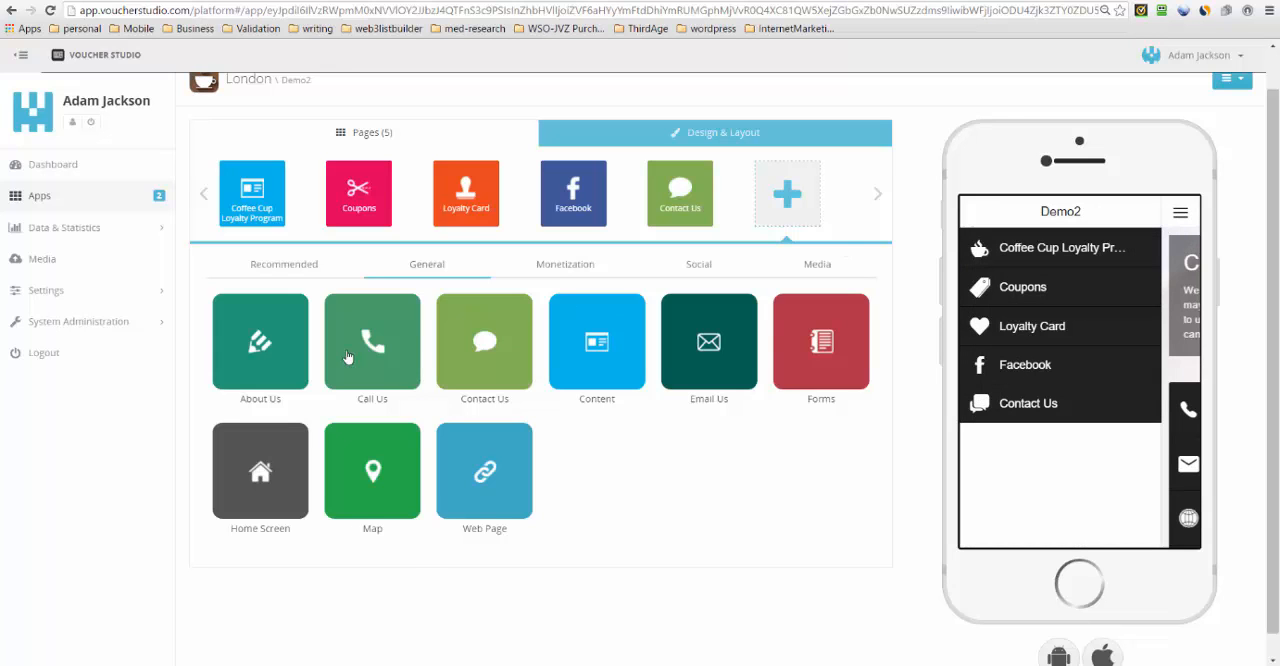
click(380, 358)
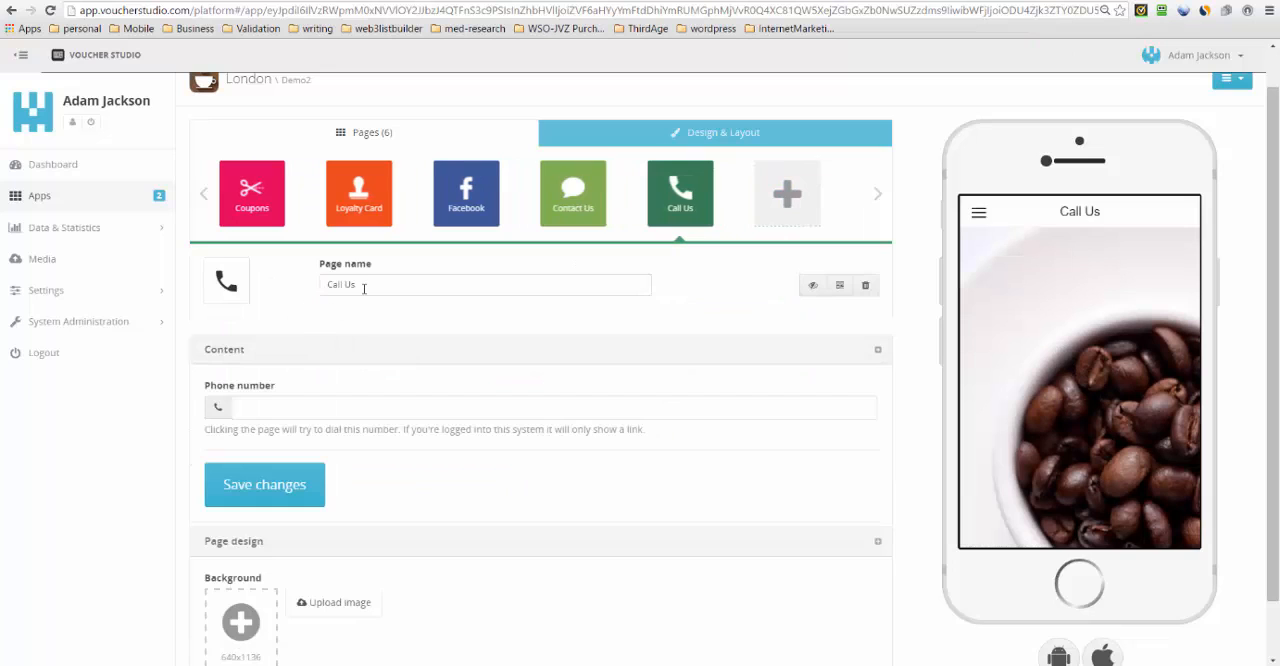
click(306, 409)
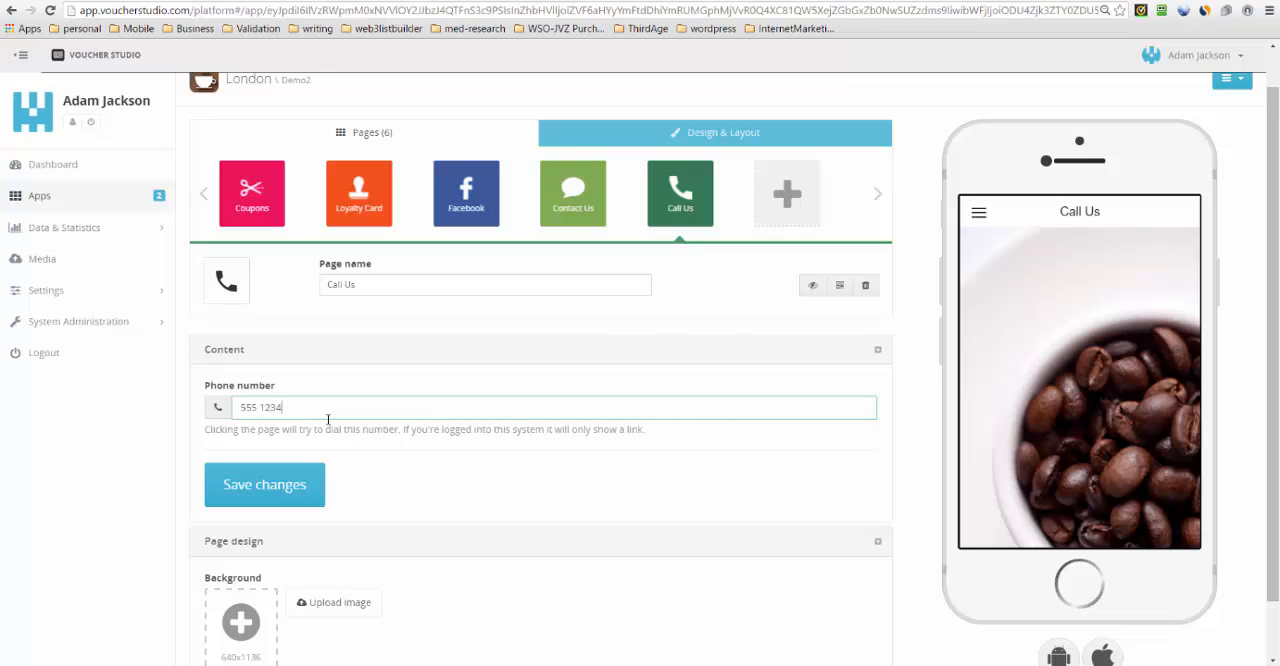
click(306, 490)
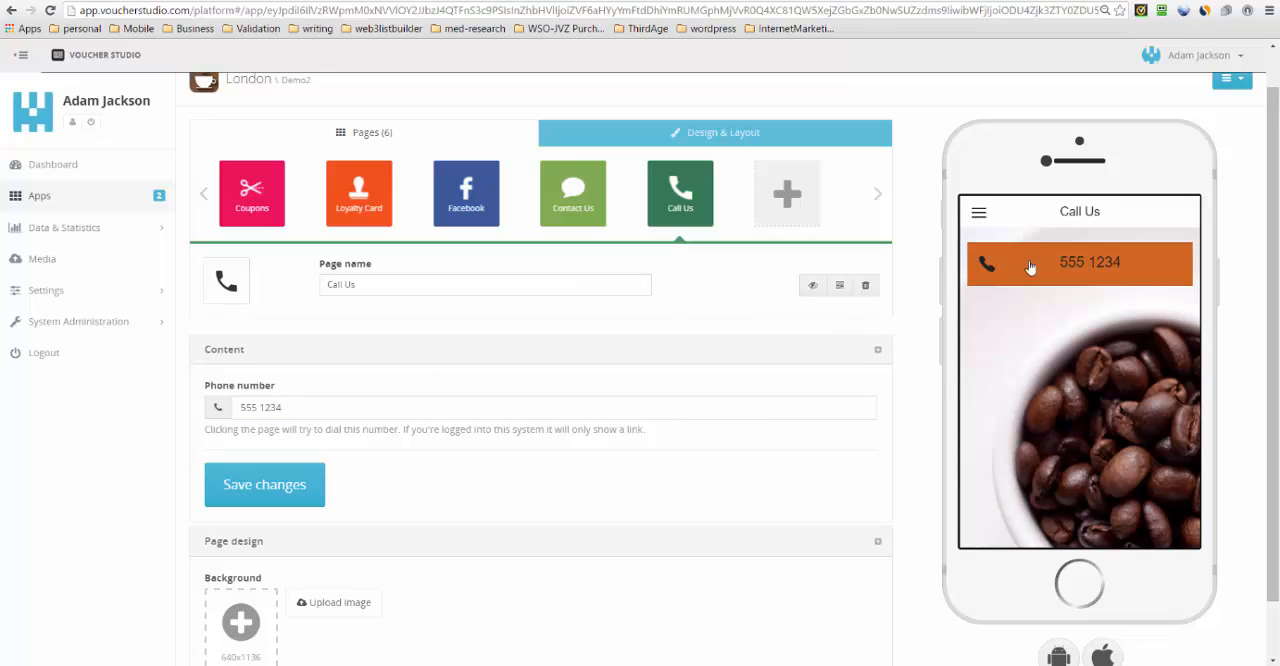
- Show the app menu in the phone preview and highlight the phone number in the Call Us page's content
click(976, 218)
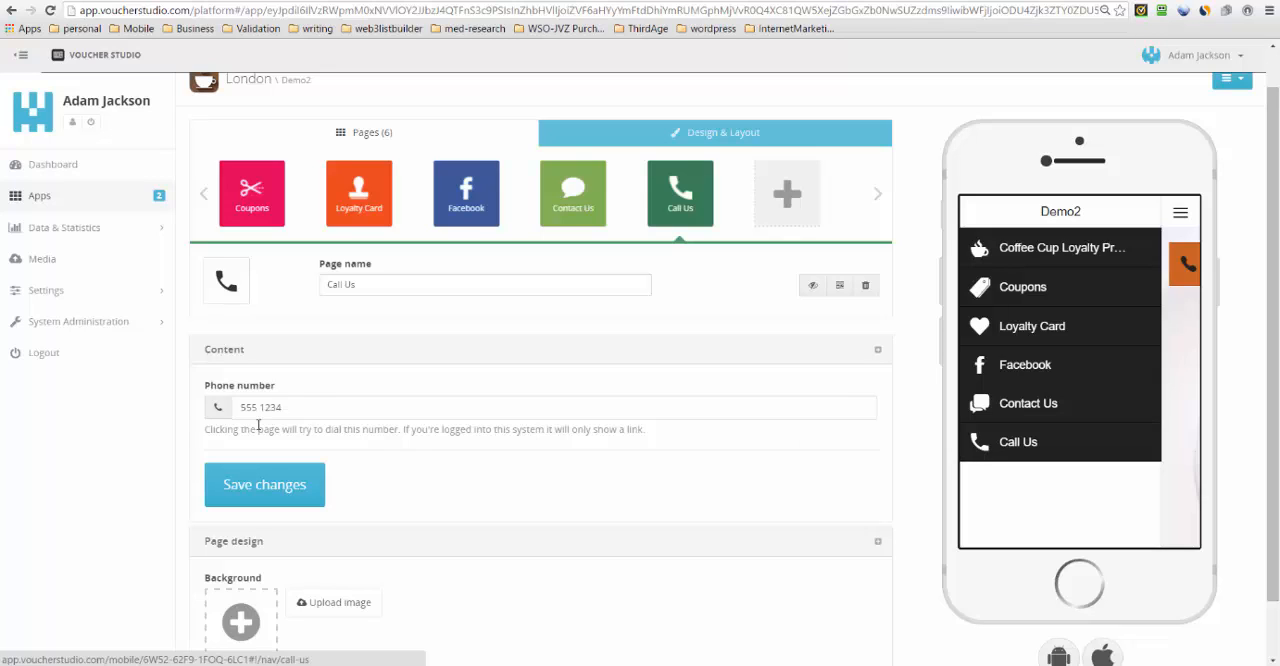
click(300, 410)
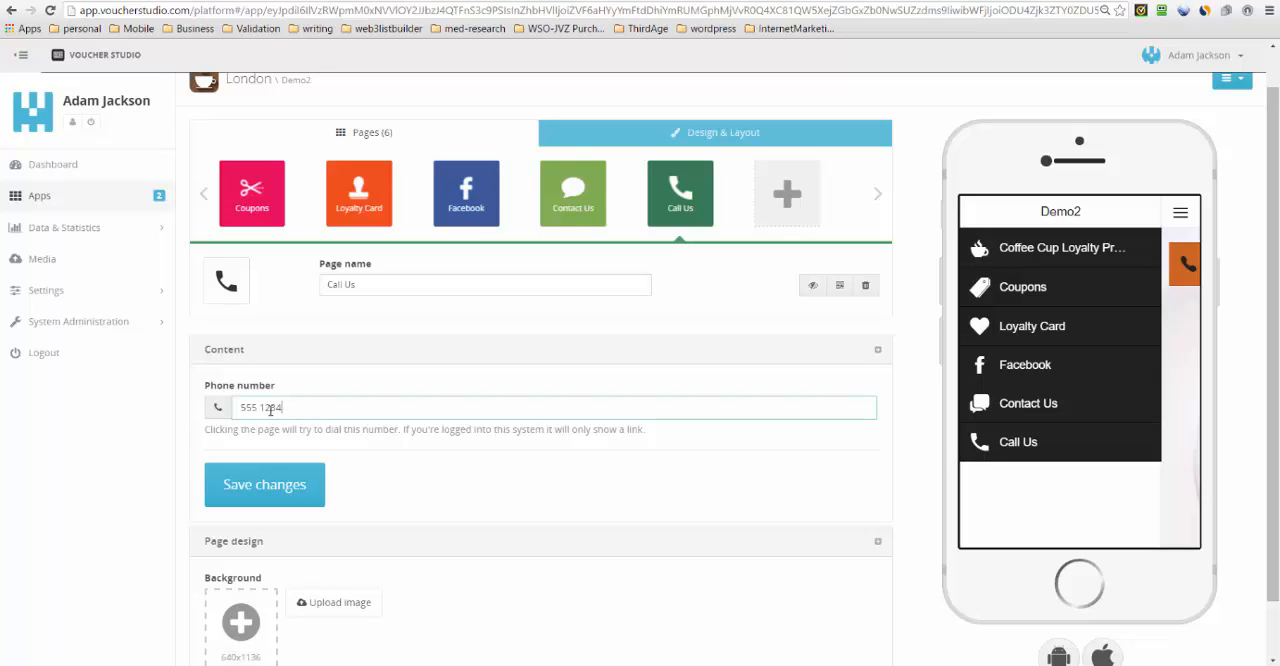
drag(300, 410, 231, 409)
- Look over the Social page types that can be added, and reopen the Coffee Cup Loyalty Program page
click(789, 198)
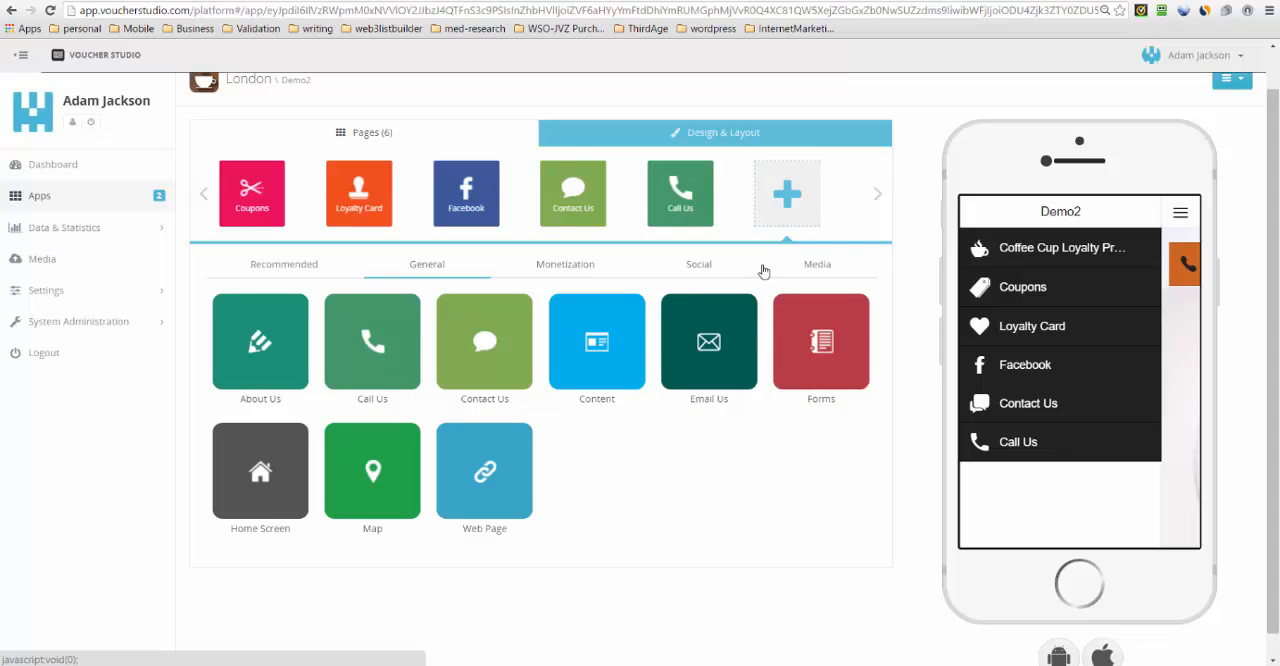
click(694, 266)
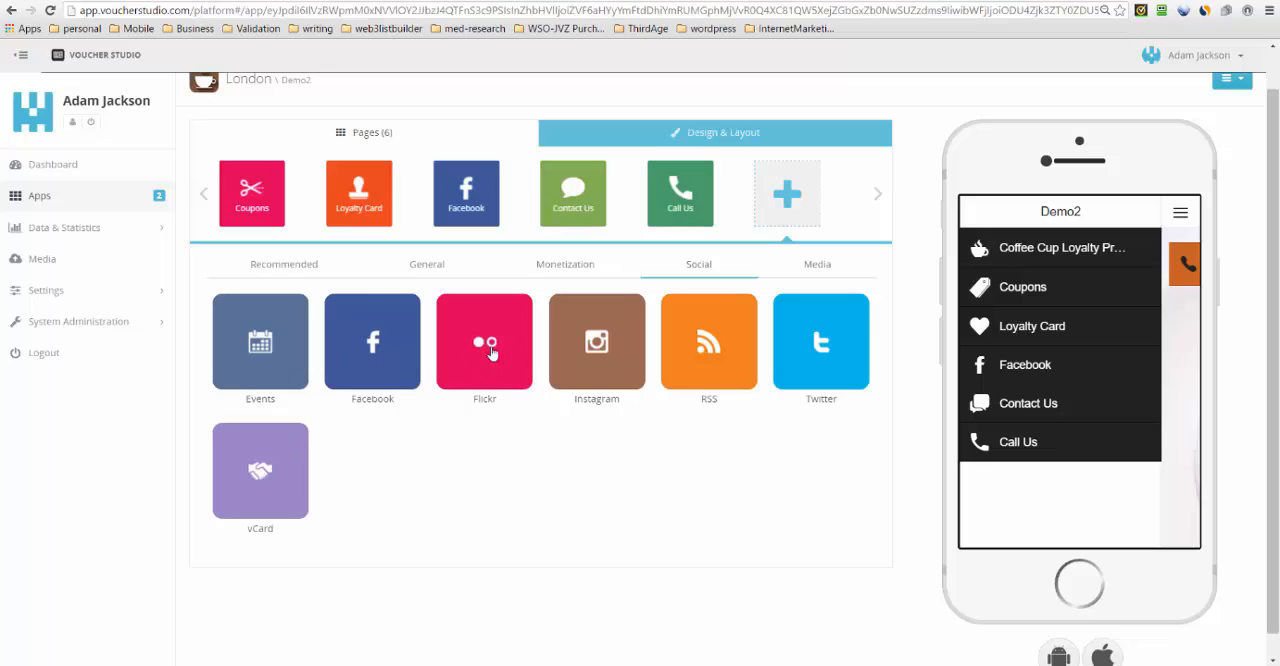
click(202, 196)
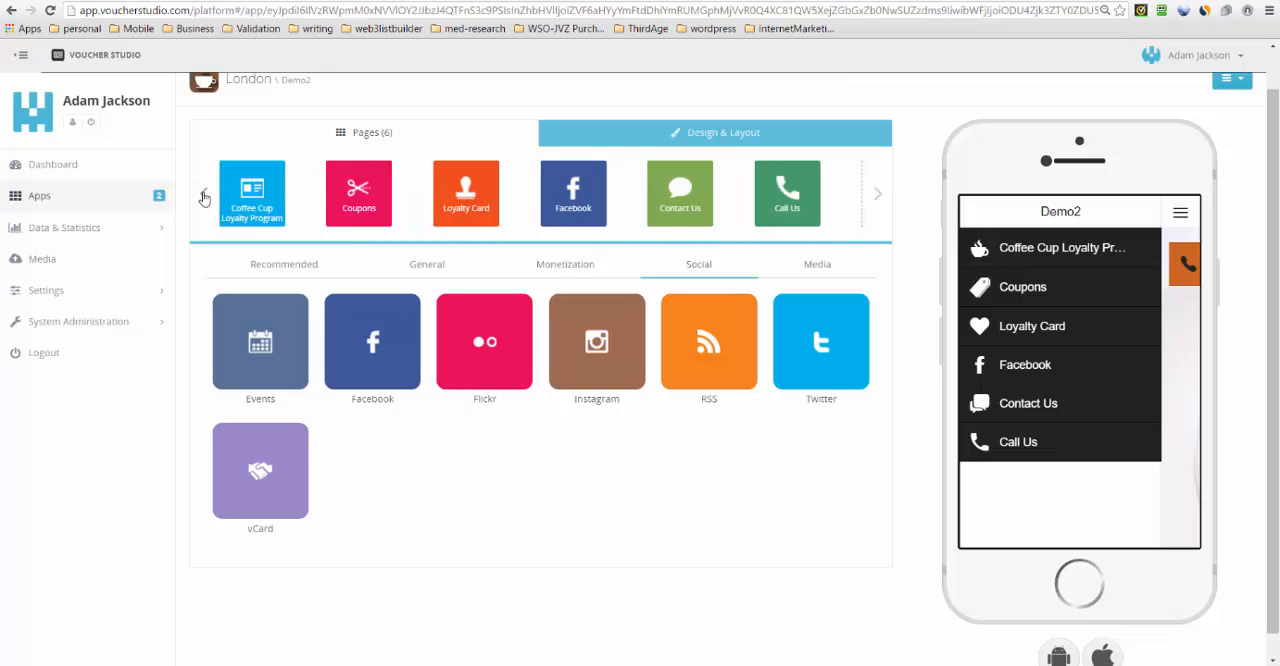
click(251, 203)
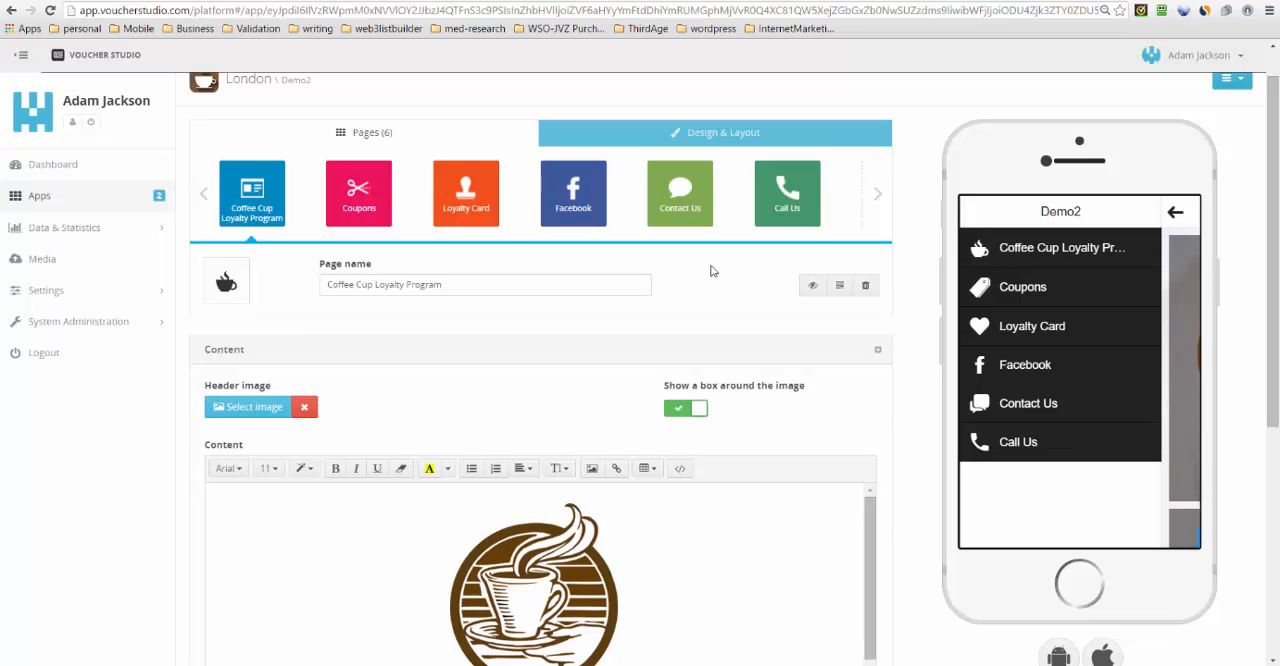
- View the Demo2 app's QR code and highlight the identifier at the end of its URL
scroll(826, 362, up, 1)
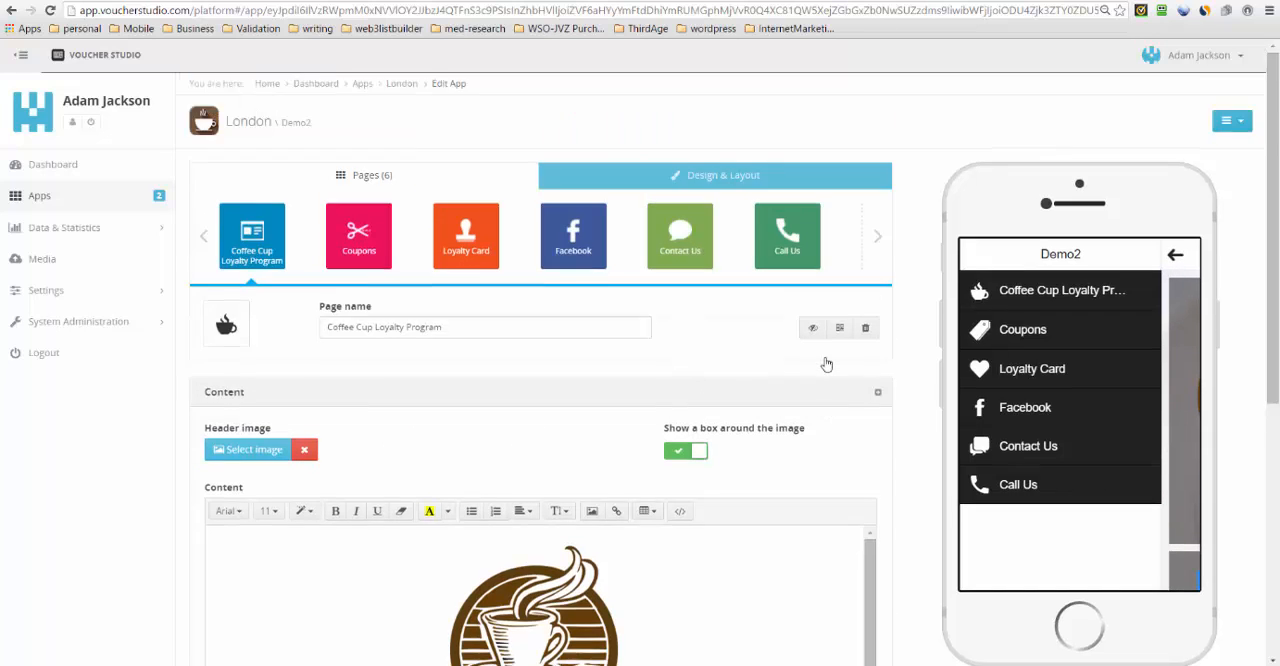
click(1230, 122)
click(1180, 149)
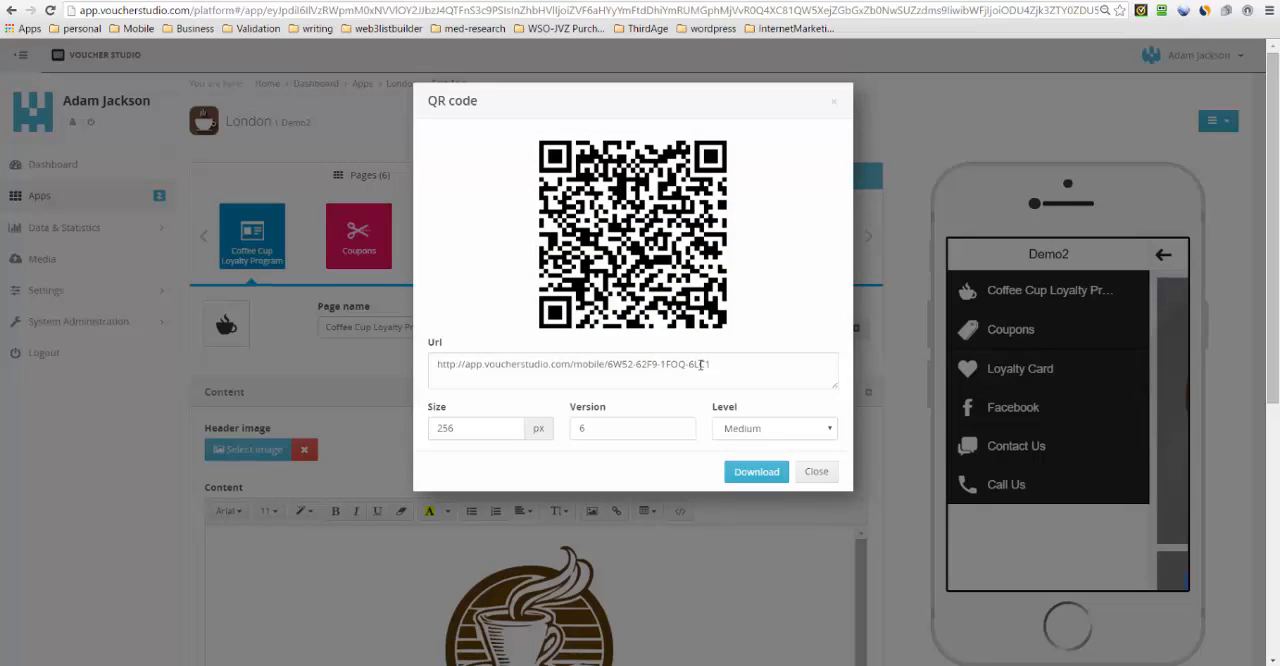
drag(714, 364, 608, 371)
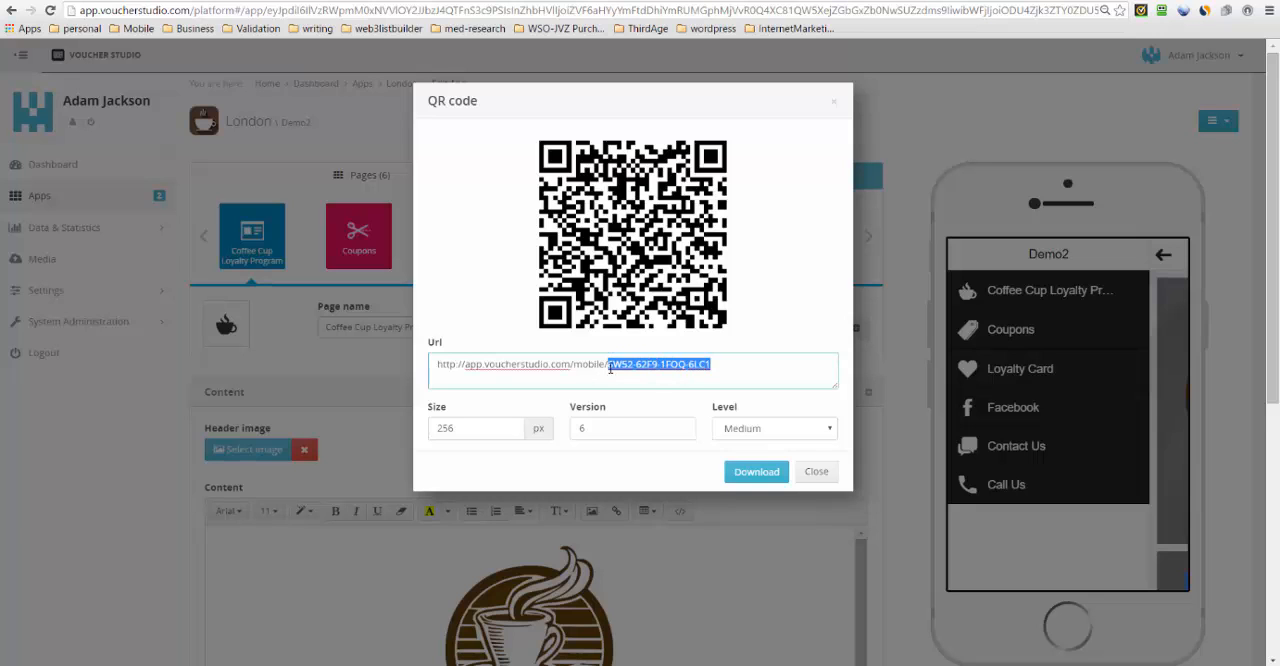
click(816, 474)
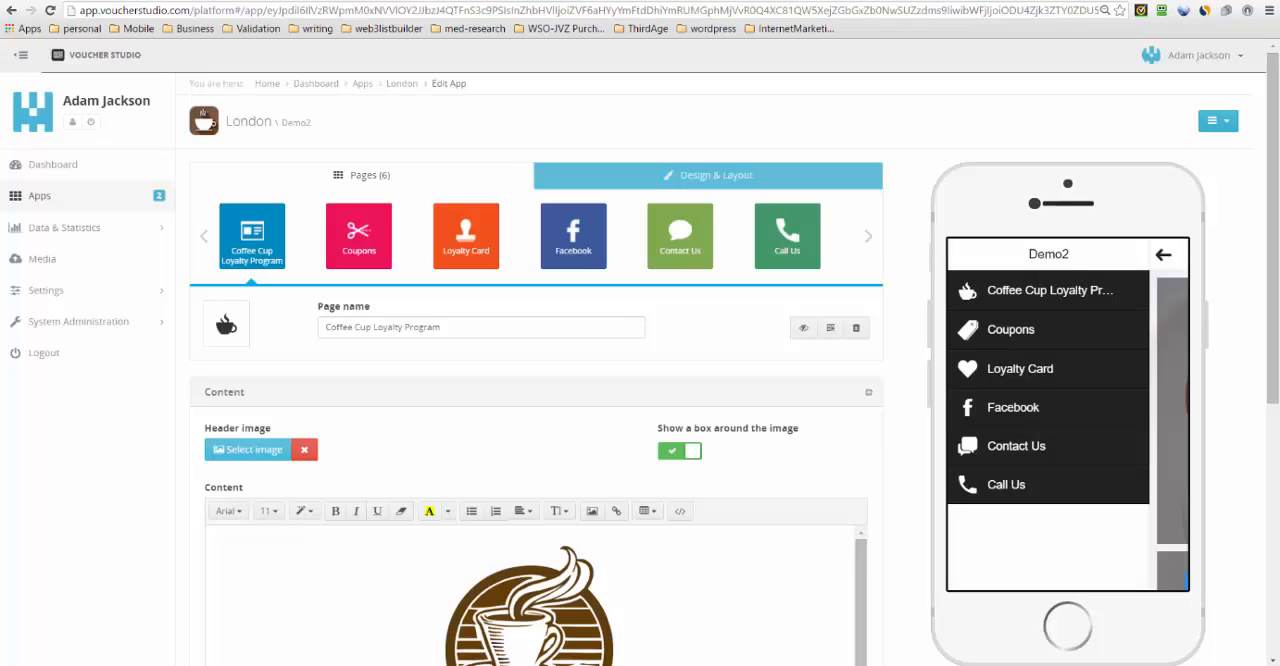
- Set the Demo2 app's domain ending to "coffeecup2" in its general app settings and save
click(1229, 121)
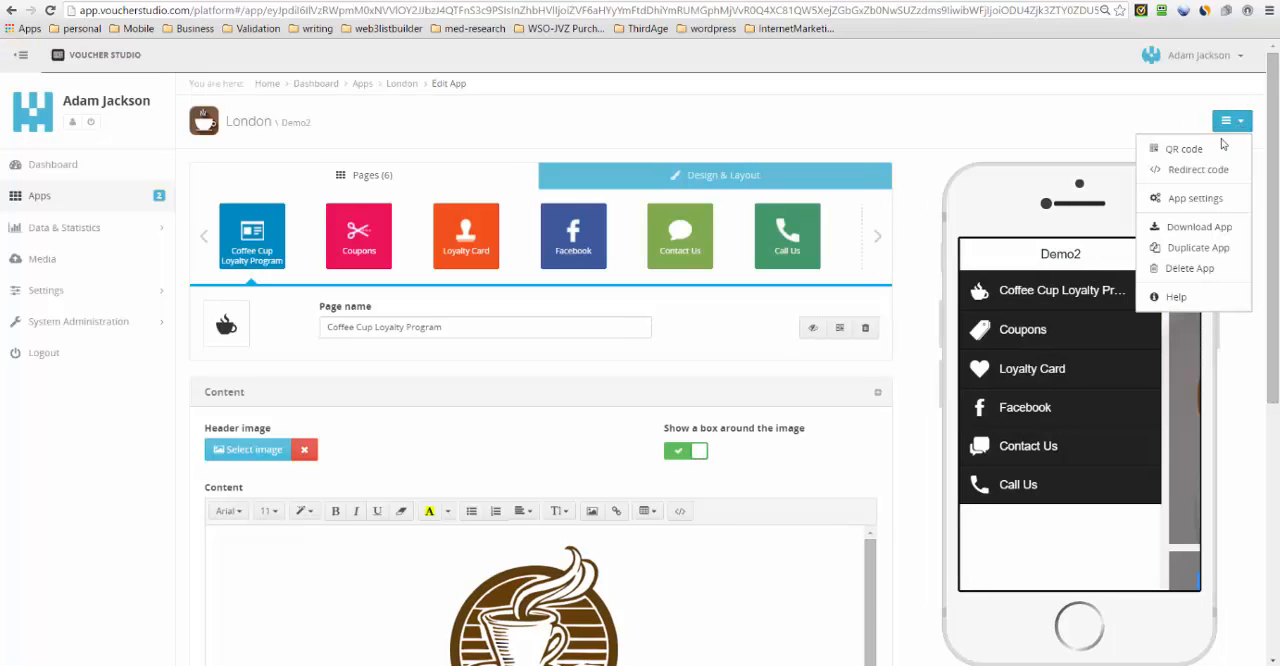
click(1192, 198)
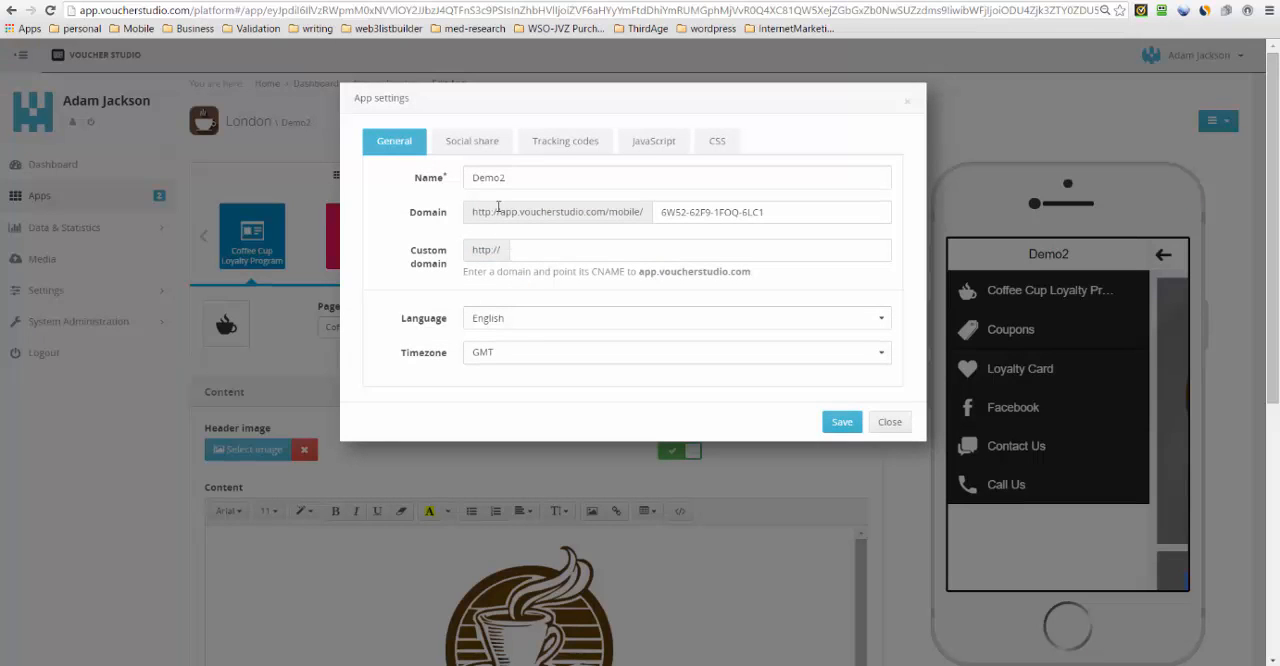
click(745, 212)
triple_click(745, 212)
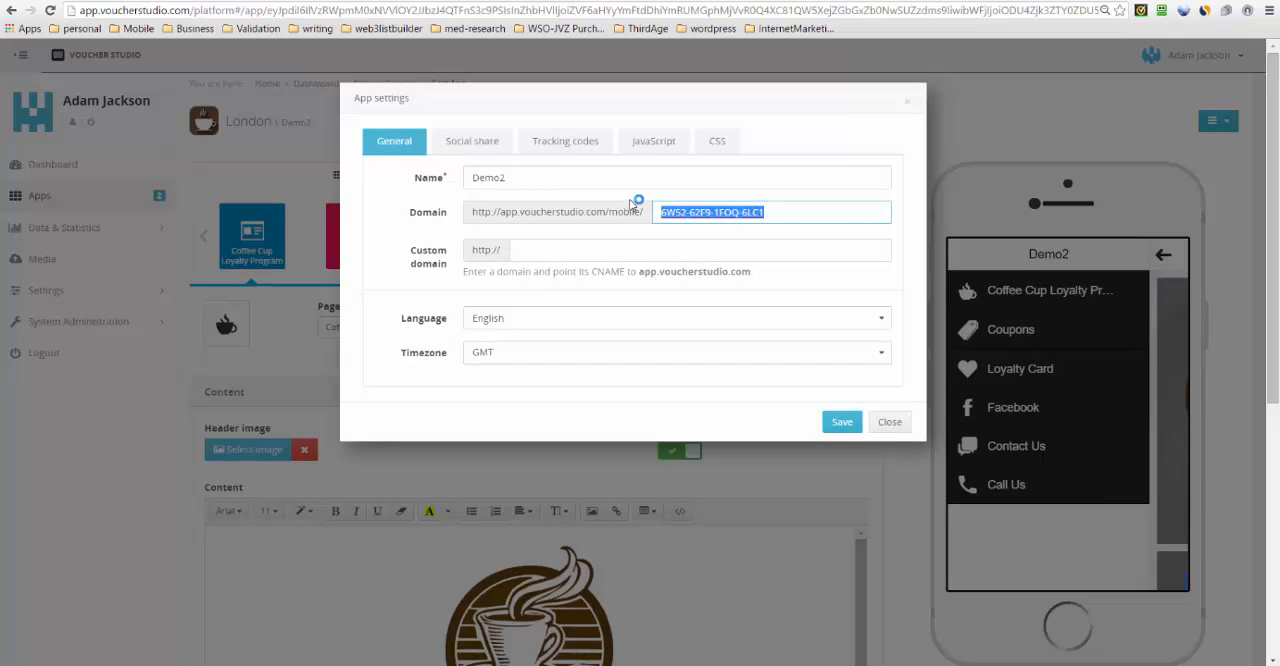
text(coffe)
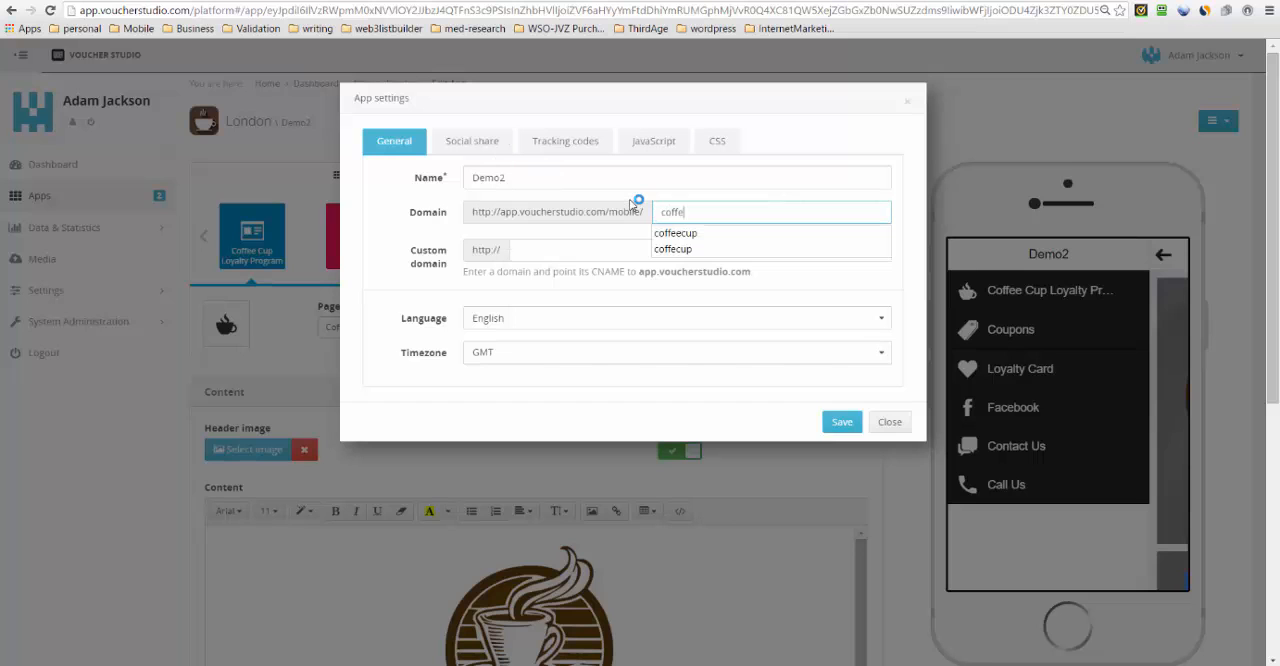
text(ecup2)
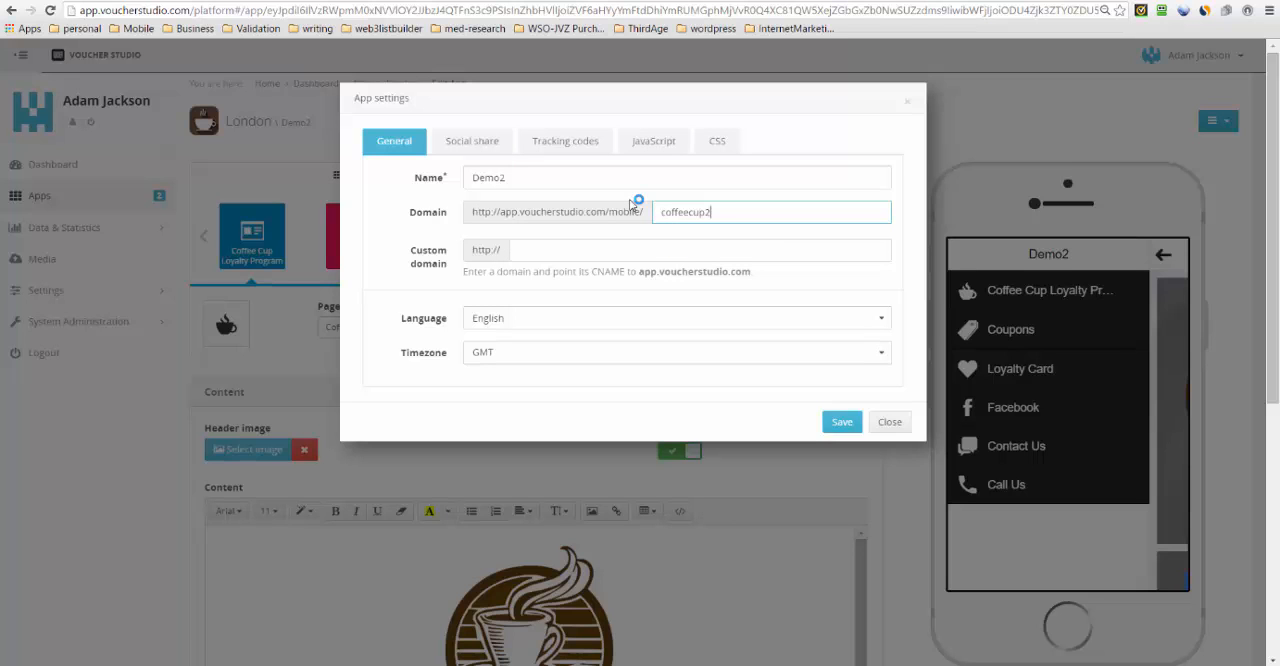
click(840, 422)
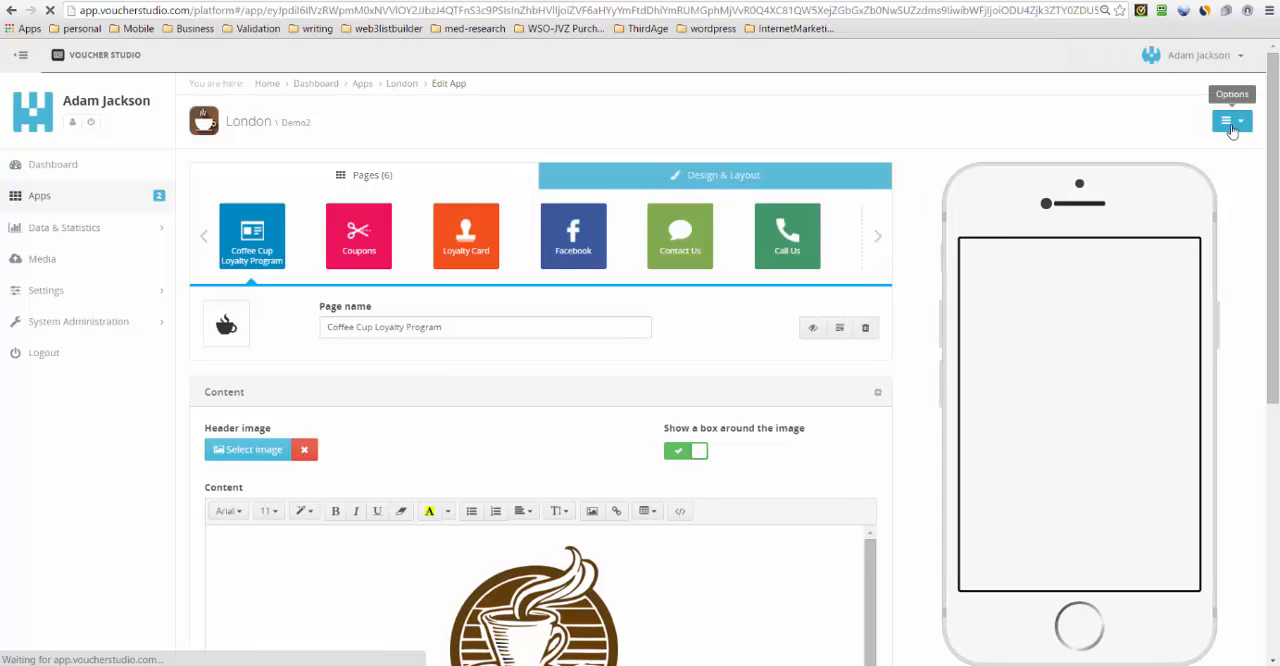
- Reopen the Demo2 app's QR code, highlight its full URL and close the window
click(1224, 123)
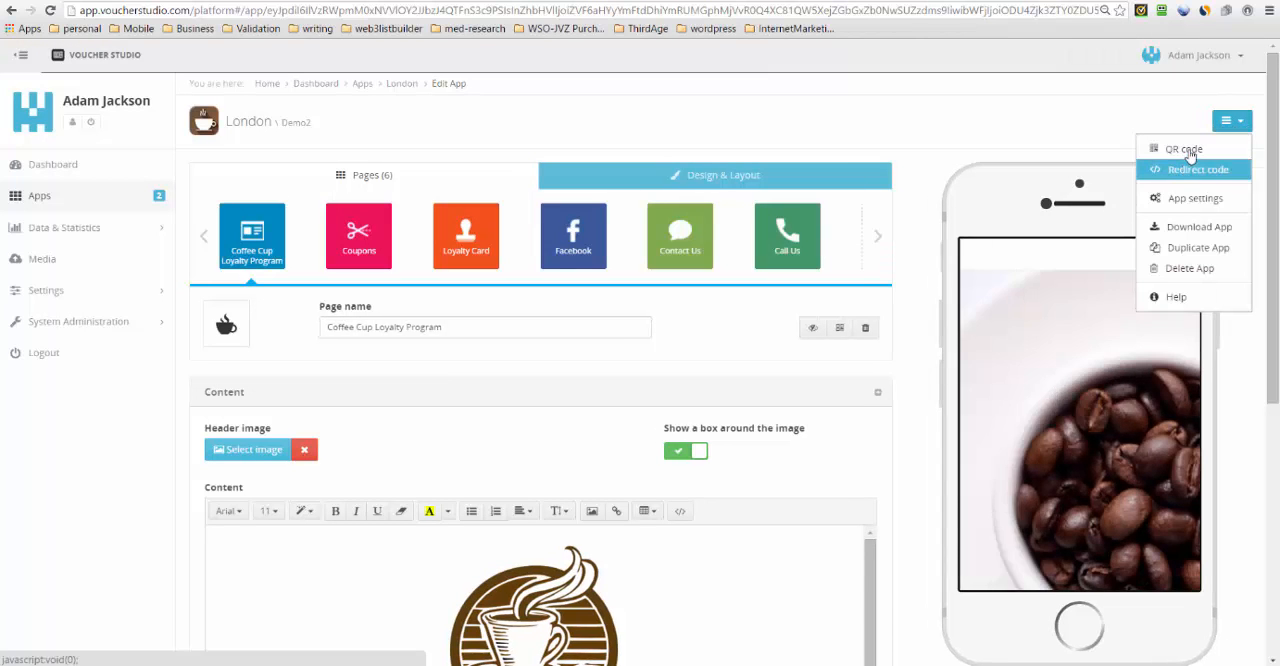
click(1186, 150)
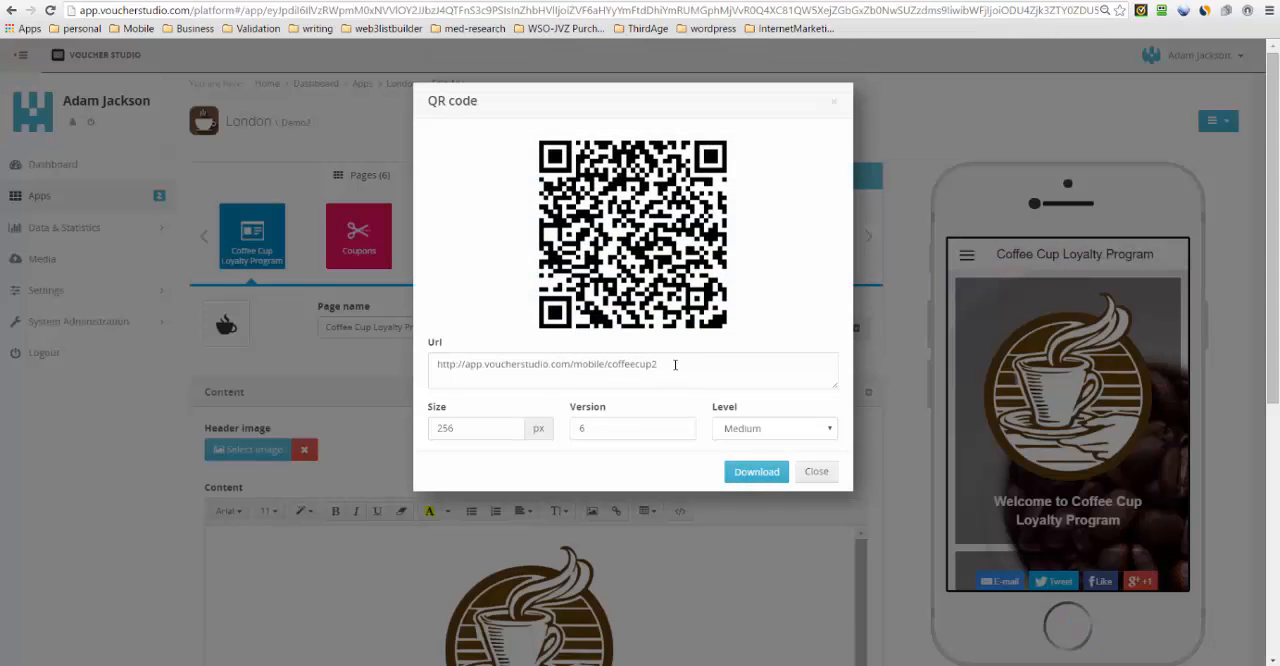
drag(662, 364, 432, 364)
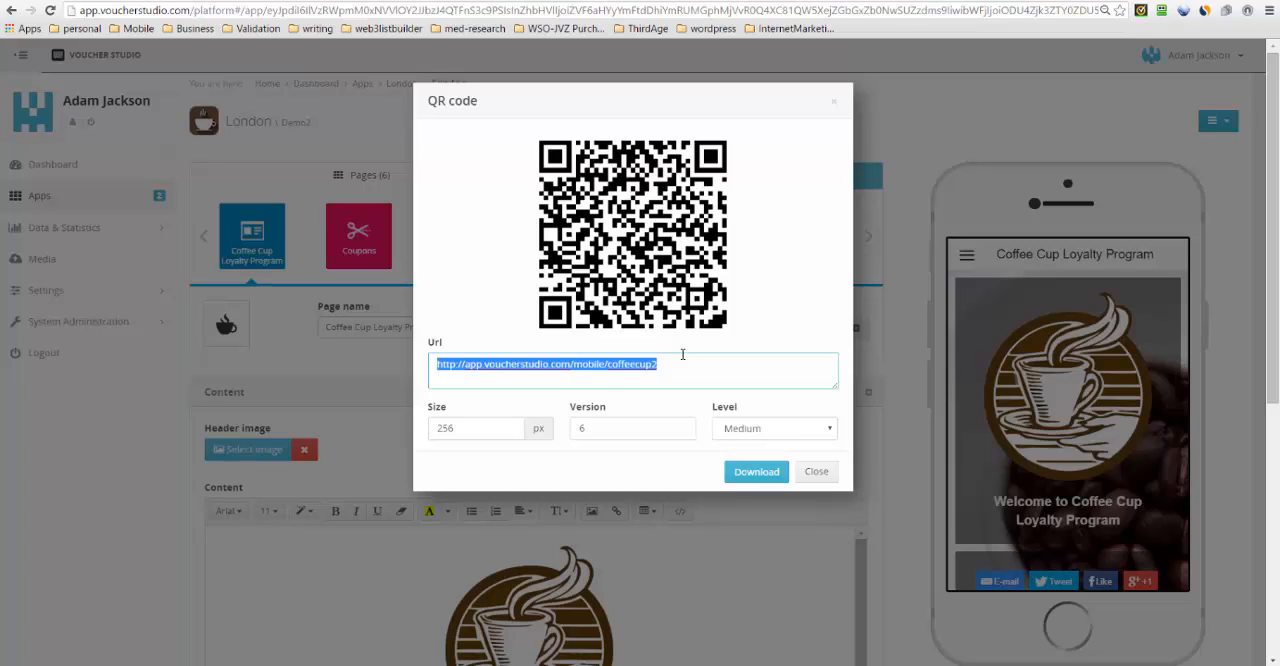
click(835, 104)
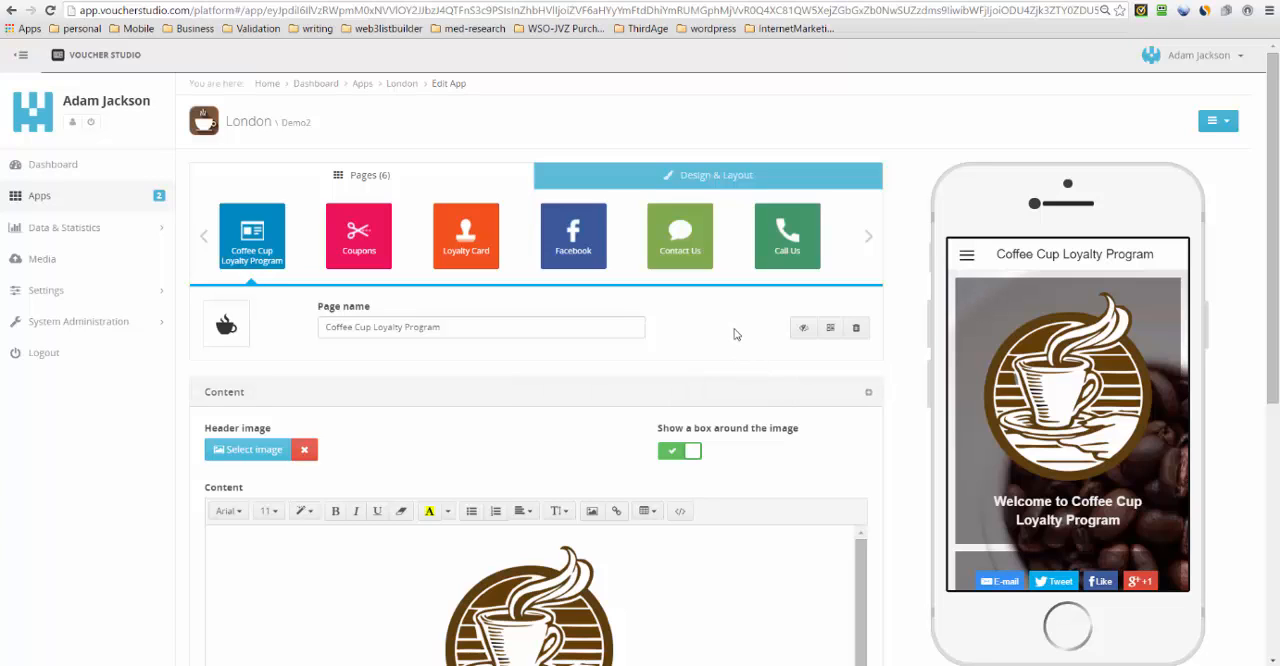
- Examine the visit statistics, the widget data for forms and coupons, and the list of app users
click(46, 230)
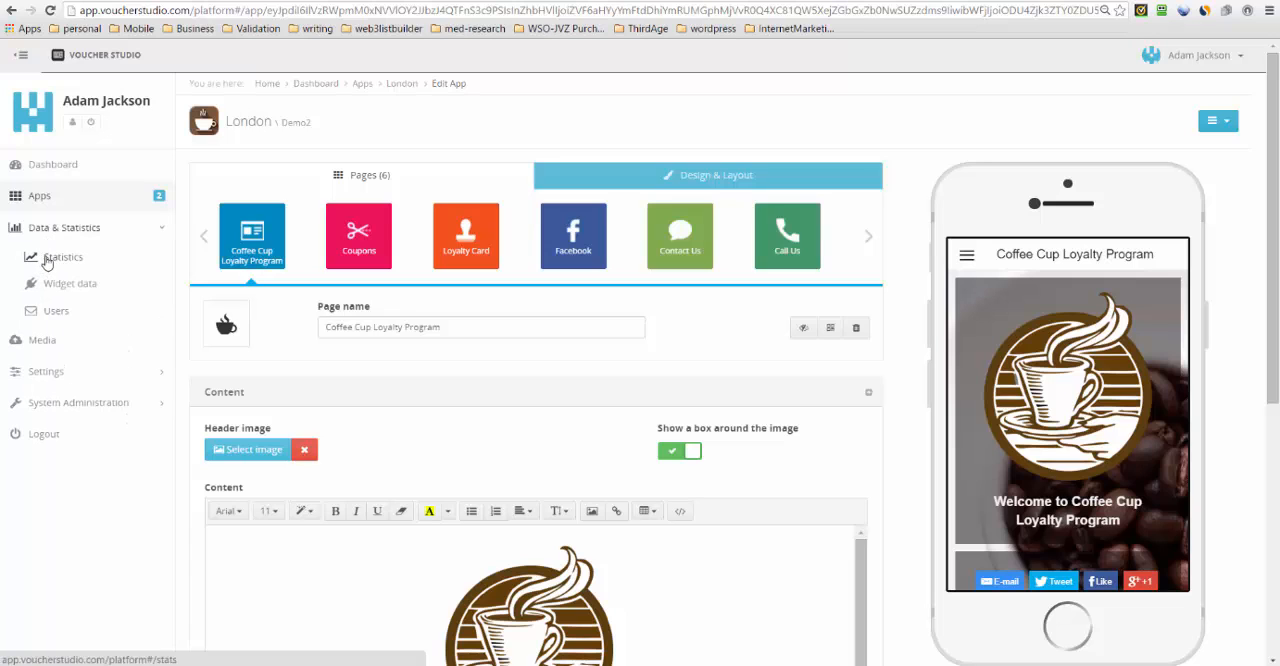
click(46, 259)
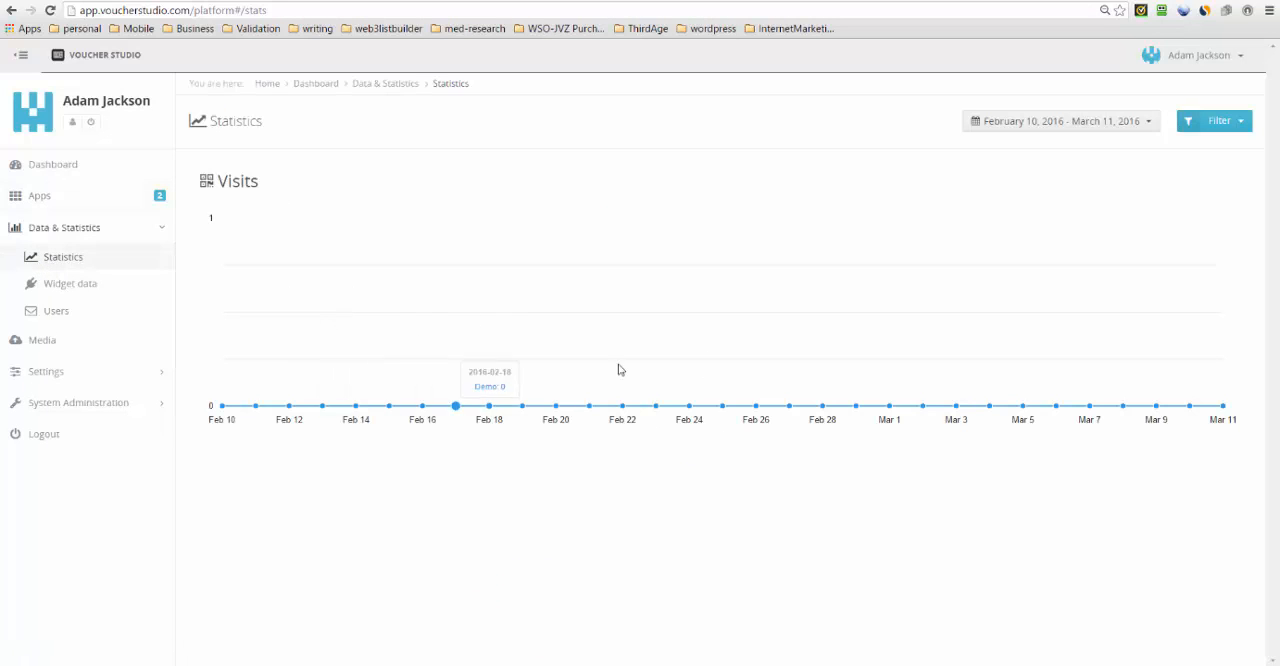
click(89, 286)
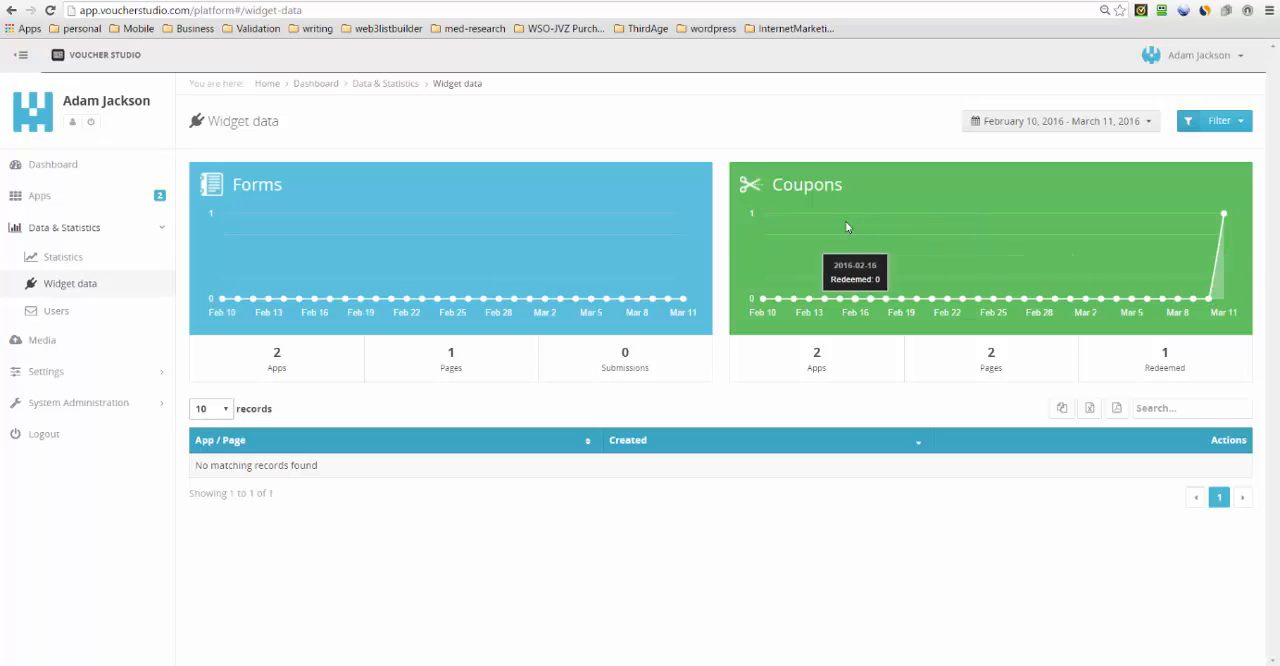
click(55, 311)
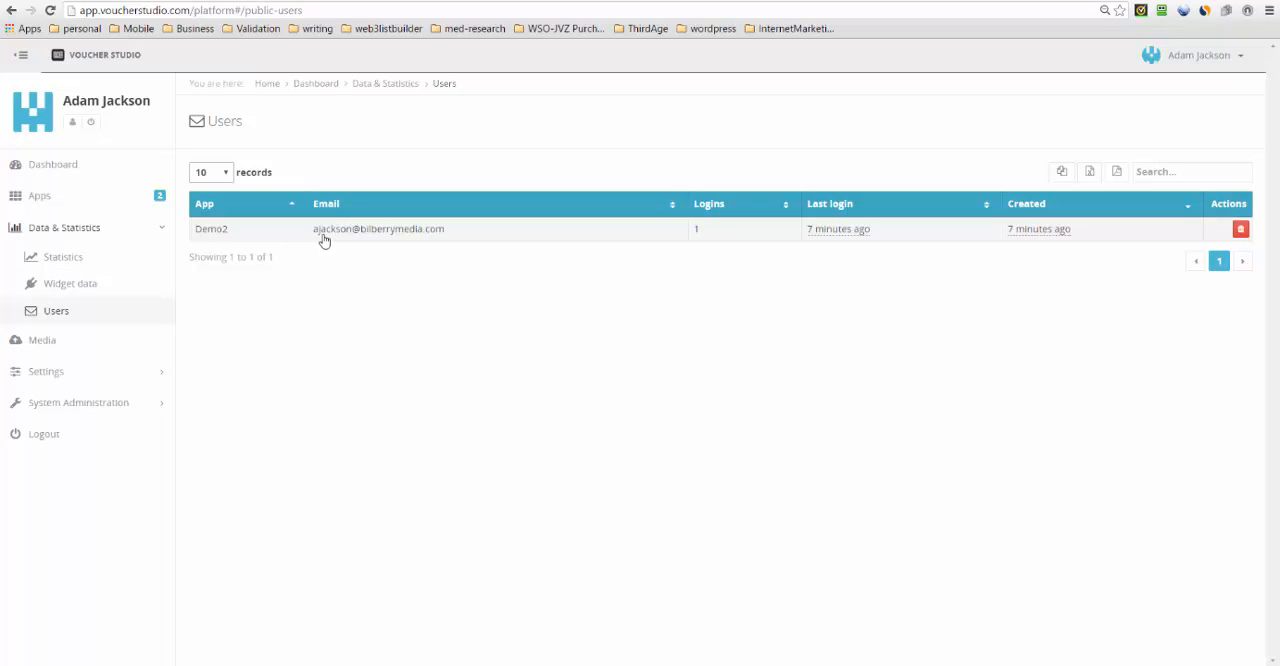
mouse_move(1059, 238)
mouse_move(846, 242)
- Return to the list of apps and try to delete the Demo app
click(40, 198)
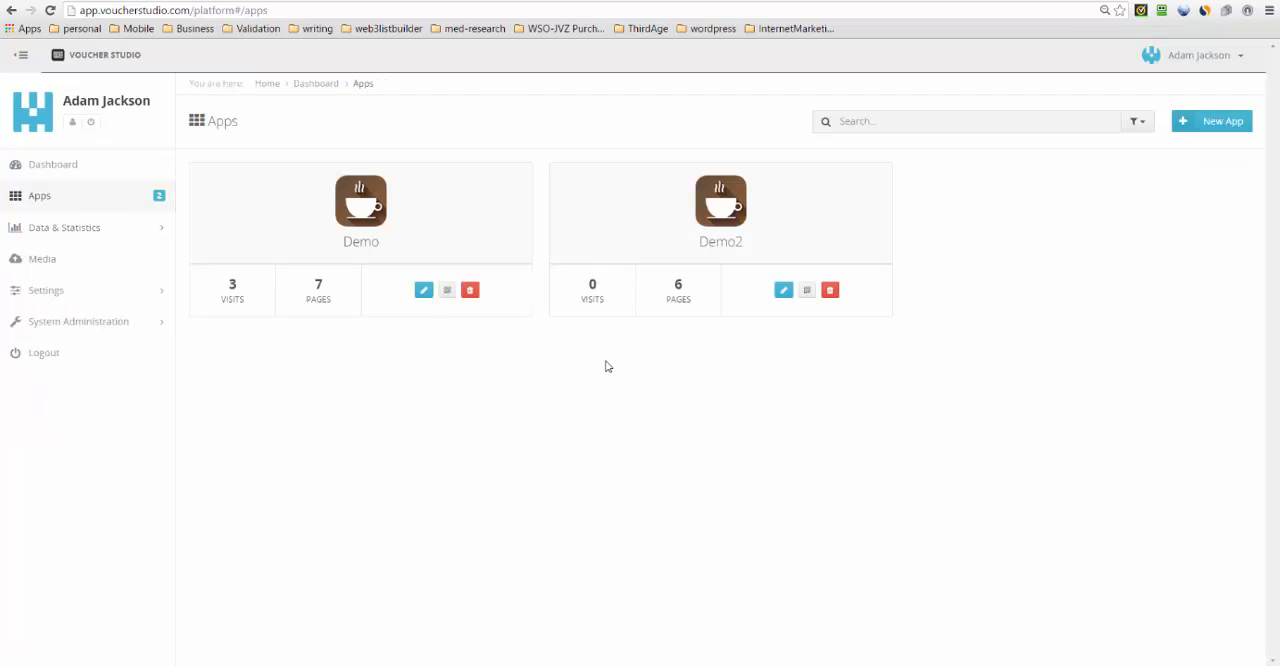
click(476, 291)
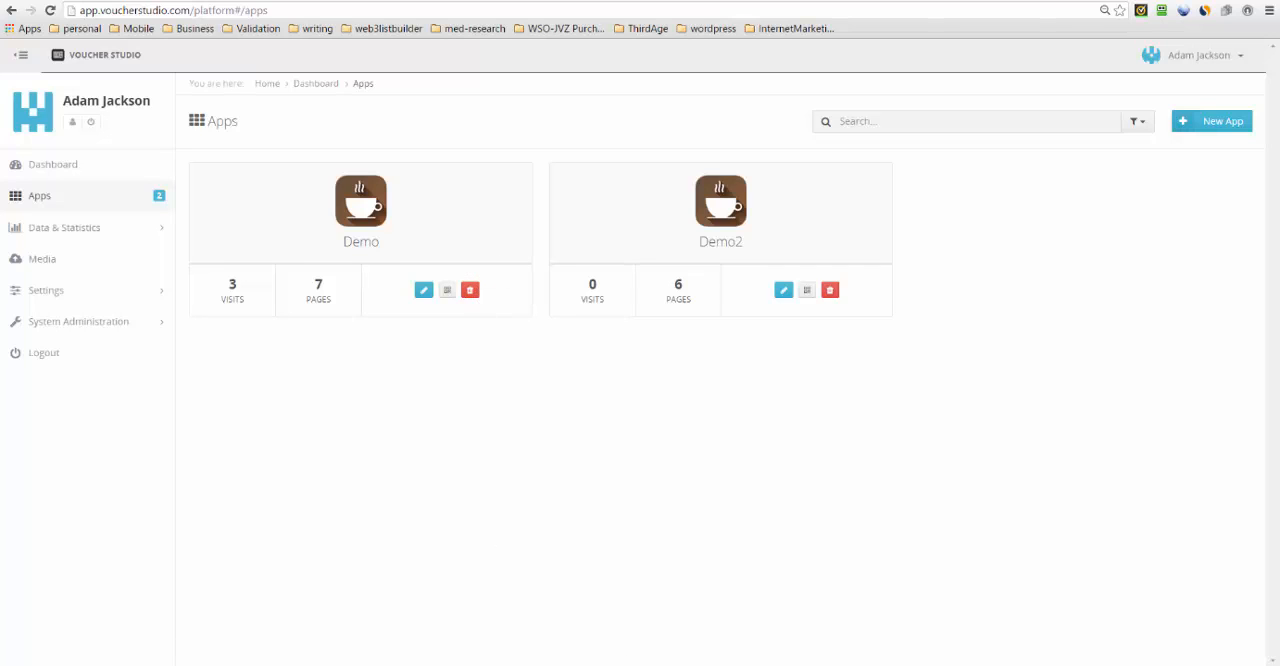